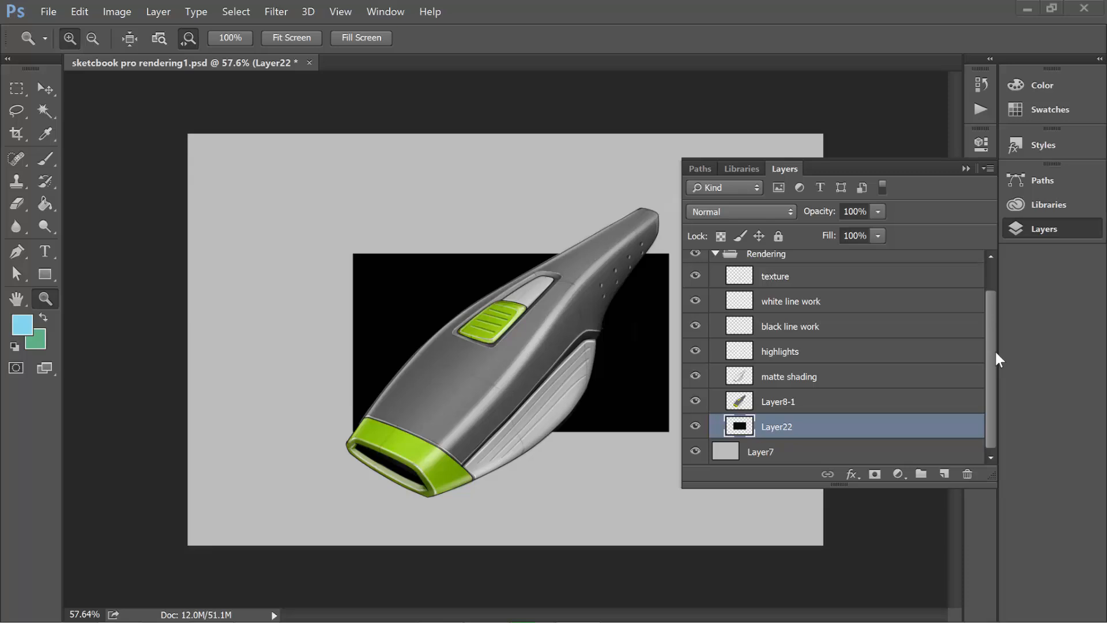
- Hide Layer22, Layer8-1, matte shading, highlights, black line work, white line work and texture to inspect the bare sketch
{"action": "left_click", "coordinate": [696, 427]}
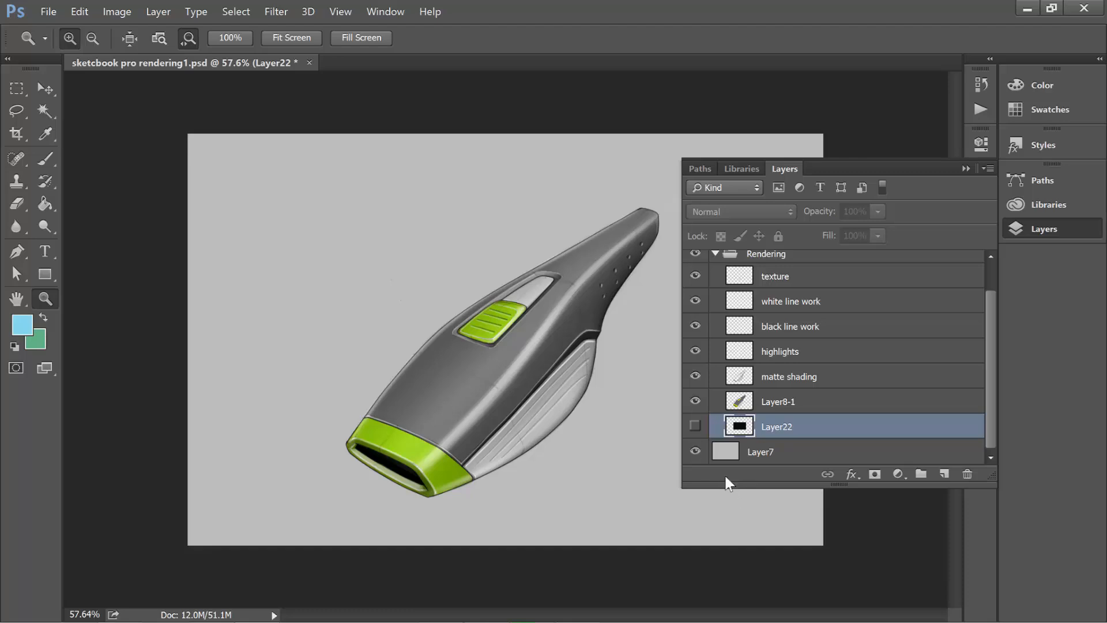
{"action": "left_click", "coordinate": [695, 402]}
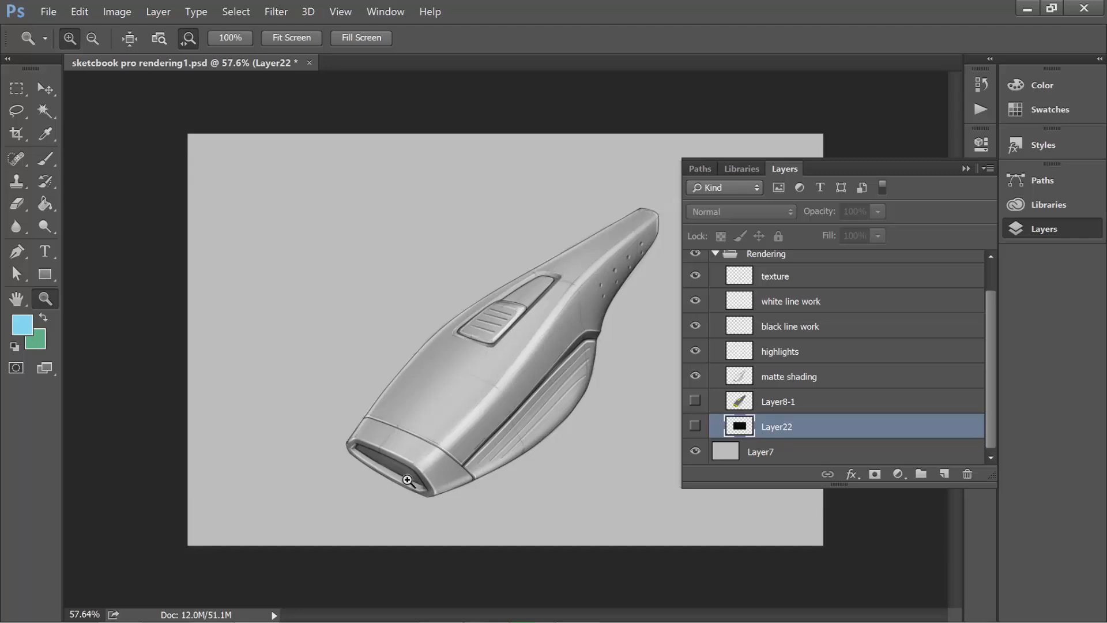
{"action": "left_click", "coordinate": [695, 375]}
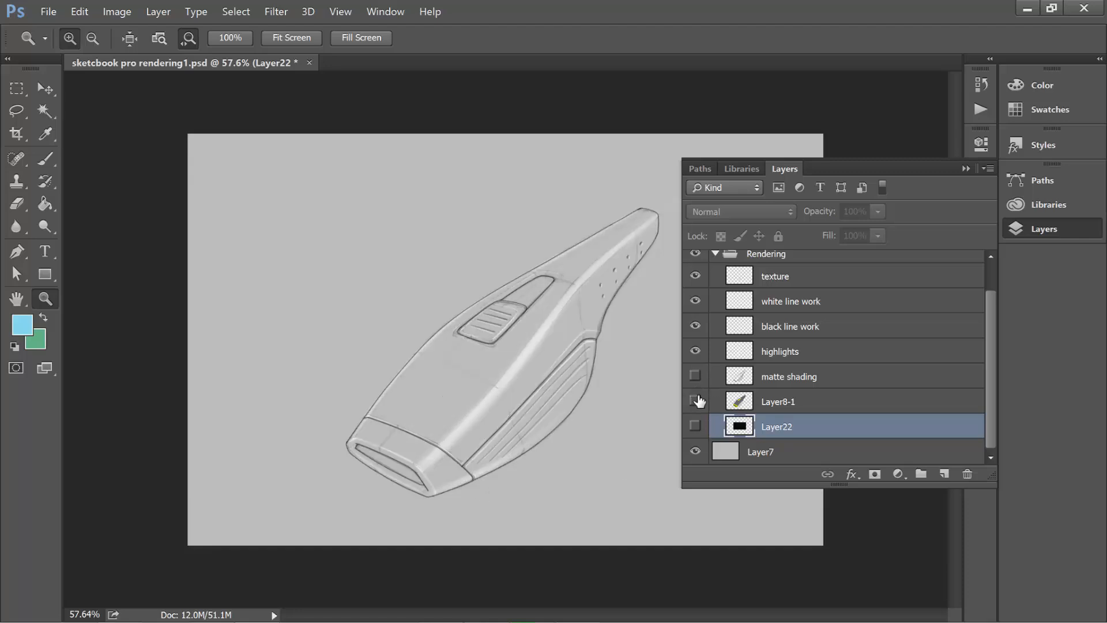
{"action": "left_click", "coordinate": [695, 376]}
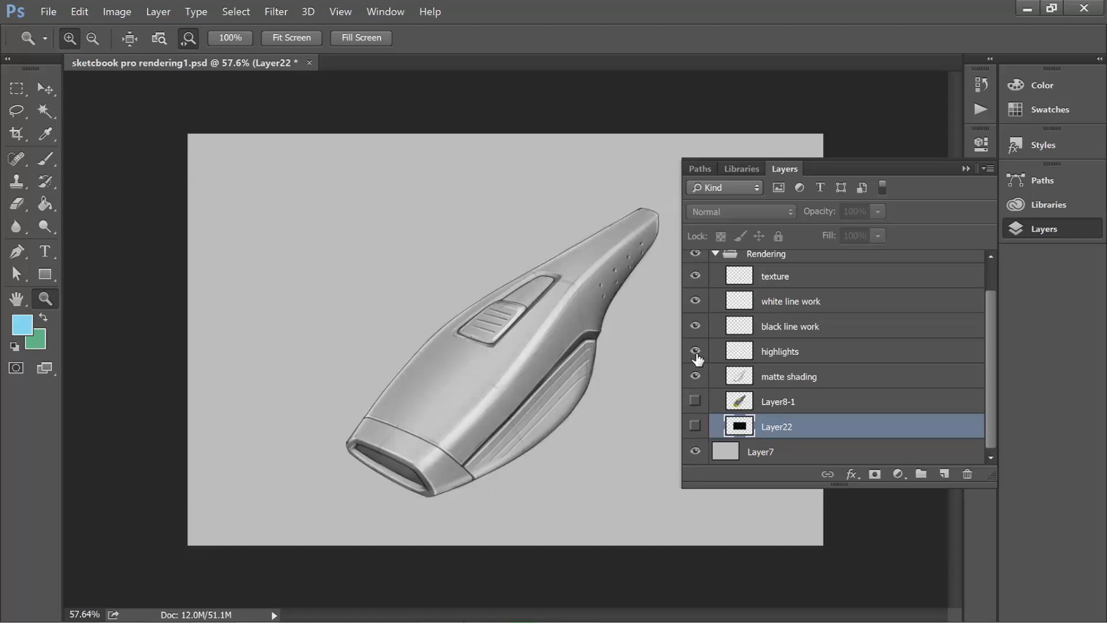
{"action": "left_click", "coordinate": [695, 353]}
{"action": "left_click", "coordinate": [695, 375]}
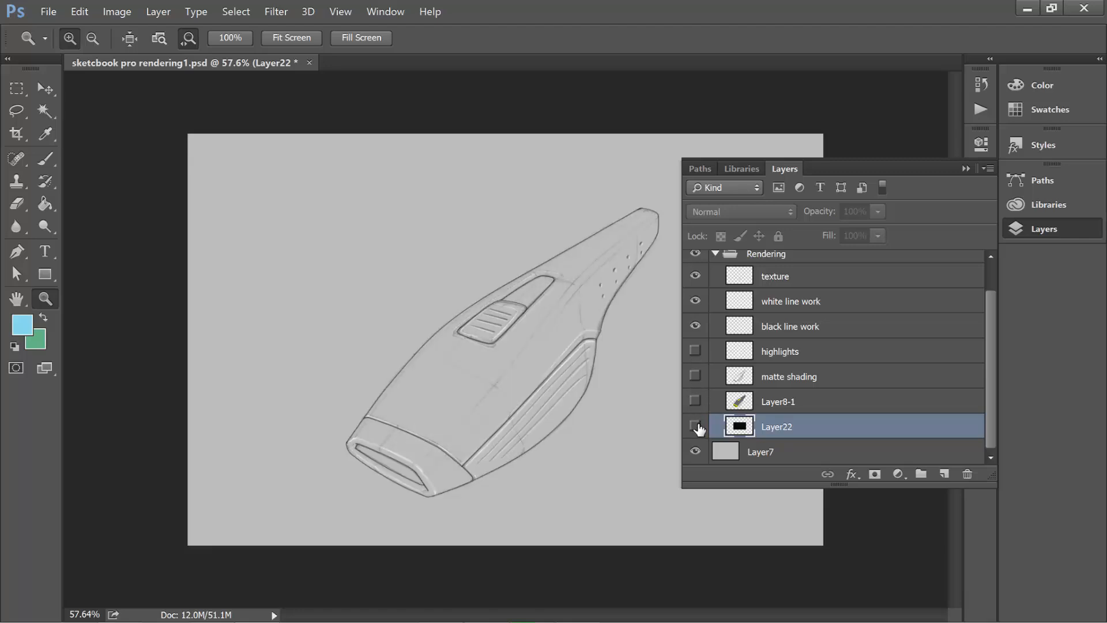
{"action": "left_click", "coordinate": [695, 325]}
{"action": "left_click", "coordinate": [696, 304]}
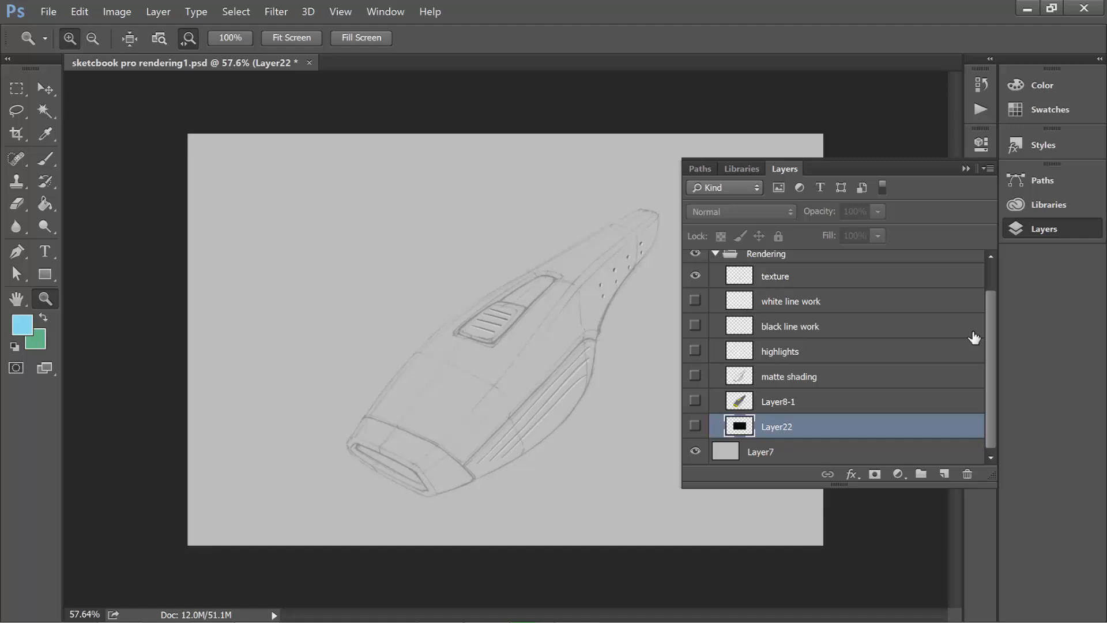
{"action": "mouse_move", "coordinate": [984, 350]}
{"action": "left_mouse_down"}
{"action": "mouse_move", "coordinate": [987, 314]}
{"action": "mouse_move", "coordinate": [976, 331]}
{"action": "left_mouse_up"}
{"action": "left_click", "coordinate": [698, 276]}
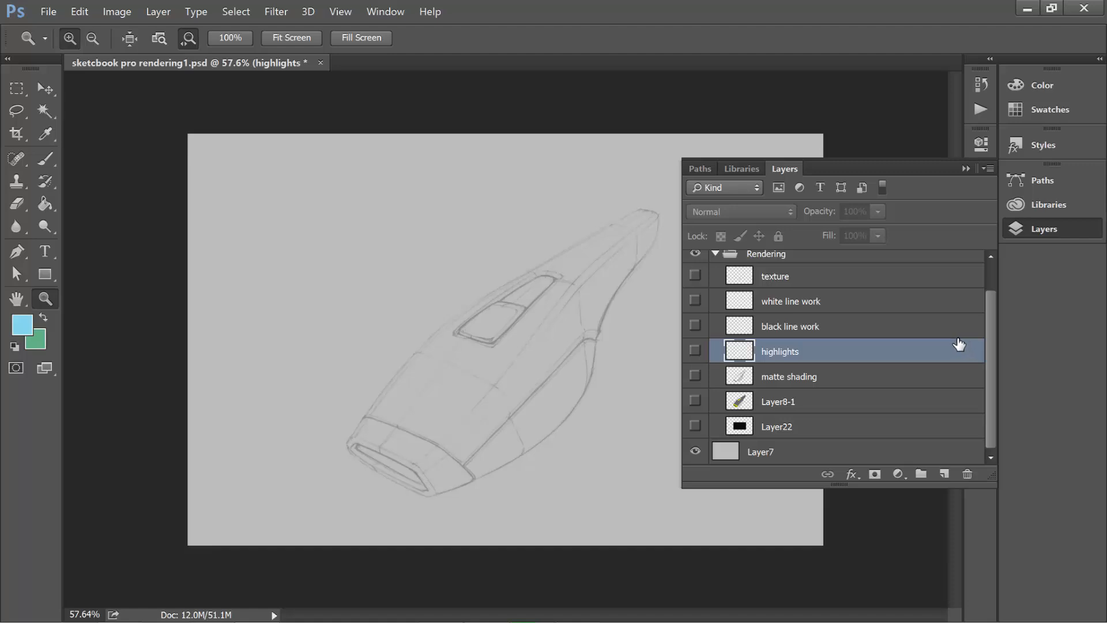
- Show the black line work and white line work layers, toggling the Layer2 sketch to compare the lines with it
{"action": "left_click", "coordinate": [696, 327]}
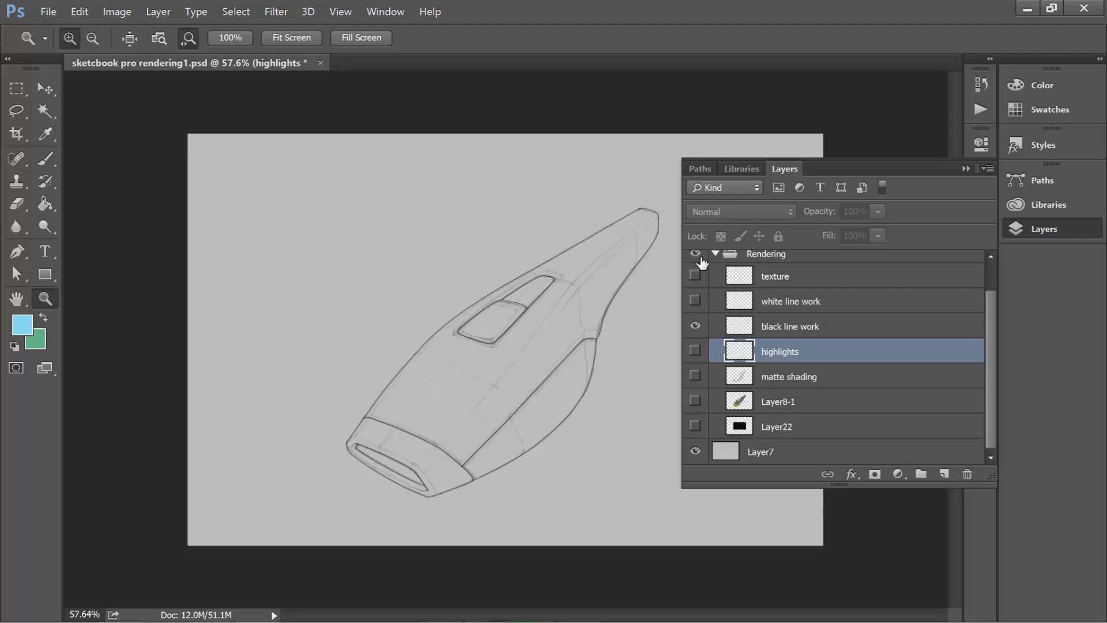
{"action": "scroll", "coordinate": [993, 346], "scroll_direction": "up", "scroll_amount": 2}
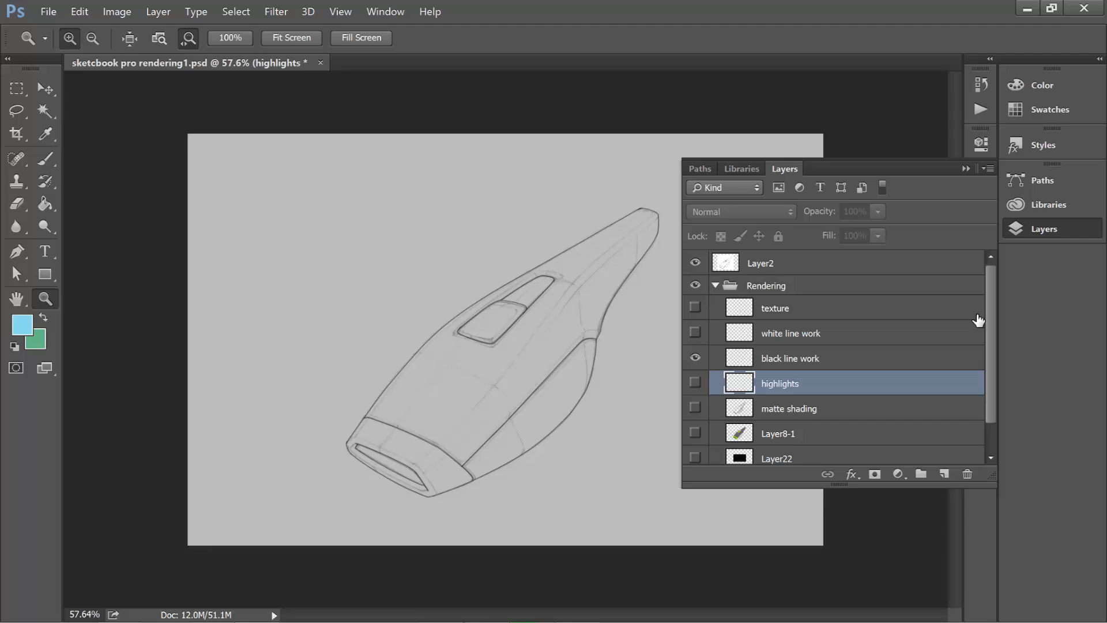
{"action": "left_click", "coordinate": [696, 263]}
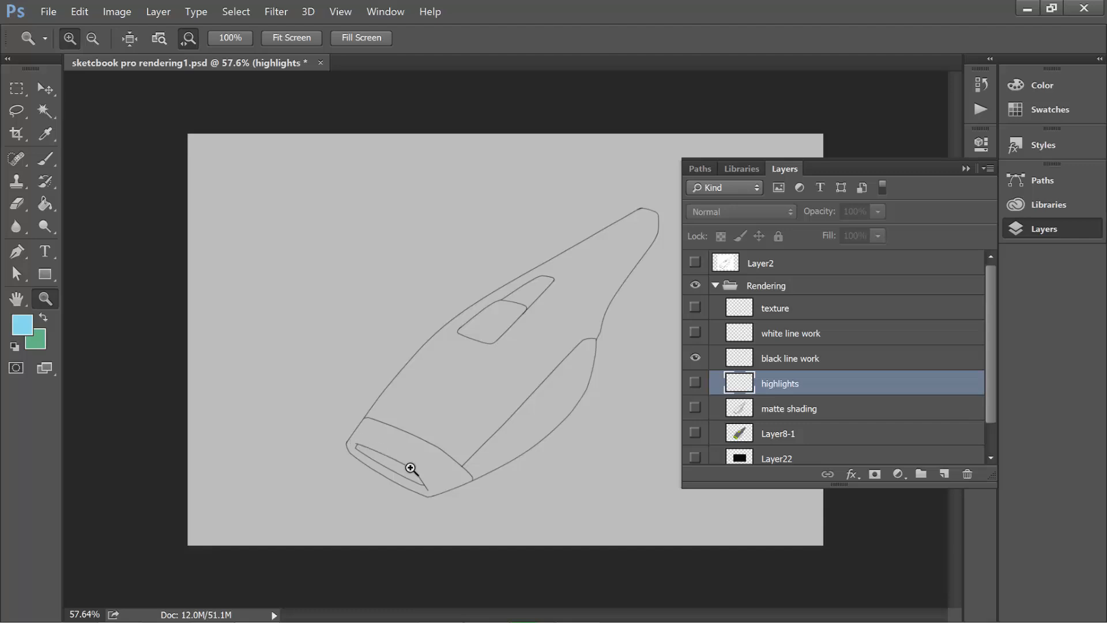
{"action": "key", "text": "v"}
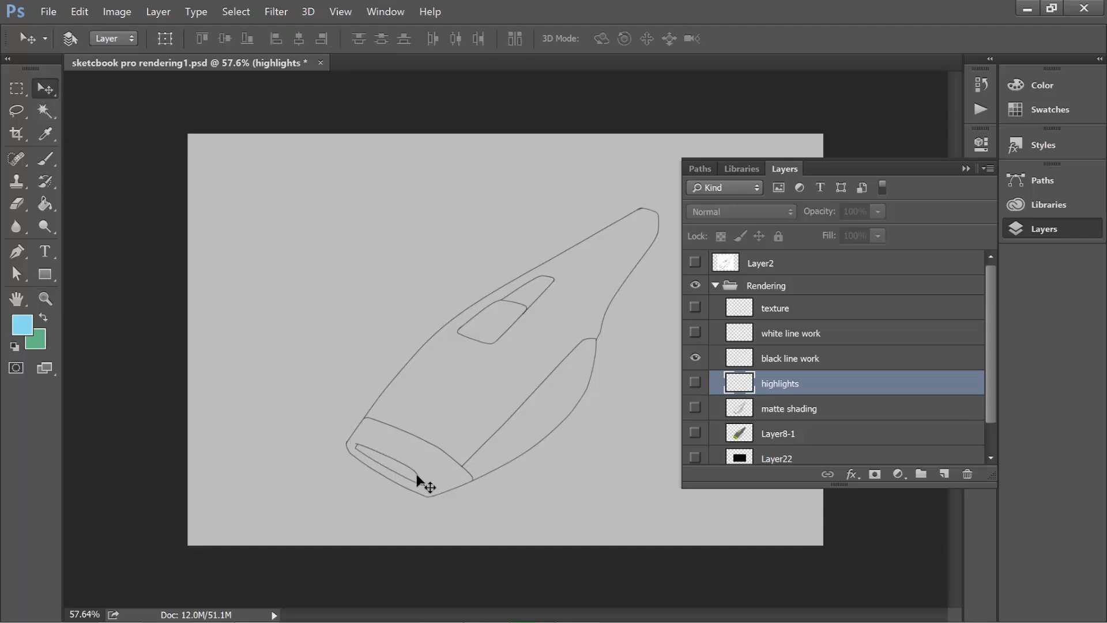
{"action": "left_click", "coordinate": [695, 264]}
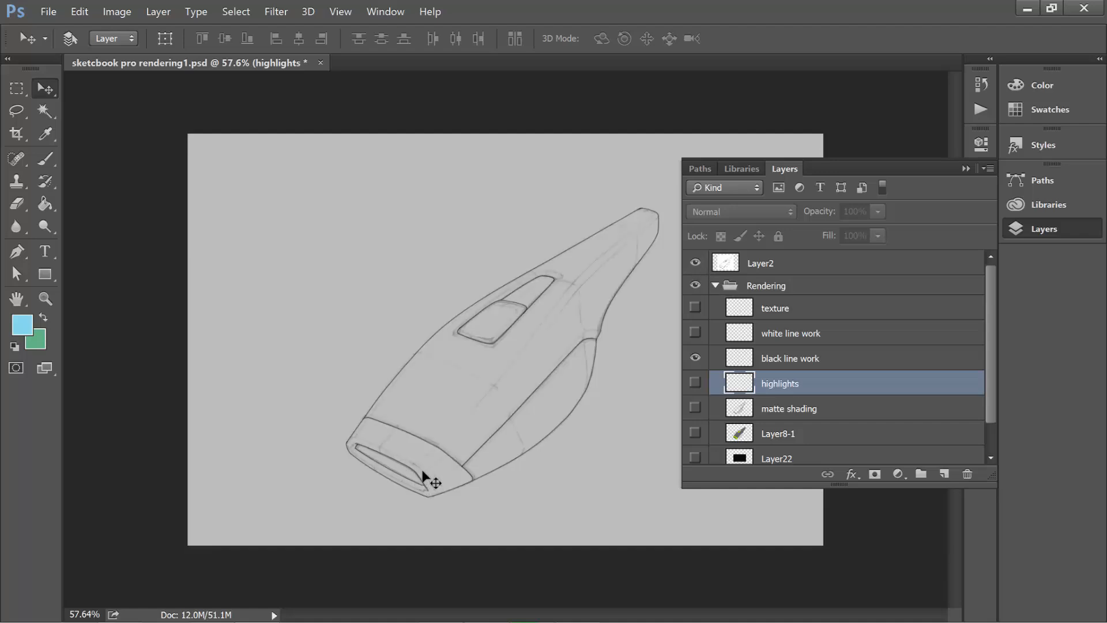
{"action": "left_click", "coordinate": [695, 335]}
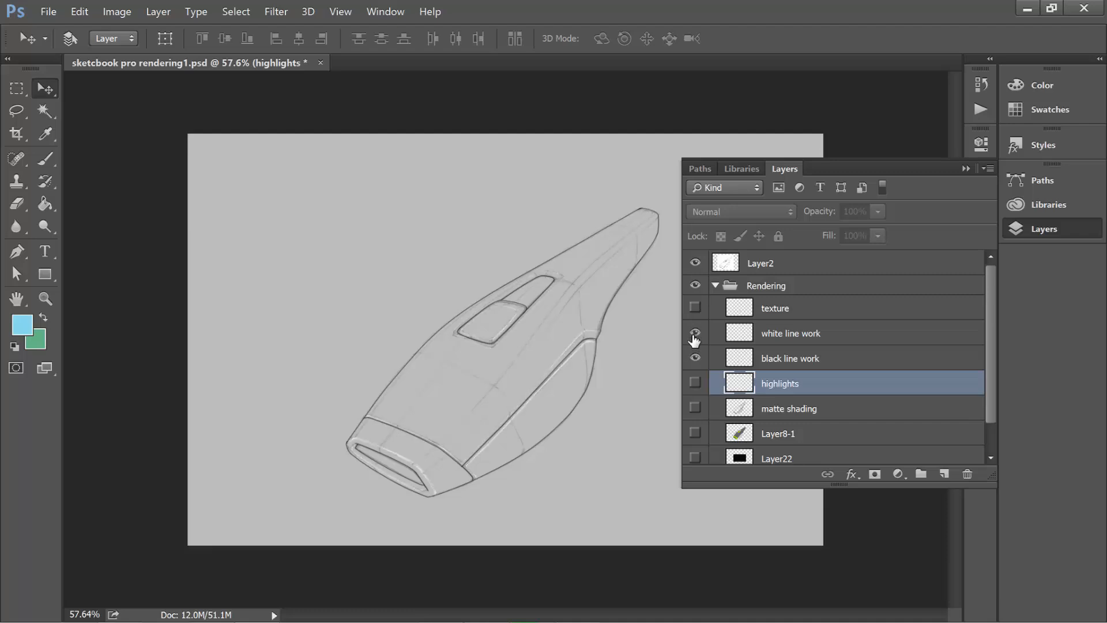
{"action": "left_click", "coordinate": [695, 263]}
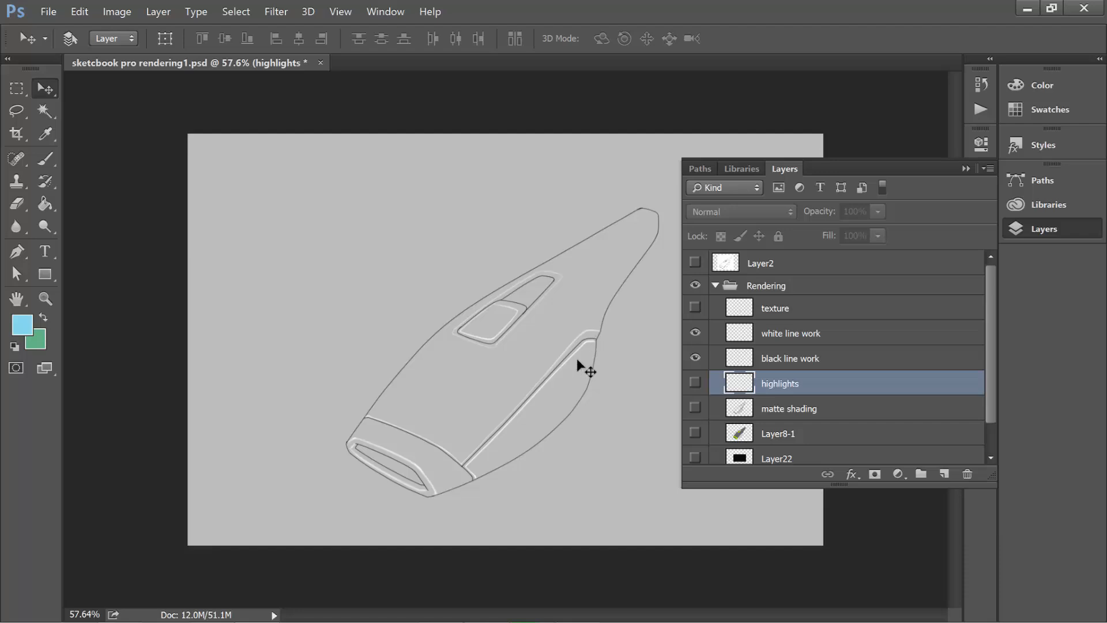
- Show the highlights, matte shading, Layer8-1, Layer2 and texture layers one after another to review the rendering's build-up
{"action": "left_click", "coordinate": [695, 383]}
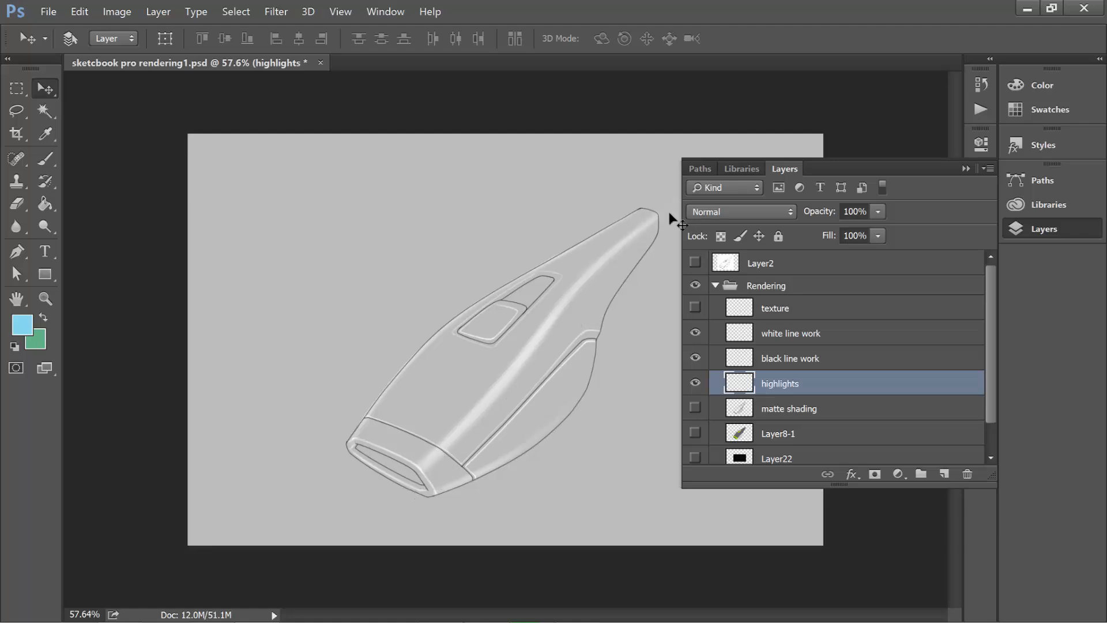
{"action": "left_click", "coordinate": [695, 408]}
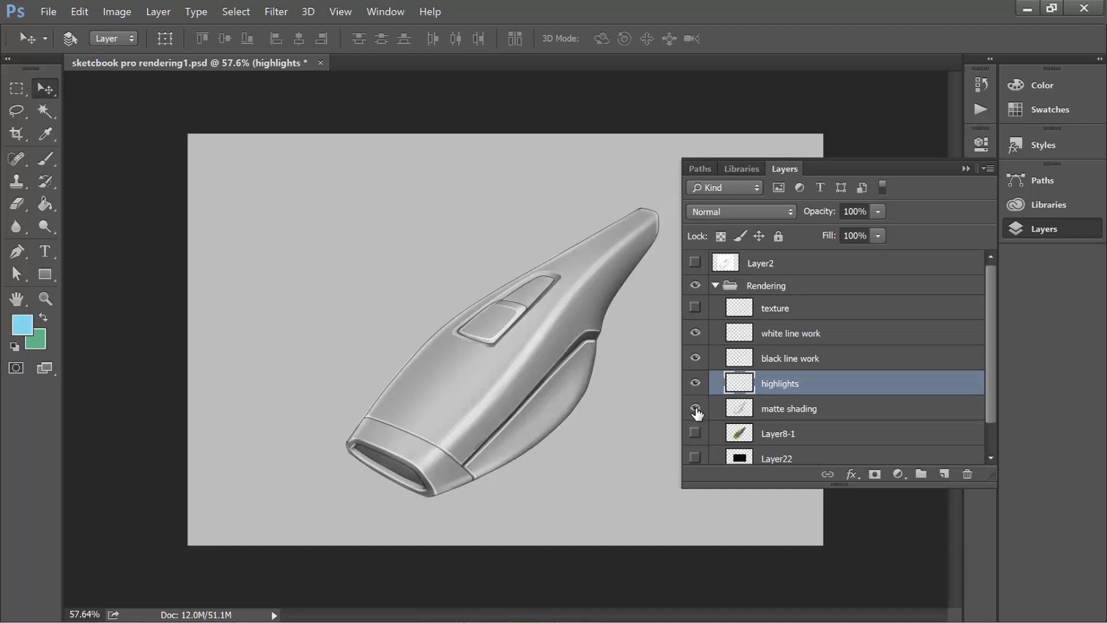
{"action": "left_click", "coordinate": [696, 433]}
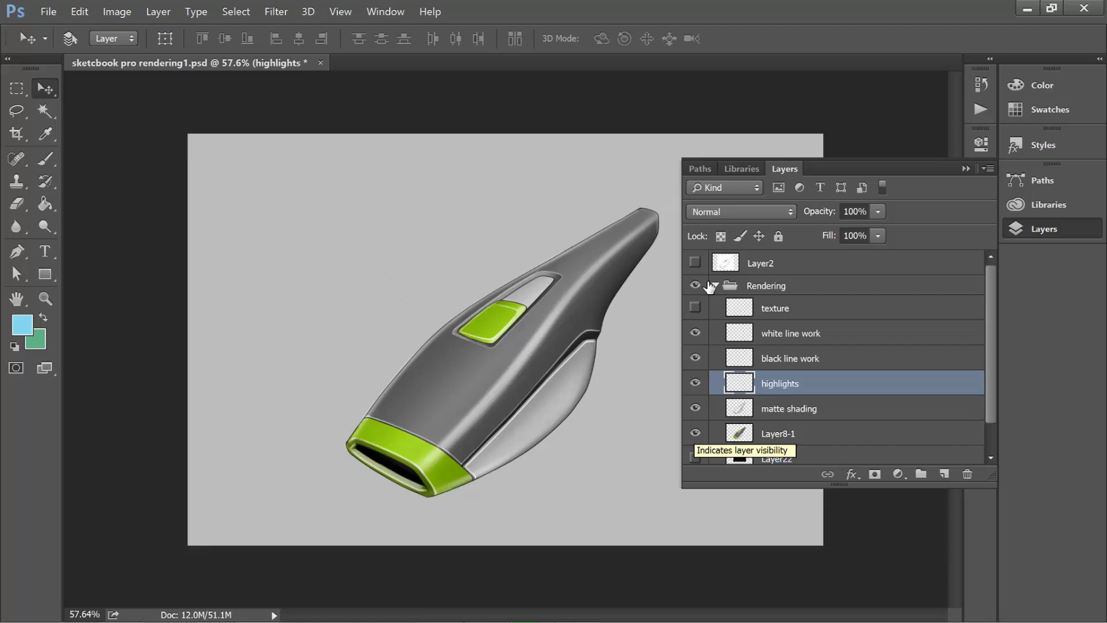
{"action": "left_click", "coordinate": [696, 263]}
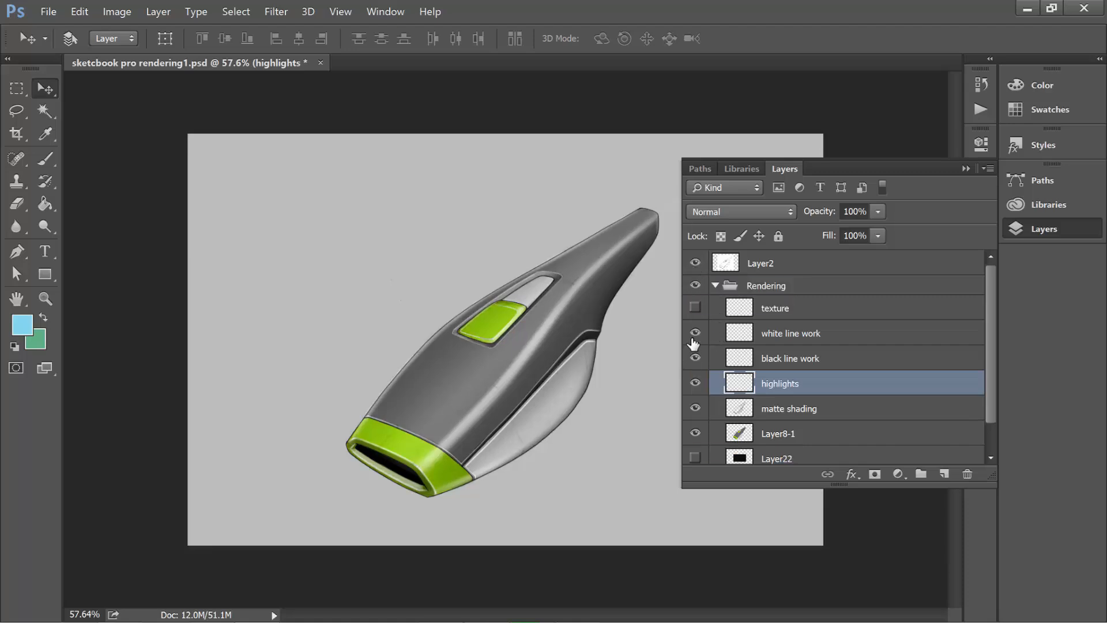
{"action": "left_click", "coordinate": [695, 309]}
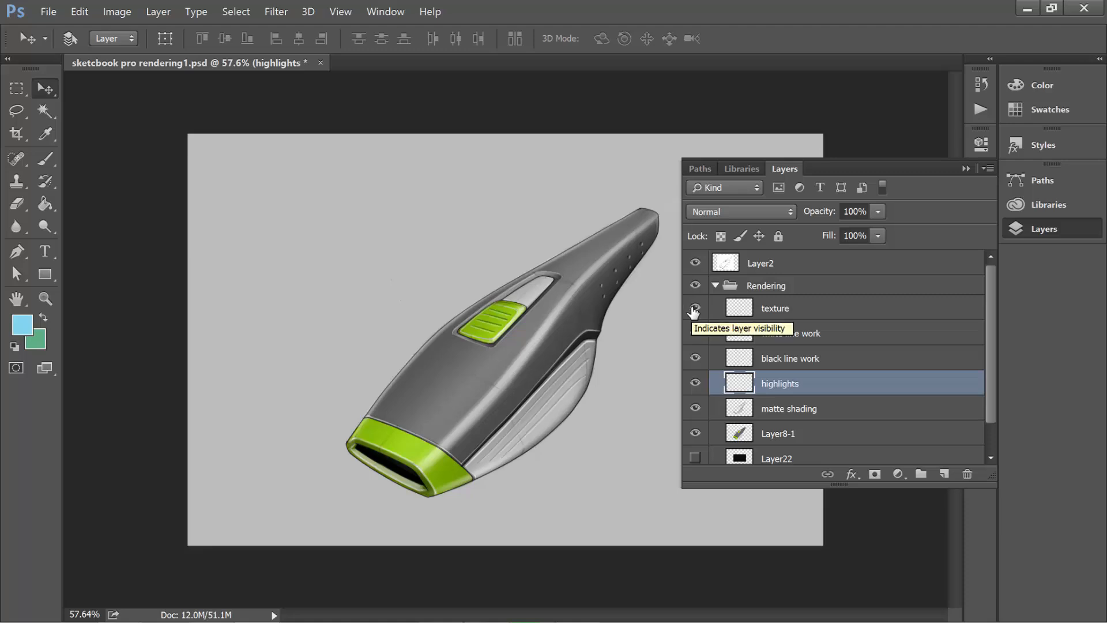
- Collapse and hide the Rendering group, and add a new empty layer directly below the Layer2 sketch
{"action": "left_click", "coordinate": [715, 285]}
{"action": "left_click", "coordinate": [696, 286]}
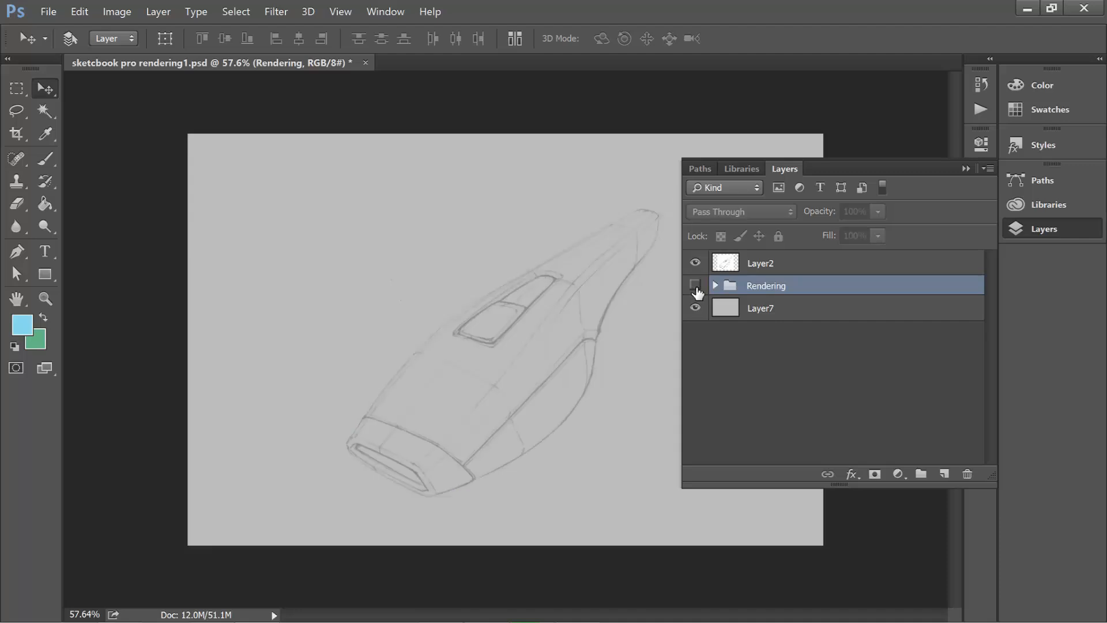
{"action": "left_click", "coordinate": [775, 266]}
{"action": "left_click", "coordinate": [944, 474]}
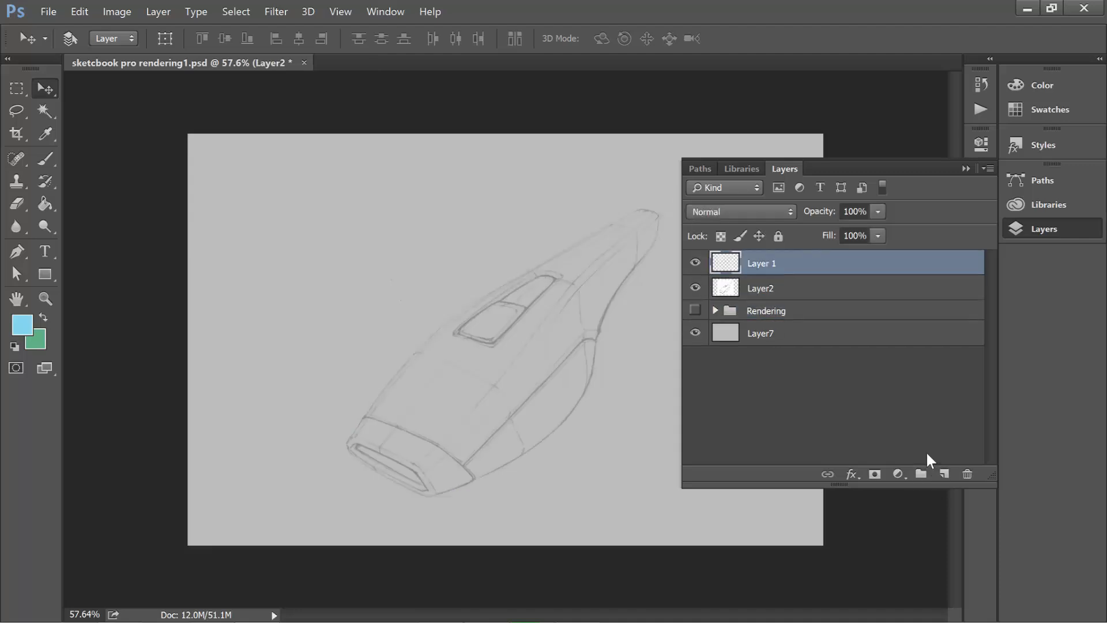
{"action": "left_click_drag", "start_coordinate": [793, 271], "coordinate": [723, 290]}
{"action": "left_click", "coordinate": [784, 269]}
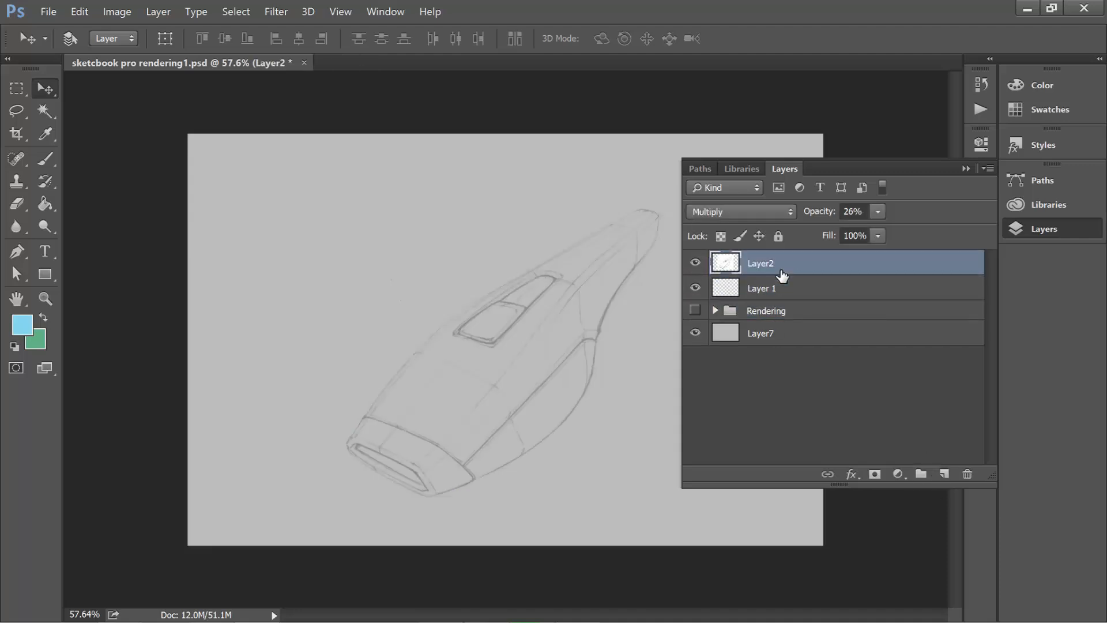
{"action": "left_click", "coordinate": [750, 285]}
{"action": "left_click", "coordinate": [749, 269]}
{"action": "left_click", "coordinate": [772, 294]}
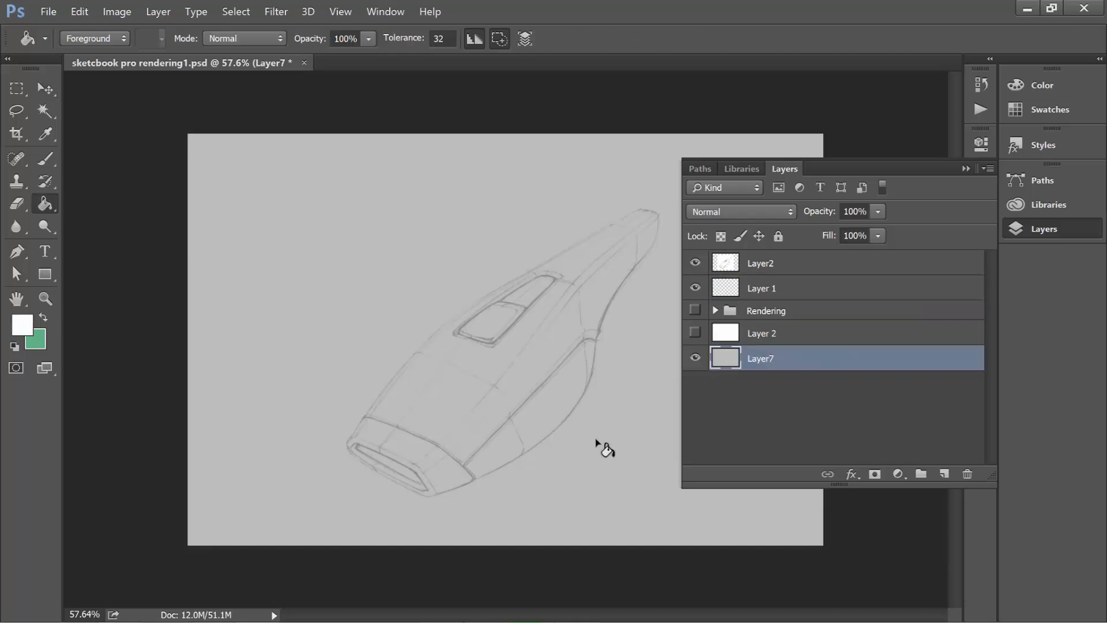
- Trace the vacuum's upper contour with the Pen tool as a path from the nozzle's outer corner to the handle tip
{"action": "key", "text": "p"}
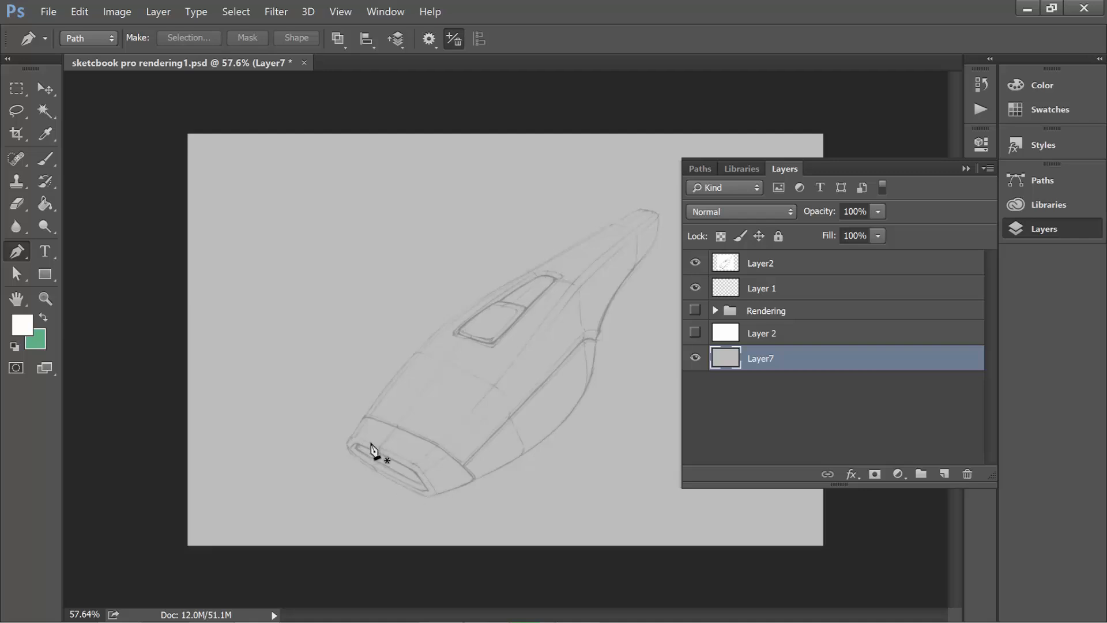
{"action": "left_click", "coordinate": [965, 169]}
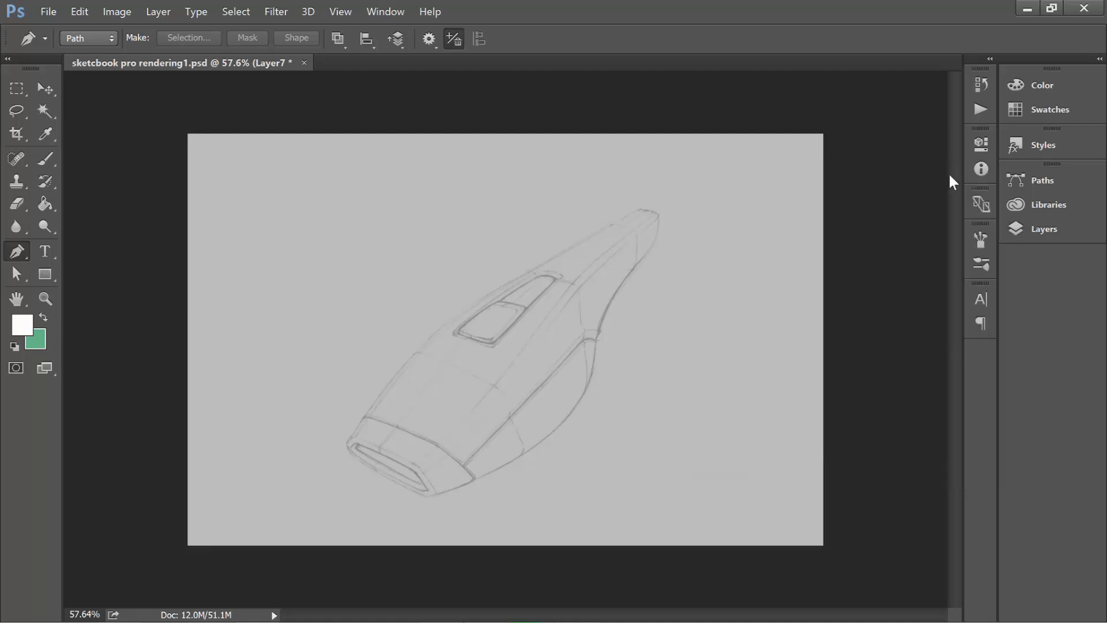
{"action": "key", "text": "z"}
{"action": "mouse_move", "coordinate": [441, 460]}
{"action": "left_mouse_down"}
{"action": "mouse_move", "coordinate": [472, 435]}
{"action": "mouse_move", "coordinate": [450, 457]}
{"action": "left_mouse_up"}
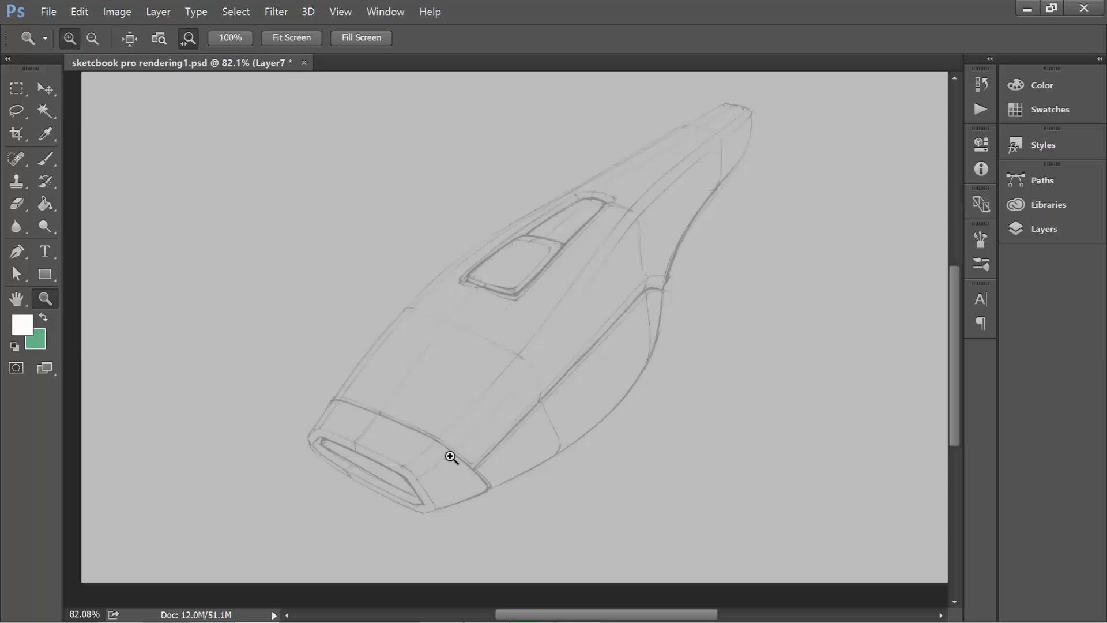
{"action": "key", "text": "p"}
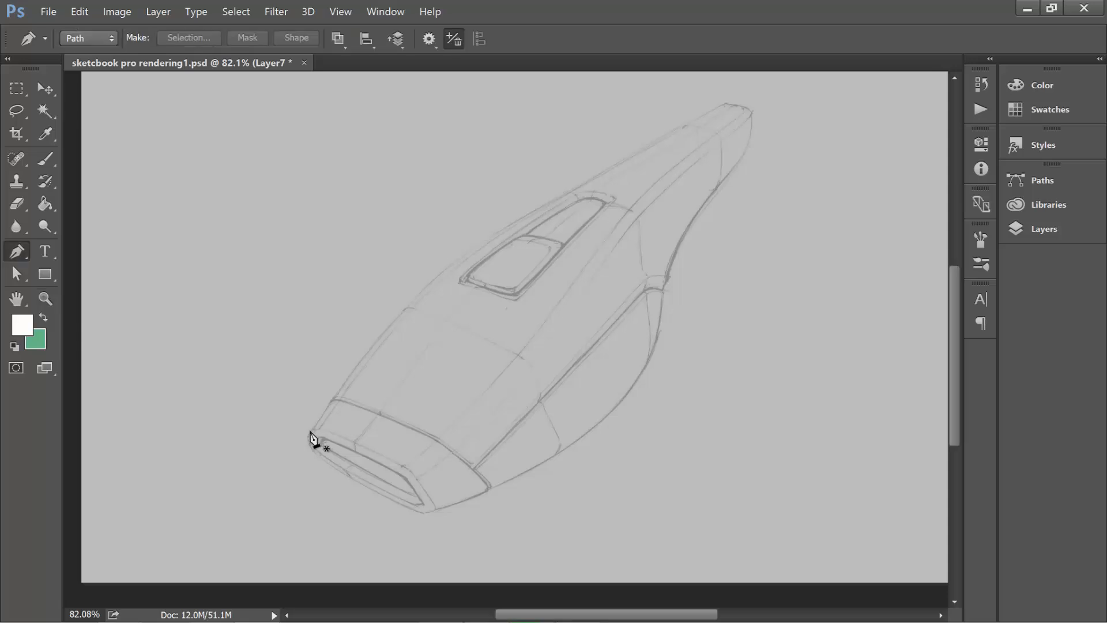
{"action": "left_click", "coordinate": [307, 438]}
{"action": "left_click", "coordinate": [326, 410]}
{"action": "left_click", "coordinate": [334, 398]}
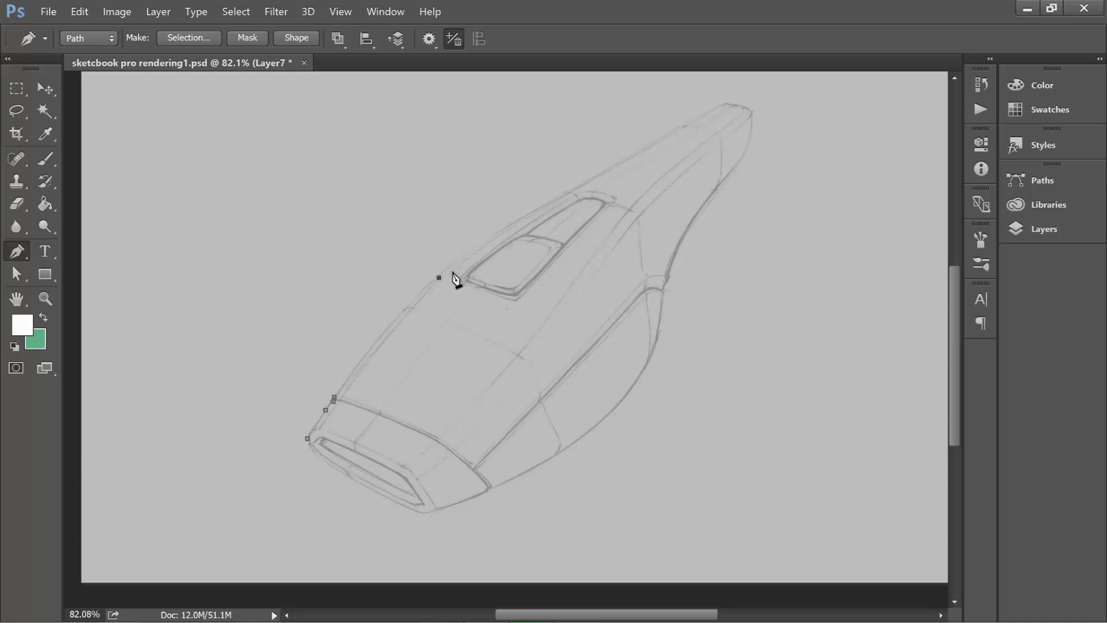
{"action": "left_click_drag", "start_coordinate": [449, 267], "coordinate": [559, 194]}
{"action": "key", "text": "ctrl+z"}
{"action": "left_click_drag", "start_coordinate": [665, 137], "coordinate": [750, 134]}
- Continue the path along the vacuum's underside from the handle tip to the lower edge of the nozzle
{"action": "left_click_drag", "start_coordinate": [725, 178], "coordinate": [700, 215]}
{"action": "left_click", "coordinate": [671, 260]}
{"action": "left_click", "coordinate": [668, 277]}
{"action": "left_click_drag", "start_coordinate": [663, 291], "coordinate": [662, 318]}
{"action": "left_click_drag", "start_coordinate": [613, 409], "coordinate": [566, 448]}
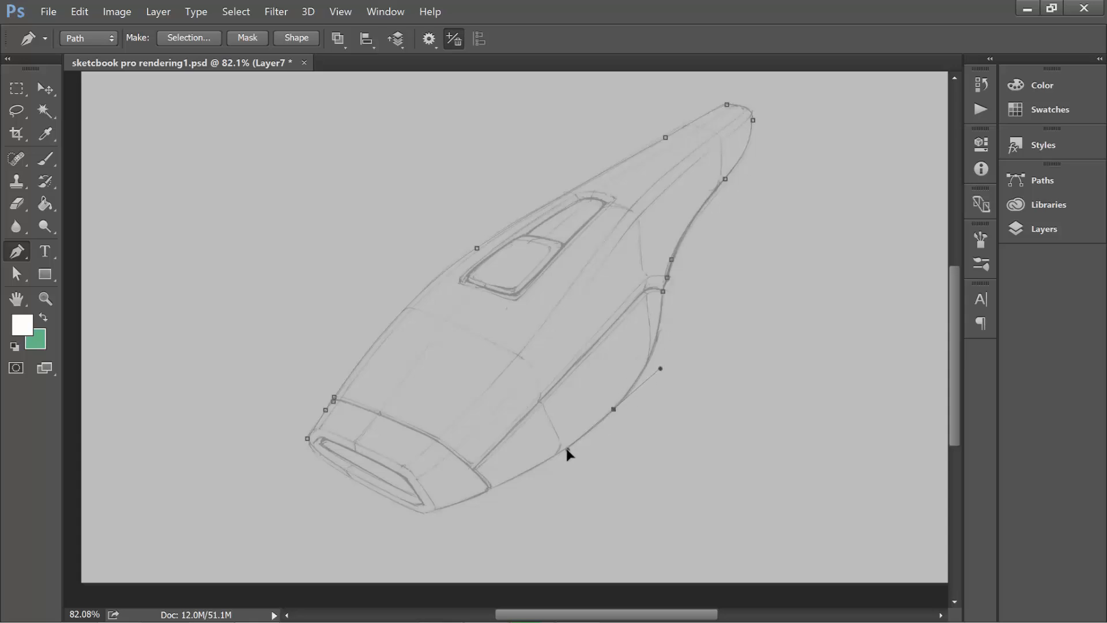
{"action": "left_click", "coordinate": [490, 490]}
- Close the contour path around the nozzle's front edge with the canvas view rotated, and return the rotation to 0°
{"action": "key", "text": "r"}
{"action": "left_click_drag", "start_coordinate": [447, 502], "coordinate": [475, 301]}
{"action": "key", "text": "r"}
{"action": "left_click_drag", "start_coordinate": [500, 504], "coordinate": [618, 462]}
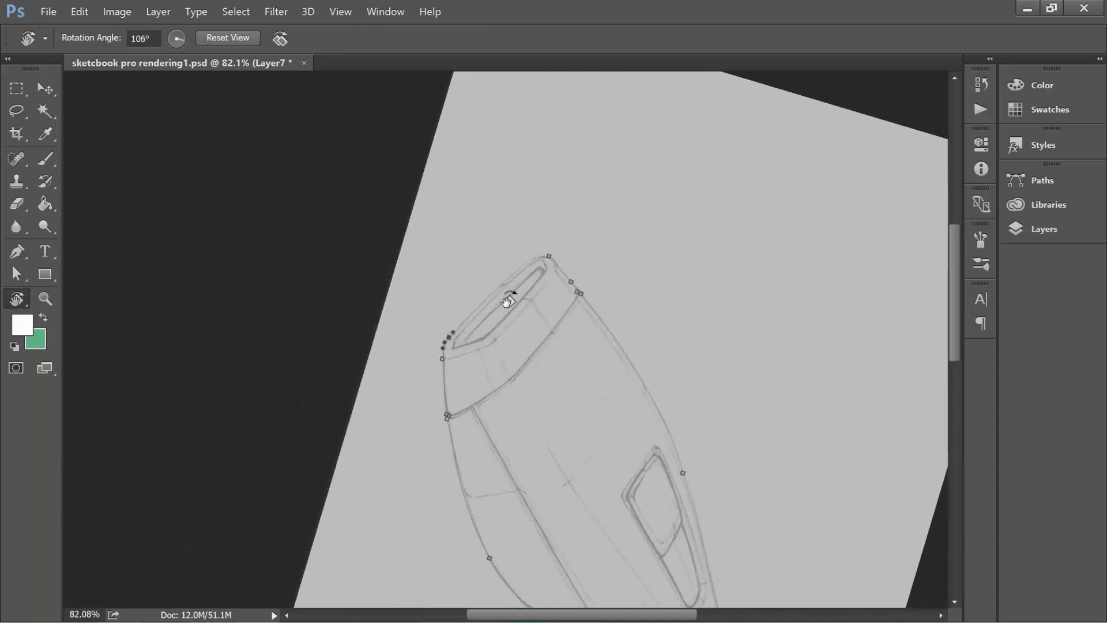
{"action": "left_click_drag", "start_coordinate": [531, 264], "coordinate": [553, 256]}
{"action": "key", "text": "r"}
{"action": "left_click_drag", "start_coordinate": [840, 440], "coordinate": [497, 124]}
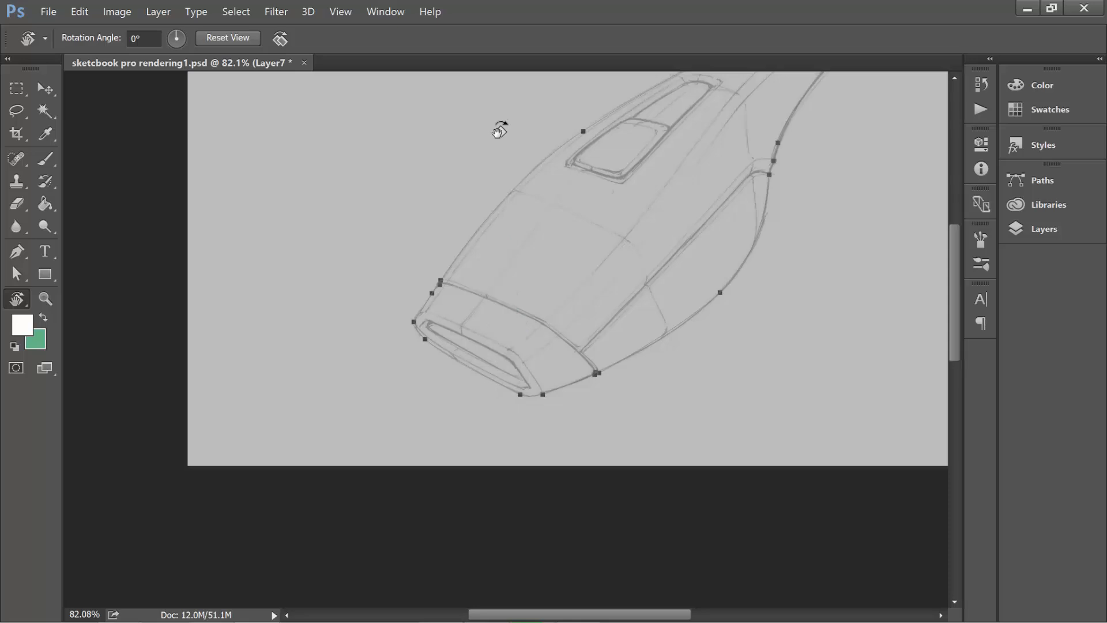
- Save the work path as "Overall contour" and load it as a selection
{"action": "left_click", "coordinate": [1039, 180]}
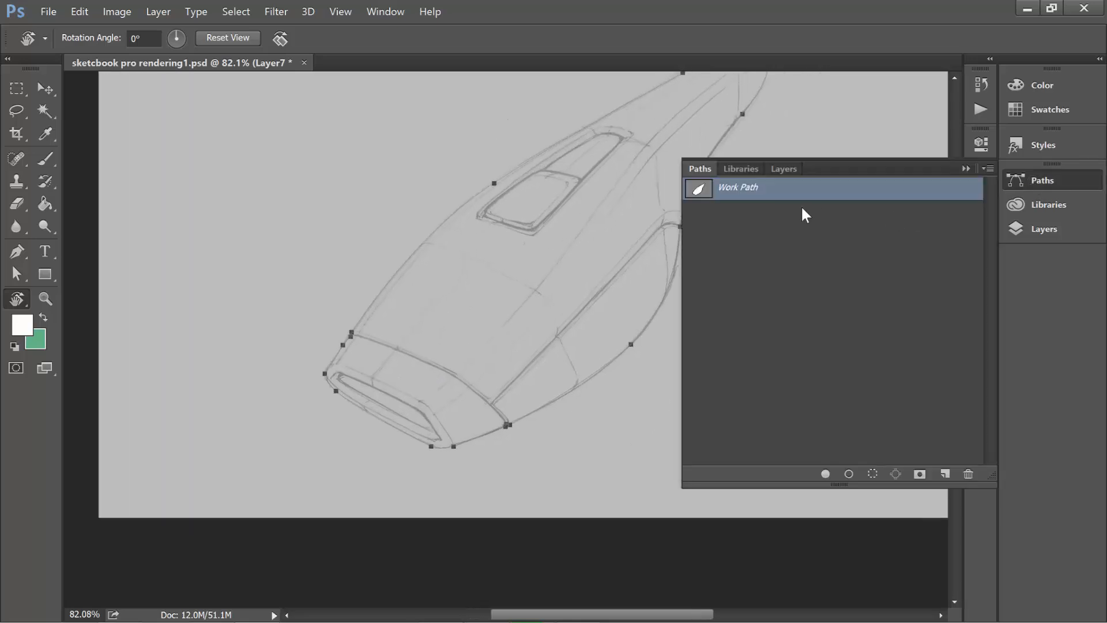
{"action": "double_click", "coordinate": [739, 192]}
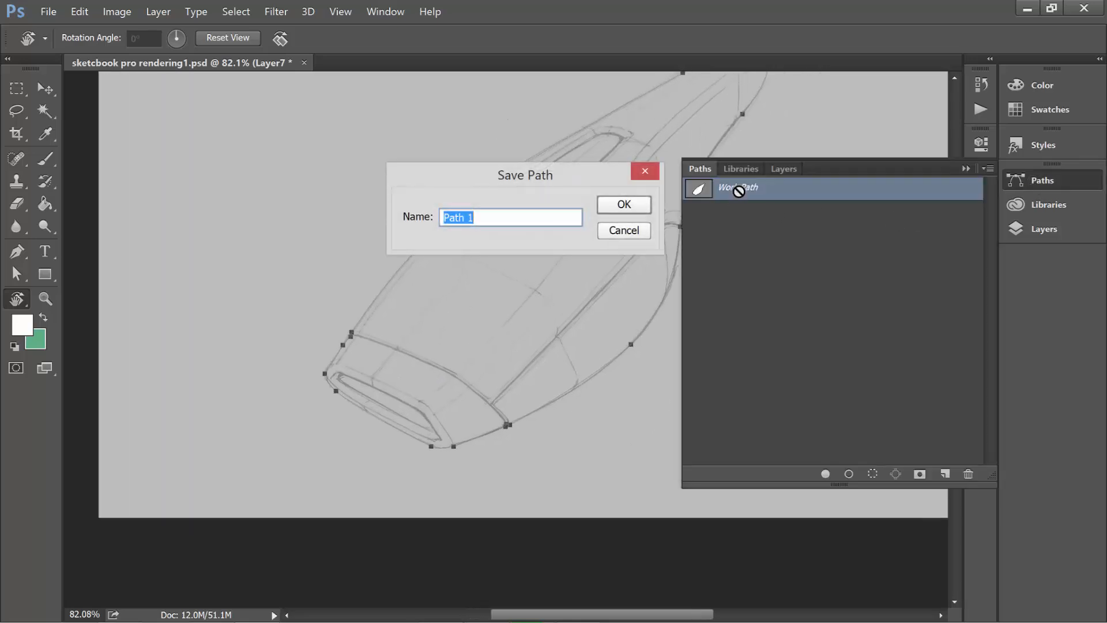
{"action": "type", "text": "C"}
{"action": "key", "text": "BackSpace"}
{"action": "type", "text": "Overall contour"}
{"action": "key", "text": "Return"}
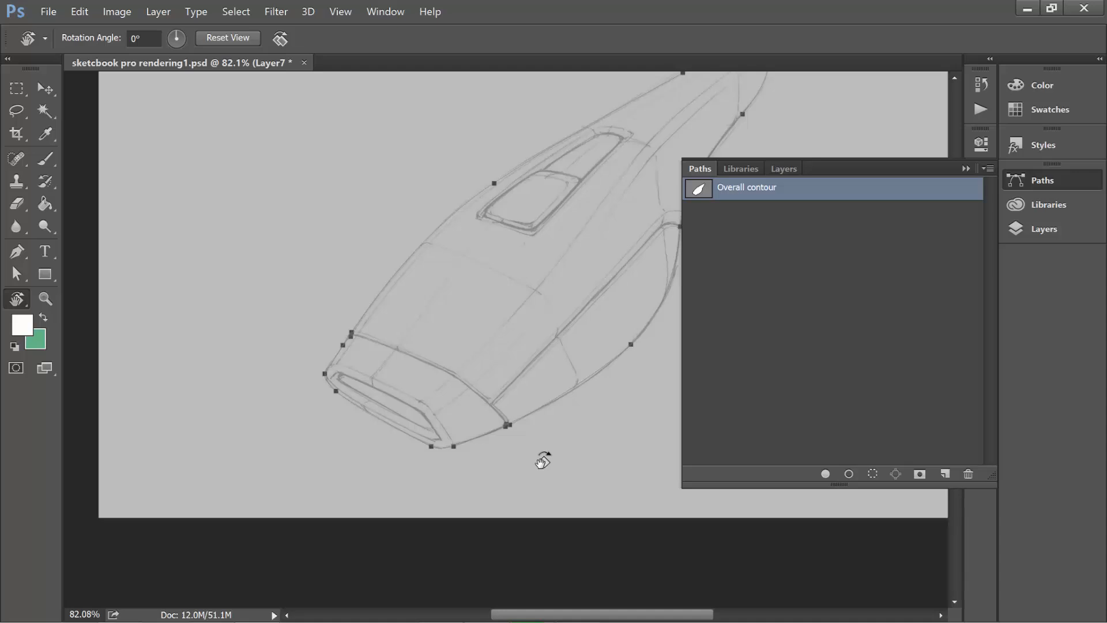
{"action": "key", "text": "Return"}
{"action": "key", "text": "ctrl+Return"}
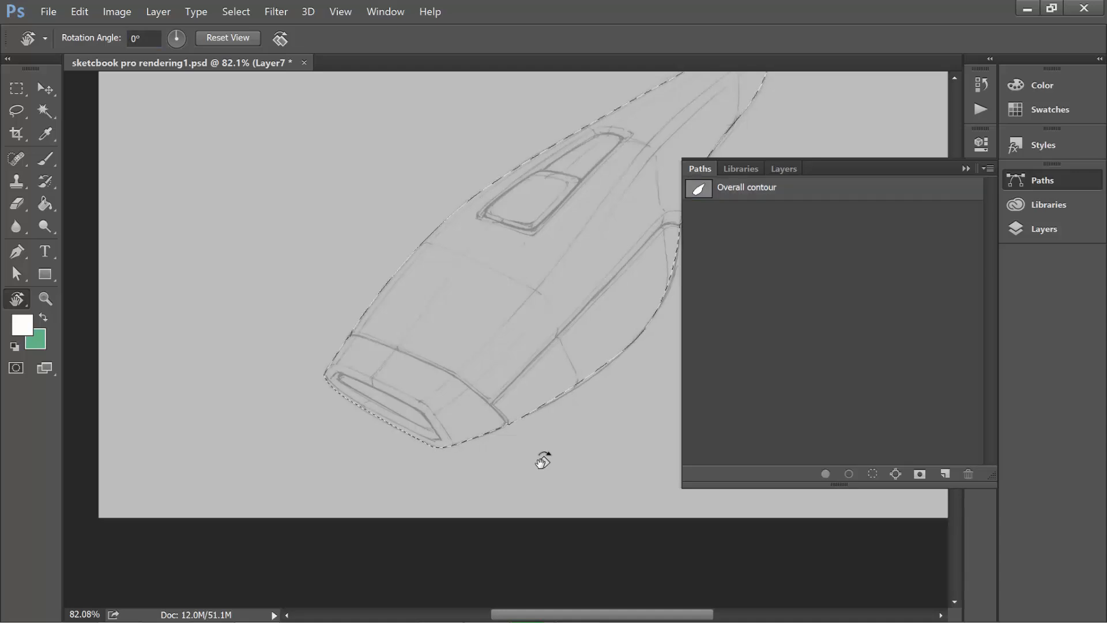
{"action": "left_click", "coordinate": [945, 474]}
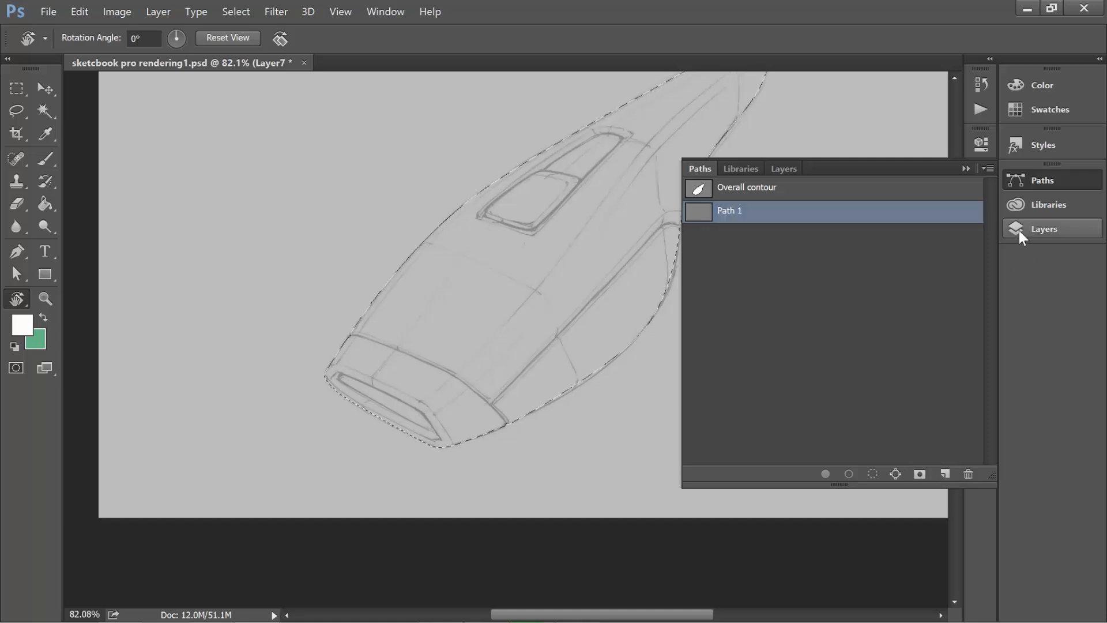
{"action": "key", "text": "ctrl+z"}
{"action": "left_click", "coordinate": [966, 169]}
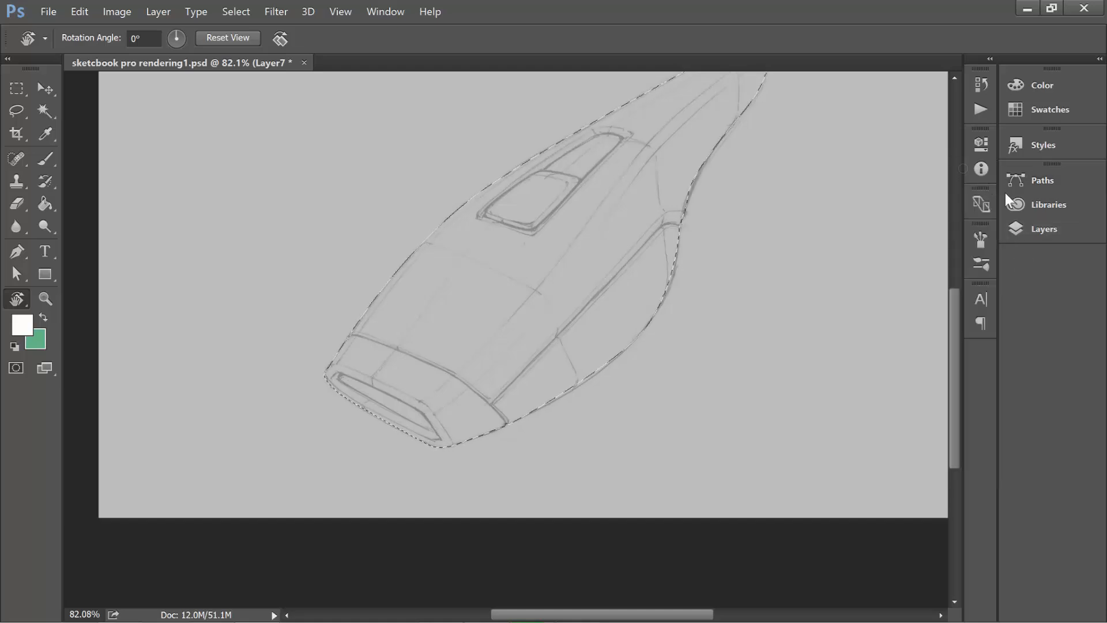
- Hide Layer7, show the white Layer 2 and add a new layer above Layer7
{"action": "left_click", "coordinate": [1042, 229]}
{"action": "left_click", "coordinate": [696, 357]}
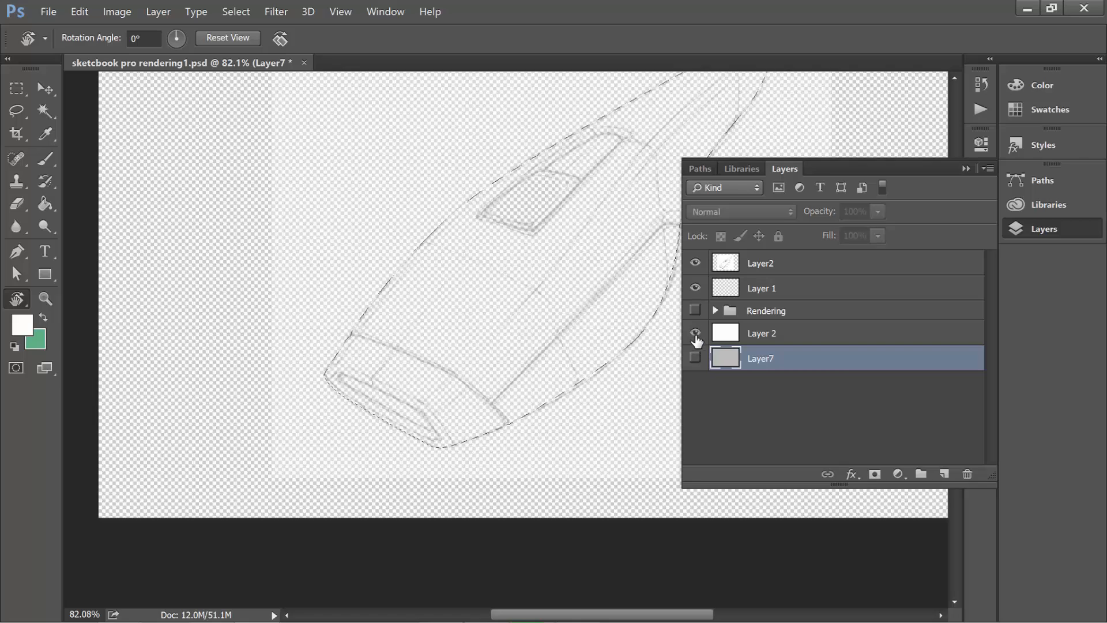
{"action": "left_click", "coordinate": [696, 333]}
{"action": "left_click", "coordinate": [945, 474]}
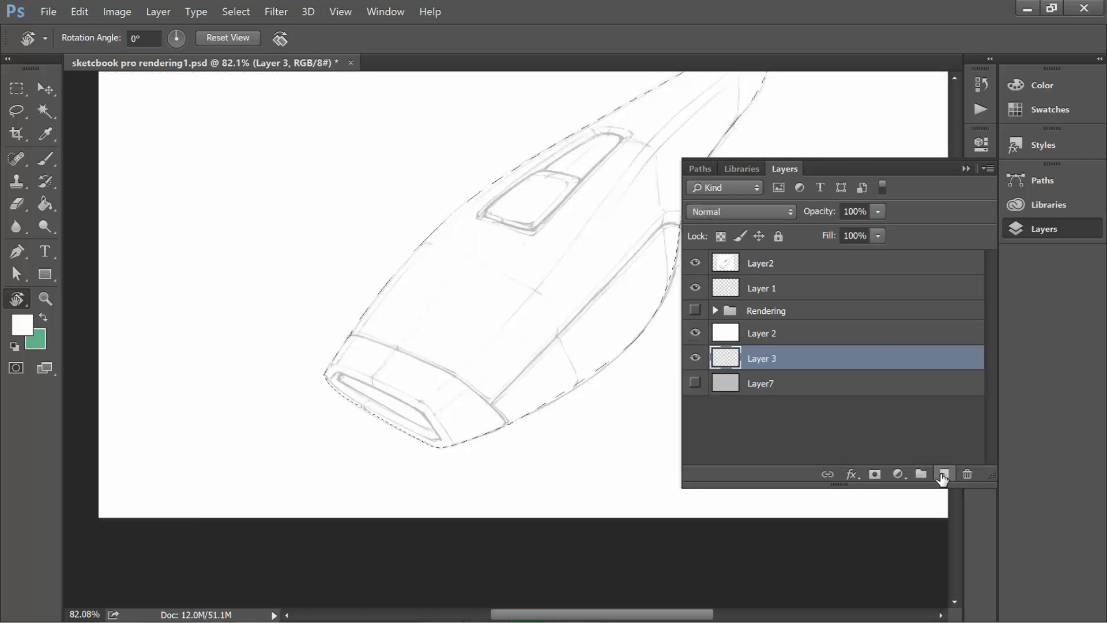
- Set the foreground colour to the neutral grey 9a9a9a
{"action": "left_click", "coordinate": [23, 326]}
{"action": "type", "text": "919191"}
{"action": "left_click", "coordinate": [329, 219]}
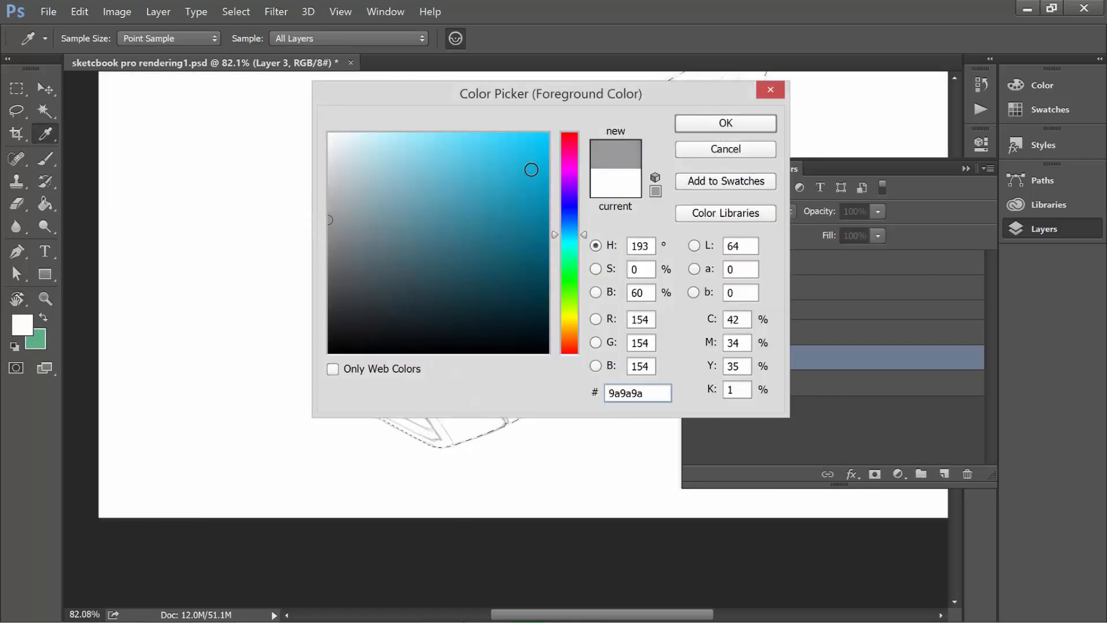
{"action": "left_click", "coordinate": [695, 129]}
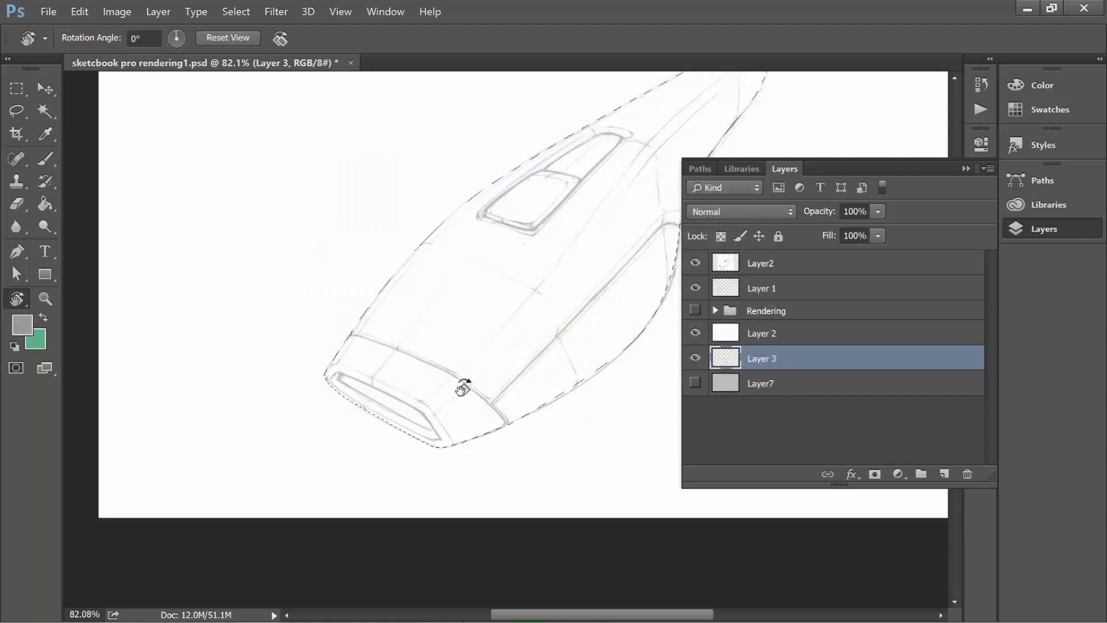
- Fill the vacuum's contour selection on Layer 1 with the foreground grey using the Paint Bucket, and deselect it
{"action": "key", "text": "g"}
{"action": "left_click", "coordinate": [755, 291]}
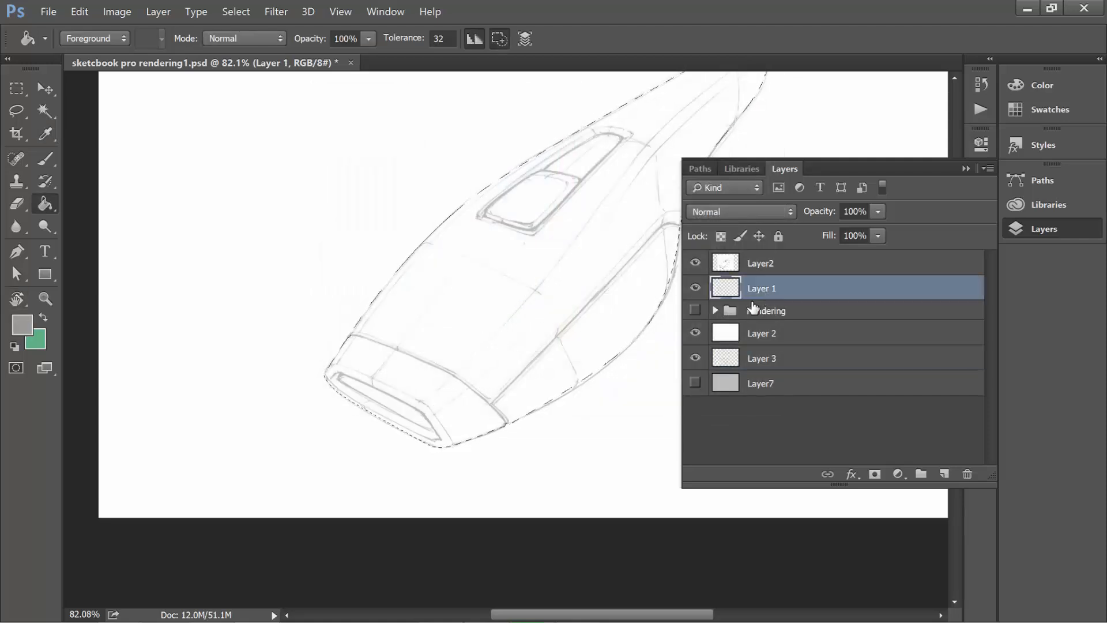
{"action": "left_click", "coordinate": [490, 310]}
{"action": "key", "text": "ctrl+d"}
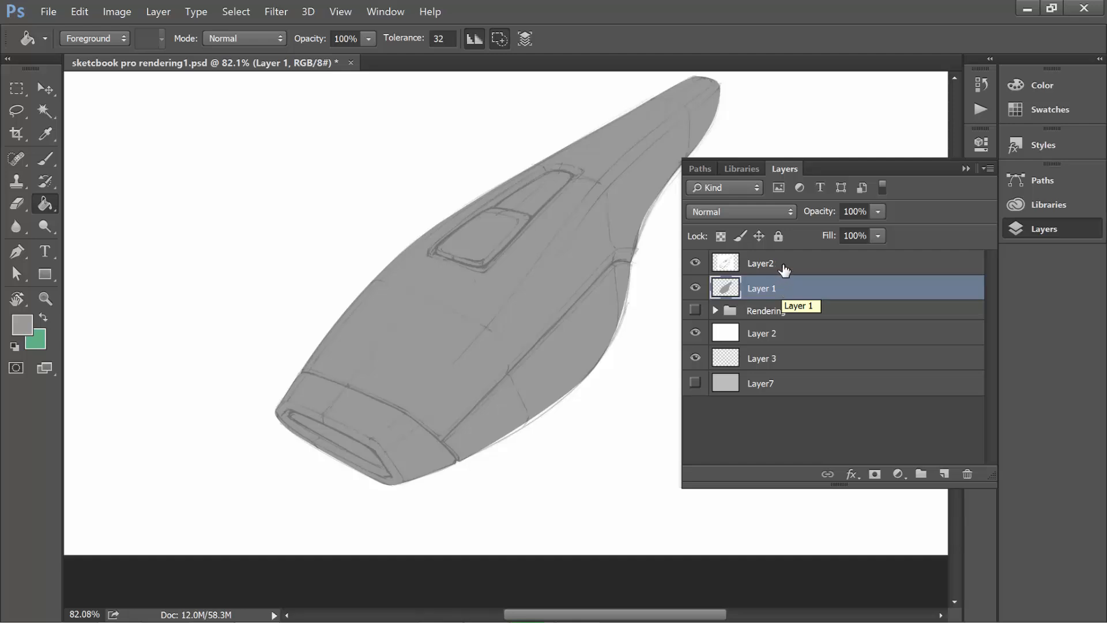
- Lower the opacity of the sketch on Layer2 to 15% and make Layer 1 the active layer
{"action": "left_click", "coordinate": [786, 263]}
{"action": "left_click", "coordinate": [877, 211]}
{"action": "left_click", "coordinate": [864, 232]}
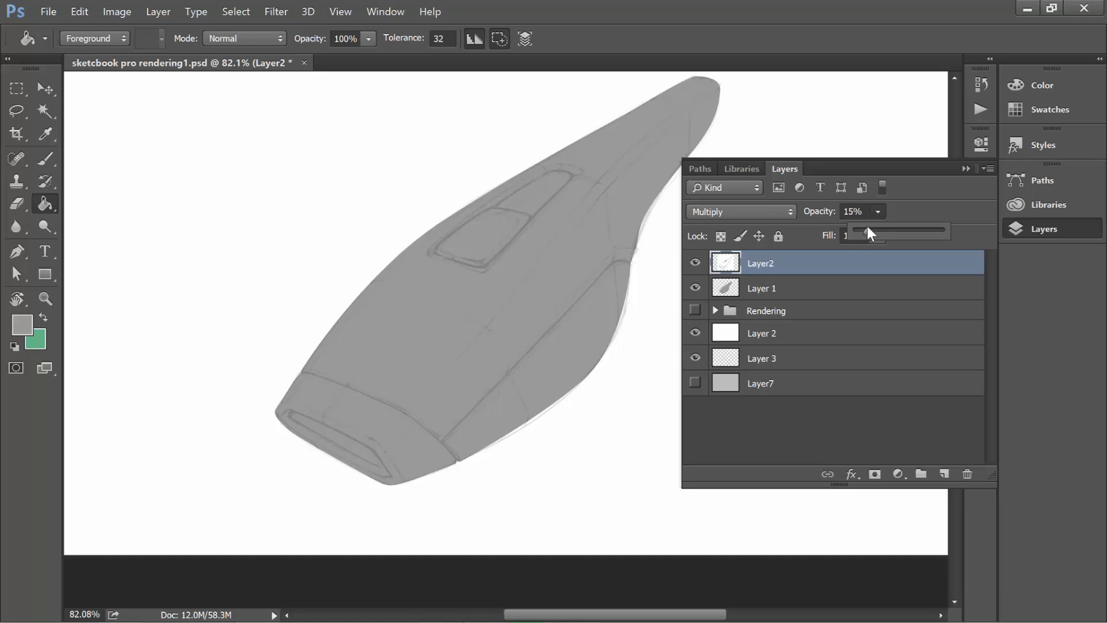
{"action": "left_click", "coordinate": [814, 291]}
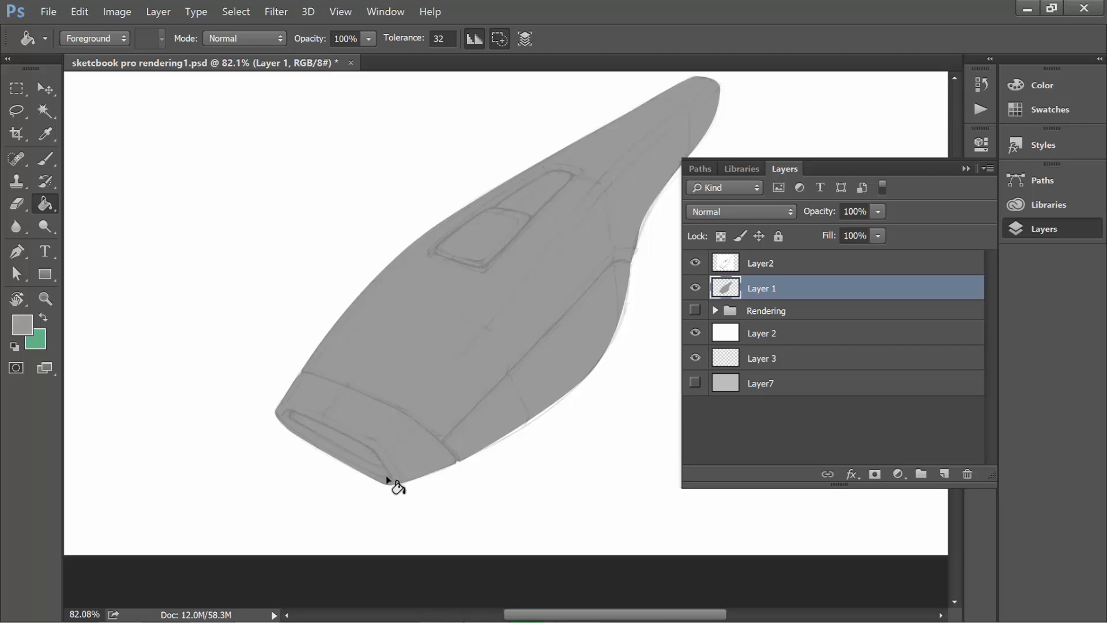
- Trace the upper edge of the nozzle's slot as an open path with the Pen tool
{"action": "key", "text": "p"}
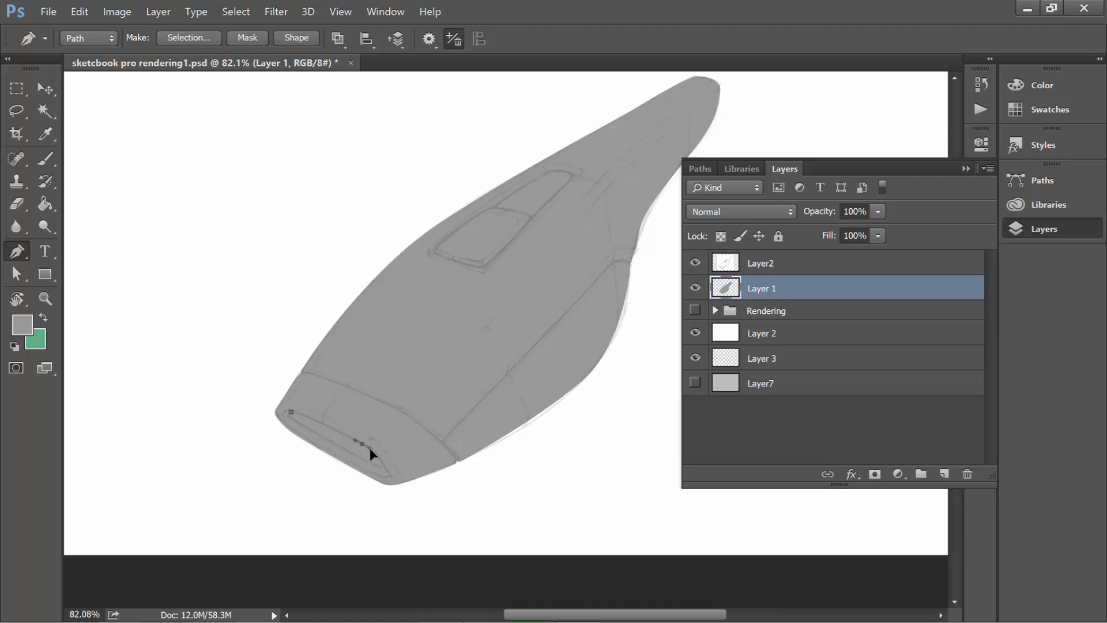
{"action": "key", "text": "z"}
{"action": "left_click_drag", "start_coordinate": [345, 465], "coordinate": [379, 466]}
{"action": "key", "text": "r"}
{"action": "left_click_drag", "start_coordinate": [379, 466], "coordinate": [507, 445]}
{"action": "key", "text": "p"}
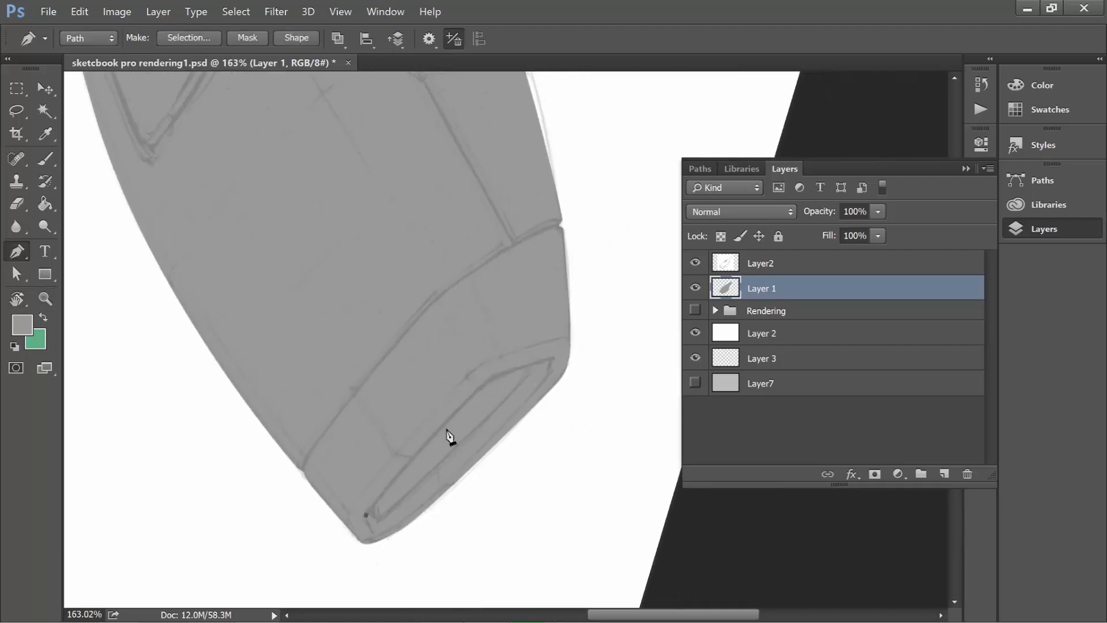
{"action": "scroll", "coordinate": [563, 415], "scroll_direction": "up", "scroll_amount": 3}
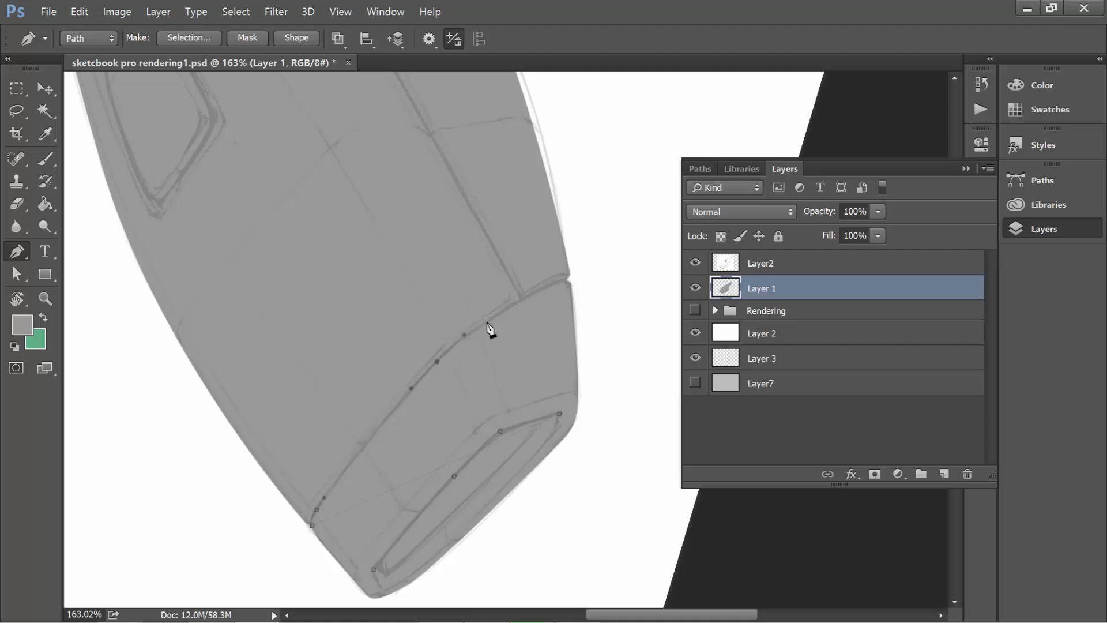
- Finish tracing the seam between nozzle and body as a separate path down to the vacuum's lower edge
{"action": "key", "text": "r"}
{"action": "left_click_drag", "start_coordinate": [568, 292], "coordinate": [445, 507]}
{"action": "key", "text": "p"}
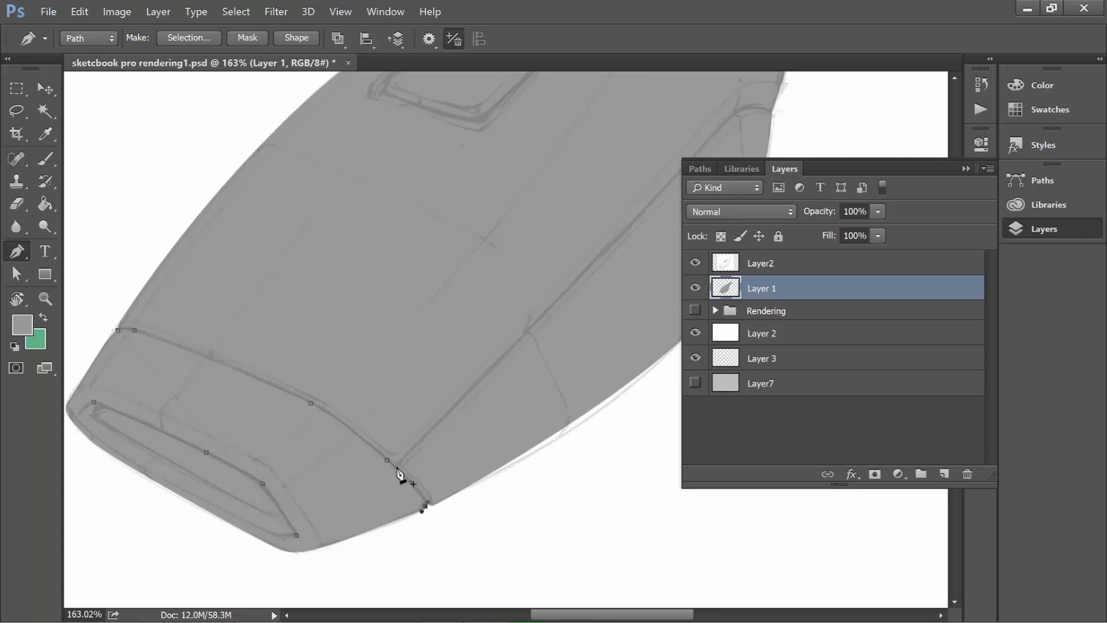
{"action": "left_click_drag", "start_coordinate": [515, 345], "coordinate": [403, 469]}
{"action": "left_click_drag", "start_coordinate": [495, 364], "coordinate": [527, 329]}
{"action": "key", "text": "ctrl+z"}
{"action": "left_click_drag", "start_coordinate": [444, 524], "coordinate": [467, 422]}
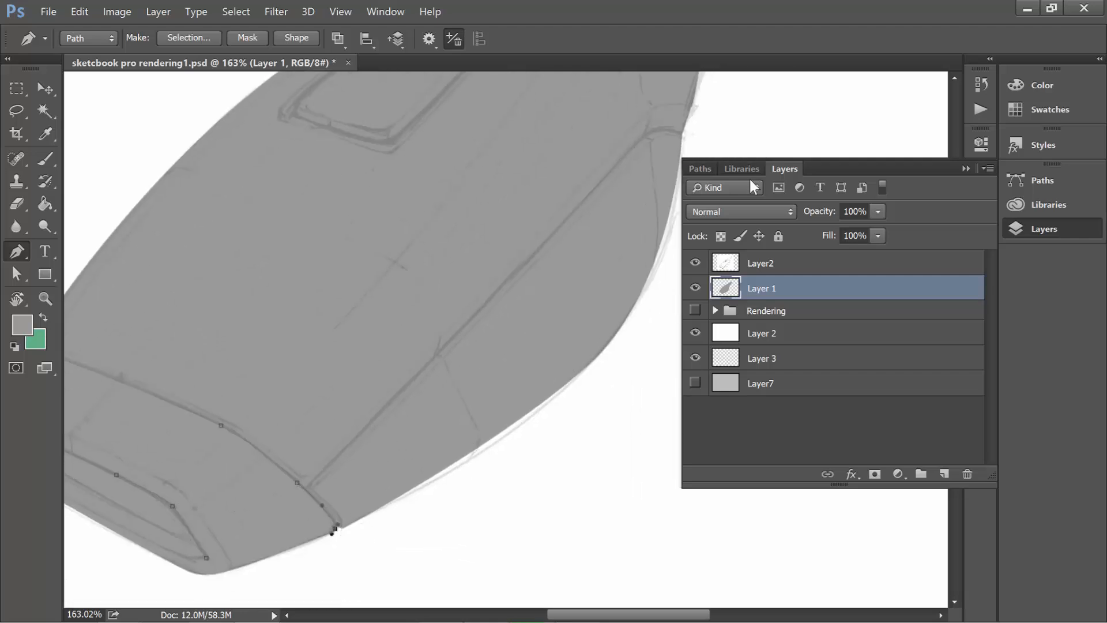
- Add a subpath to the work path along the side panel line, from the nozzle seam to the curve at the underside edge
{"action": "left_click", "coordinate": [700, 169]}
{"action": "left_click", "coordinate": [743, 252]}
{"action": "left_click", "coordinate": [743, 213]}
{"action": "left_click", "coordinate": [305, 491]}
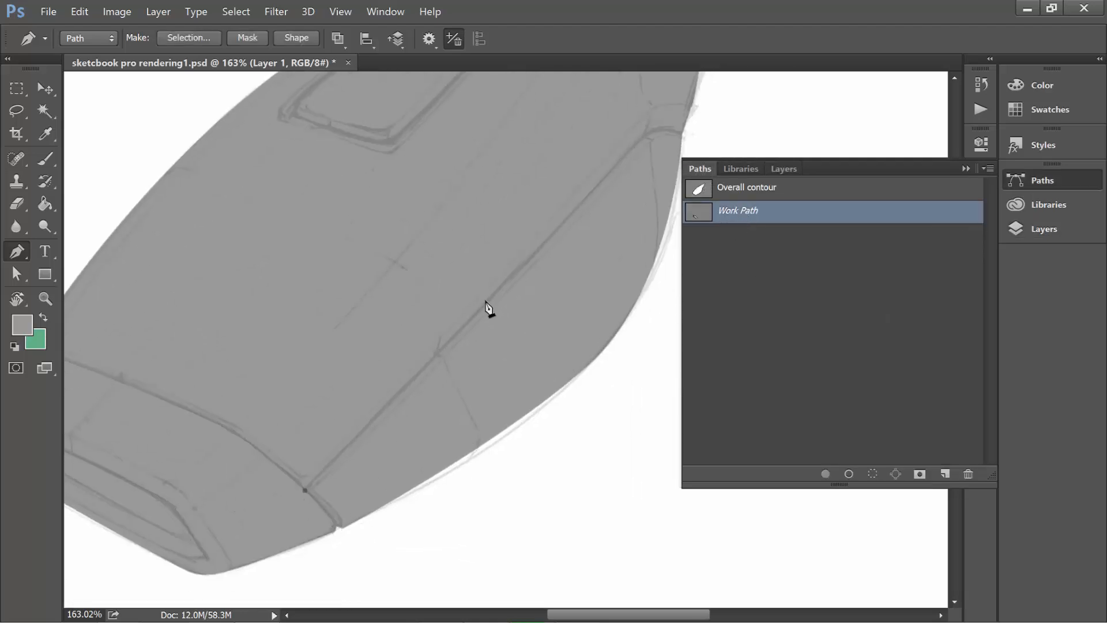
{"action": "left_click_drag", "start_coordinate": [487, 303], "coordinate": [430, 466]}
{"action": "left_click_drag", "start_coordinate": [507, 324], "coordinate": [515, 314]}
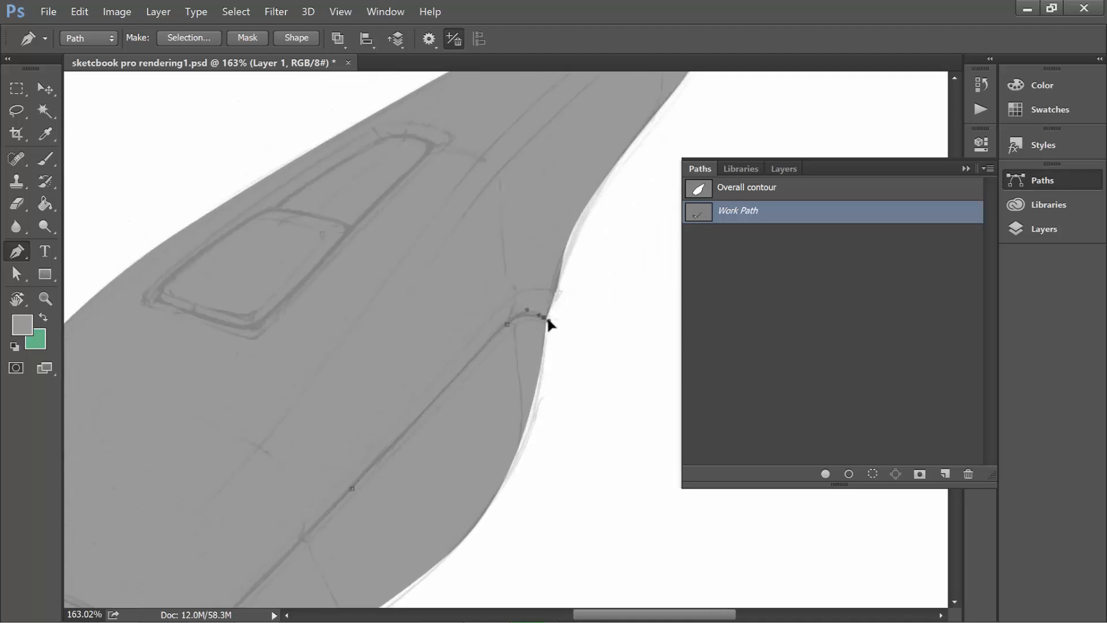
{"action": "mouse_move", "coordinate": [519, 369]}
{"action": "left_mouse_down"}
{"action": "mouse_move", "coordinate": [549, 471]}
{"action": "mouse_move", "coordinate": [607, 469]}
{"action": "left_mouse_up"}
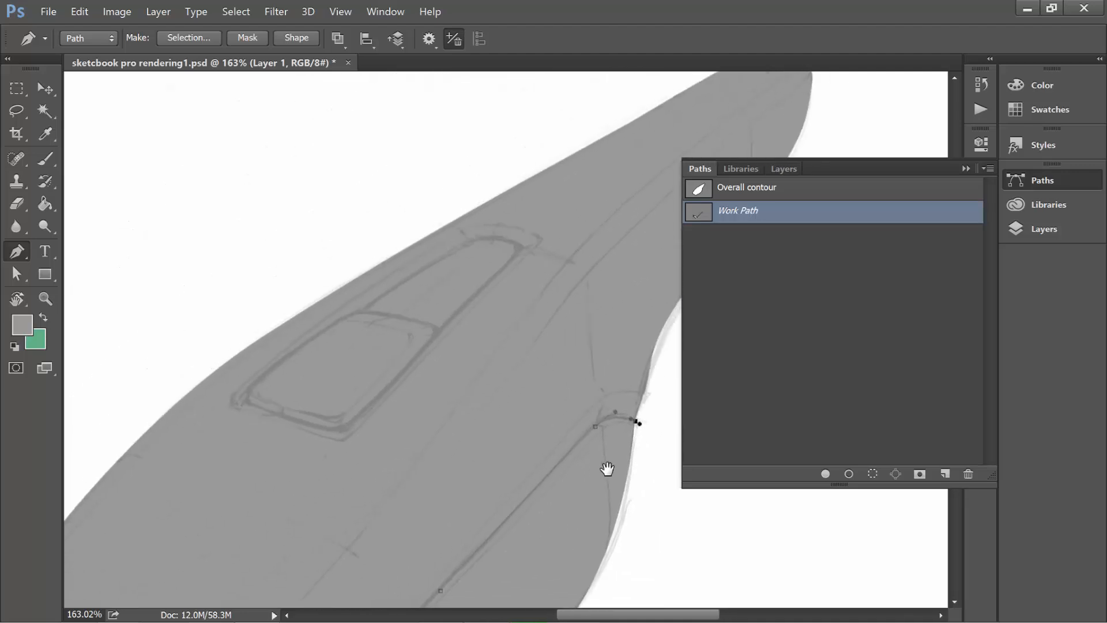
- Trace the rounded window outline on top of the body as a closed subpath with the Pen tool
{"action": "left_click", "coordinate": [247, 402]}
{"action": "left_click", "coordinate": [323, 429]}
{"action": "left_click_drag", "start_coordinate": [351, 425], "coordinate": [361, 414]}
{"action": "left_click", "coordinate": [520, 247]}
{"action": "left_click_drag", "start_coordinate": [475, 239], "coordinate": [465, 244]}
{"action": "left_click_drag", "start_coordinate": [421, 270], "coordinate": [405, 281]}
{"action": "left_click_drag", "start_coordinate": [350, 315], "coordinate": [340, 319]}
{"action": "left_click", "coordinate": [258, 377]}
{"action": "left_click_drag", "start_coordinate": [247, 389], "coordinate": [247, 399]}
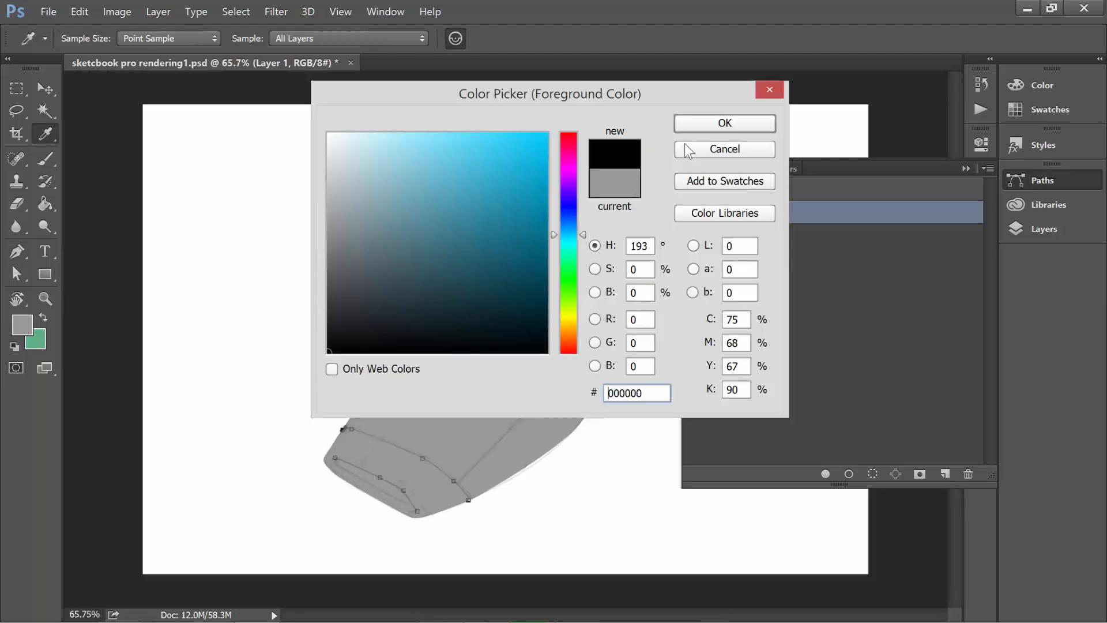
- Set the foreground colour to black and the brush to a hard round tip of 3 px
{"action": "left_click", "coordinate": [701, 126]}
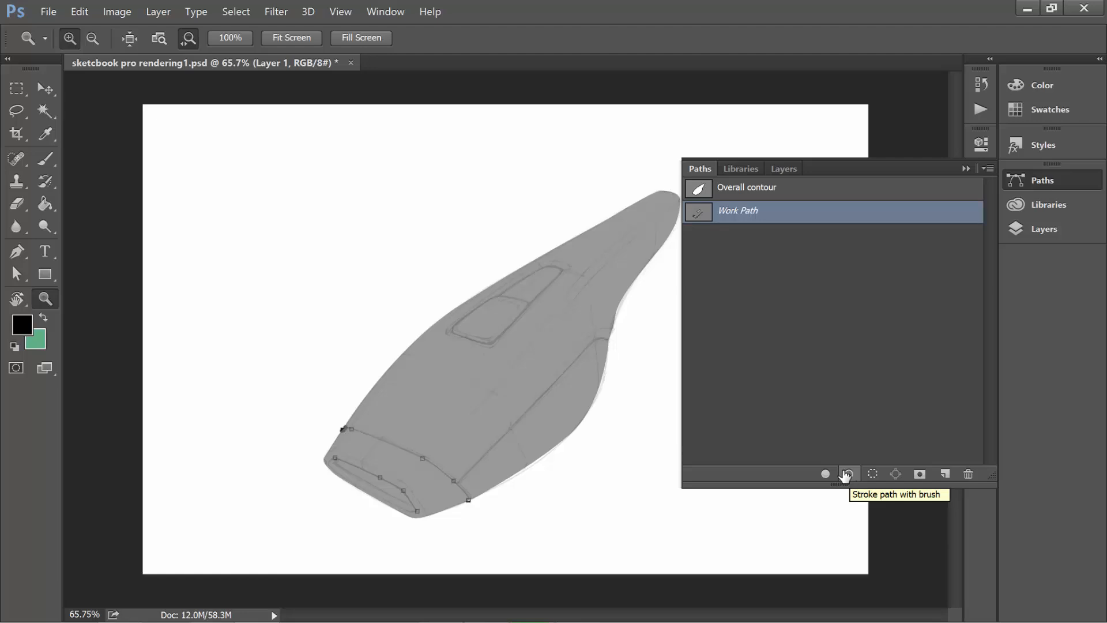
{"action": "key", "text": "b"}
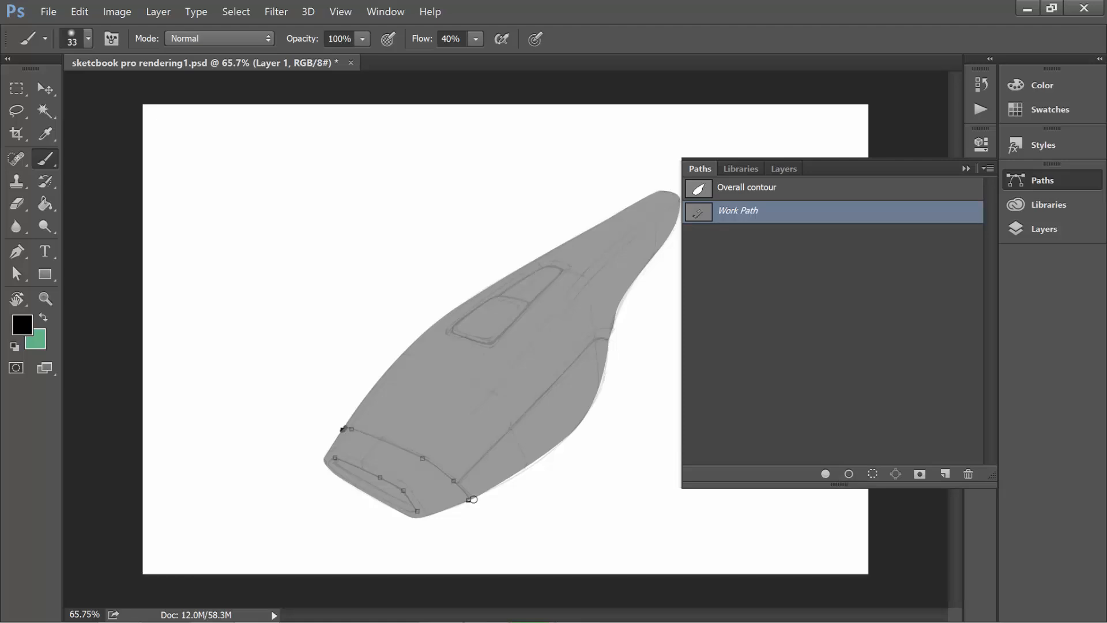
{"action": "left_click", "coordinate": [89, 39]}
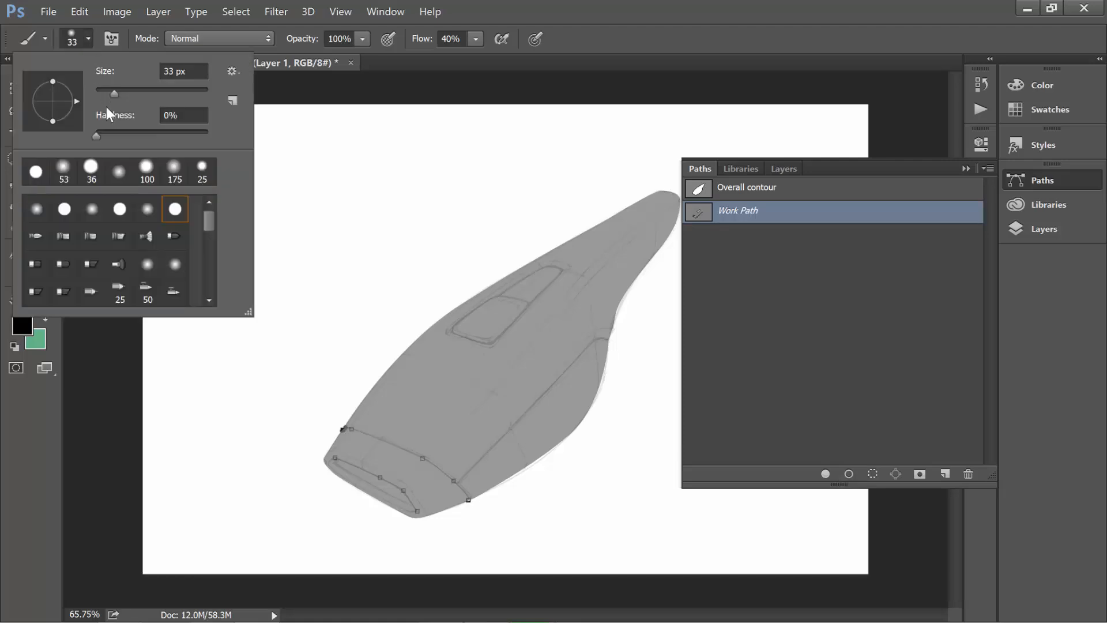
{"action": "left_click", "coordinate": [126, 210]}
{"action": "key", "text": "Tab"}
{"action": "type", "text": "3"}
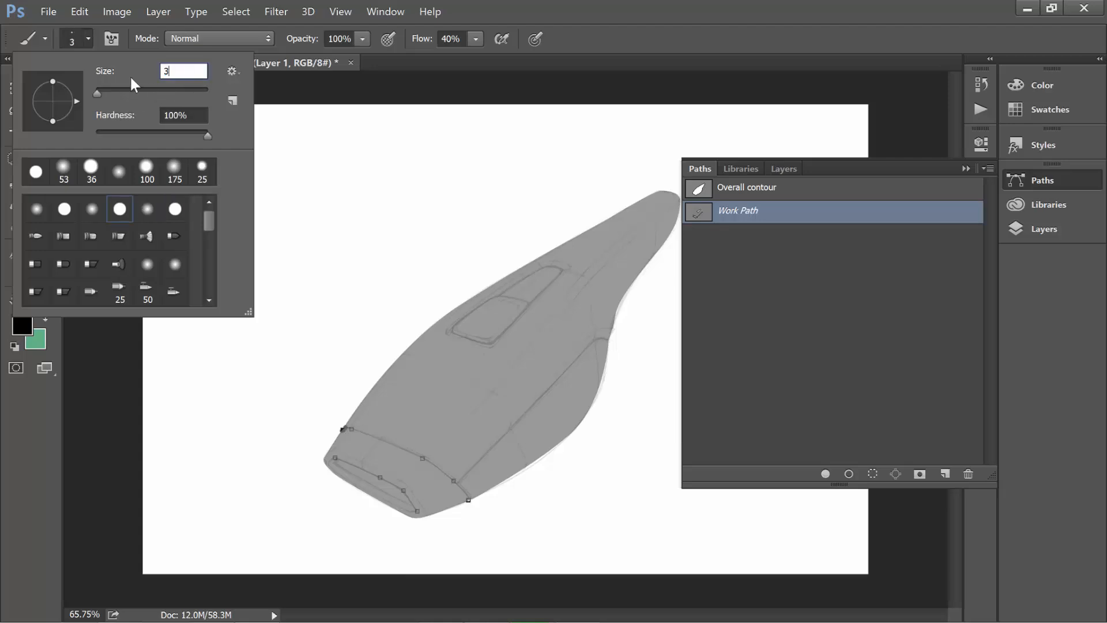
{"action": "key", "text": "Return"}
- Stroke the work path and the Overall contour path with the brush on the new Layer 4
{"action": "key", "text": "z"}
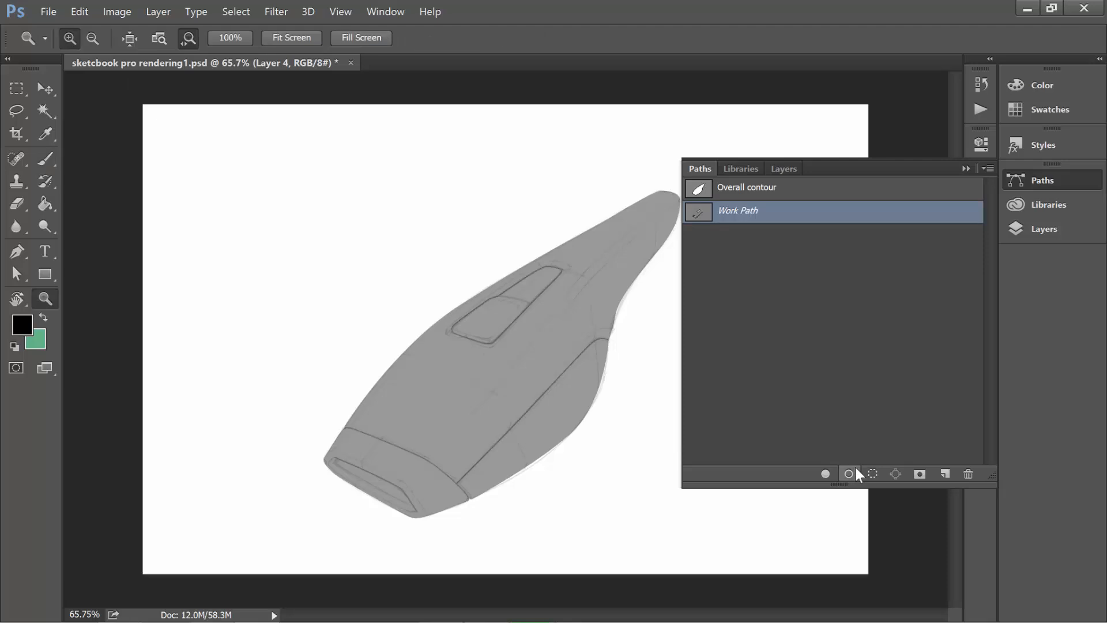
{"action": "left_click", "coordinate": [773, 195]}
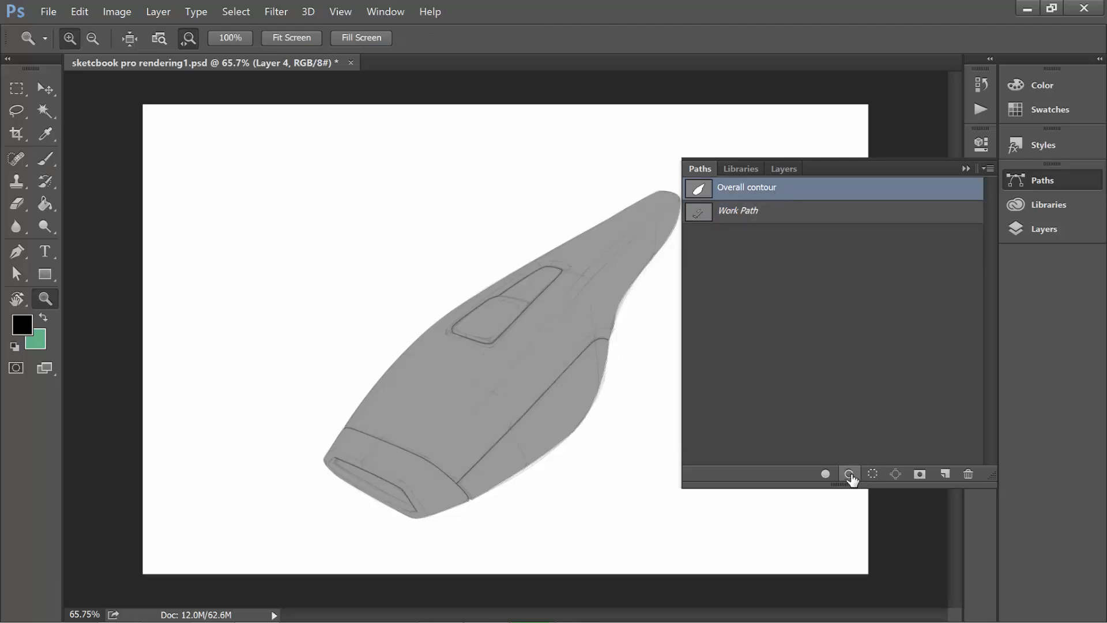
{"action": "left_click", "coordinate": [852, 474]}
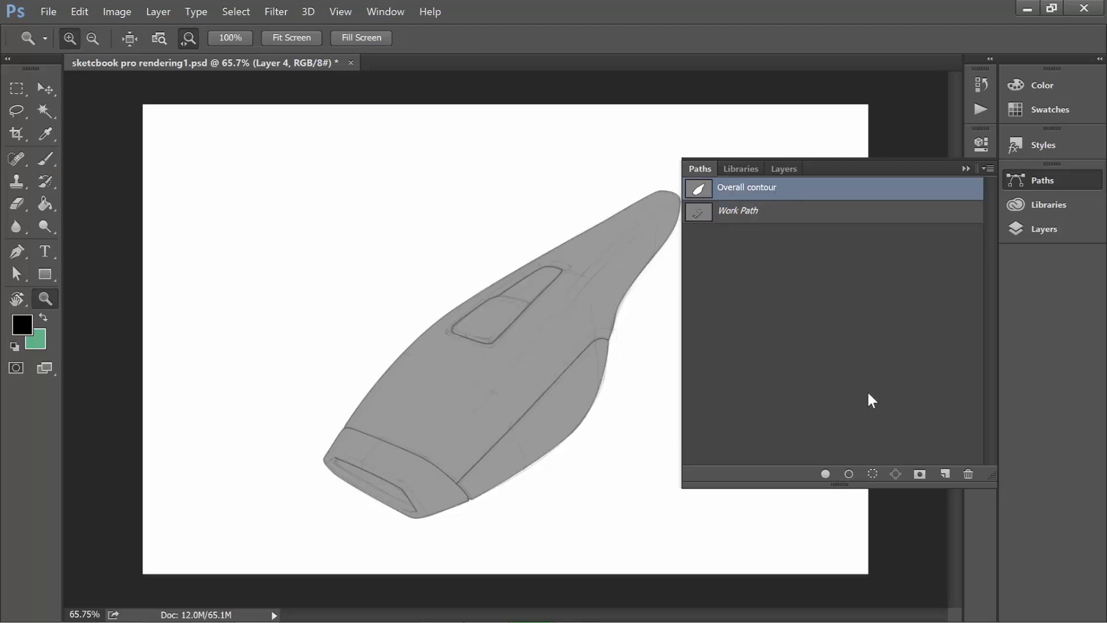
- Set the brush size to 4 px, stroke the Overall contour and the work path again, and deselect the path
{"action": "key", "text": "b"}
{"action": "left_click", "coordinate": [88, 39]}
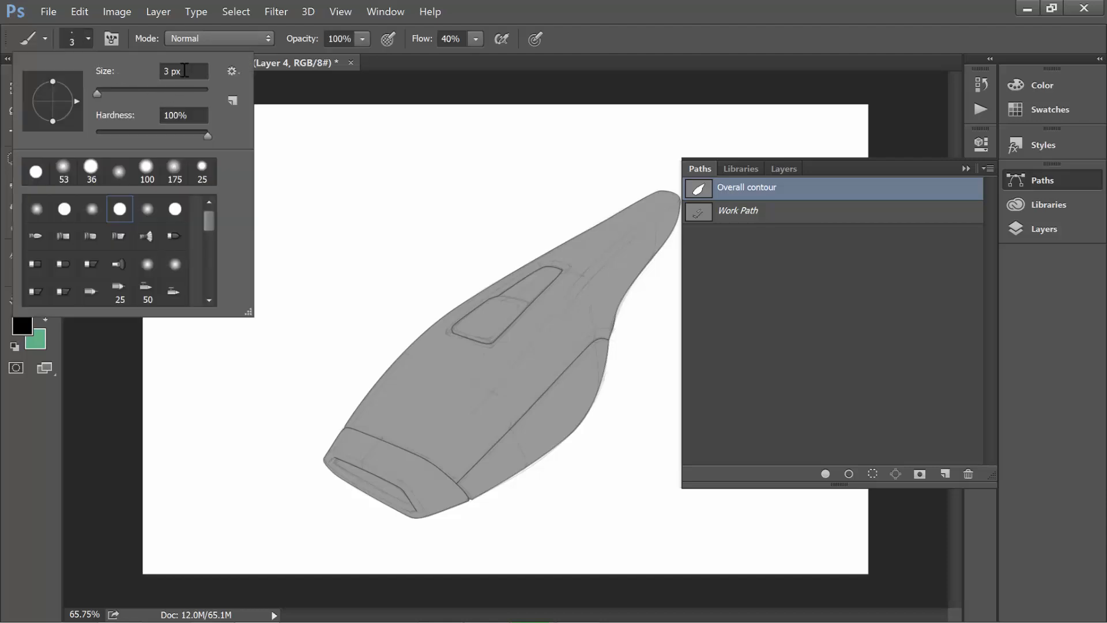
{"action": "left_click_drag", "start_coordinate": [185, 70], "coordinate": [130, 74]}
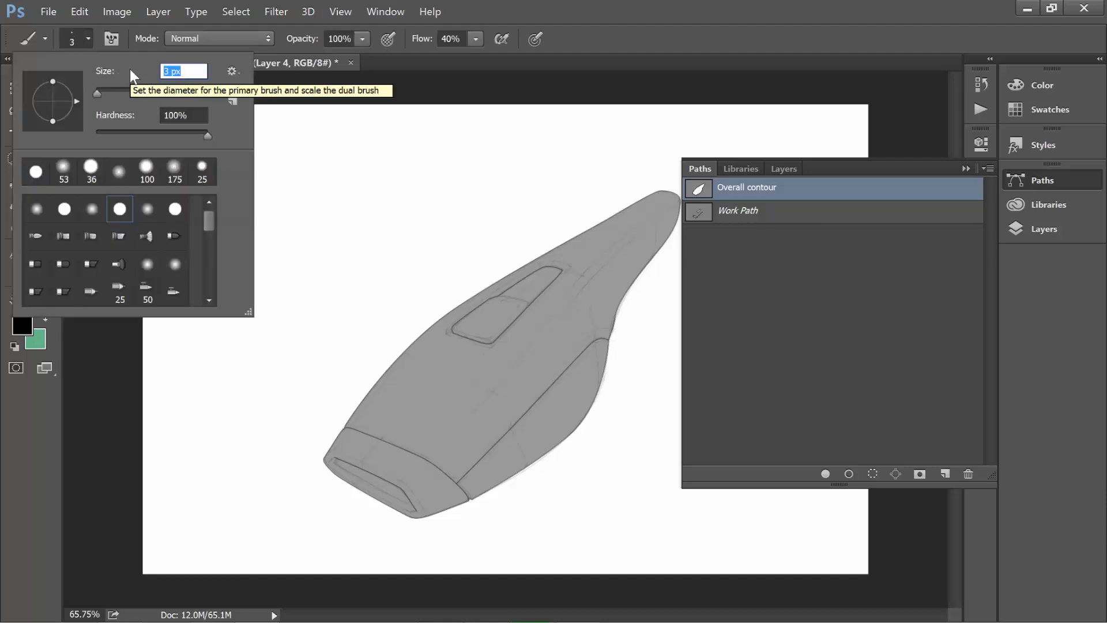
{"action": "type", "text": "4"}
{"action": "key", "text": "Return"}
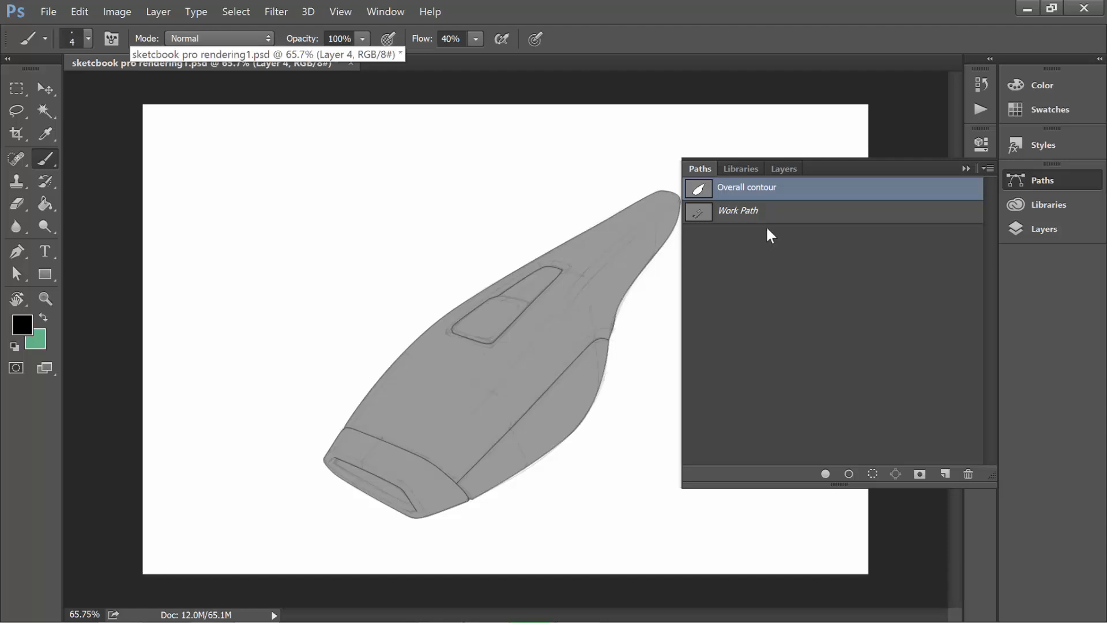
{"action": "left_click", "coordinate": [850, 475]}
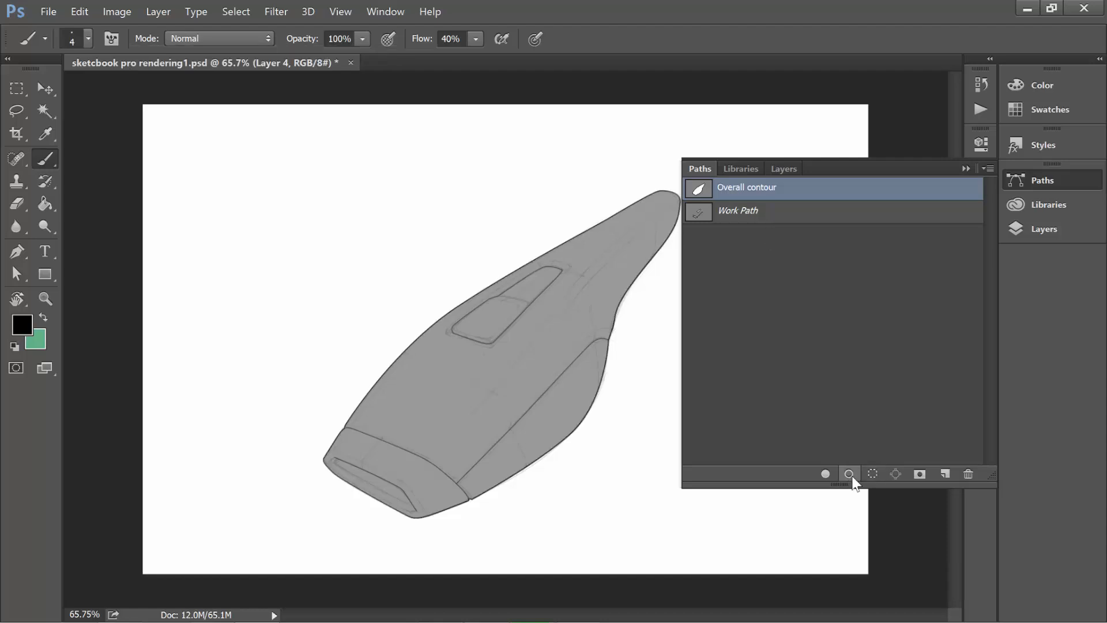
{"action": "left_click", "coordinate": [753, 214]}
{"action": "left_click", "coordinate": [849, 474]}
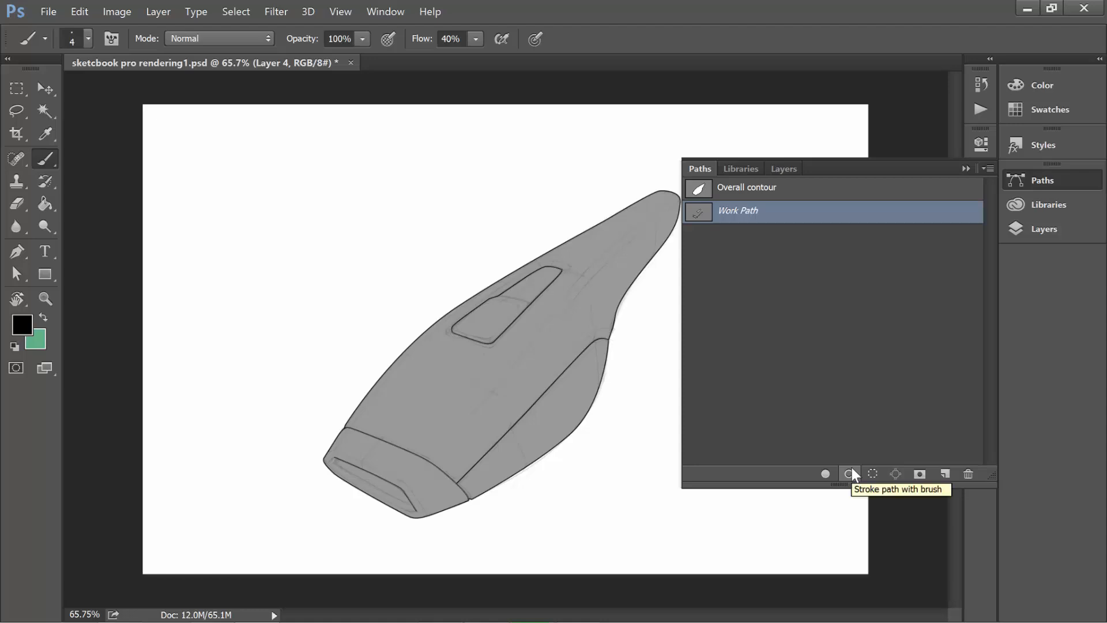
{"action": "left_click", "coordinate": [749, 292]}
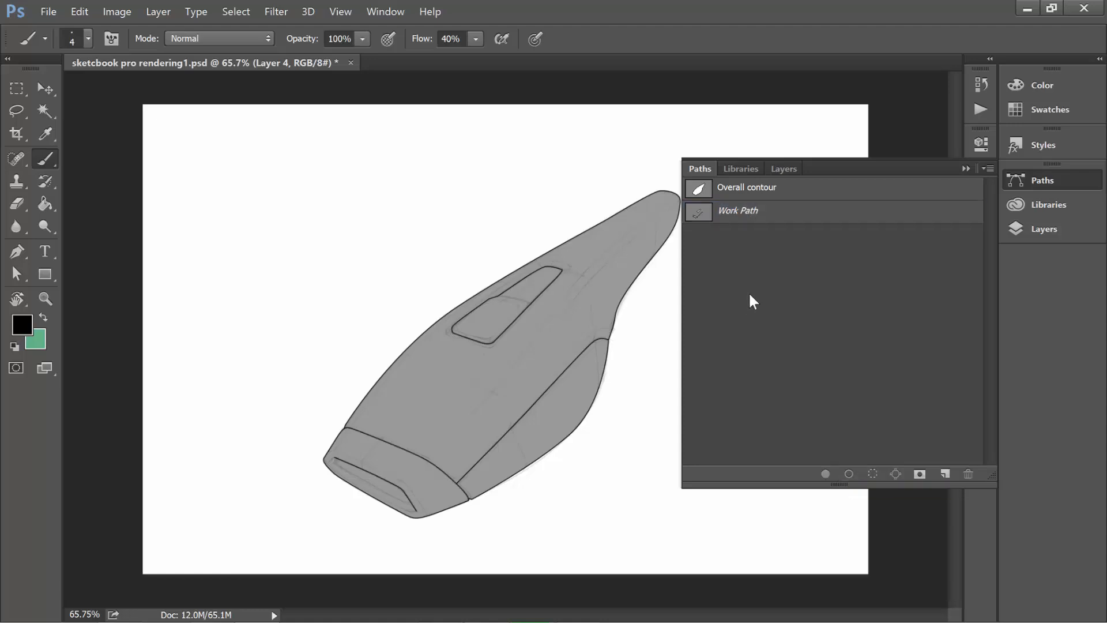
- Paint the dividing line across the window freehand with the 4 px black brush, following the sketch to its rounded corner
{"action": "key", "text": "z"}
{"action": "mouse_move", "coordinate": [527, 235]}
{"action": "left_mouse_down"}
{"action": "mouse_move", "coordinate": [581, 210]}
{"action": "mouse_move", "coordinate": [525, 288]}
{"action": "left_mouse_up"}
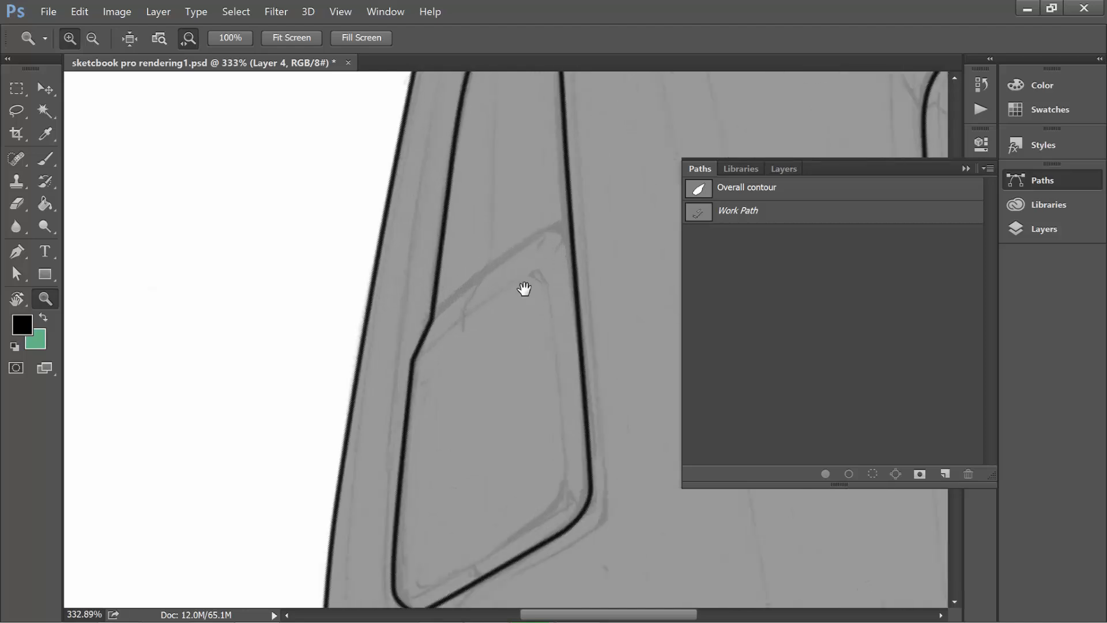
{"action": "scroll", "coordinate": [438, 470], "scroll_direction": "up", "scroll_amount": 5}
{"action": "key", "text": "b"}
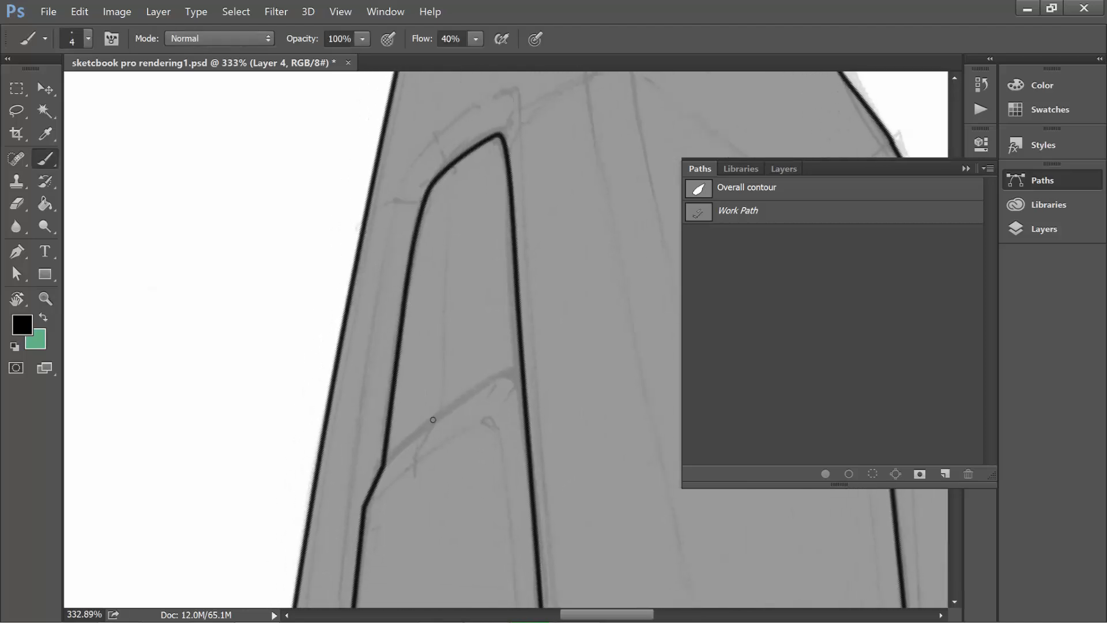
{"action": "left_click", "coordinate": [384, 463], "text": "shift"}
{"action": "left_click_drag", "start_coordinate": [385, 464], "coordinate": [418, 432]}
{"action": "mouse_move", "coordinate": [482, 385]}
{"action": "left_mouse_down"}
{"action": "mouse_move", "coordinate": [392, 457]}
{"action": "mouse_move", "coordinate": [473, 390]}
{"action": "left_mouse_up"}
{"action": "left_click_drag", "start_coordinate": [434, 421], "coordinate": [497, 376]}
{"action": "key", "text": "r"}
{"action": "mouse_move", "coordinate": [478, 516]}
{"action": "left_mouse_down"}
{"action": "mouse_move", "coordinate": [663, 420]}
{"action": "mouse_move", "coordinate": [560, 333]}
{"action": "left_mouse_up"}
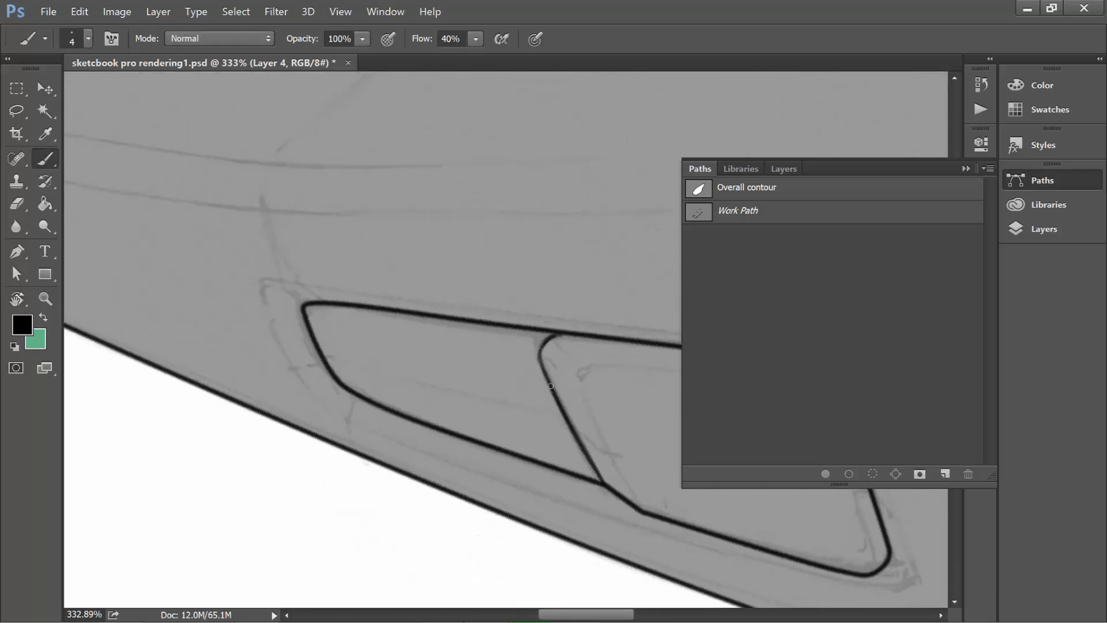
- Paint the missing end and far edge of the nozzle slot freehand with the 4 px black brush, following the sketch
{"action": "key", "text": "r"}
{"action": "mouse_move", "coordinate": [488, 490]}
{"action": "left_mouse_down"}
{"action": "mouse_move", "coordinate": [586, 519]}
{"action": "mouse_move", "coordinate": [556, 301]}
{"action": "left_mouse_up"}
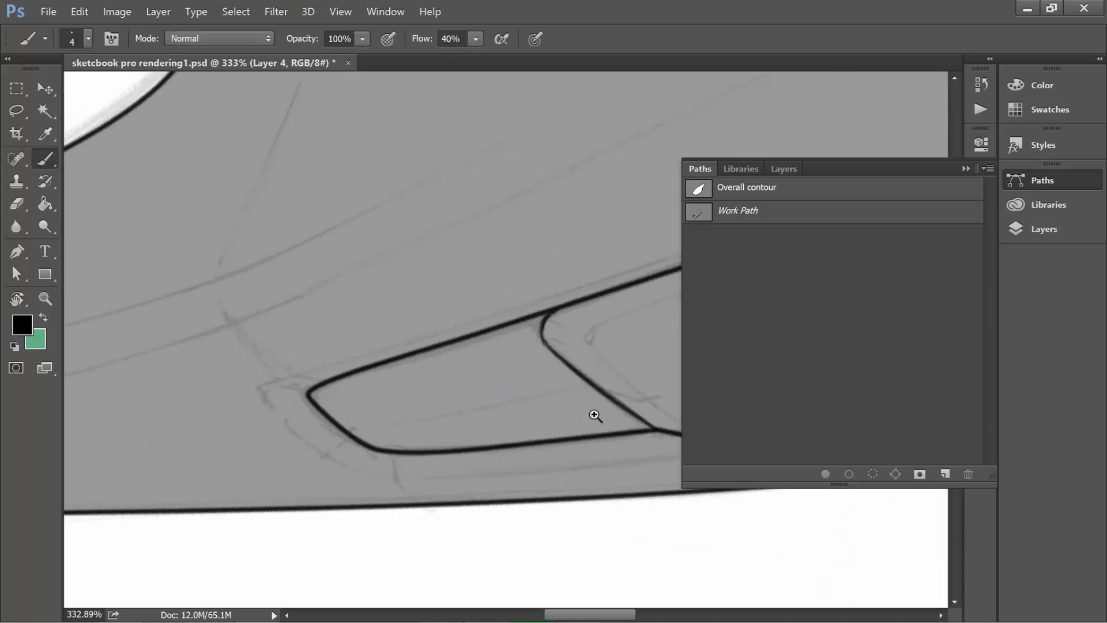
{"action": "left_click_drag", "start_coordinate": [595, 415], "coordinate": [631, 233]}
{"action": "key", "text": "r"}
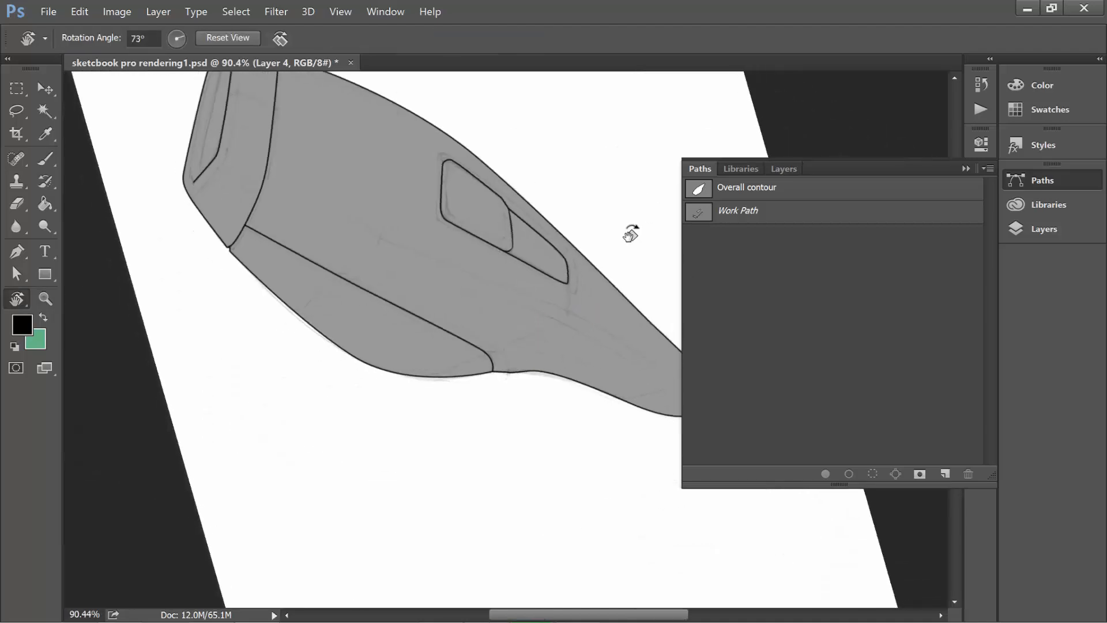
{"action": "left_click_drag", "start_coordinate": [456, 197], "coordinate": [354, 303]}
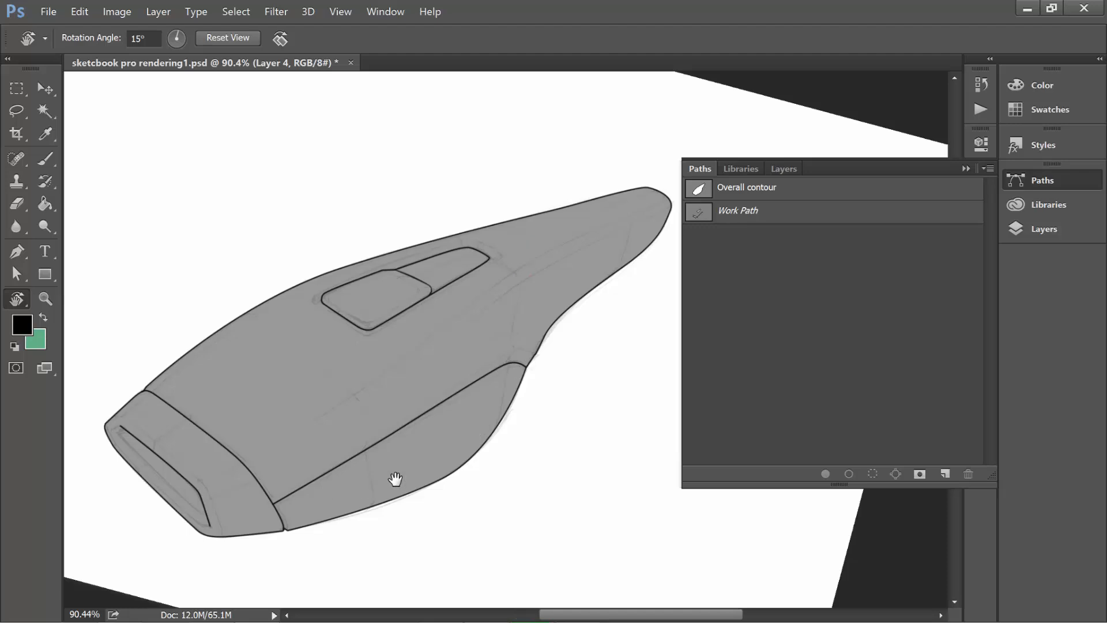
{"action": "left_click_drag", "start_coordinate": [395, 478], "coordinate": [448, 462]}
{"action": "key", "text": "z"}
{"action": "mouse_move", "coordinate": [340, 347]}
{"action": "left_mouse_down"}
{"action": "mouse_move", "coordinate": [432, 312]}
{"action": "mouse_move", "coordinate": [408, 316]}
{"action": "left_mouse_up"}
{"action": "key", "text": "b"}
{"action": "left_click_drag", "start_coordinate": [321, 371], "coordinate": [329, 363]}
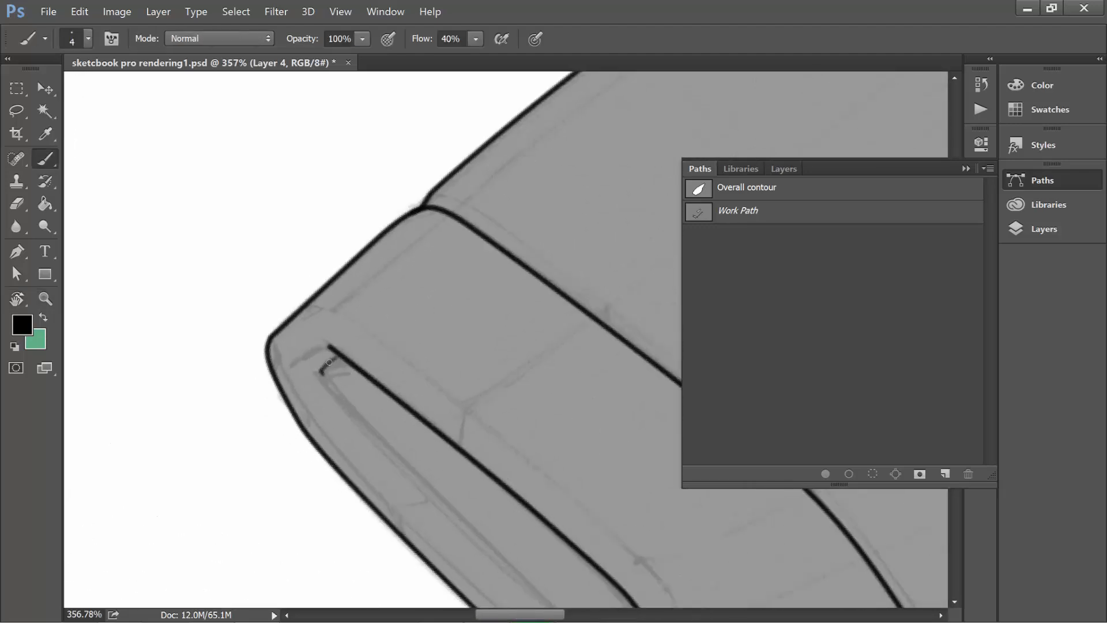
{"action": "key", "text": "r"}
{"action": "left_click_drag", "start_coordinate": [509, 425], "coordinate": [345, 435]}
{"action": "scroll", "coordinate": [366, 434], "scroll_direction": "left", "scroll_amount": 2}
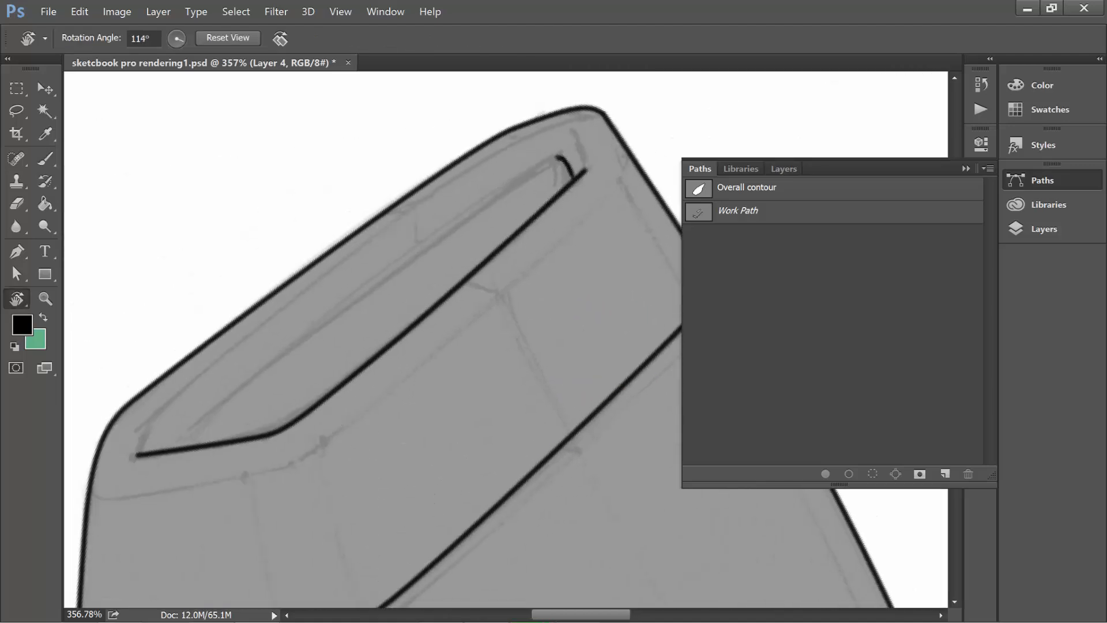
{"action": "key", "text": "b"}
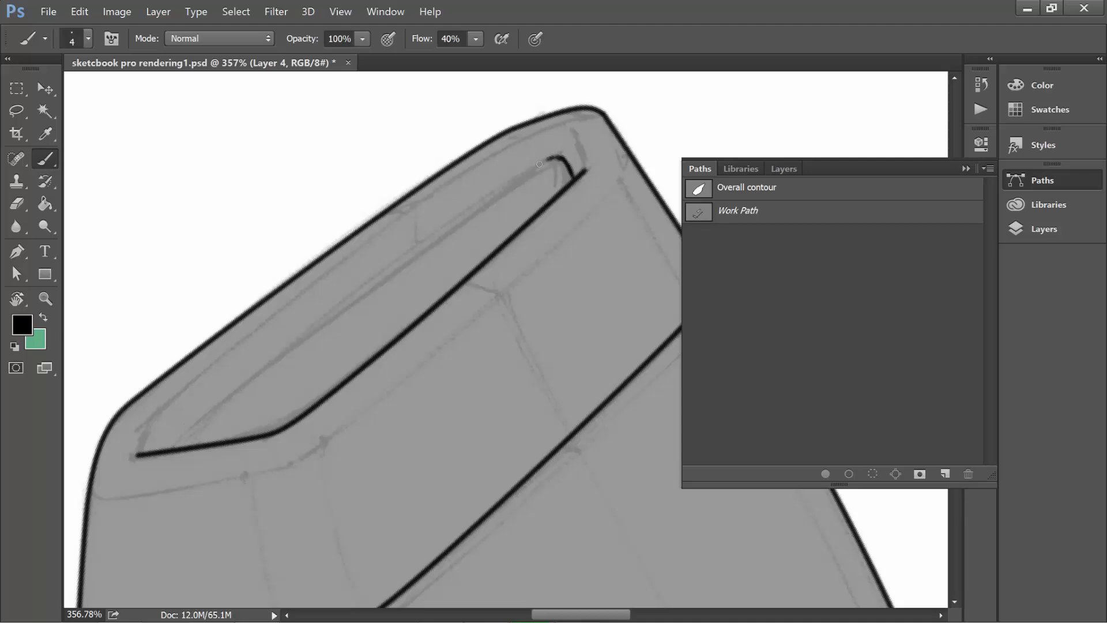
{"action": "scroll", "coordinate": [561, 158], "scroll_direction": "down", "scroll_amount": 5}
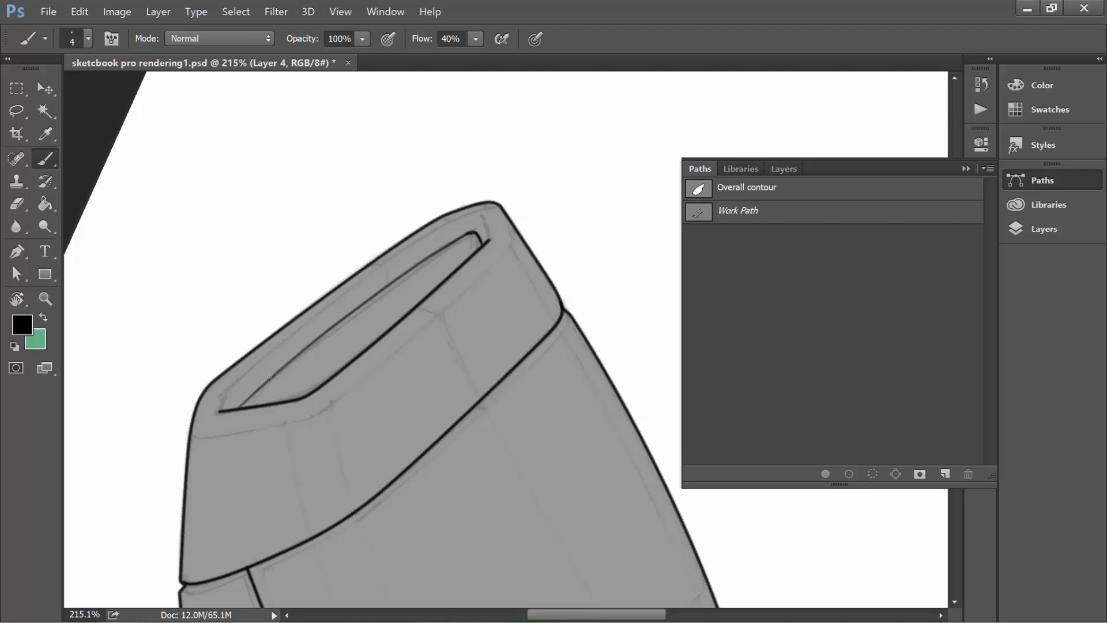
- Create a new empty path and save the work path under the name "black lines"
{"action": "key", "text": "z"}
{"action": "left_click_drag", "start_coordinate": [492, 392], "coordinate": [427, 427]}
{"action": "key", "text": "r"}
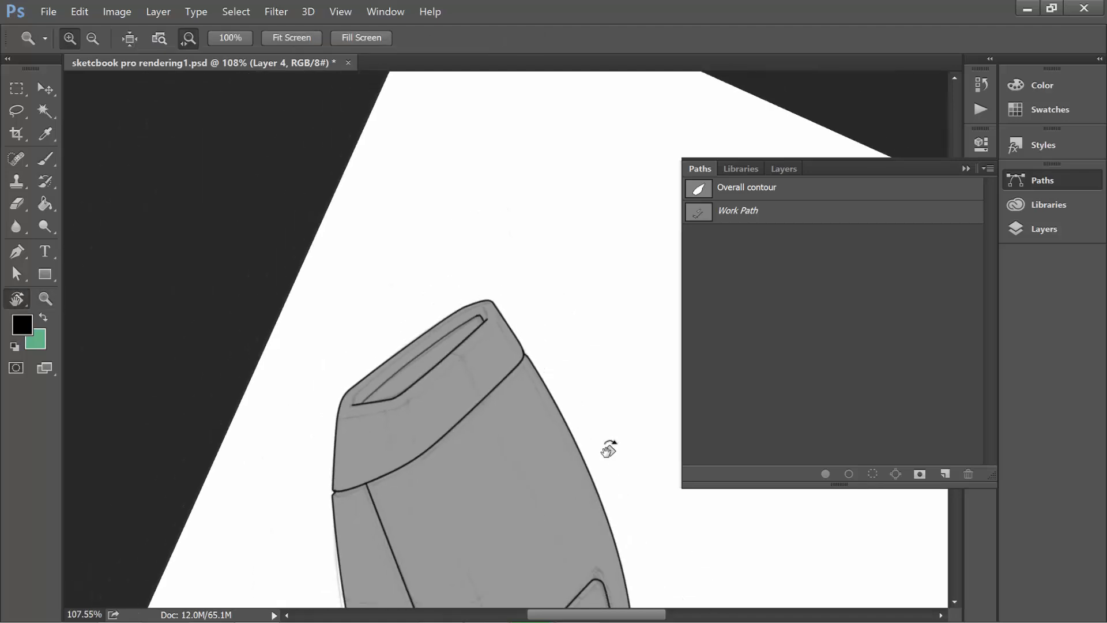
{"action": "mouse_move", "coordinate": [651, 328]}
{"action": "left_mouse_down"}
{"action": "mouse_move", "coordinate": [652, 286]}
{"action": "mouse_move", "coordinate": [669, 270]}
{"action": "mouse_move", "coordinate": [683, 296]}
{"action": "mouse_move", "coordinate": [646, 323]}
{"action": "left_mouse_up"}
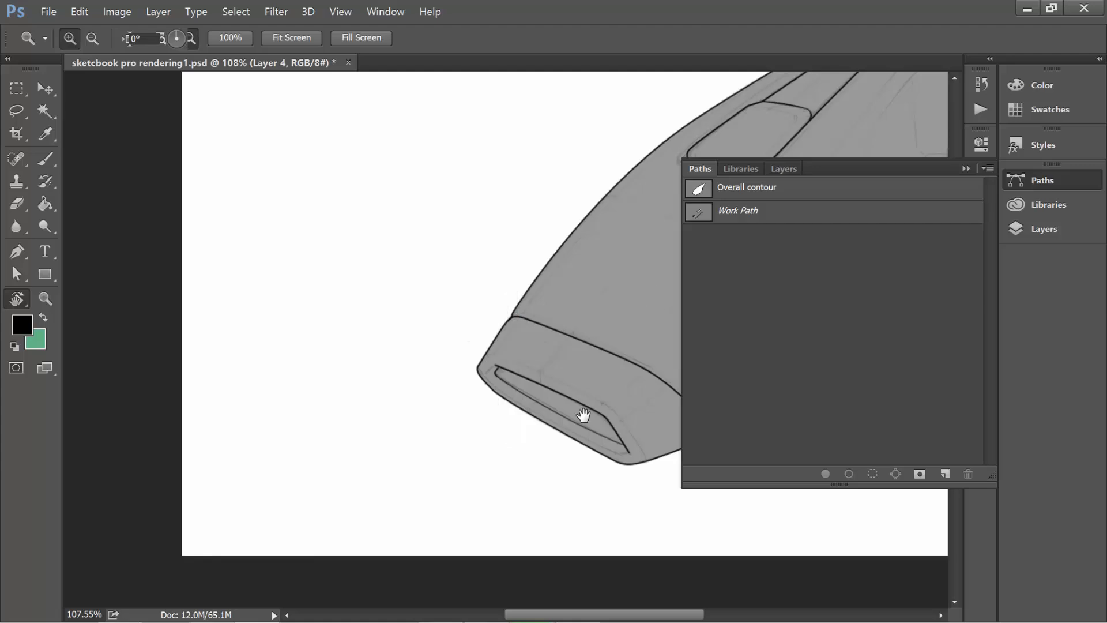
{"action": "mouse_move", "coordinate": [610, 433]}
{"action": "left_mouse_down"}
{"action": "mouse_move", "coordinate": [405, 464]}
{"action": "mouse_move", "coordinate": [285, 511]}
{"action": "left_mouse_up"}
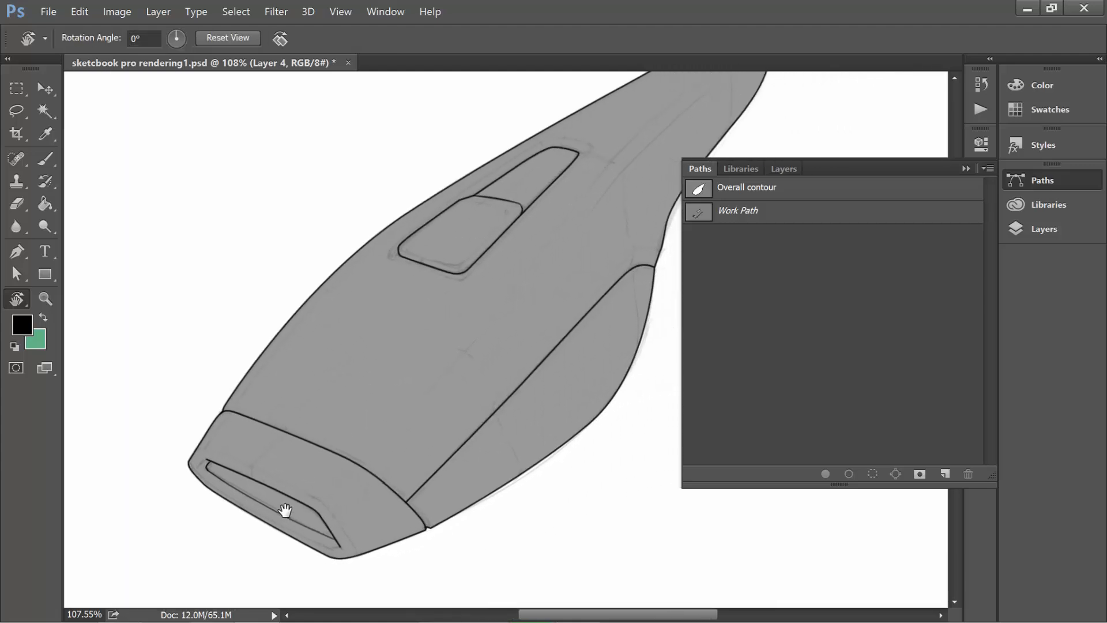
{"action": "left_click", "coordinate": [944, 474]}
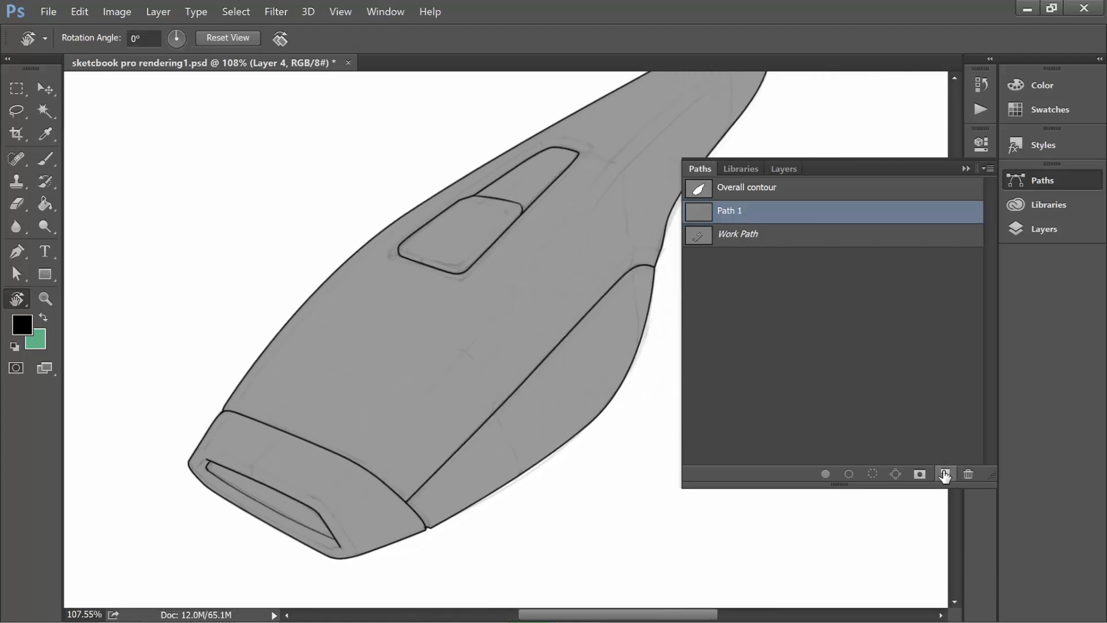
{"action": "double_click", "coordinate": [745, 239]}
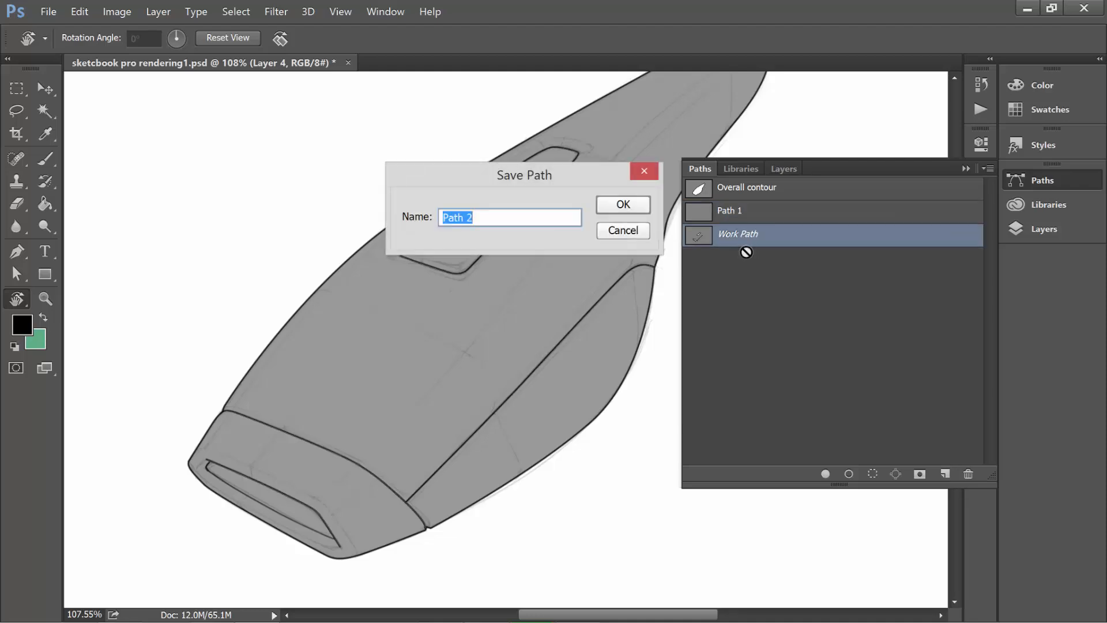
{"action": "type", "text": "black lines"}
{"action": "key", "text": "Return"}
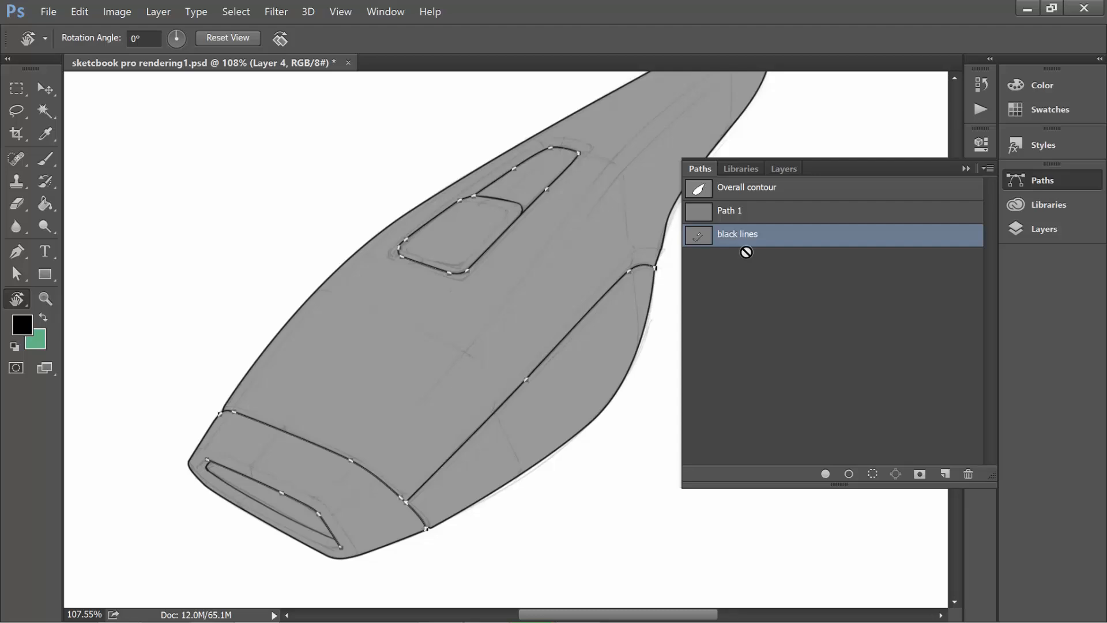
- Rename the new empty path "white lines"
{"action": "double_click", "coordinate": [731, 211]}
{"action": "type", "text": "wh"}
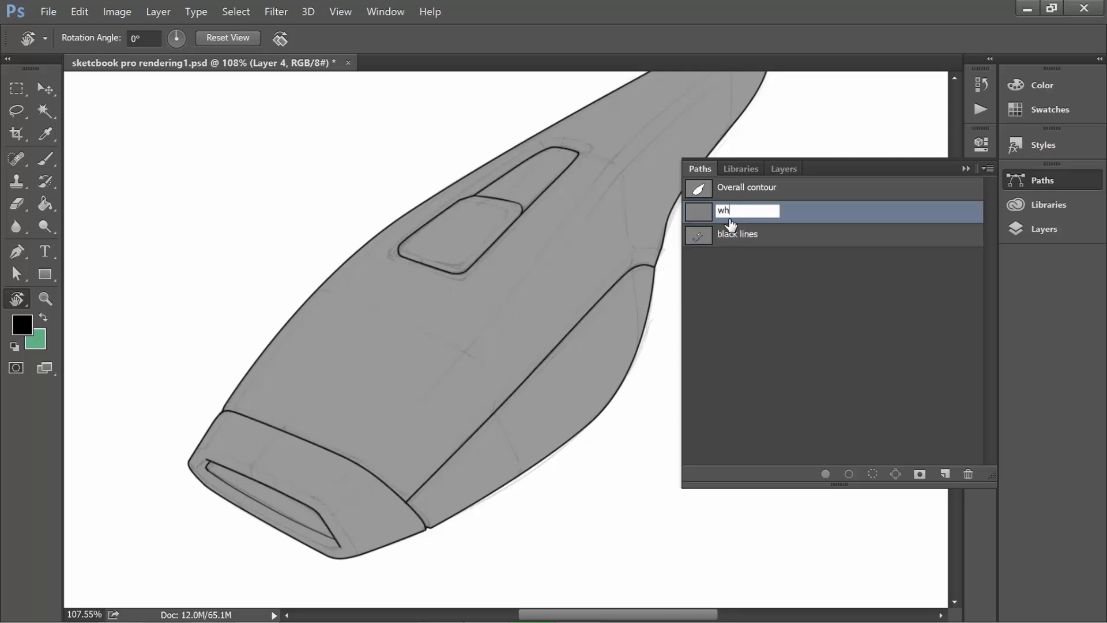
{"action": "type", "text": "ite lines"}
{"action": "key", "text": "Return"}
- Trace the highlight outline around the nozzle slot with the Pen tool on the white lines path, and deselect the path
{"action": "key", "text": "p"}
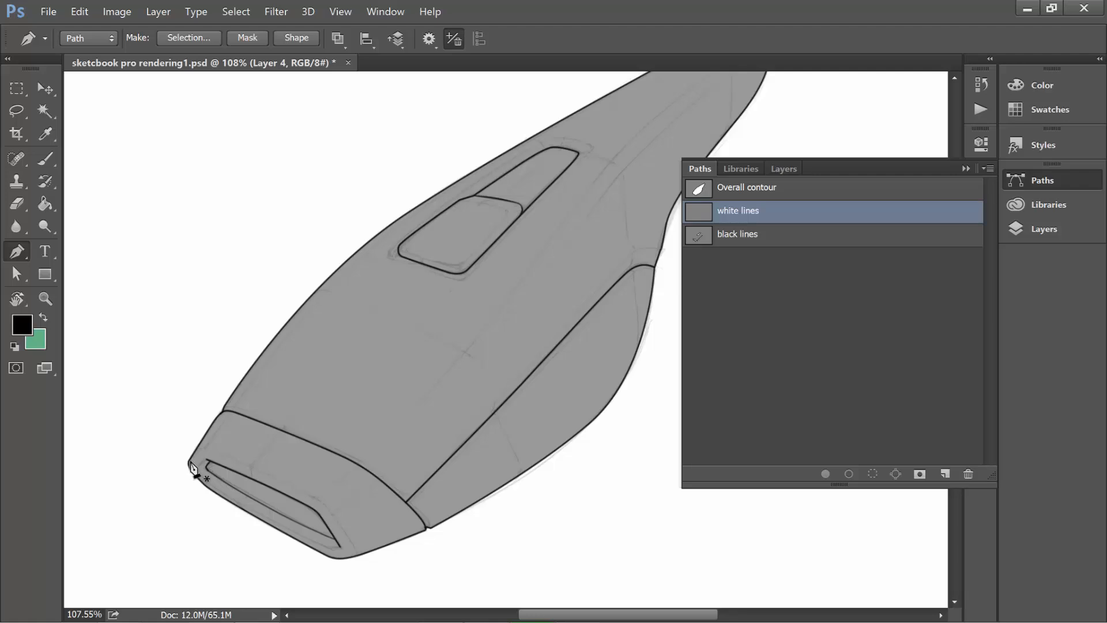
{"action": "left_click", "coordinate": [190, 461]}
{"action": "left_click", "coordinate": [198, 453]}
{"action": "left_click_drag", "start_coordinate": [306, 494], "coordinate": [341, 528]}
{"action": "left_click_drag", "start_coordinate": [348, 559], "coordinate": [316, 542]}
{"action": "key", "text": "Escape"}
{"action": "left_click", "coordinate": [340, 549]}
{"action": "key", "text": "f"}
{"action": "left_click_drag", "start_coordinate": [119, 445], "coordinate": [200, 380]}
{"action": "left_click_drag", "start_coordinate": [158, 452], "coordinate": [182, 431]}
{"action": "left_click_drag", "start_coordinate": [484, 425], "coordinate": [398, 430]}
{"action": "left_click_drag", "start_coordinate": [591, 494], "coordinate": [414, 527]}
{"action": "left_click", "coordinate": [731, 268]}
- Add a pen line to the white lines path just inside the seam of the side panel, and deselect the path
{"action": "left_click", "coordinate": [741, 209]}
{"action": "left_click_drag", "start_coordinate": [410, 528], "coordinate": [470, 482]}
{"action": "key", "text": "p"}
{"action": "left_click", "coordinate": [379, 548]}
{"action": "left_click_drag", "start_coordinate": [371, 533], "coordinate": [362, 524]}
{"action": "left_click_drag", "start_coordinate": [556, 315], "coordinate": [449, 387]}
{"action": "left_click_drag", "start_coordinate": [394, 449], "coordinate": [399, 444]}
{"action": "left_click_drag", "start_coordinate": [481, 359], "coordinate": [513, 364]}
{"action": "key", "text": "z"}
{"action": "left_click_drag", "start_coordinate": [537, 420], "coordinate": [466, 452]}
{"action": "key", "text": "ctrl+0"}
{"action": "left_click", "coordinate": [753, 311]}
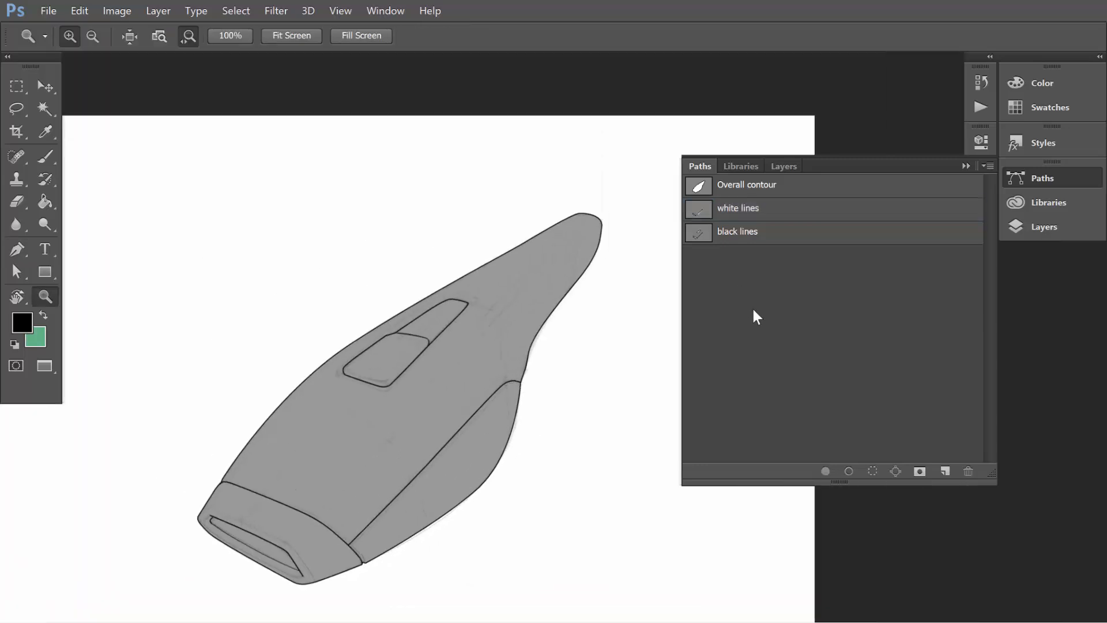
- Set the background colour to white and rename the layer holding the black line work "black lines"
{"action": "left_click", "coordinate": [744, 213]}
{"action": "left_click", "coordinate": [35, 337]}
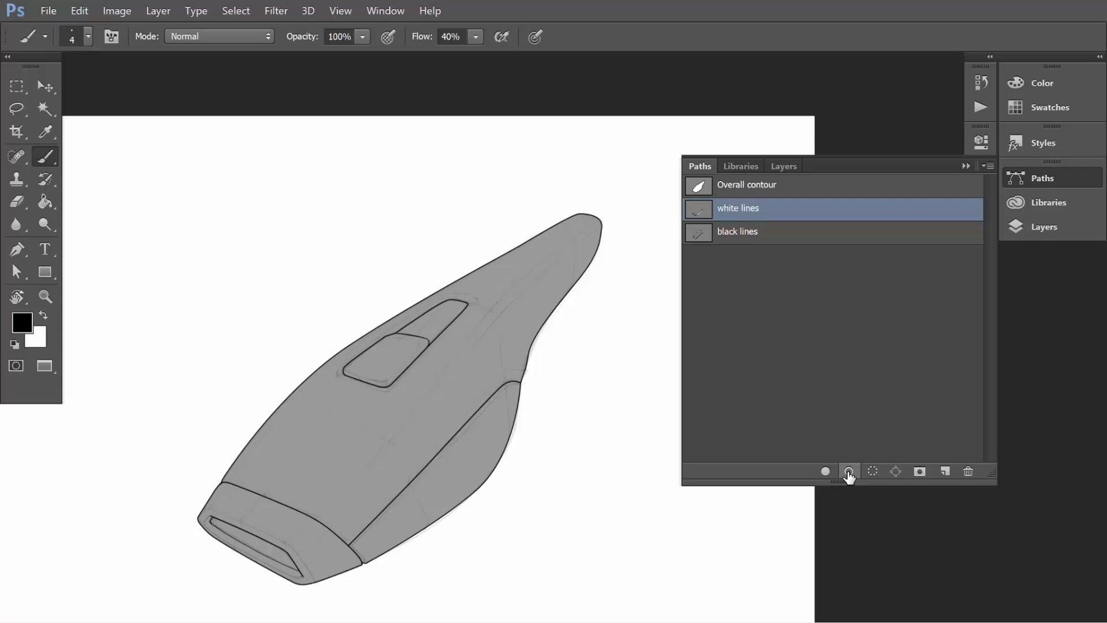
{"action": "left_click", "coordinate": [848, 472]}
{"action": "left_click", "coordinate": [1029, 228]}
{"action": "double_click", "coordinate": [759, 285]}
{"action": "type", "text": "black lines"}
{"action": "key", "text": "Return"}
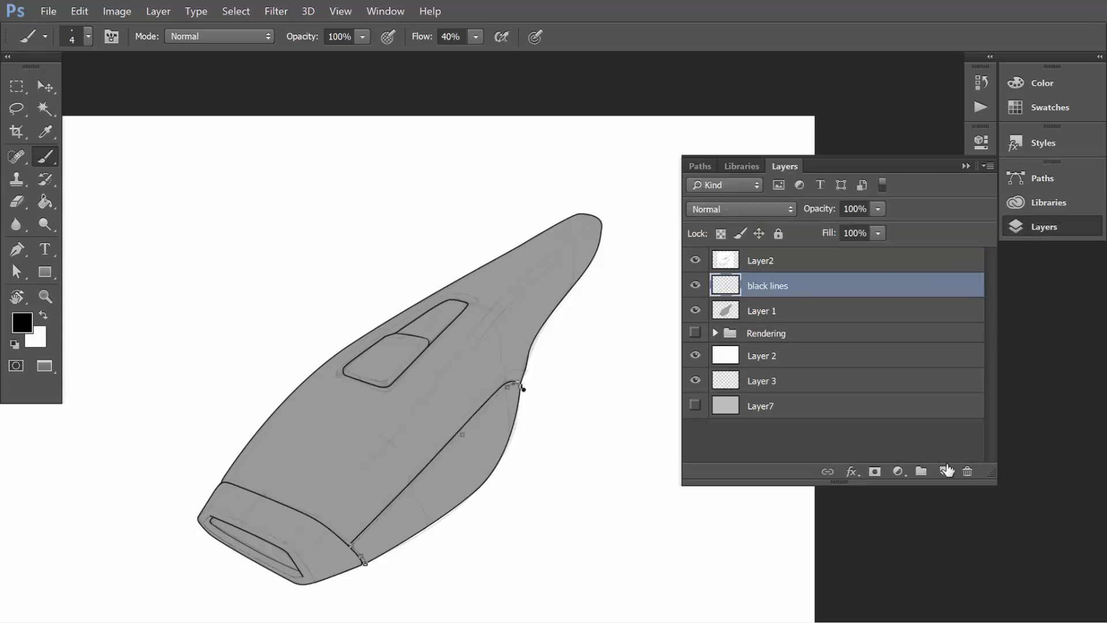
- Add a new layer above the black lines layer and name it "white line"
{"action": "left_click", "coordinate": [944, 472]}
{"action": "double_click", "coordinate": [759, 285]}
{"action": "type", "text": "white line"}
{"action": "key", "text": "Return"}
- Make white the foreground colour, stroke the white lines path with the 4 px brush, and deselect the path
{"action": "key", "text": "x"}
{"action": "left_click", "coordinate": [700, 167]}
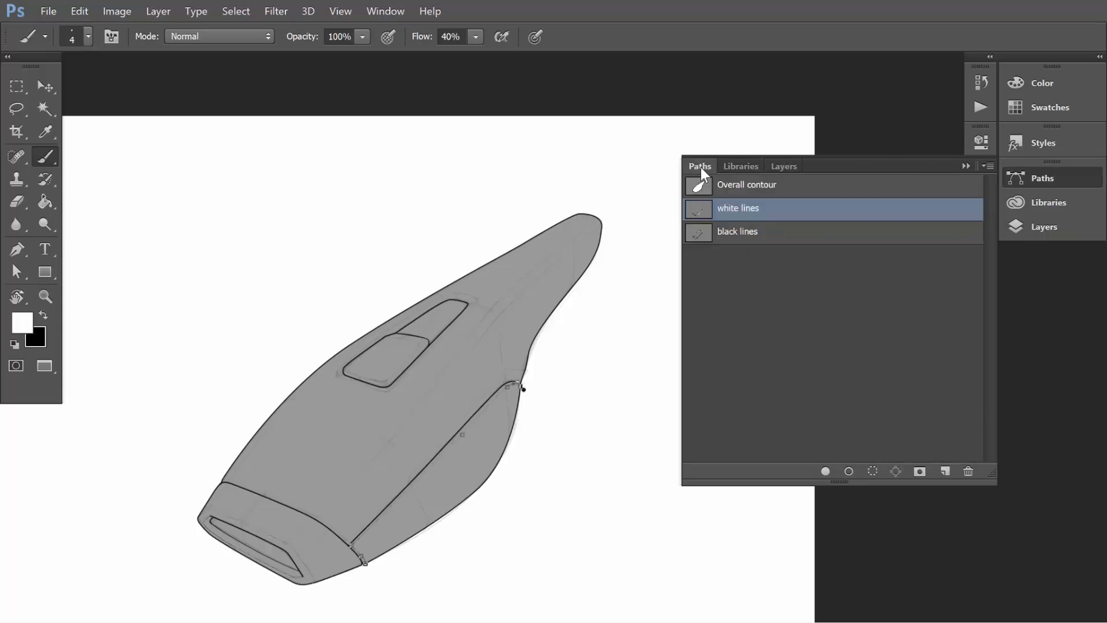
{"action": "left_click", "coordinate": [849, 471]}
{"action": "left_click", "coordinate": [867, 384]}
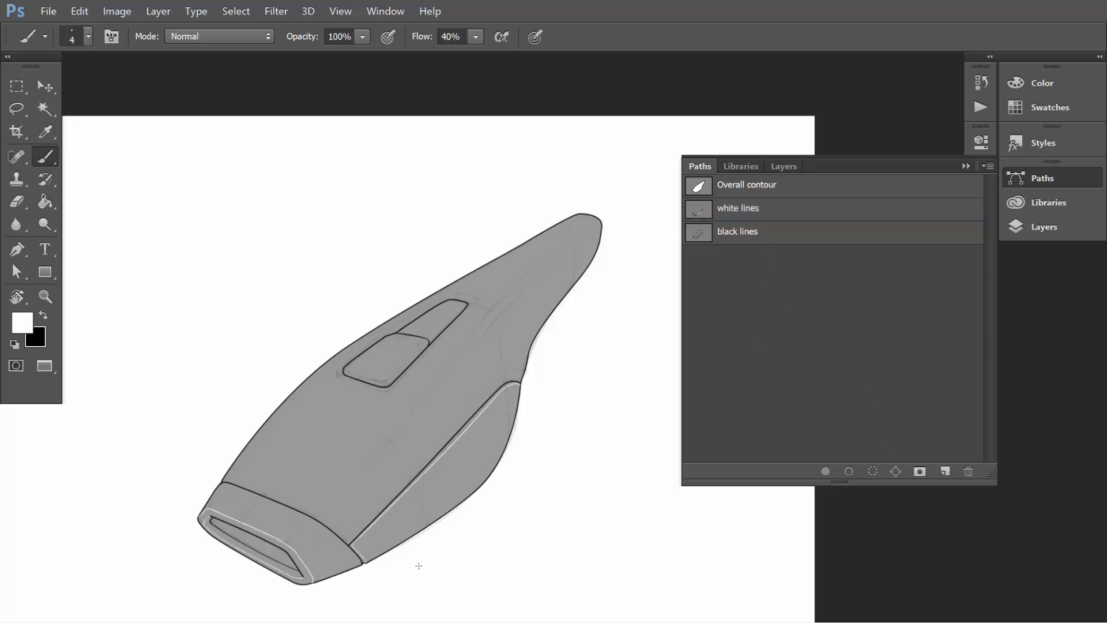
- Soften the ends of the white highlight lines on the nozzle and side panel with the eraser
{"action": "left_click_drag", "start_coordinate": [353, 551], "coordinate": [482, 466]}
{"action": "key", "text": "e"}
{"action": "mouse_move", "coordinate": [323, 304]}
{"action": "left_mouse_down"}
{"action": "mouse_move", "coordinate": [329, 384]}
{"action": "mouse_move", "coordinate": [334, 135]}
{"action": "left_mouse_up"}
{"action": "mouse_move", "coordinate": [456, 537]}
{"action": "left_mouse_down"}
{"action": "mouse_move", "coordinate": [410, 548]}
{"action": "mouse_move", "coordinate": [366, 547]}
{"action": "left_mouse_up"}
{"action": "mouse_move", "coordinate": [588, 433]}
{"action": "left_mouse_down"}
{"action": "mouse_move", "coordinate": [535, 465]}
{"action": "mouse_move", "coordinate": [525, 378]}
{"action": "mouse_move", "coordinate": [558, 437]}
{"action": "mouse_move", "coordinate": [600, 424]}
{"action": "left_mouse_up"}
- Paint a freehand white highlight on the white line layer along the body side of the nozzle seam, redoing uneven strokes
{"action": "key", "text": "r"}
{"action": "left_click", "coordinate": [1020, 229]}
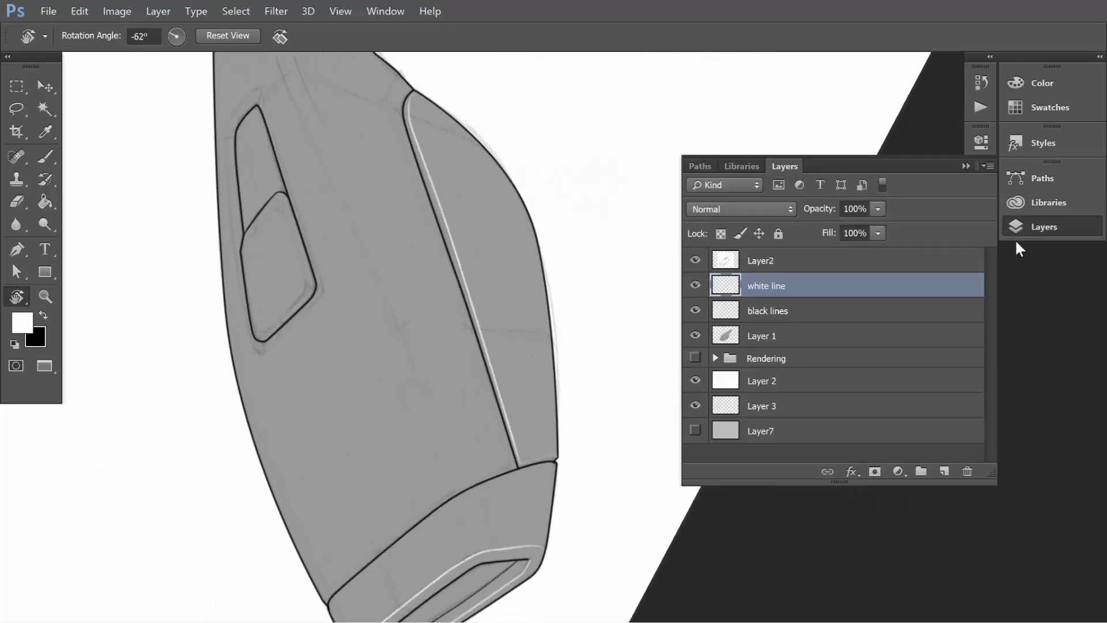
{"action": "key", "text": "b"}
{"action": "left_click_drag", "start_coordinate": [370, 514], "coordinate": [366, 428]}
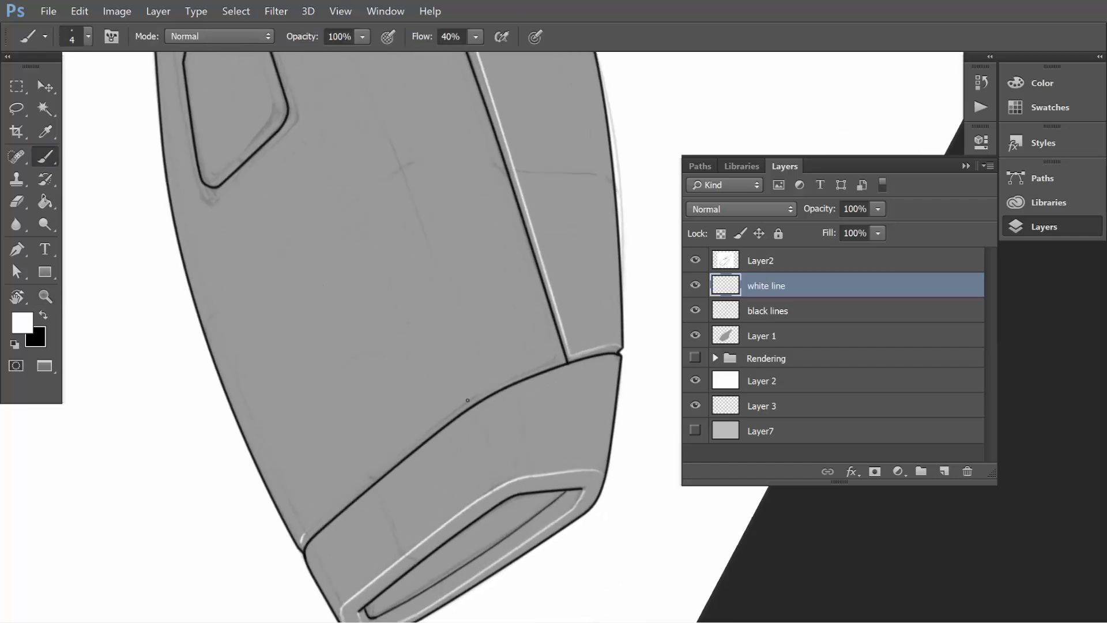
{"action": "left_click_drag", "start_coordinate": [312, 526], "coordinate": [447, 410]}
{"action": "mouse_move", "coordinate": [346, 490]}
{"action": "left_mouse_down"}
{"action": "mouse_move", "coordinate": [361, 480]}
{"action": "mouse_move", "coordinate": [332, 463]}
{"action": "left_mouse_up"}
{"action": "key", "text": "ctrl+alt+z"}
{"action": "key", "text": "ctrl+alt+z"}
{"action": "left_click_drag", "start_coordinate": [223, 539], "coordinate": [485, 318]}
{"action": "key", "text": "ctrl+z"}
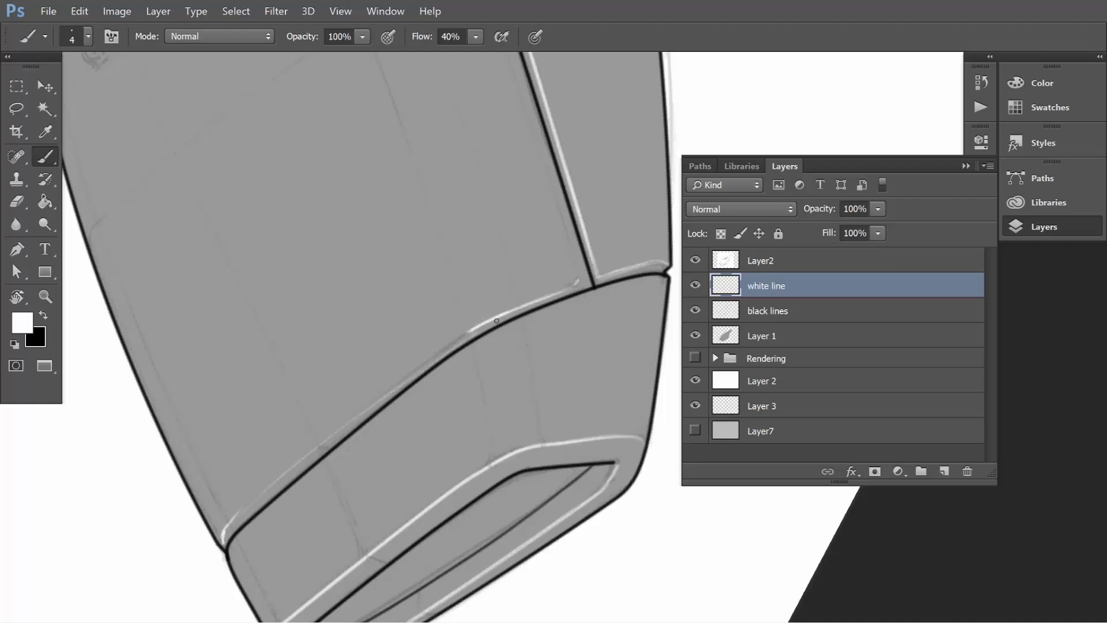
{"action": "left_click_drag", "start_coordinate": [228, 524], "coordinate": [470, 332]}
{"action": "key", "text": "r"}
{"action": "mouse_move", "coordinate": [528, 453]}
{"action": "left_mouse_down"}
{"action": "mouse_move", "coordinate": [496, 442]}
{"action": "mouse_move", "coordinate": [431, 353]}
{"action": "left_mouse_up"}
{"action": "key", "text": "b"}
{"action": "left_click_drag", "start_coordinate": [616, 334], "coordinate": [391, 462]}
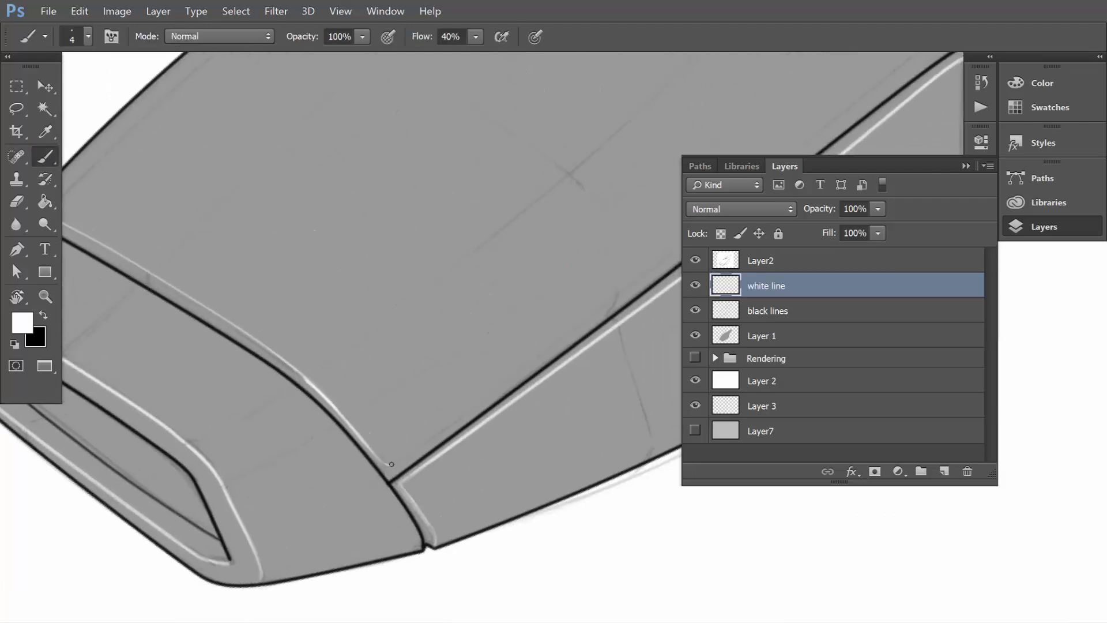
- Try to paint a freehand white highlight along the body side of the side panel seam
{"action": "mouse_move", "coordinate": [425, 398]}
{"action": "left_mouse_down"}
{"action": "mouse_move", "coordinate": [442, 459]}
{"action": "mouse_move", "coordinate": [442, 208]}
{"action": "left_mouse_up"}
{"action": "left_click_drag", "start_coordinate": [392, 463], "coordinate": [518, 369]}
{"action": "key", "text": "ctrl+z"}
{"action": "mouse_move", "coordinate": [427, 370]}
{"action": "left_mouse_down"}
{"action": "mouse_move", "coordinate": [497, 378]}
{"action": "mouse_move", "coordinate": [435, 554]}
{"action": "left_mouse_up"}
{"action": "left_click_drag", "start_coordinate": [517, 459], "coordinate": [393, 514]}
{"action": "left_click_drag", "start_coordinate": [396, 512], "coordinate": [455, 490]}
{"action": "key", "text": "ctrl+z"}
- Trace a pen path along the body side of the side panel seam, stroke it in white, and deselect it
{"action": "key", "text": "z"}
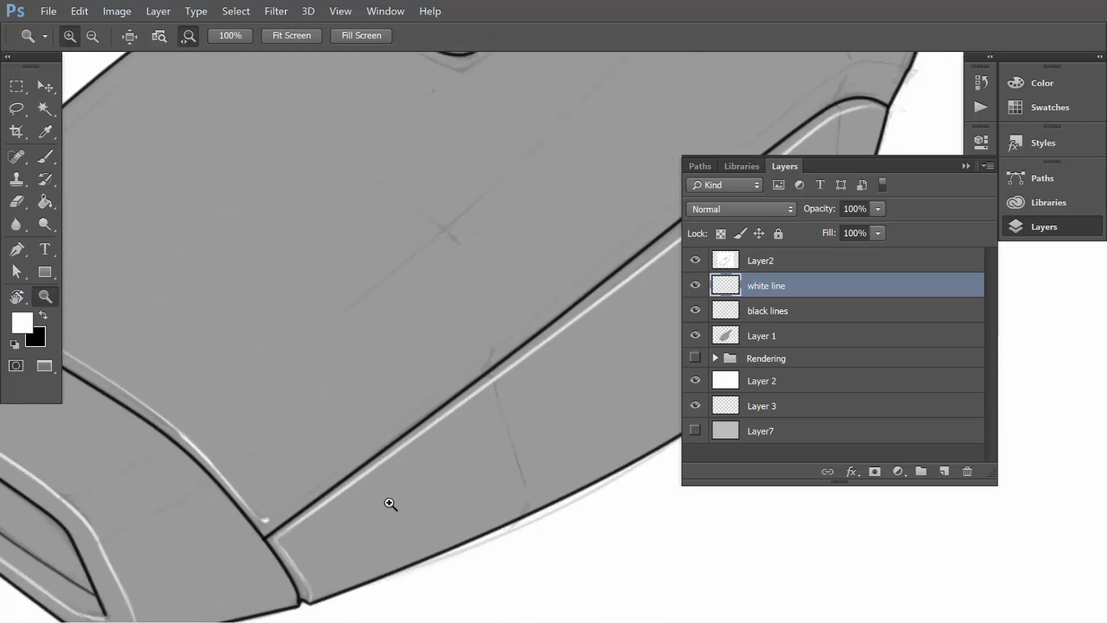
{"action": "left_click_drag", "start_coordinate": [389, 503], "coordinate": [369, 514]}
{"action": "key", "text": "p"}
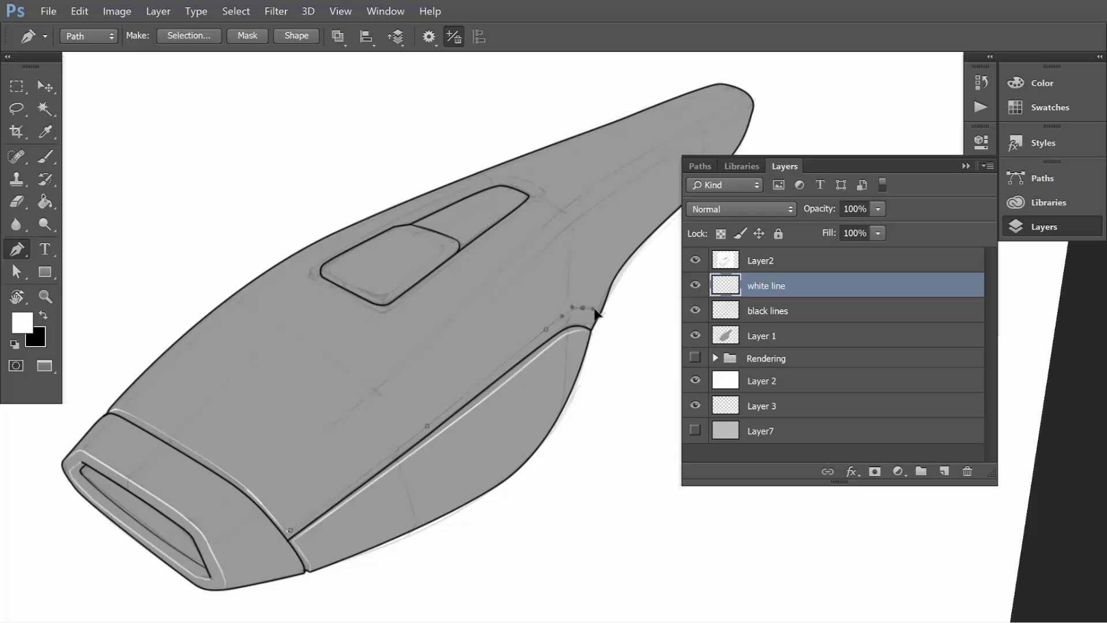
{"action": "left_click", "coordinate": [710, 168]}
{"action": "left_click", "coordinate": [849, 471]}
{"action": "left_click", "coordinate": [811, 376]}
- Soften the new side seam highlight with a reduced eraser, undoing the first erasing stroke
{"action": "key", "text": "e"}
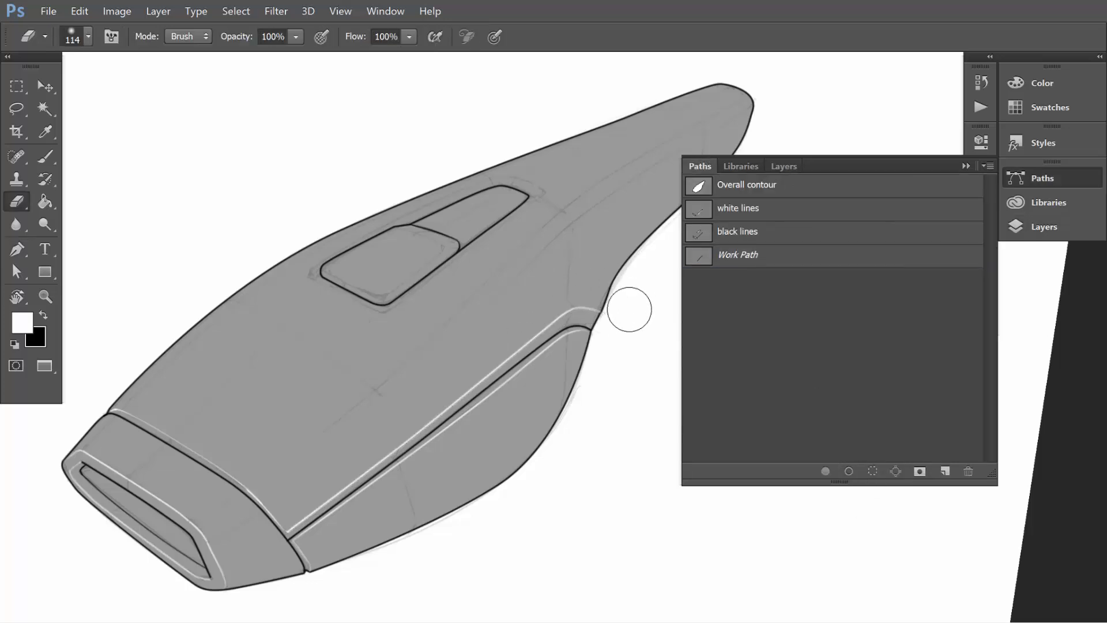
{"action": "left_click_drag", "start_coordinate": [295, 501], "coordinate": [332, 486]}
{"action": "key", "text": "ctrl+z"}
{"action": "key", "text": "["}
{"action": "key", "text": "["}
{"action": "key", "text": "["}
{"action": "left_click_drag", "start_coordinate": [390, 450], "coordinate": [370, 588]}
- Trace a rounded pen path around the outside of the window, stroke it in white, and deselect it
{"action": "key", "text": "z"}
{"action": "left_click_drag", "start_coordinate": [390, 495], "coordinate": [434, 436]}
{"action": "key", "text": "p"}
{"action": "left_click", "coordinate": [257, 386]}
{"action": "left_click_drag", "start_coordinate": [431, 293], "coordinate": [480, 272]}
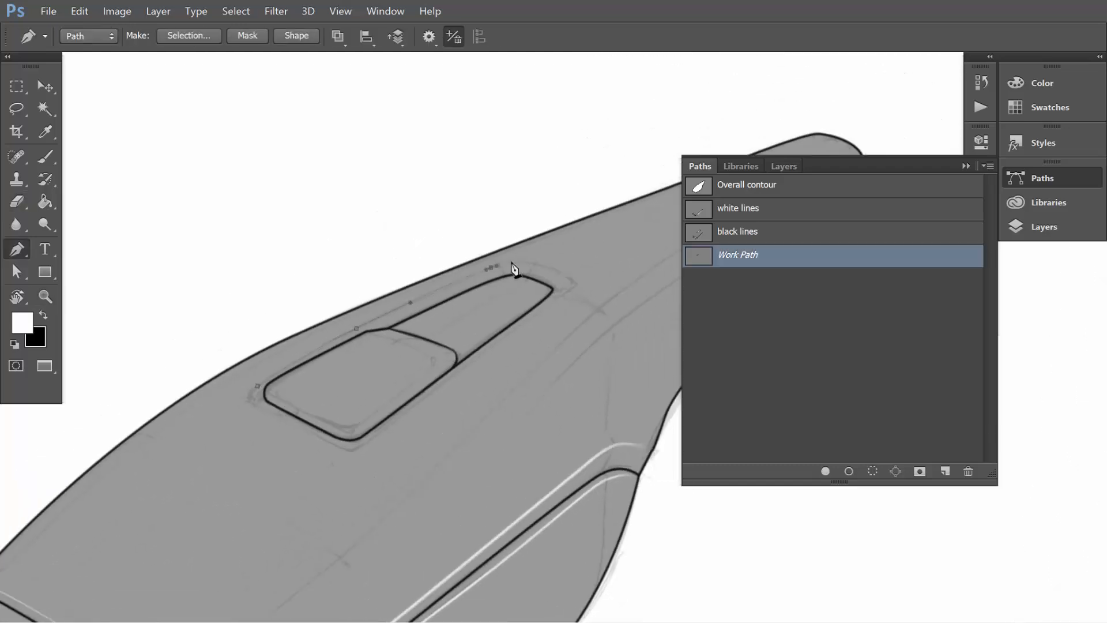
{"action": "left_click", "coordinate": [565, 294]}
{"action": "left_click", "coordinate": [397, 420]}
{"action": "left_click_drag", "start_coordinate": [369, 441], "coordinate": [333, 447]}
{"action": "key", "text": "ctrl"}
{"action": "left_click", "coordinate": [850, 471]}
{"action": "left_click", "coordinate": [811, 381]}
- Fade parts of the white outline around the window with a 90 px eraser at 39% opacity
{"action": "key", "text": "e"}
{"action": "key", "text": "bracketright"}
{"action": "key", "text": "bracketright"}
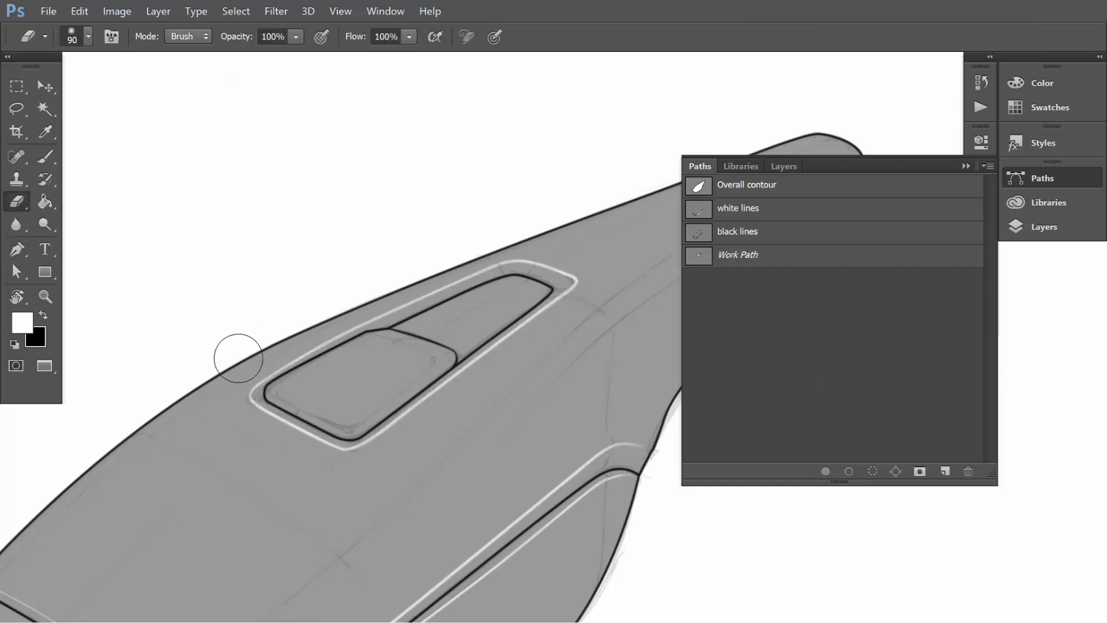
{"action": "left_click_drag", "start_coordinate": [296, 36], "coordinate": [246, 54]}
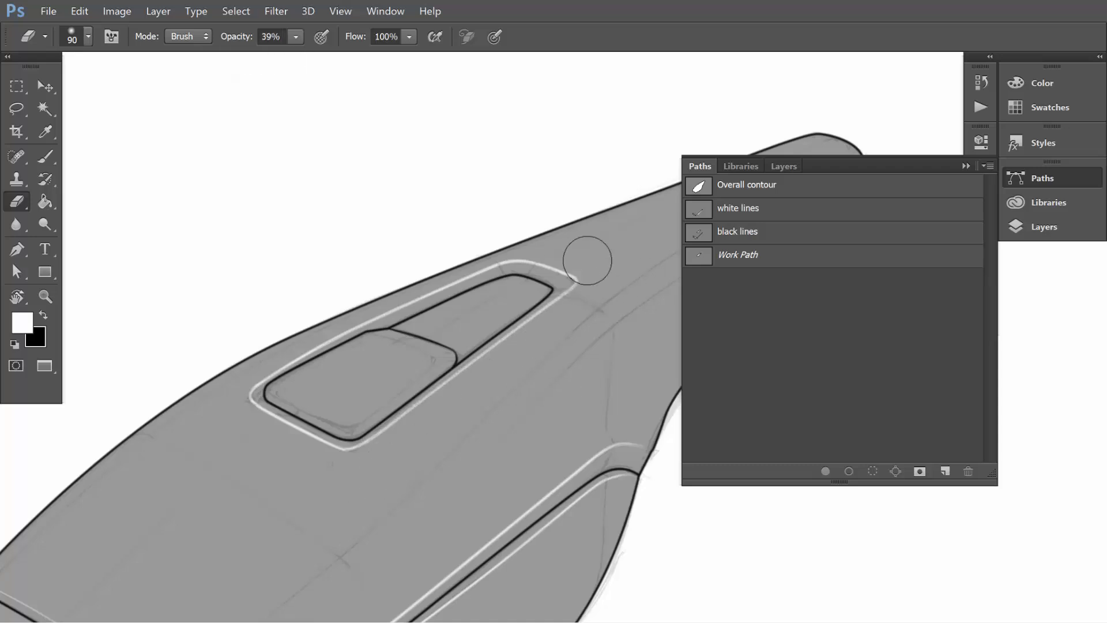
- Paint a freehand white highlight inside the edges of the large window section with a 5 px brush
{"action": "key", "text": "b"}
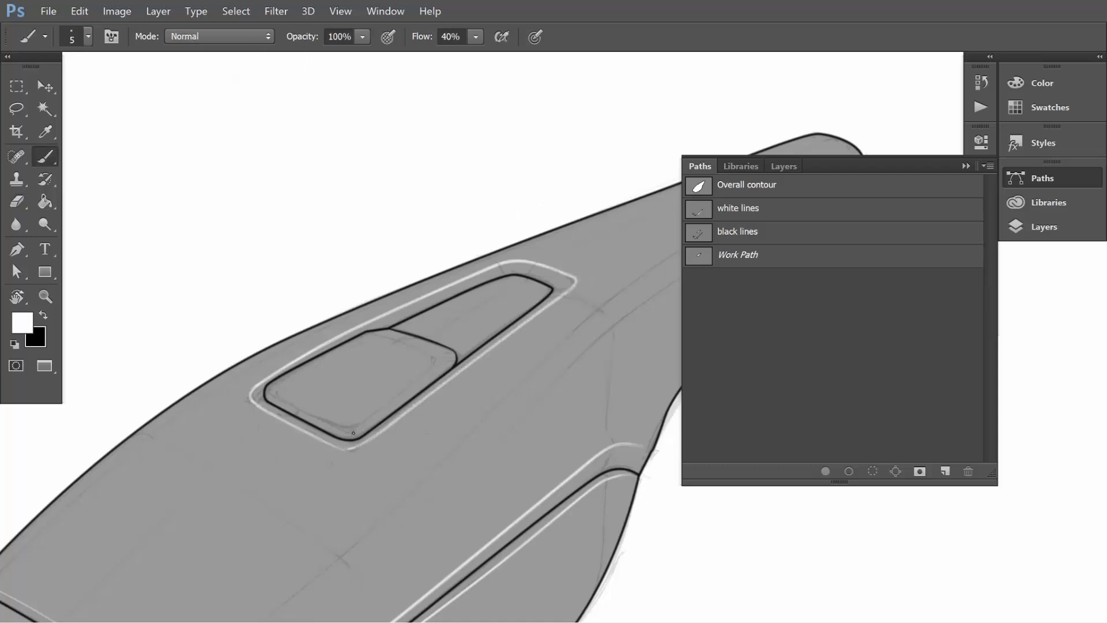
{"action": "mouse_move", "coordinate": [354, 433]}
{"action": "left_mouse_down"}
{"action": "mouse_move", "coordinate": [363, 462]}
{"action": "mouse_move", "coordinate": [388, 413]}
{"action": "mouse_move", "coordinate": [404, 413]}
{"action": "left_mouse_up"}
{"action": "key", "text": "r"}
{"action": "mouse_move", "coordinate": [374, 373]}
{"action": "left_mouse_down"}
{"action": "mouse_move", "coordinate": [379, 350]}
{"action": "mouse_move", "coordinate": [480, 234]}
{"action": "left_mouse_up"}
{"action": "key", "text": "r"}
{"action": "mouse_move", "coordinate": [414, 417]}
{"action": "left_mouse_down"}
{"action": "mouse_move", "coordinate": [462, 197]}
{"action": "mouse_move", "coordinate": [409, 325]}
{"action": "left_mouse_up"}
{"action": "left_click_drag", "start_coordinate": [287, 382], "coordinate": [445, 287]}
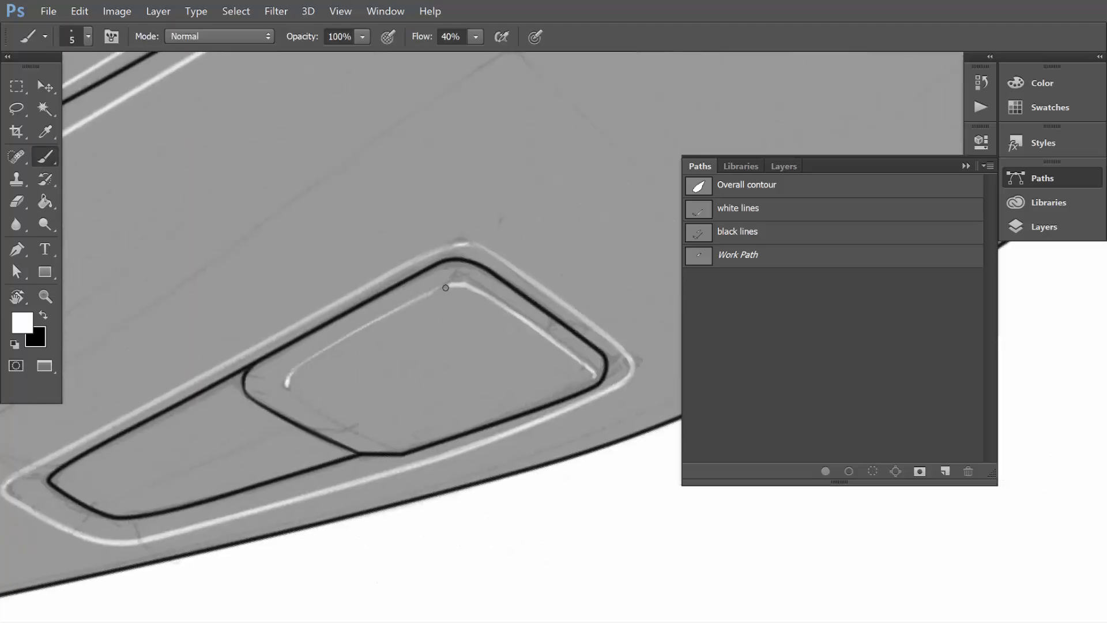
- Examine the black and white line work on the whole vacuum with the canvas upright, and show the layer list
{"action": "key", "text": "ctrl+minus"}
{"action": "key", "text": "r"}
{"action": "left_click_drag", "start_coordinate": [321, 459], "coordinate": [375, 462]}
{"action": "key", "text": "z"}
{"action": "key", "text": "ctrl+0"}
{"action": "key", "text": "r"}
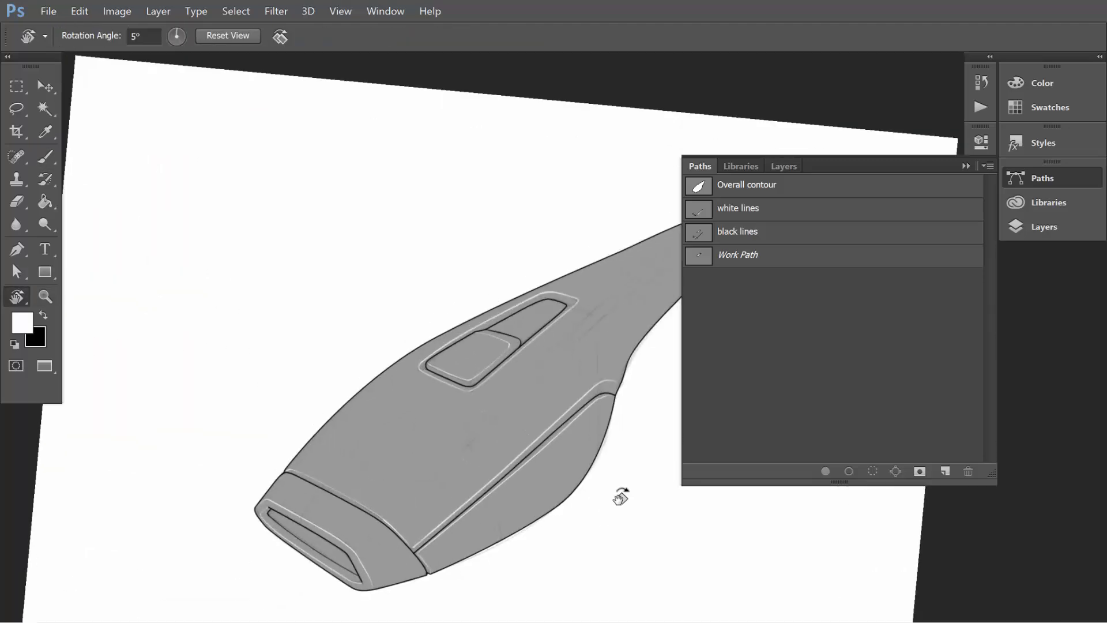
{"action": "mouse_move", "coordinate": [621, 496]}
{"action": "left_mouse_down"}
{"action": "mouse_move", "coordinate": [626, 485]}
{"action": "mouse_move", "coordinate": [600, 527]}
{"action": "left_mouse_up"}
{"action": "key", "text": "Escape"}
{"action": "key", "text": "b"}
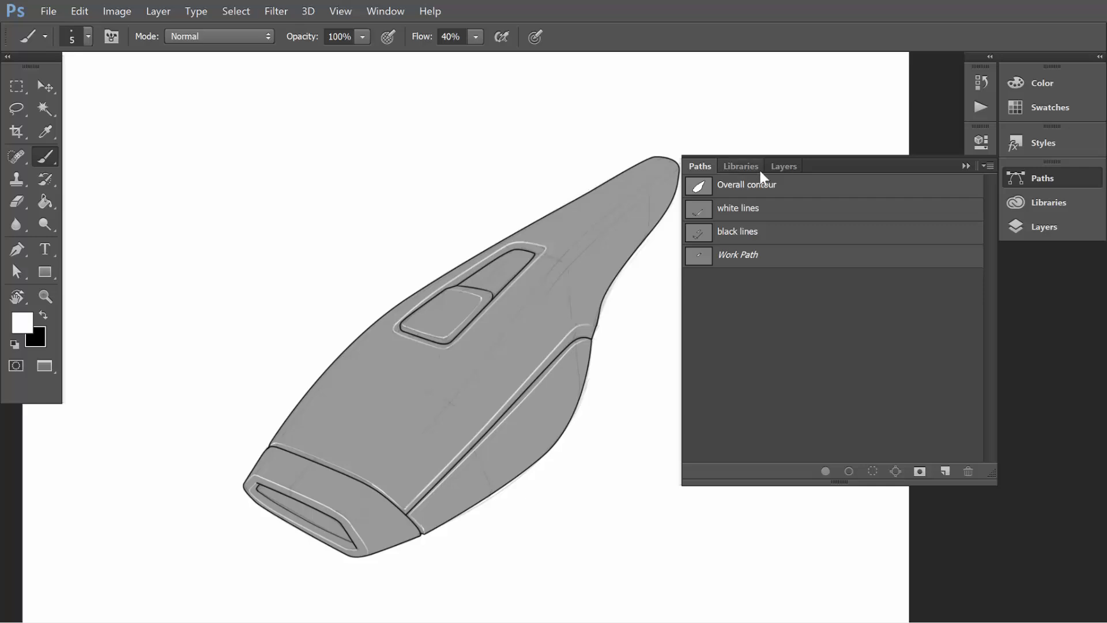
{"action": "left_click", "coordinate": [788, 167]}
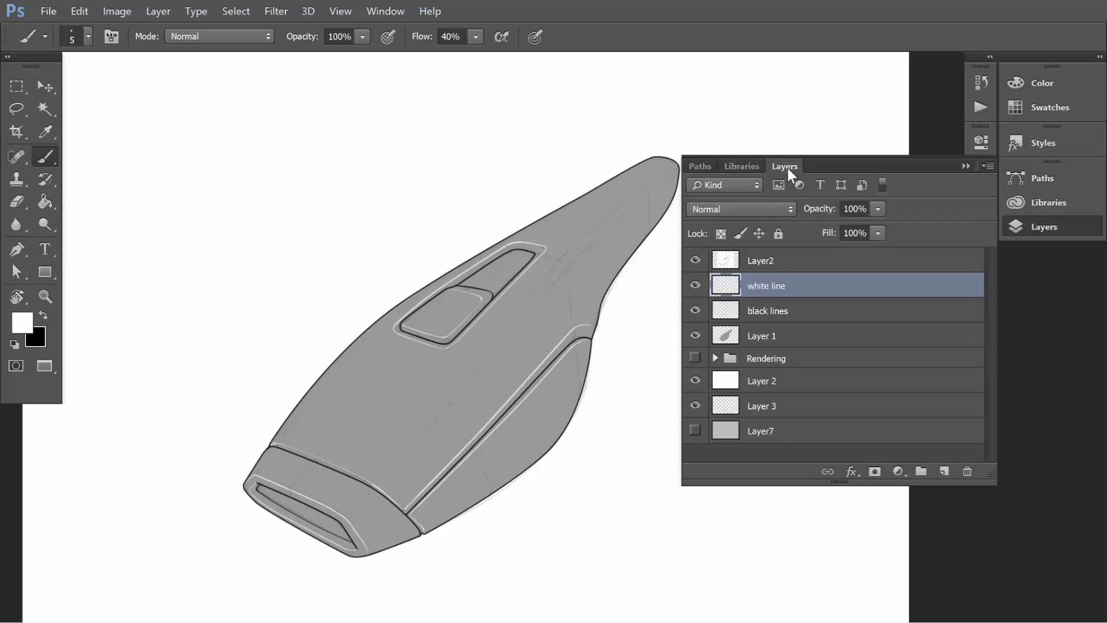
- Add a new layer directly above Layer 1 and name it highlights
{"action": "left_click", "coordinate": [788, 335]}
{"action": "left_click", "coordinate": [944, 471]}
{"action": "double_click", "coordinate": [762, 337]}
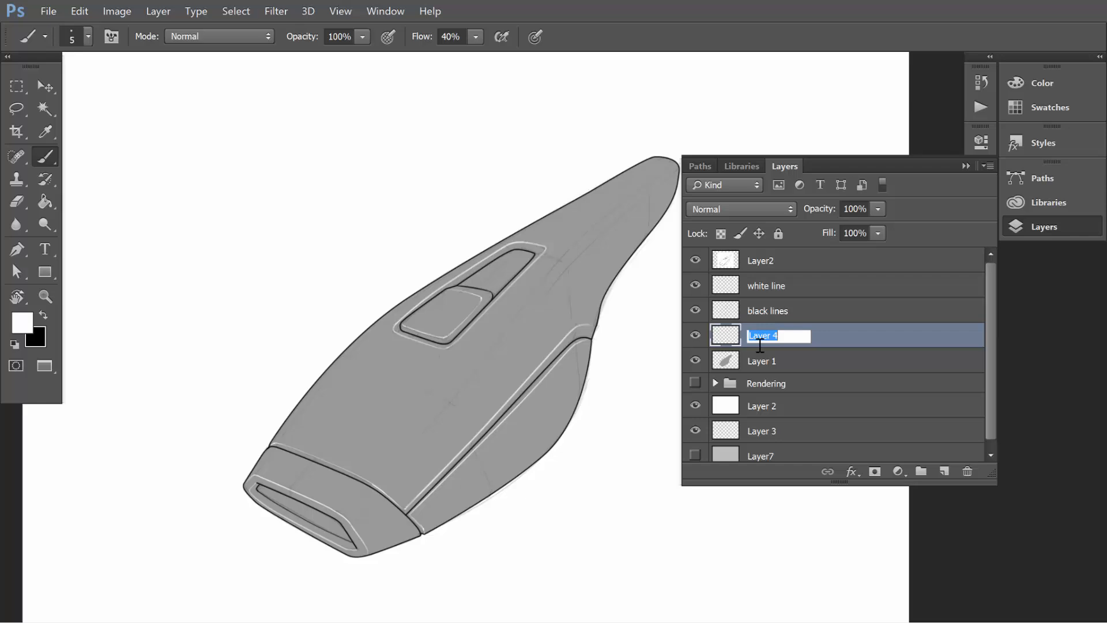
{"action": "type", "text": "highlights"}
{"action": "key", "text": "Return"}
- Paint a soft white highlight along the body from the nozzle to the handle tip with a 200 px brush at 40% flow
{"action": "mouse_move", "coordinate": [431, 400]}
{"action": "left_mouse_down"}
{"action": "mouse_move", "coordinate": [487, 431]}
{"action": "mouse_move", "coordinate": [484, 275]}
{"action": "mouse_move", "coordinate": [507, 343]}
{"action": "mouse_move", "coordinate": [511, 92]}
{"action": "left_mouse_up"}
{"action": "mouse_move", "coordinate": [399, 487]}
{"action": "left_mouse_down"}
{"action": "mouse_move", "coordinate": [439, 392]}
{"action": "mouse_move", "coordinate": [431, 424]}
{"action": "mouse_move", "coordinate": [544, 434]}
{"action": "mouse_move", "coordinate": [467, 434]}
{"action": "left_mouse_up"}
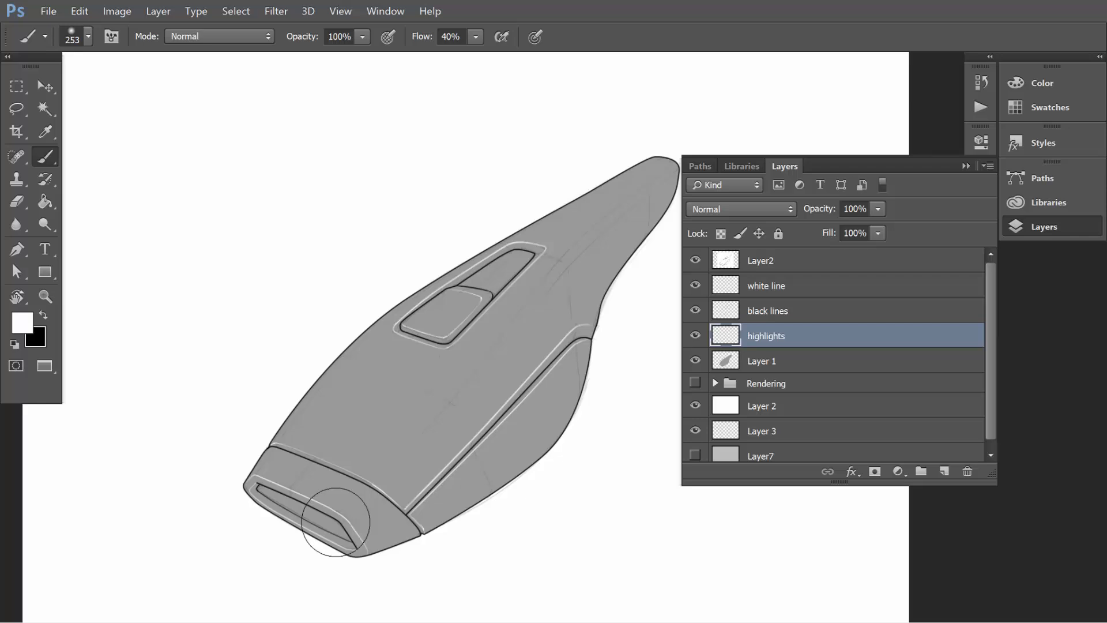
{"action": "mouse_move", "coordinate": [336, 522]}
{"action": "left_mouse_down"}
{"action": "mouse_move", "coordinate": [410, 564]}
{"action": "mouse_move", "coordinate": [358, 571]}
{"action": "left_mouse_up"}
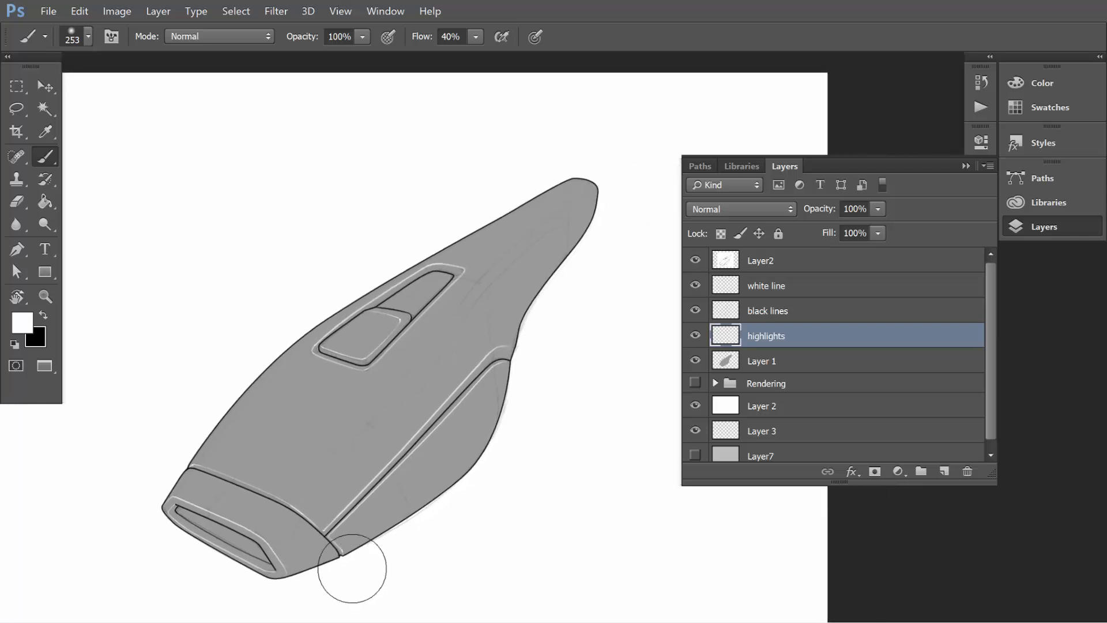
{"action": "key", "text": "bracketleft"}
{"action": "key", "text": "bracketleft"}
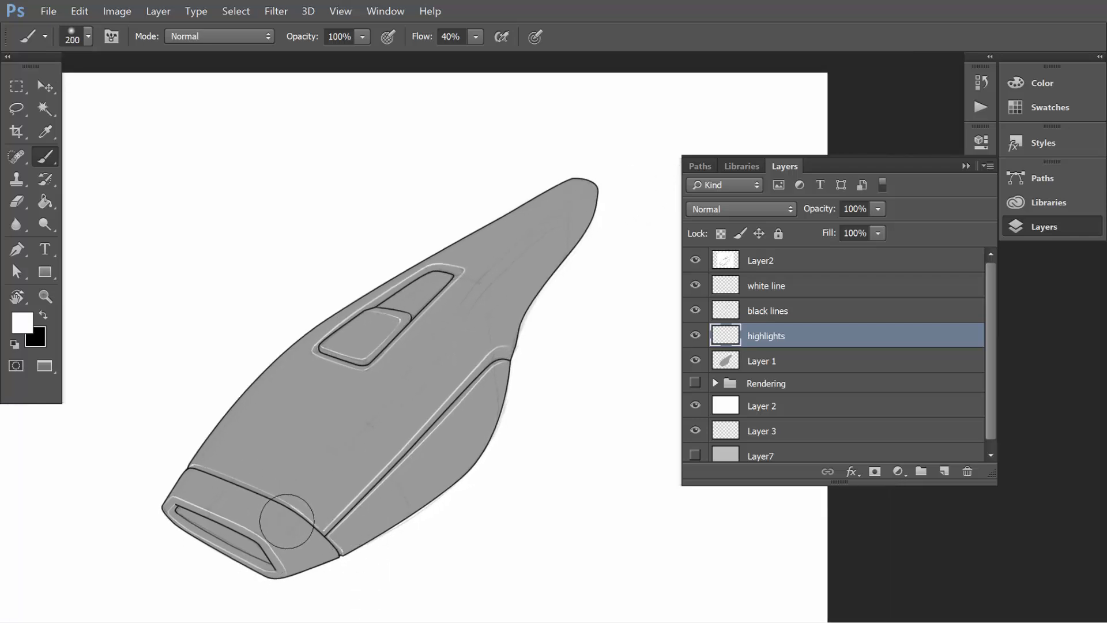
{"action": "mouse_move", "coordinate": [261, 533]}
{"action": "left_mouse_down"}
{"action": "mouse_move", "coordinate": [446, 331]}
{"action": "mouse_move", "coordinate": [674, 145]}
{"action": "left_mouse_up"}
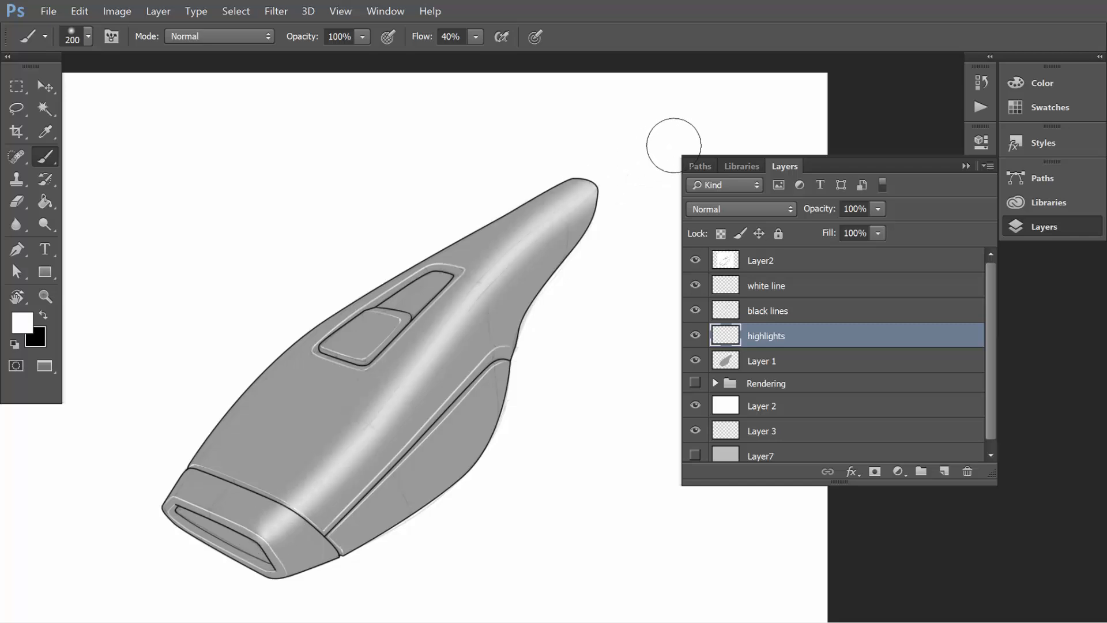
{"action": "mouse_move", "coordinate": [329, 462]}
{"action": "left_mouse_down"}
{"action": "mouse_move", "coordinate": [485, 285]}
{"action": "mouse_move", "coordinate": [642, 168]}
{"action": "left_mouse_up"}
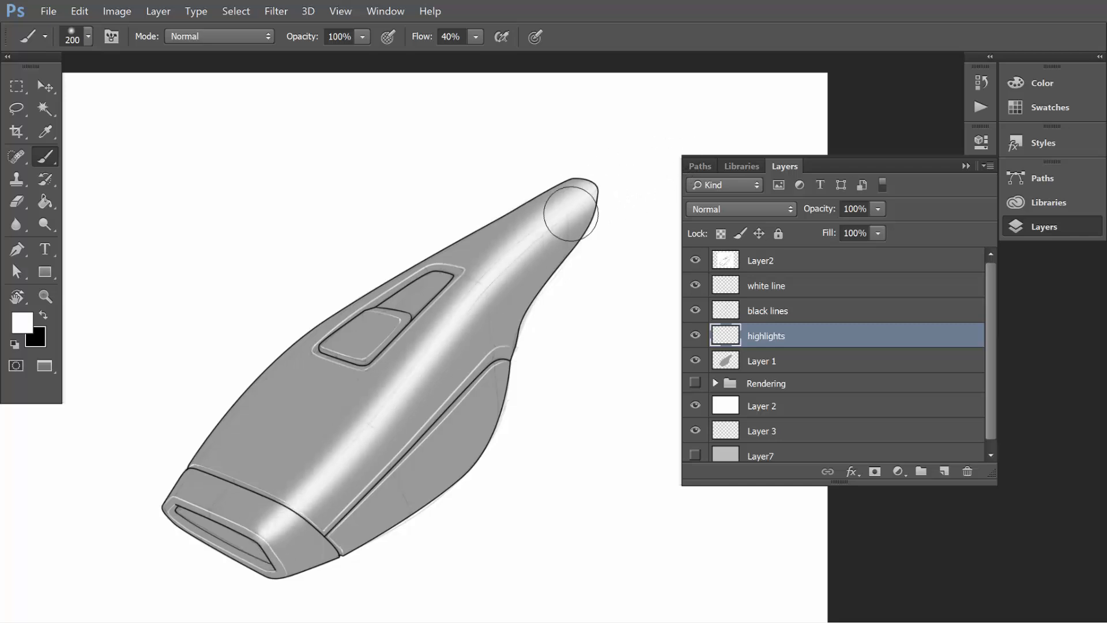
- Widen and brighten the white highlight along the body, and extend it into the nozzle opening with the 200 px brush
{"action": "key", "text": "e"}
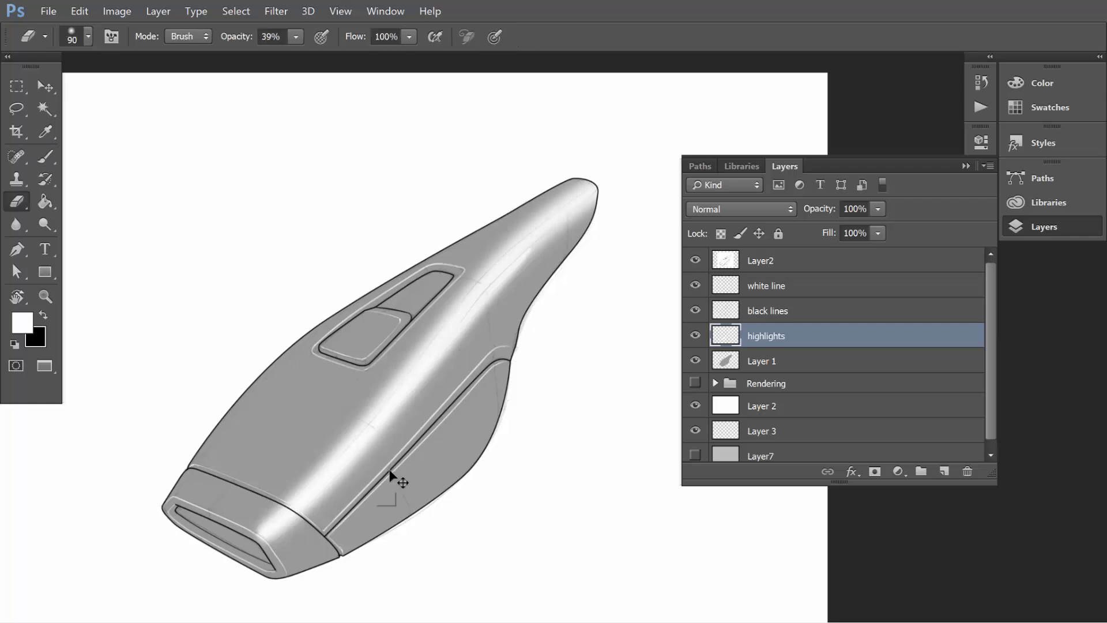
{"action": "right_click", "coordinate": [391, 469], "text": "ctrl+alt"}
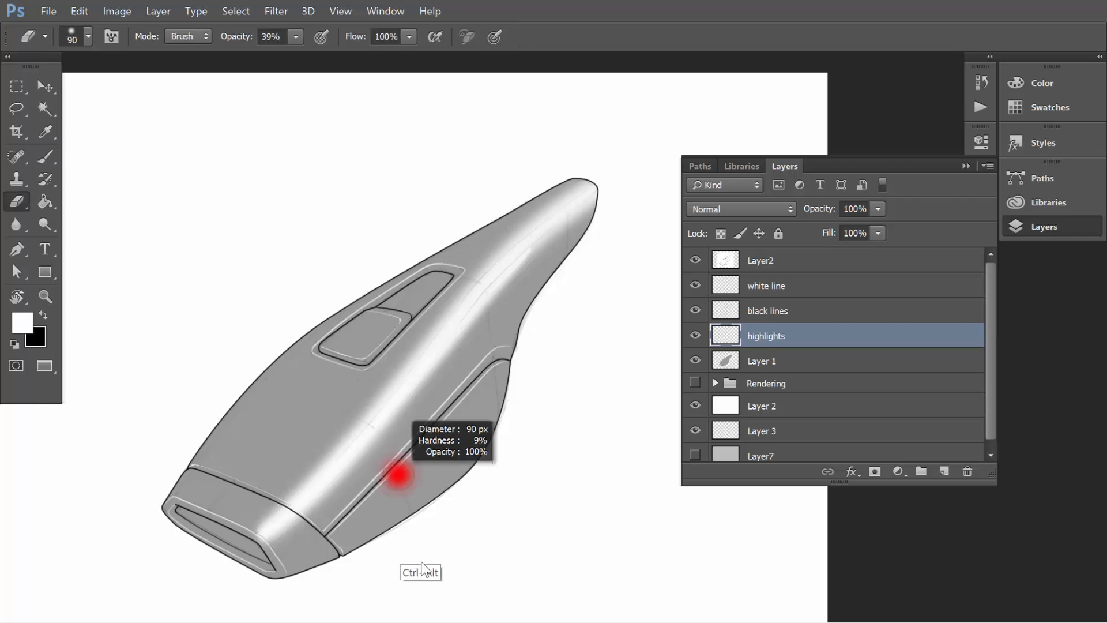
{"action": "right_click", "coordinate": [382, 528], "text": "ctrl+alt"}
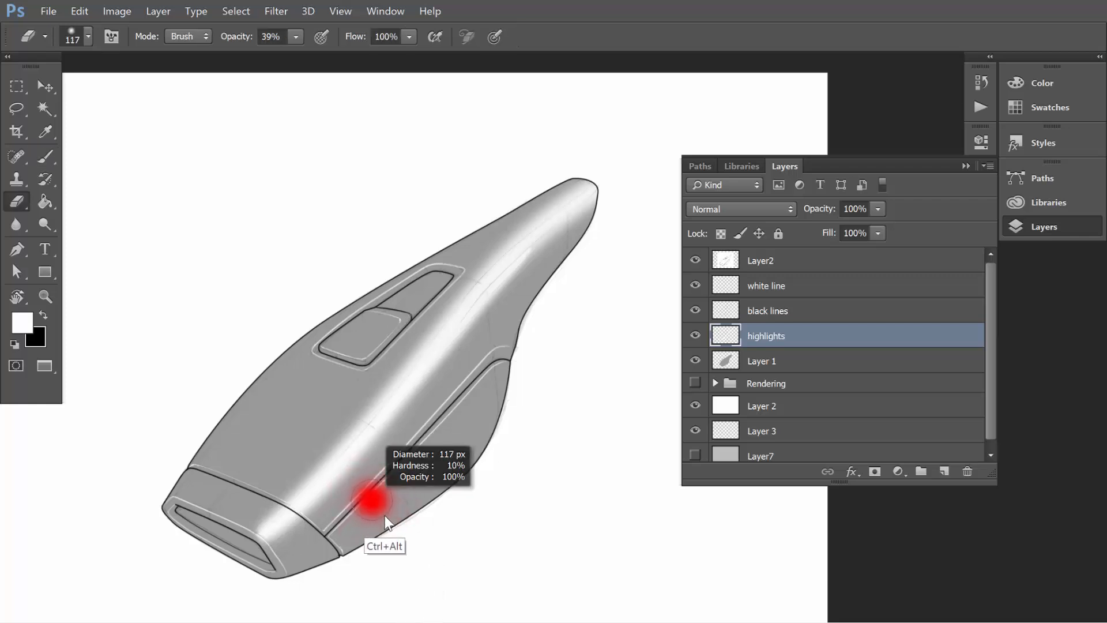
{"action": "key", "text": "b"}
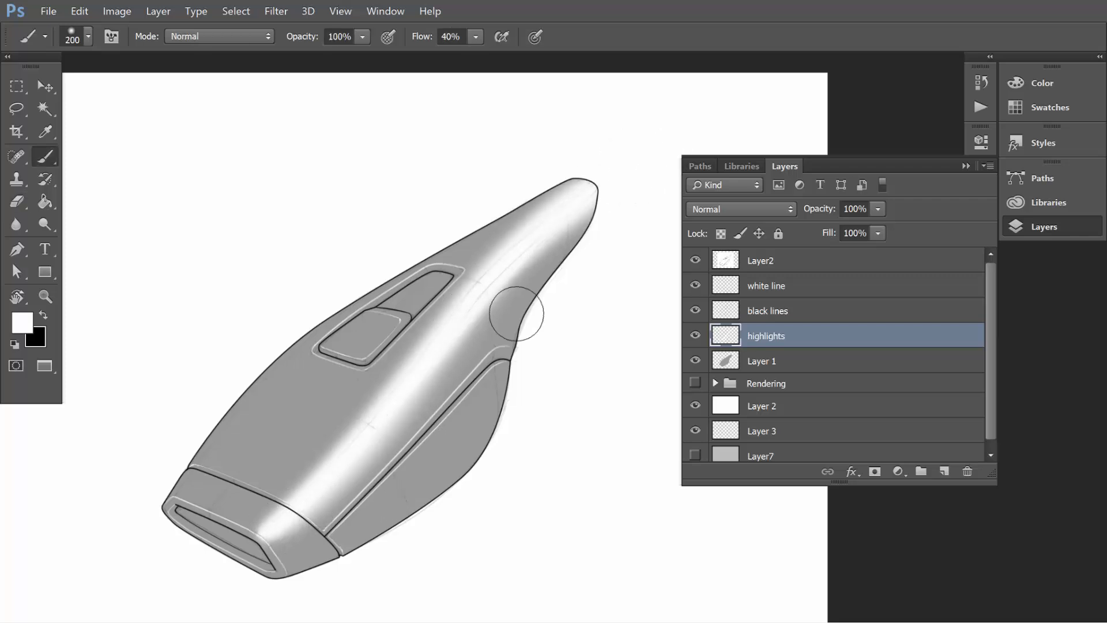
{"action": "key", "text": "e"}
{"action": "key", "text": "b"}
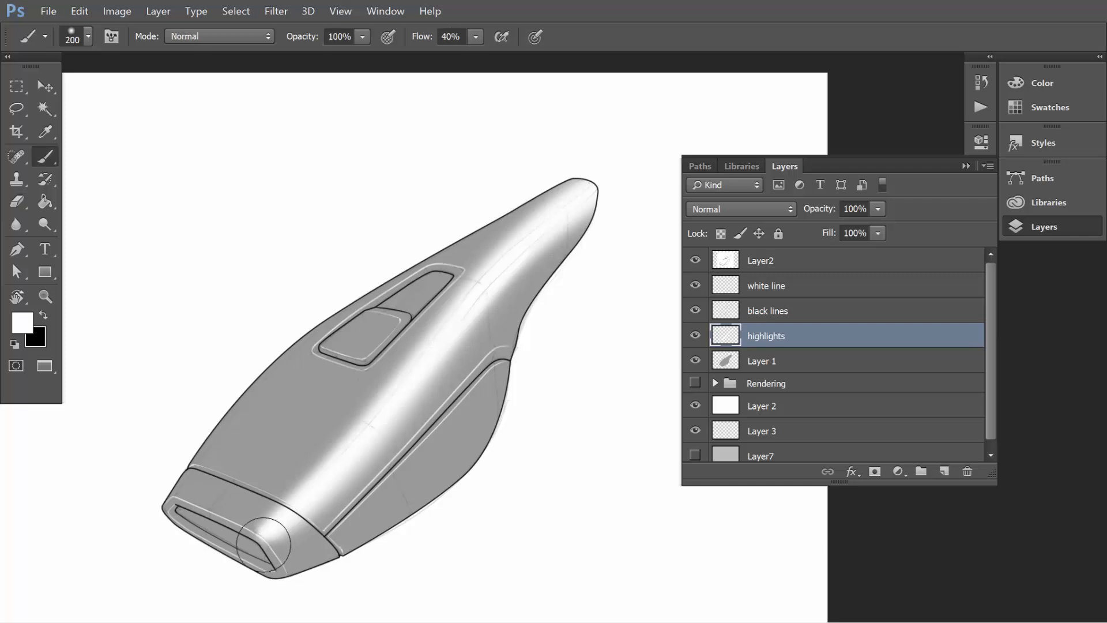
{"action": "left_click_drag", "start_coordinate": [277, 545], "coordinate": [253, 534]}
- Thin the lower side of the body highlight with 119 px and 80 px erasers at 39% opacity
{"action": "key", "text": "e"}
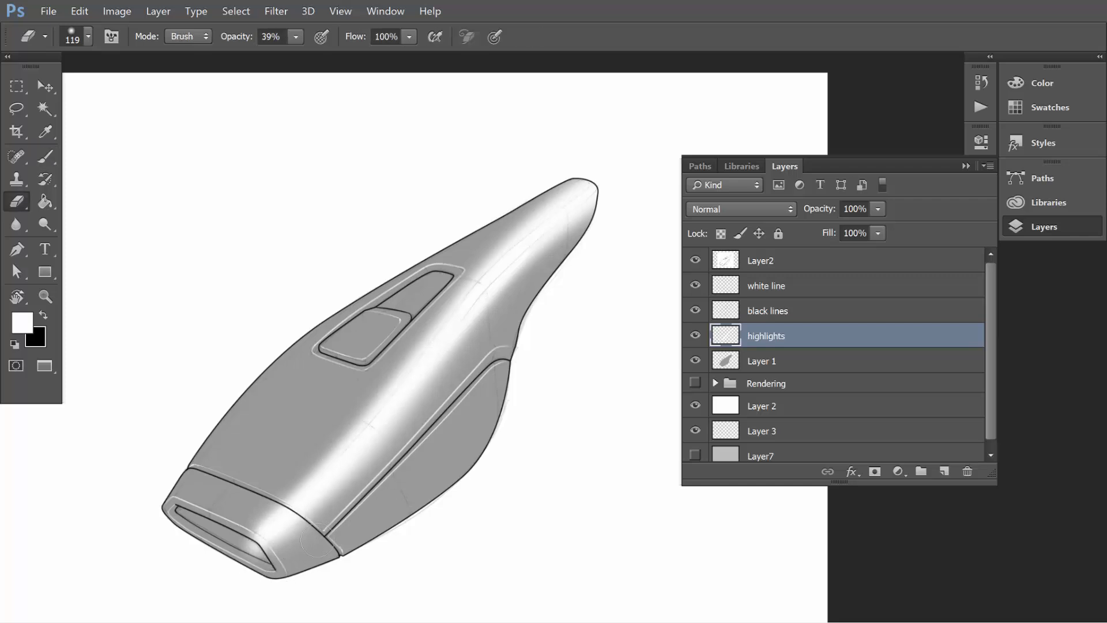
{"action": "left_click_drag", "start_coordinate": [468, 334], "coordinate": [357, 470]}
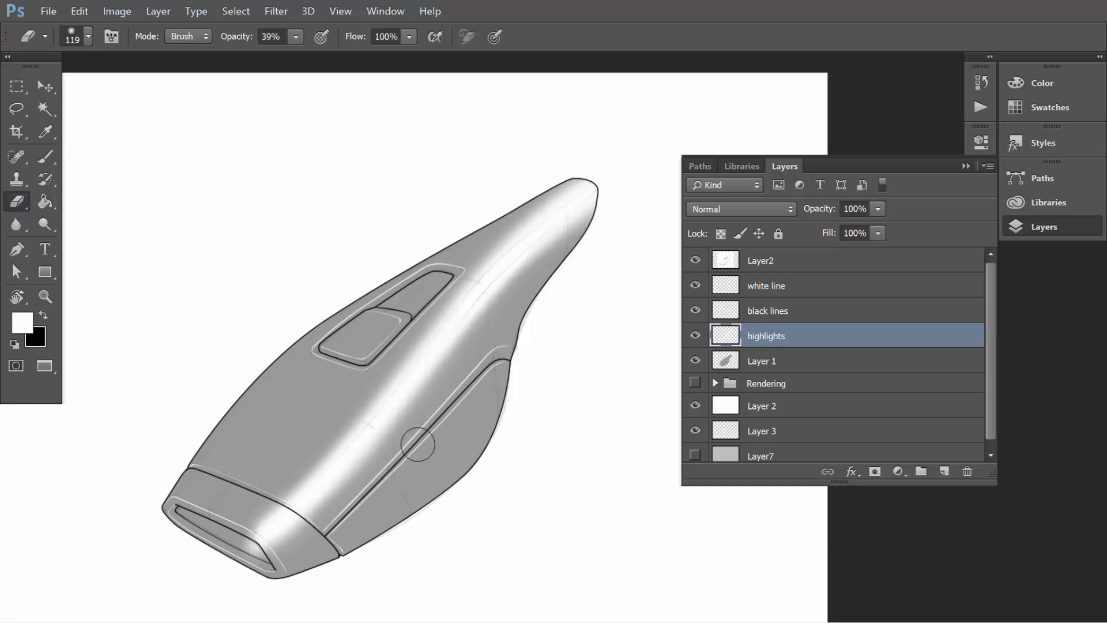
{"action": "left_click_drag", "start_coordinate": [439, 372], "coordinate": [554, 248]}
{"action": "mouse_move", "coordinate": [600, 221]}
{"action": "left_mouse_down"}
{"action": "mouse_move", "coordinate": [455, 378]}
{"action": "mouse_move", "coordinate": [529, 277]}
{"action": "mouse_move", "coordinate": [572, 249]}
{"action": "mouse_move", "coordinate": [466, 356]}
{"action": "mouse_move", "coordinate": [638, 191]}
{"action": "left_mouse_up"}
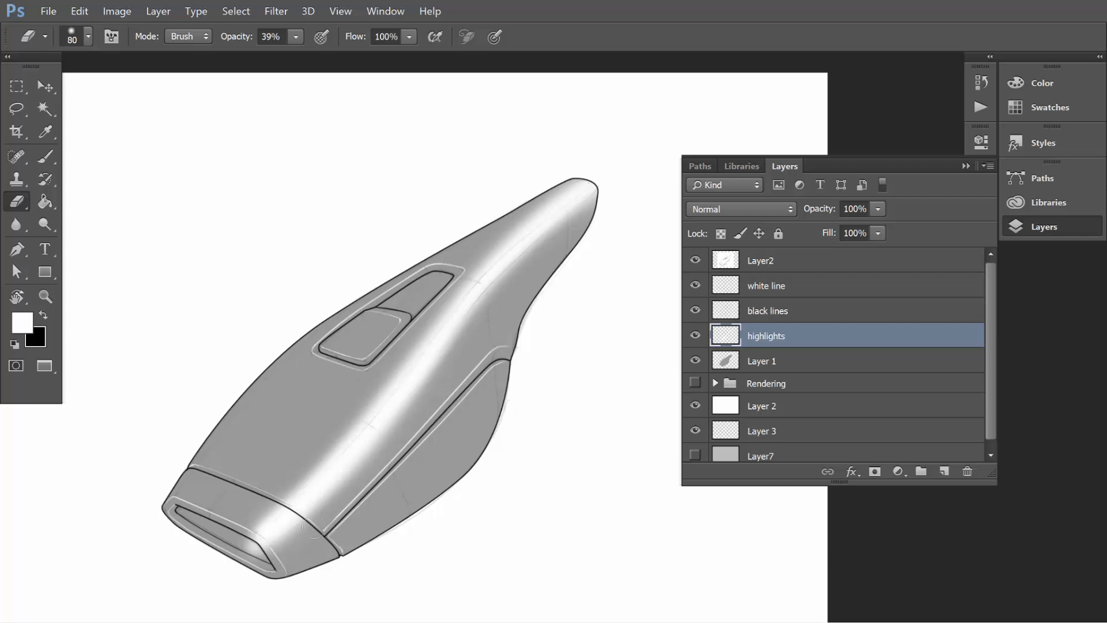
{"action": "left_click_drag", "start_coordinate": [334, 509], "coordinate": [499, 304]}
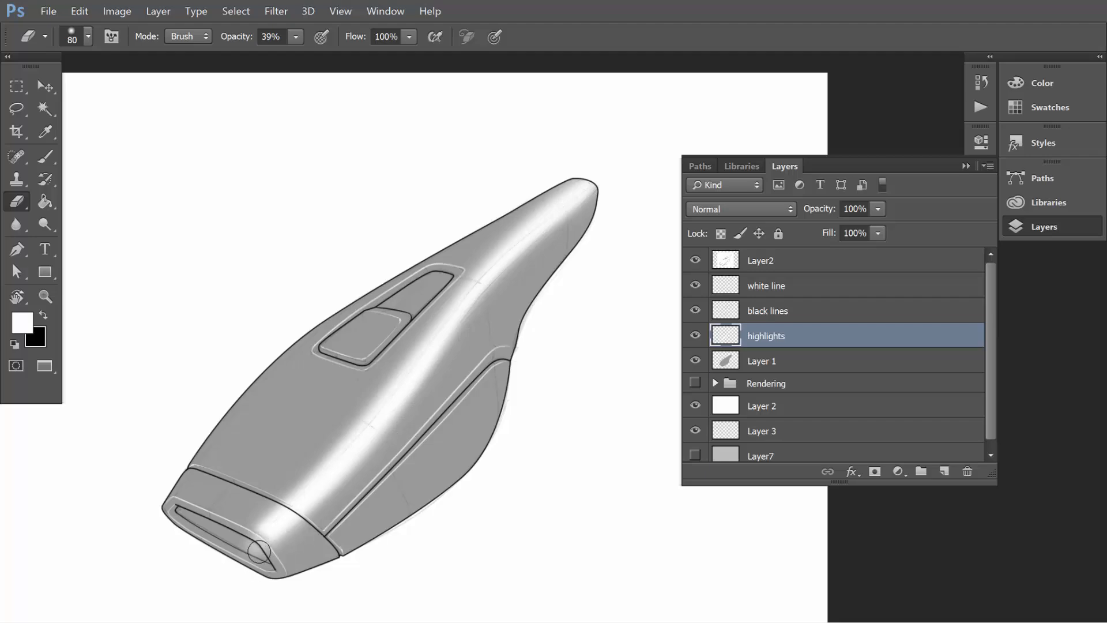
- Rotate the canvas nearly upside down and narrow the body highlight along its length with the 80 px eraser at 39% opacity
{"action": "key", "text": "r"}
{"action": "mouse_move", "coordinate": [500, 316]}
{"action": "left_mouse_down"}
{"action": "mouse_move", "coordinate": [438, 320]}
{"action": "mouse_move", "coordinate": [551, 222]}
{"action": "left_mouse_up"}
{"action": "key", "text": "space"}
{"action": "left_click_drag", "start_coordinate": [413, 395], "coordinate": [172, 427]}
{"action": "key", "text": "e"}
{"action": "mouse_move", "coordinate": [276, 533]}
{"action": "left_mouse_down"}
{"action": "mouse_move", "coordinate": [470, 407]}
{"action": "mouse_move", "coordinate": [493, 376]}
{"action": "mouse_move", "coordinate": [349, 481]}
{"action": "mouse_move", "coordinate": [481, 363]}
{"action": "mouse_move", "coordinate": [554, 264]}
{"action": "left_mouse_up"}
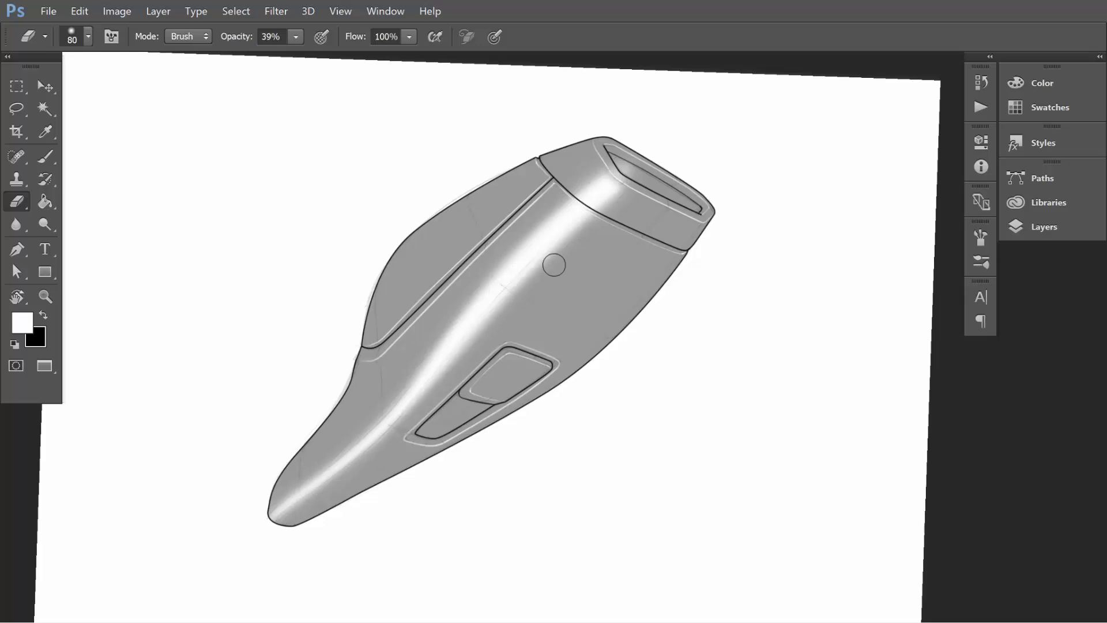
{"action": "left_click_drag", "start_coordinate": [418, 404], "coordinate": [611, 215]}
{"action": "left_click_drag", "start_coordinate": [467, 346], "coordinate": [588, 220]}
{"action": "left_click_drag", "start_coordinate": [450, 369], "coordinate": [282, 515]}
- Raise the eraser to 100% opacity and 175 px, and trim the highlight's edge on the window side
{"action": "left_click", "coordinate": [296, 36]}
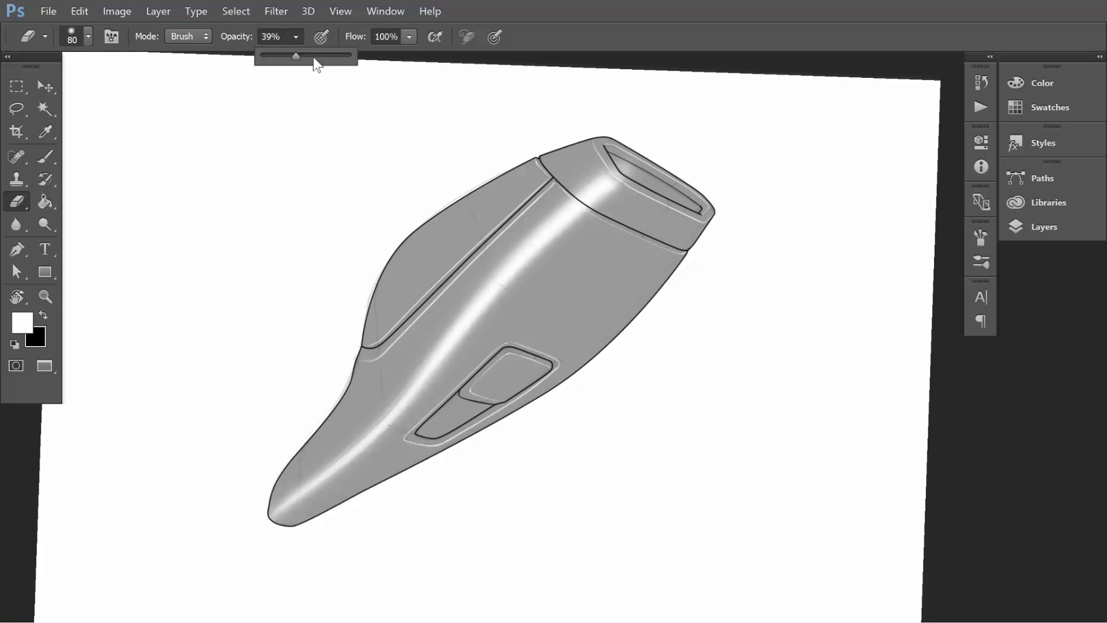
{"action": "left_click_drag", "start_coordinate": [314, 60], "coordinate": [359, 60]}
{"action": "left_click", "coordinate": [269, 537]}
{"action": "left_click_drag", "start_coordinate": [458, 359], "coordinate": [381, 462]}
{"action": "key", "text": "ctrl+z"}
{"action": "key", "text": "bracketright"}
{"action": "key", "text": "bracketright"}
{"action": "key", "text": "bracketright"}
{"action": "key", "text": "bracketright"}
{"action": "key", "text": "bracketright"}
{"action": "left_click_drag", "start_coordinate": [533, 297], "coordinate": [674, 189]}
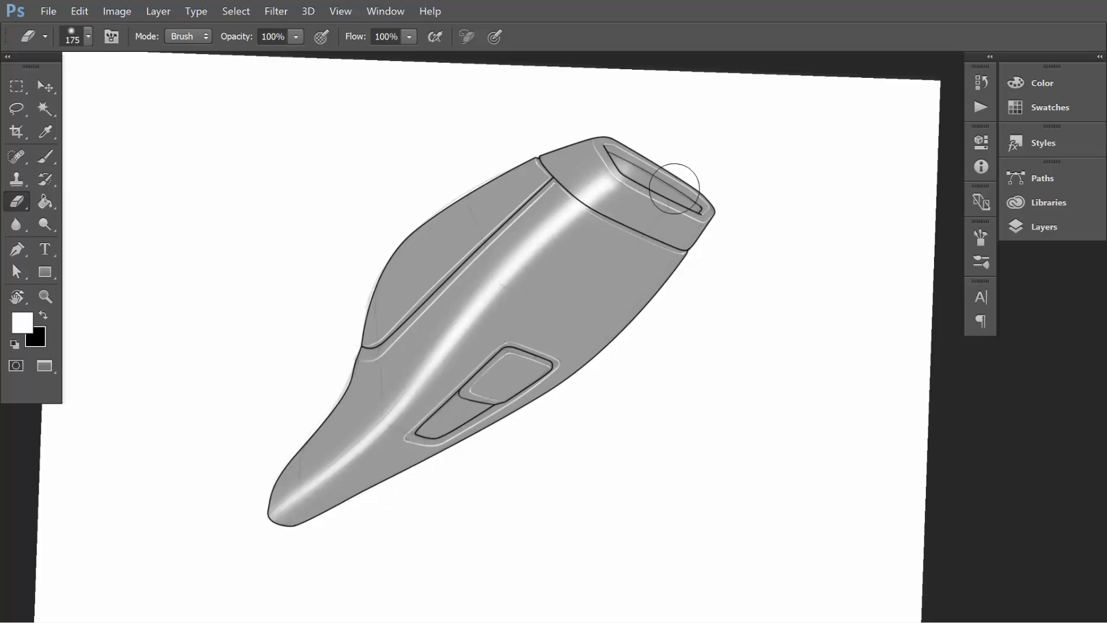
- Turn the canvas upright and clean up the lower side of the body highlight with the 175 px eraser
{"action": "key", "text": "r"}
{"action": "left_click_drag", "start_coordinate": [424, 540], "coordinate": [646, 231]}
{"action": "mouse_move", "coordinate": [487, 528]}
{"action": "left_mouse_down"}
{"action": "mouse_move", "coordinate": [655, 415]}
{"action": "mouse_move", "coordinate": [497, 525]}
{"action": "left_mouse_up"}
{"action": "key", "text": "z"}
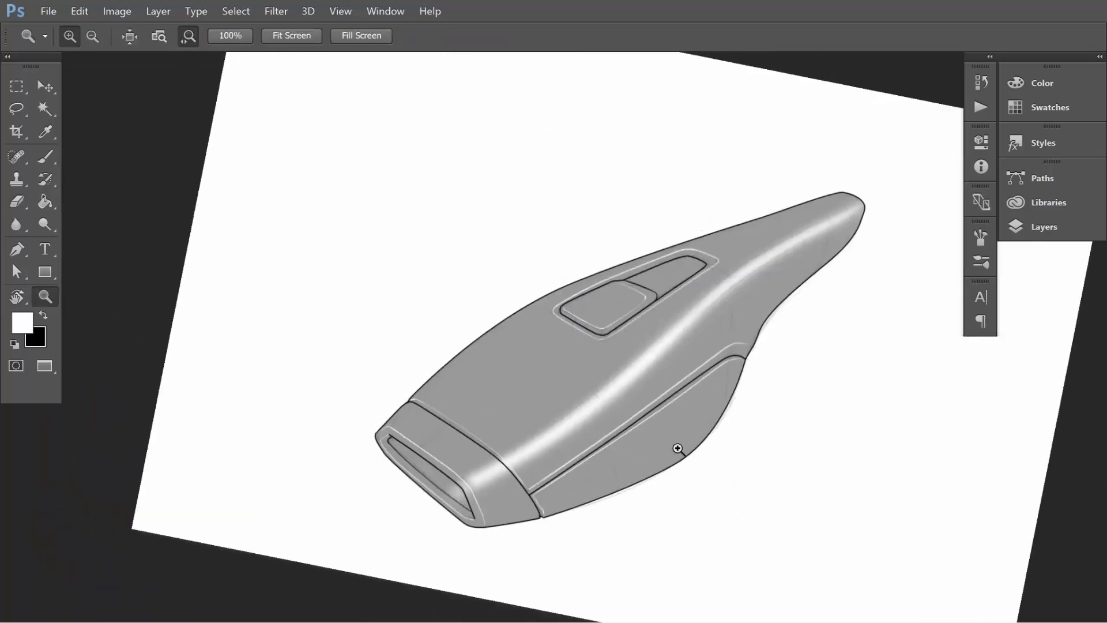
{"action": "key", "text": "r"}
{"action": "key", "text": "Escape"}
{"action": "mouse_move", "coordinate": [680, 450]}
{"action": "left_mouse_down"}
{"action": "mouse_move", "coordinate": [631, 462]}
{"action": "mouse_move", "coordinate": [635, 604]}
{"action": "left_mouse_up"}
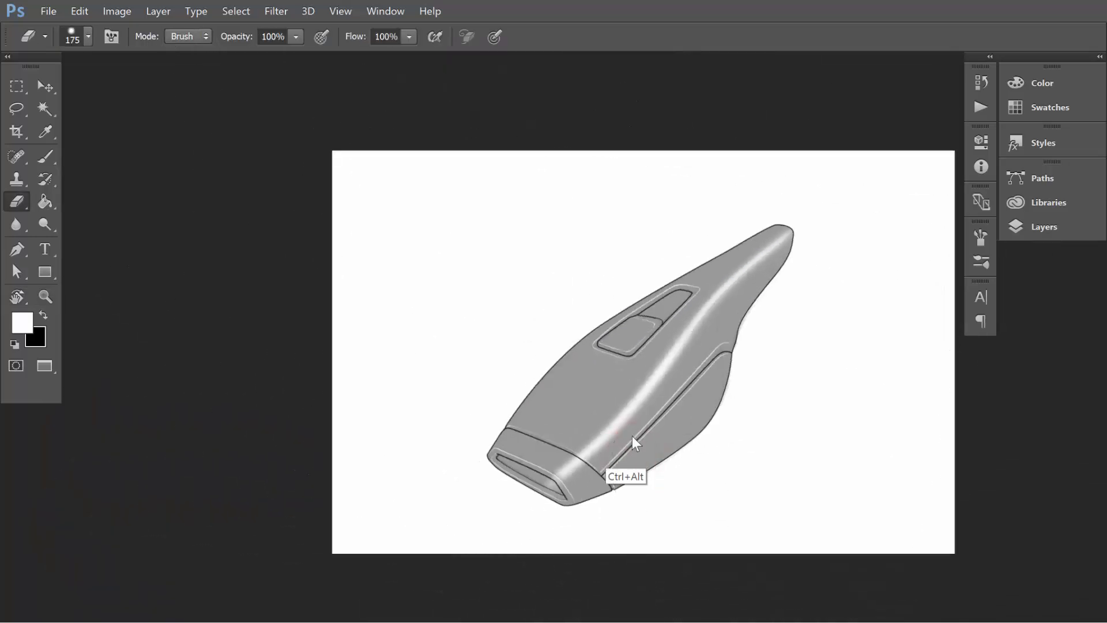
{"action": "left_click_drag", "start_coordinate": [625, 448], "coordinate": [614, 533]}
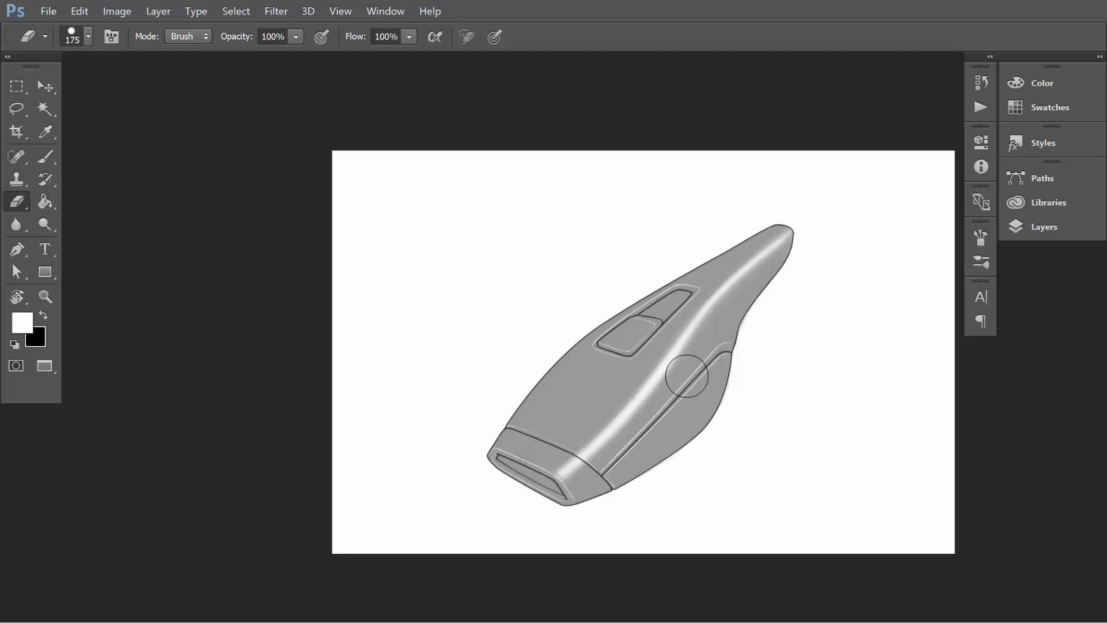
{"action": "mouse_move", "coordinate": [681, 398]}
{"action": "left_mouse_down"}
{"action": "mouse_move", "coordinate": [819, 470]}
{"action": "mouse_move", "coordinate": [836, 443]}
{"action": "mouse_move", "coordinate": [812, 72]}
{"action": "mouse_move", "coordinate": [807, 150]}
{"action": "left_mouse_up"}
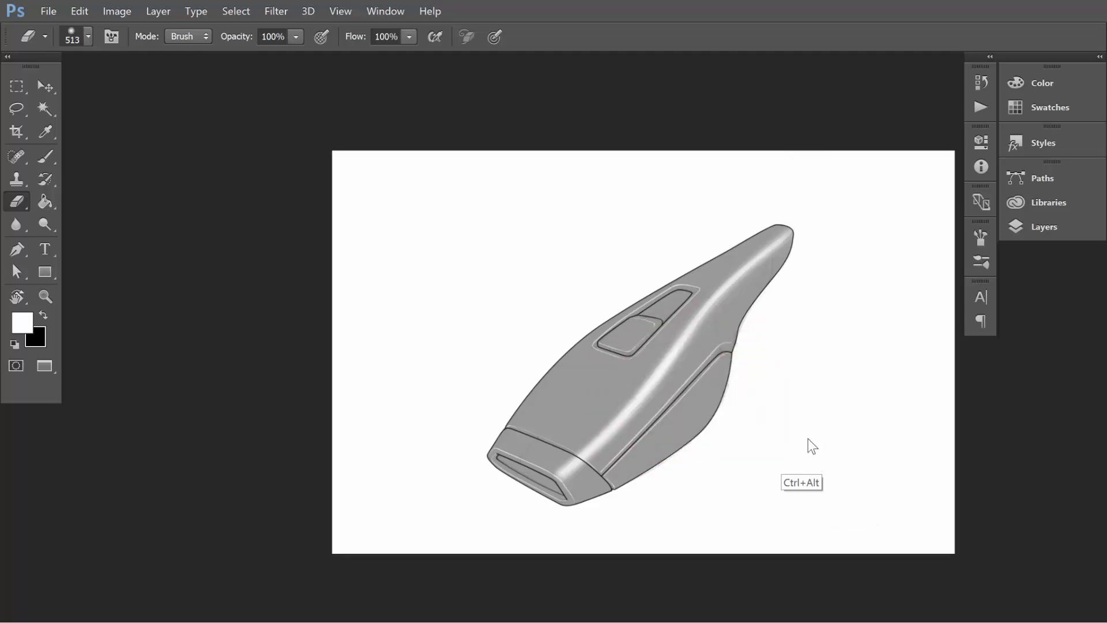
- Fade the body highlight slightly with a 784 px eraser at 7% opacity, and return the eraser opacity to 100%
{"action": "mouse_move", "coordinate": [802, 451]}
{"action": "left_mouse_down"}
{"action": "mouse_move", "coordinate": [829, 215]}
{"action": "mouse_move", "coordinate": [899, 280]}
{"action": "mouse_move", "coordinate": [943, 287]}
{"action": "mouse_move", "coordinate": [911, 276]}
{"action": "left_mouse_up"}
{"action": "left_click", "coordinate": [297, 37]}
{"action": "left_click", "coordinate": [214, 57]}
{"action": "left_click", "coordinate": [244, 246]}
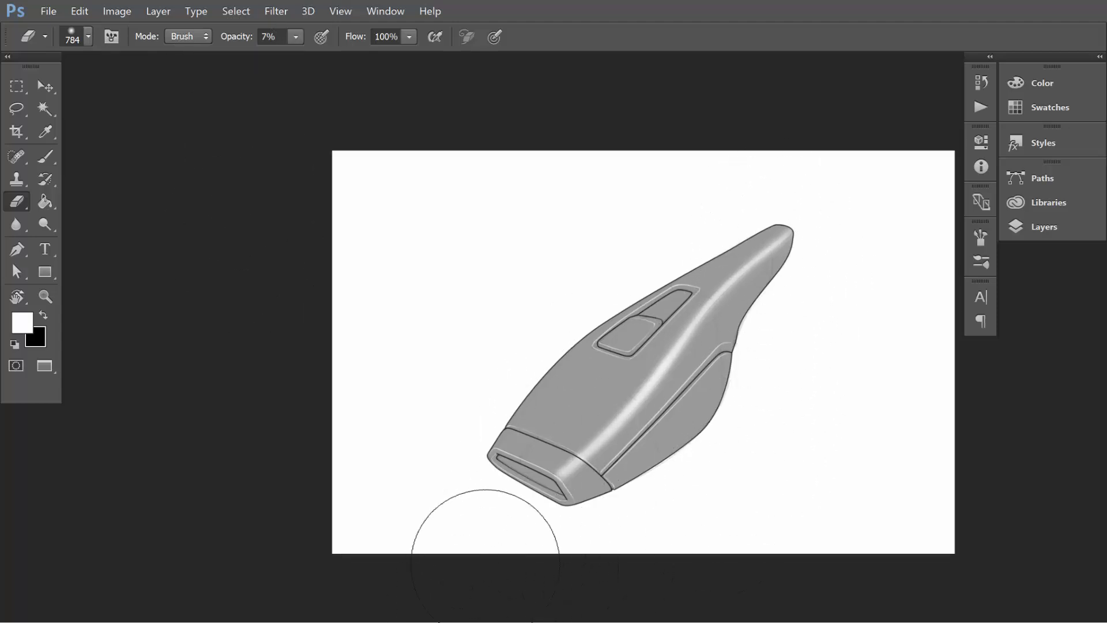
{"action": "left_click", "coordinate": [296, 37]}
{"action": "left_click", "coordinate": [378, 56]}
{"action": "left_click", "coordinate": [517, 131]}
- Add a layer above highlights and paint a soft white edge light along the vacuum's upper contour with the 200 px brush
{"action": "key", "text": "b"}
{"action": "key", "text": "z"}
{"action": "left_click_drag", "start_coordinate": [557, 451], "coordinate": [581, 432]}
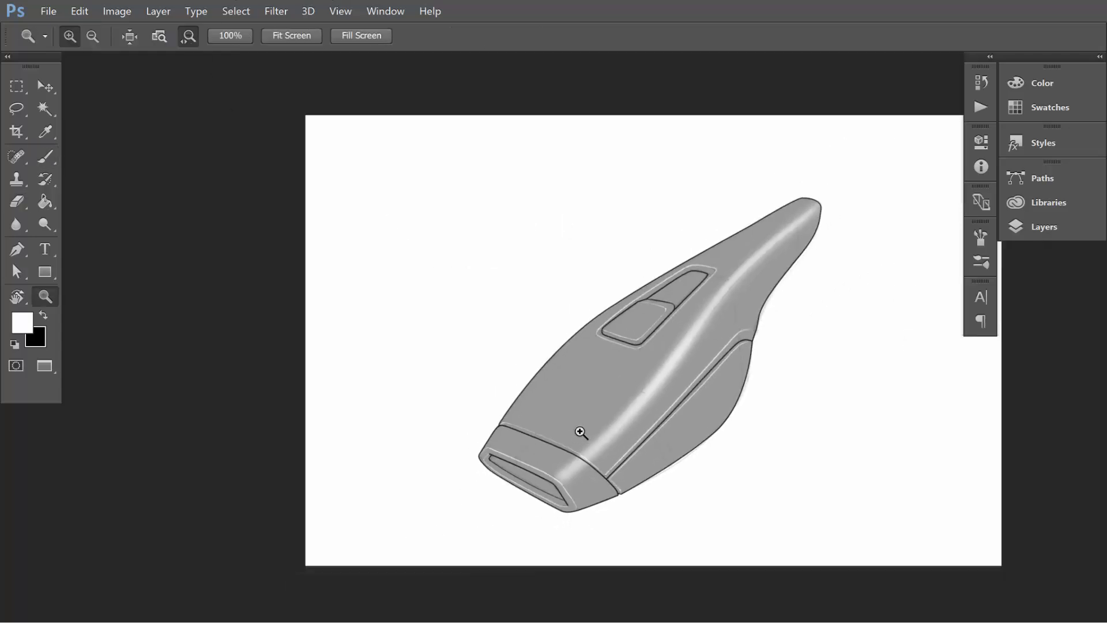
{"action": "left_click", "coordinate": [1044, 226]}
{"action": "left_click", "coordinate": [1044, 227]}
{"action": "left_click", "coordinate": [45, 156]}
{"action": "left_click_drag", "start_coordinate": [494, 430], "coordinate": [826, 179]}
- Hide the white Layer 2 and show the grey Layer7 as the background
{"action": "left_click", "coordinate": [1044, 227]}
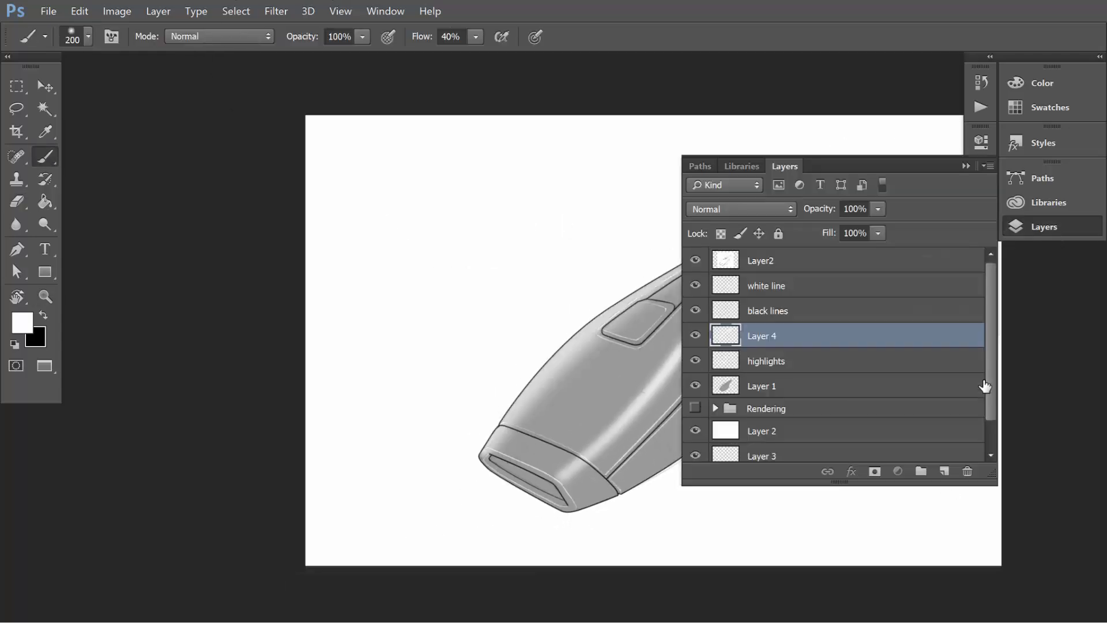
{"action": "left_click_drag", "start_coordinate": [990, 385], "coordinate": [990, 424]}
{"action": "left_click", "coordinate": [696, 328]}
{"action": "left_click", "coordinate": [696, 328]}
{"action": "left_click", "coordinate": [696, 398]}
{"action": "left_click", "coordinate": [966, 167]}
- Erase the inner part of the upper edge light from nozzle to handle with a 161 px eraser at 100% opacity
{"action": "key", "text": "e"}
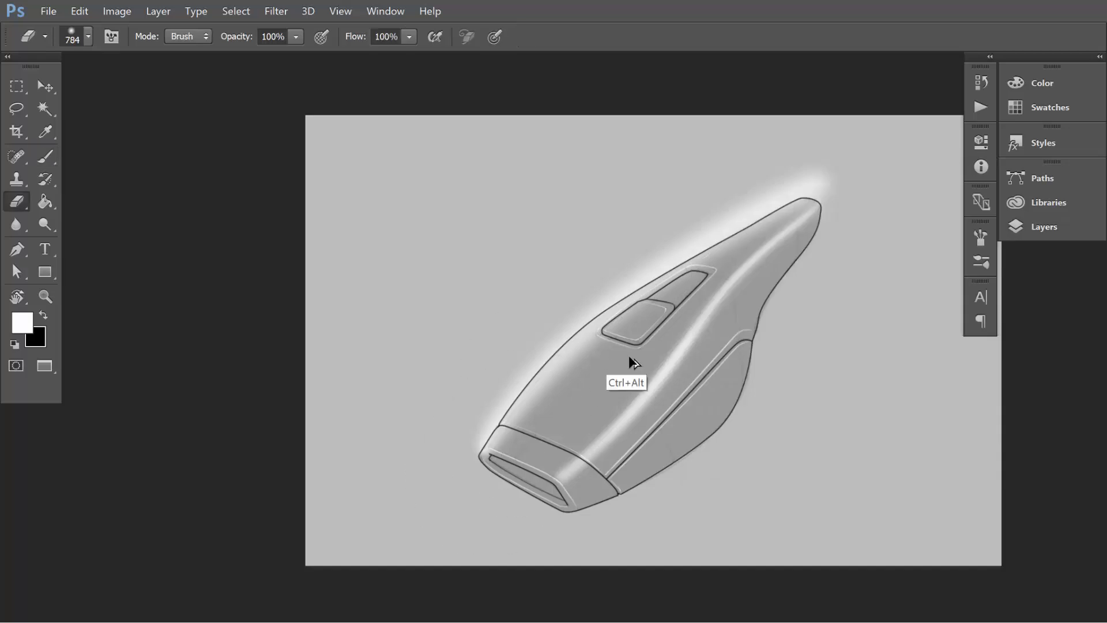
{"action": "mouse_move", "coordinate": [628, 356]}
{"action": "left_mouse_down"}
{"action": "mouse_move", "coordinate": [608, 330]}
{"action": "mouse_move", "coordinate": [575, 331]}
{"action": "left_mouse_up"}
{"action": "mouse_move", "coordinate": [505, 474]}
{"action": "left_mouse_down"}
{"action": "mouse_move", "coordinate": [701, 278]}
{"action": "mouse_move", "coordinate": [814, 208]}
{"action": "left_mouse_up"}
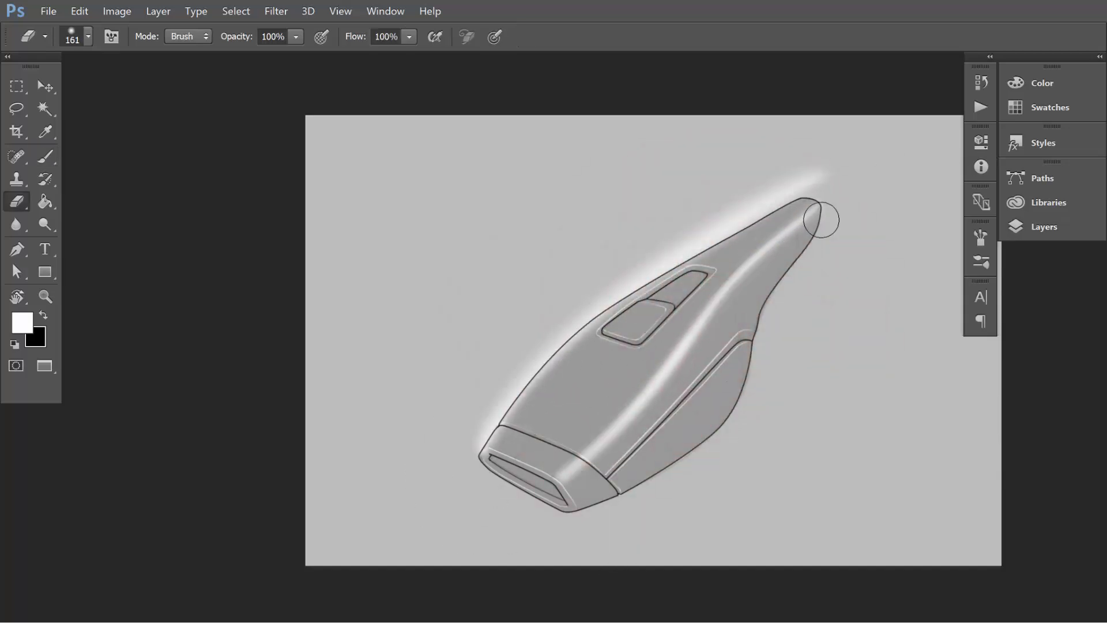
- Load the area outside the Overall contour path, delete the white overspill there, deselect, and reduce the eraser to 79 px
{"action": "left_click", "coordinate": [1043, 178]}
{"action": "left_click", "coordinate": [750, 191], "text": "ctrl"}
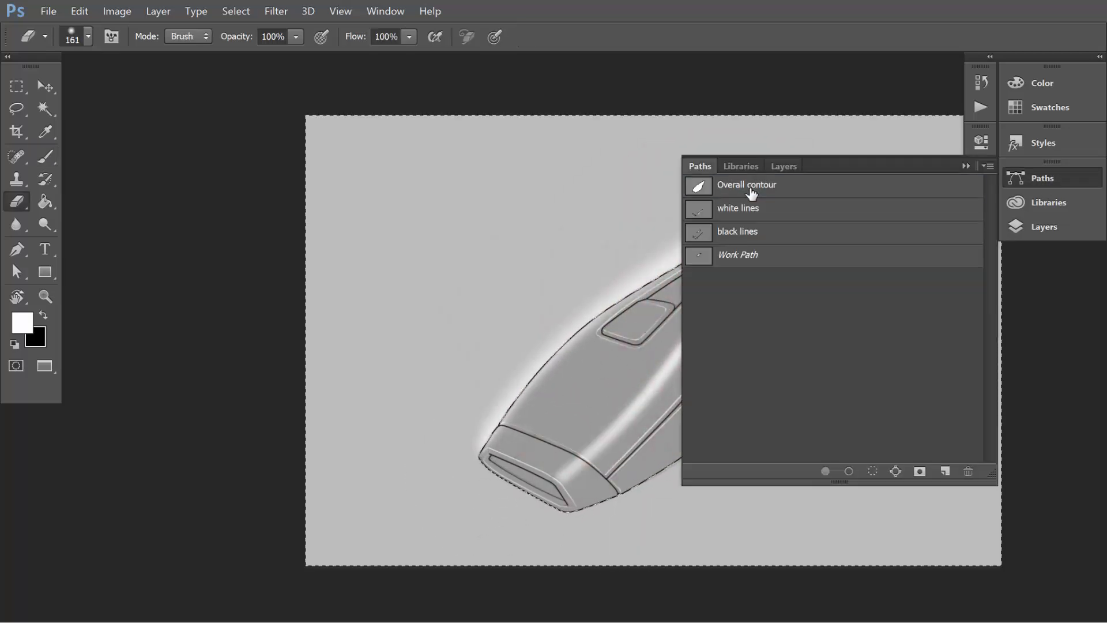
{"action": "key", "text": "Delete"}
{"action": "key", "text": "ctrl+d"}
{"action": "left_click", "coordinate": [967, 166]}
{"action": "mouse_move", "coordinate": [503, 340]}
{"action": "left_mouse_down"}
{"action": "mouse_move", "coordinate": [475, 304]}
{"action": "mouse_move", "coordinate": [440, 331]}
{"action": "mouse_move", "coordinate": [489, 408]}
{"action": "left_mouse_up"}
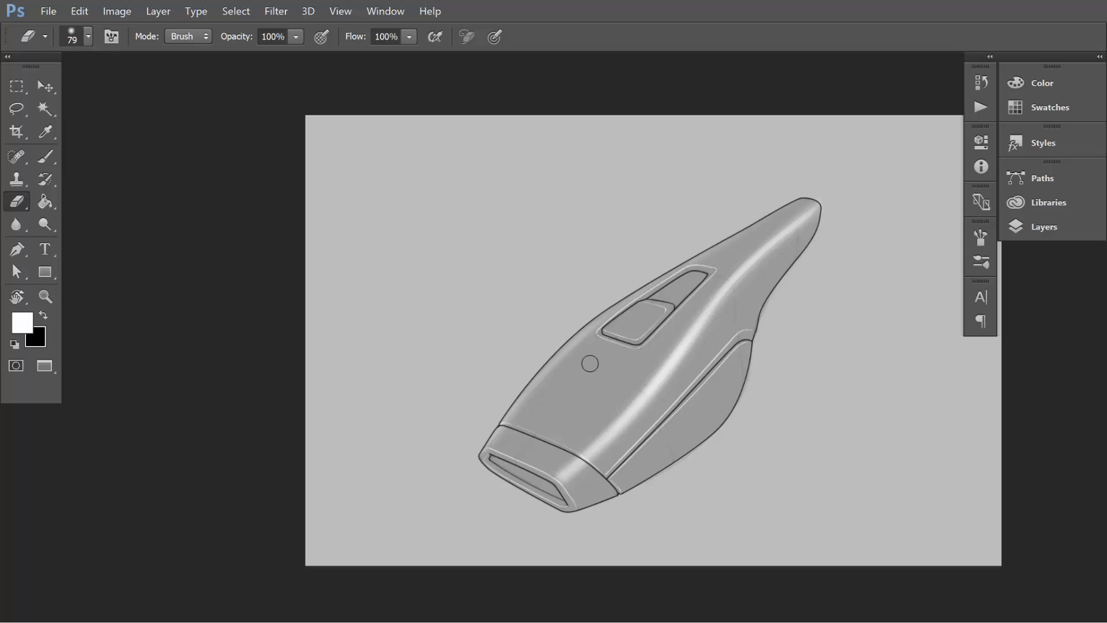
- Merge Layer 4 with the highlights layer and name the merged layer highlights
{"action": "left_click", "coordinate": [1039, 234]}
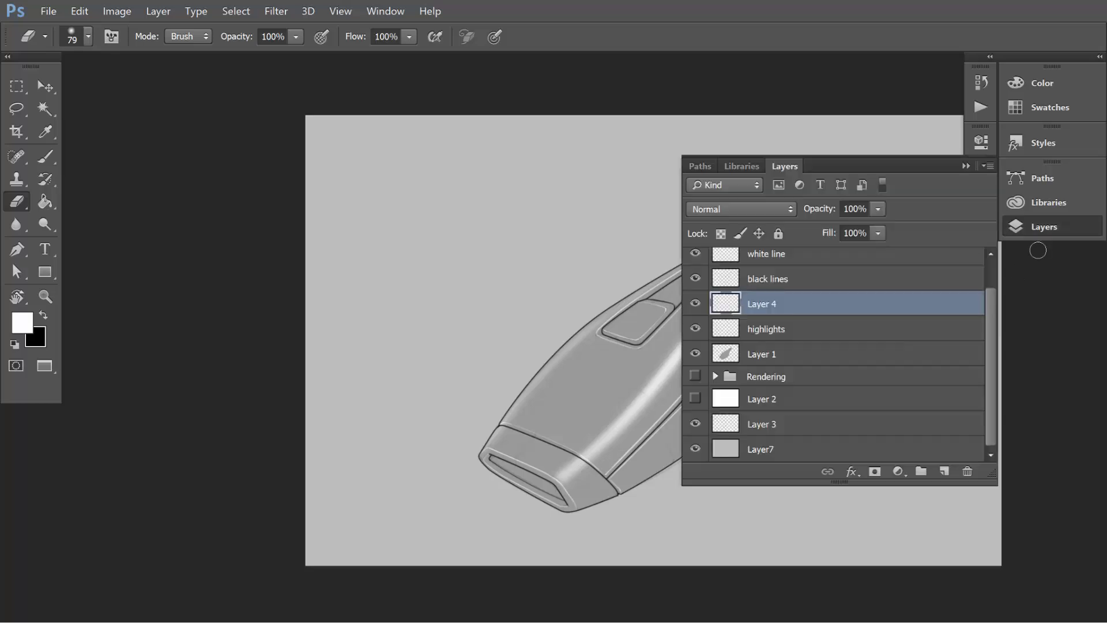
{"action": "left_click", "coordinate": [792, 339], "text": "shift"}
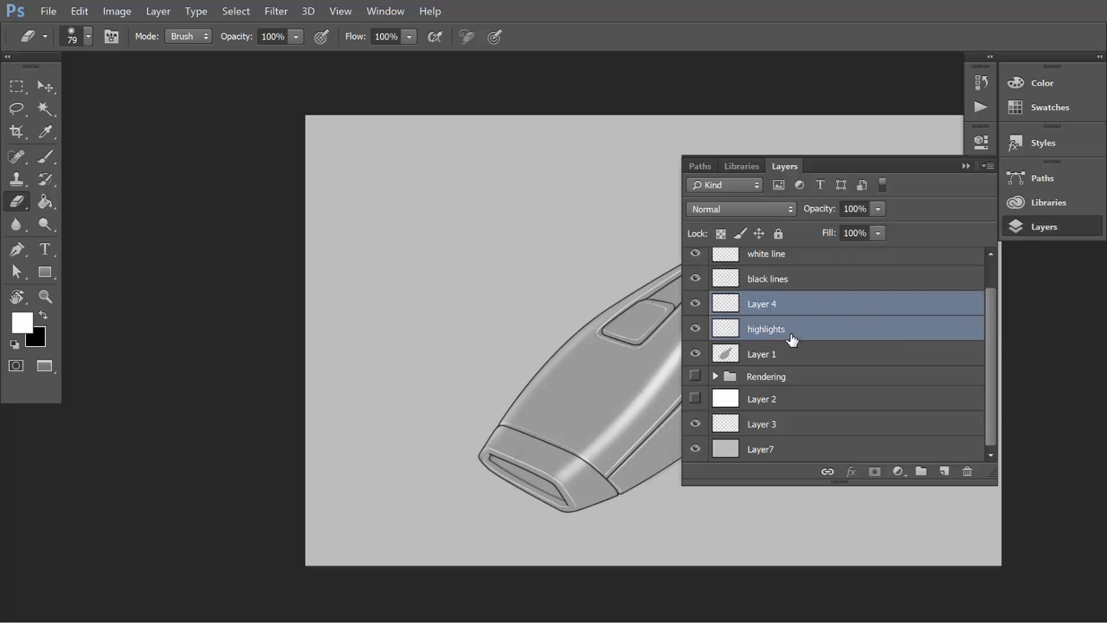
{"action": "key", "text": "ctrl+e"}
{"action": "double_click", "coordinate": [761, 329]}
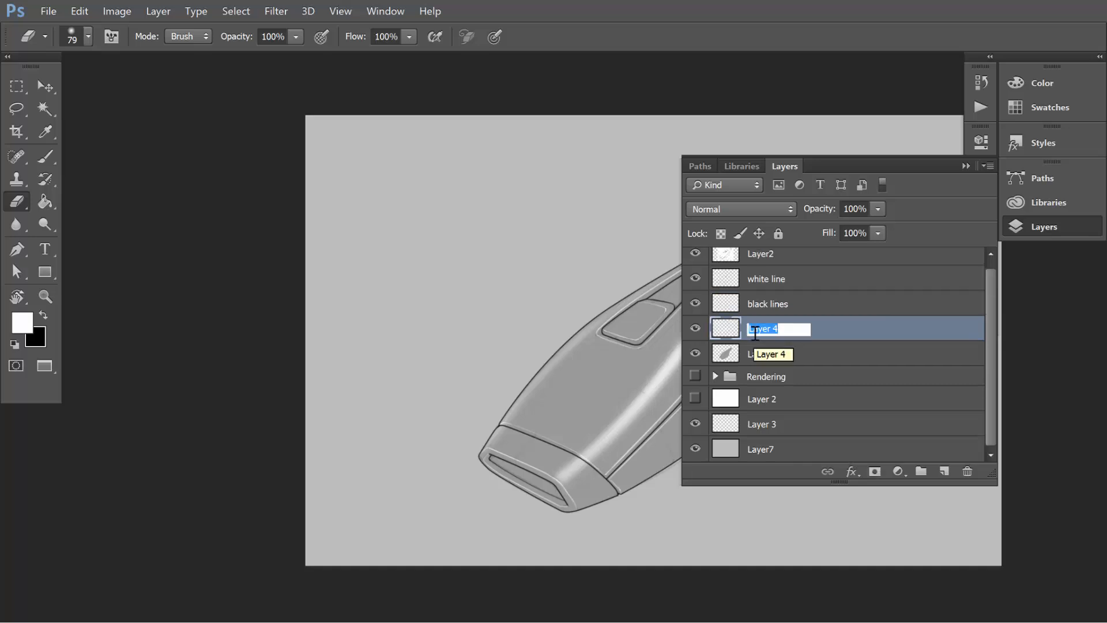
{"action": "type", "text": "highlights"}
{"action": "key", "text": "Return"}
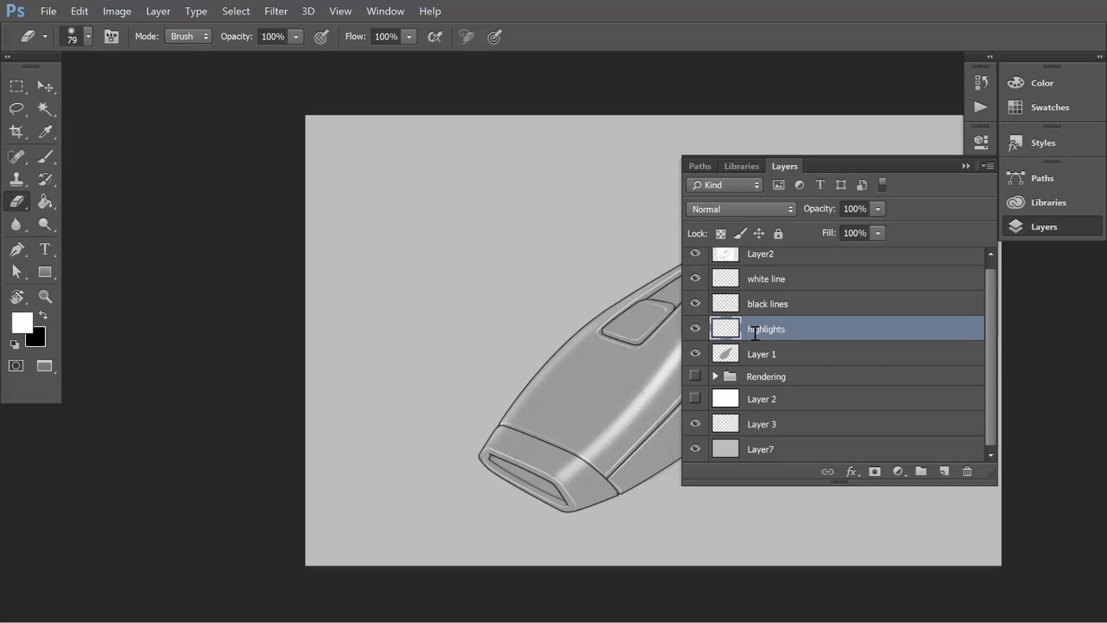
- Add a new layer named Shading above highlights and make black the foreground colour
{"action": "left_click", "coordinate": [944, 471]}
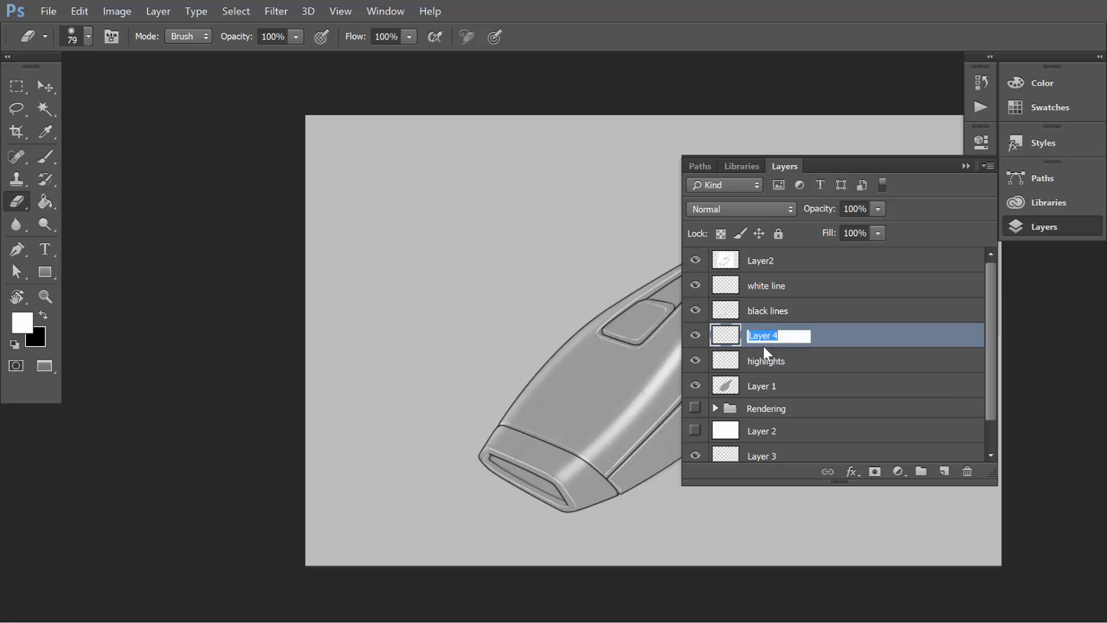
{"action": "type", "text": "Shading"}
{"action": "key", "text": "Return"}
{"action": "left_click", "coordinate": [967, 166]}
{"action": "key", "text": "x"}
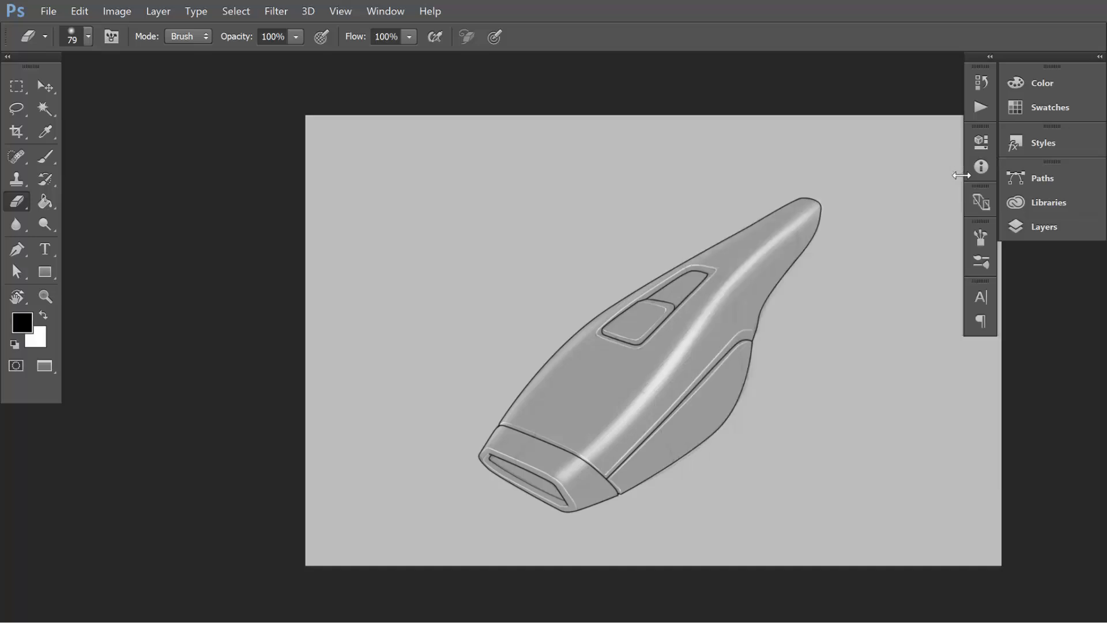
- Paint a soft black shadow along the vacuum's underside and lower handle edge with an 822 px brush at 16% opacity
{"action": "key", "text": "b"}
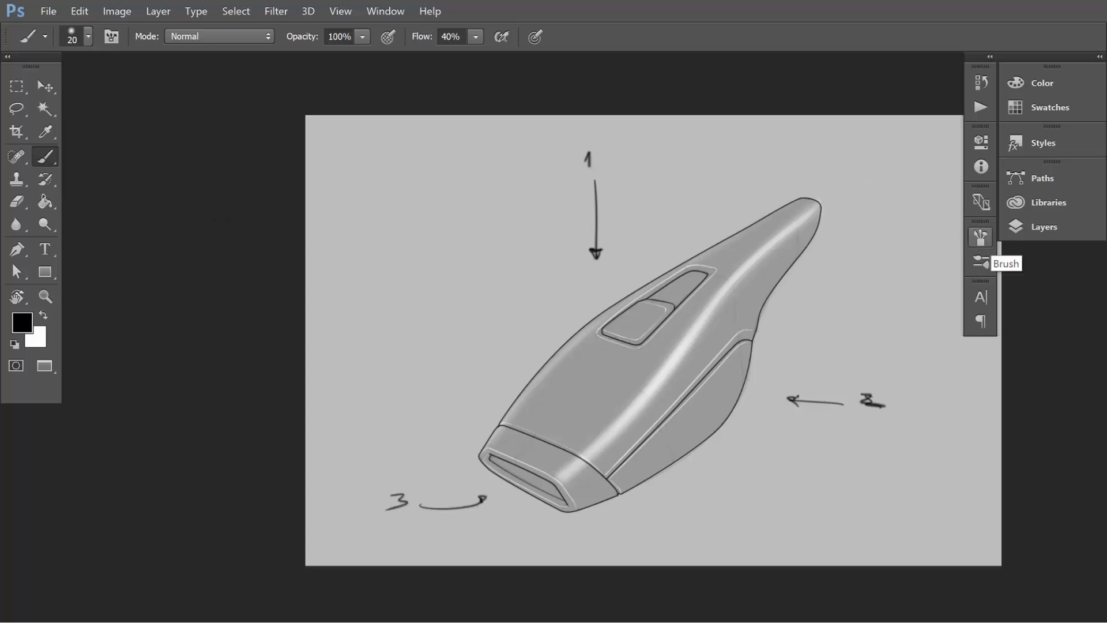
{"action": "mouse_move", "coordinate": [484, 304]}
{"action": "left_mouse_down"}
{"action": "mouse_move", "coordinate": [564, 329]}
{"action": "mouse_move", "coordinate": [665, 389]}
{"action": "mouse_move", "coordinate": [661, 570]}
{"action": "mouse_move", "coordinate": [697, 349]}
{"action": "mouse_move", "coordinate": [729, 233]}
{"action": "mouse_move", "coordinate": [728, 242]}
{"action": "left_mouse_up"}
{"action": "mouse_move", "coordinate": [727, 368]}
{"action": "left_mouse_down"}
{"action": "mouse_move", "coordinate": [800, 375]}
{"action": "mouse_move", "coordinate": [768, 351]}
{"action": "left_mouse_up"}
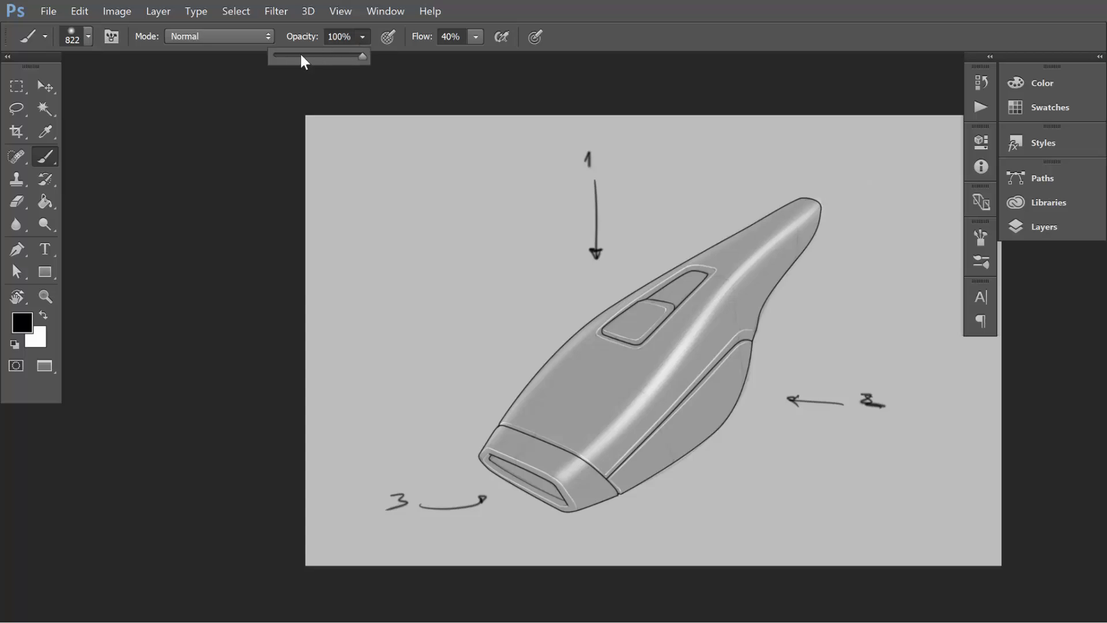
{"action": "left_click", "coordinate": [288, 57]}
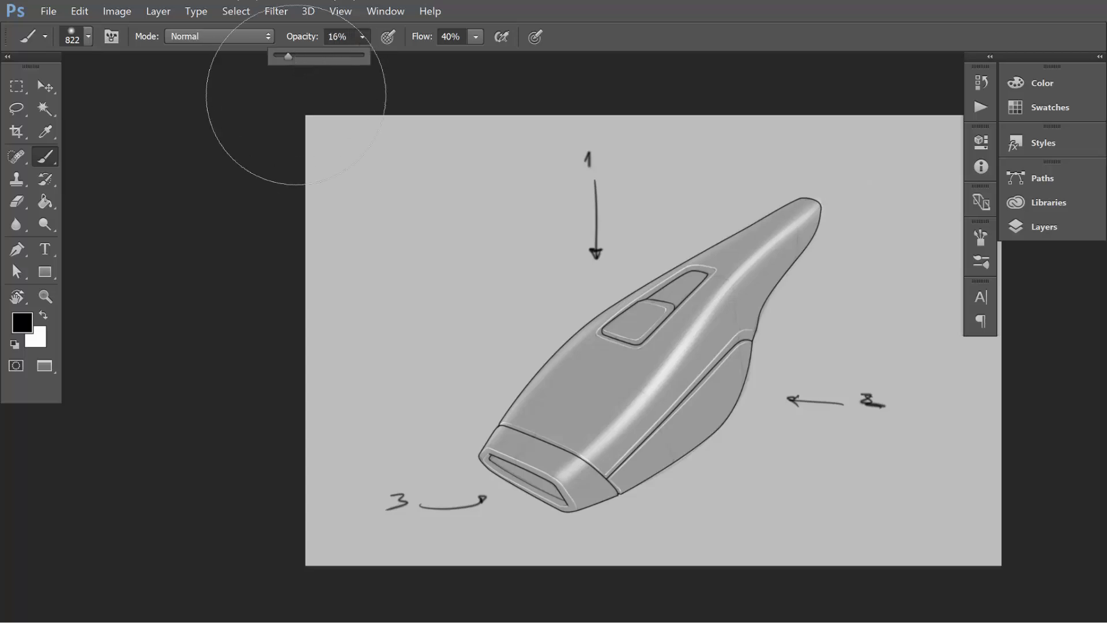
{"action": "left_click", "coordinate": [255, 205]}
{"action": "mouse_move", "coordinate": [655, 488]}
{"action": "left_mouse_down"}
{"action": "mouse_move", "coordinate": [613, 555]}
{"action": "mouse_move", "coordinate": [663, 475]}
{"action": "mouse_move", "coordinate": [594, 555]}
{"action": "mouse_move", "coordinate": [854, 241]}
{"action": "mouse_move", "coordinate": [606, 502]}
{"action": "mouse_move", "coordinate": [771, 403]}
{"action": "mouse_move", "coordinate": [756, 396]}
{"action": "mouse_move", "coordinate": [772, 340]}
{"action": "mouse_move", "coordinate": [623, 508]}
{"action": "mouse_move", "coordinate": [528, 562]}
{"action": "left_mouse_up"}
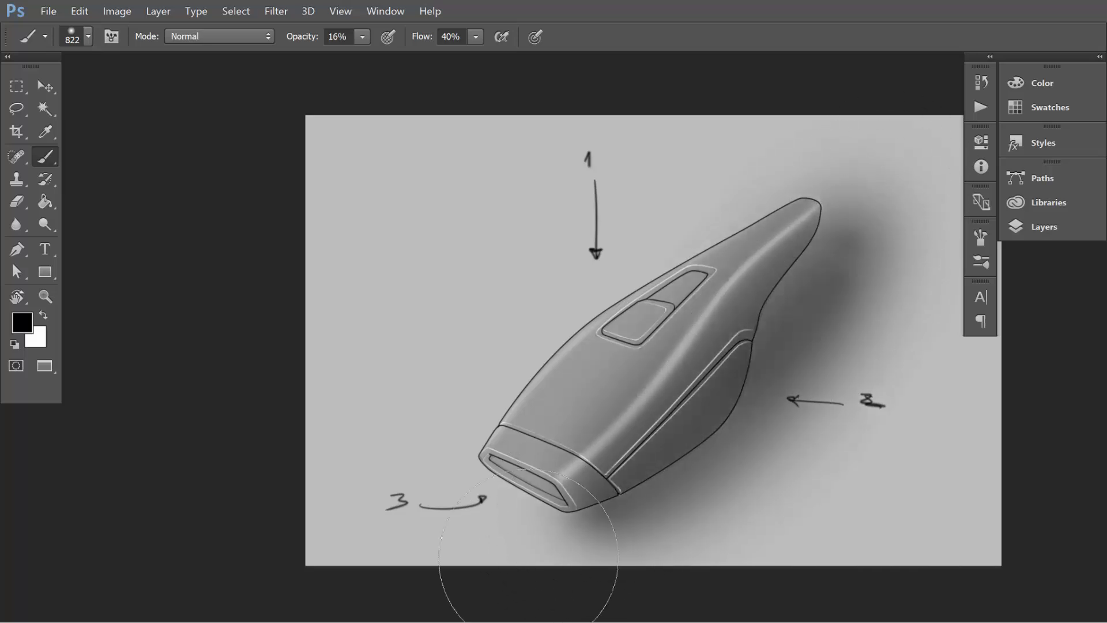
- Load the area outside the Overall contour path, delete the black overspill and arrow notes there, and deselect
{"action": "left_click", "coordinate": [1042, 178]}
{"action": "left_click", "coordinate": [806, 189]}
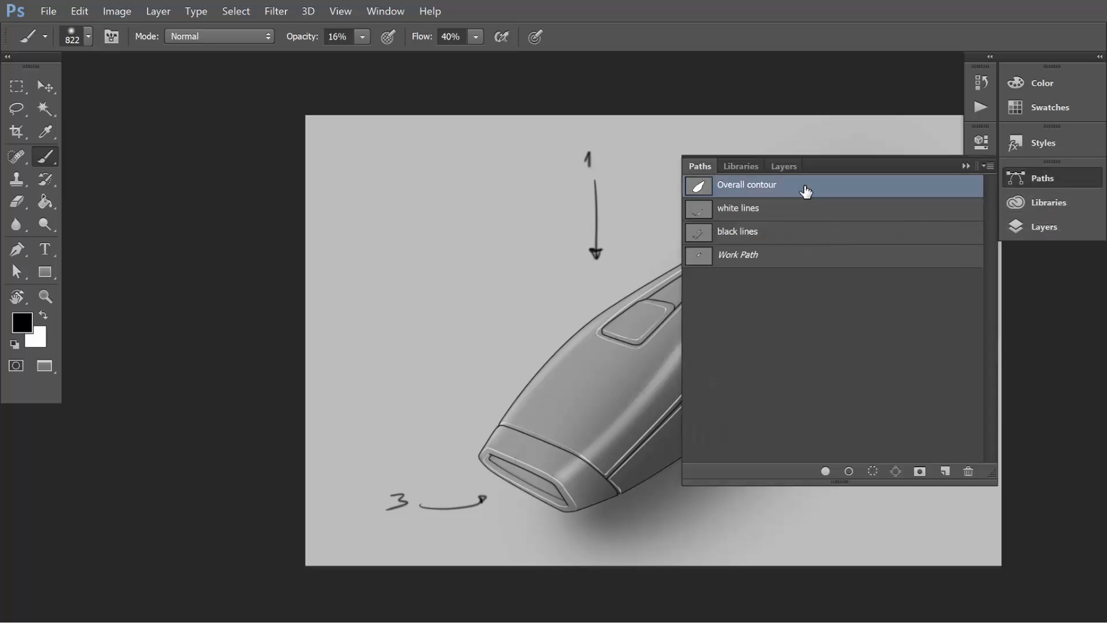
{"action": "key", "text": "ctrl+Return"}
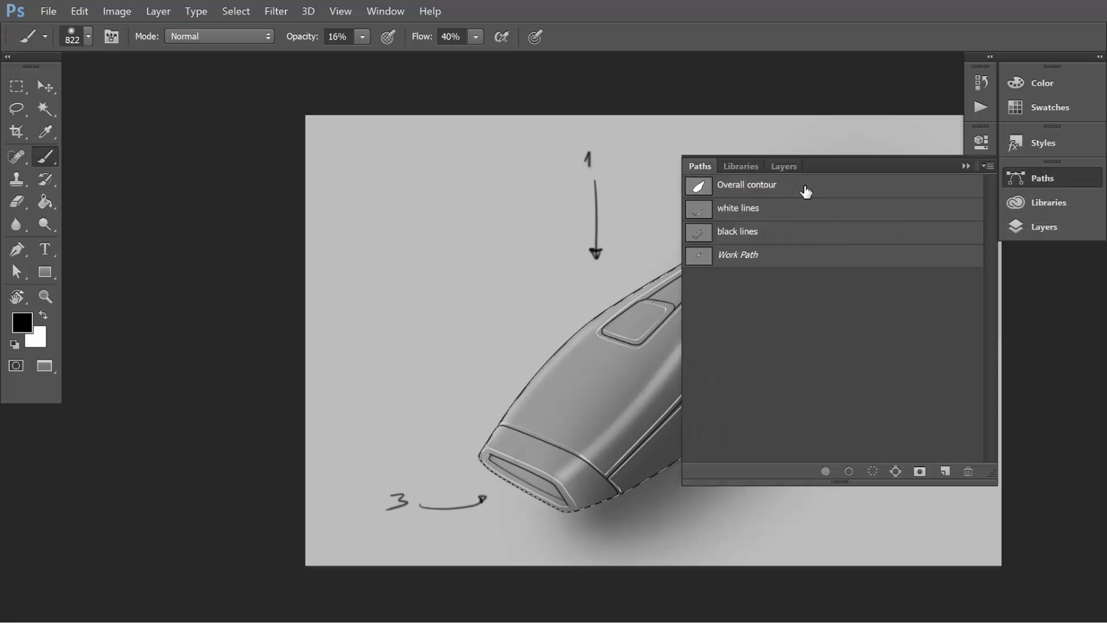
{"action": "key", "text": "ctrl+shift+i"}
{"action": "key", "text": "Delete"}
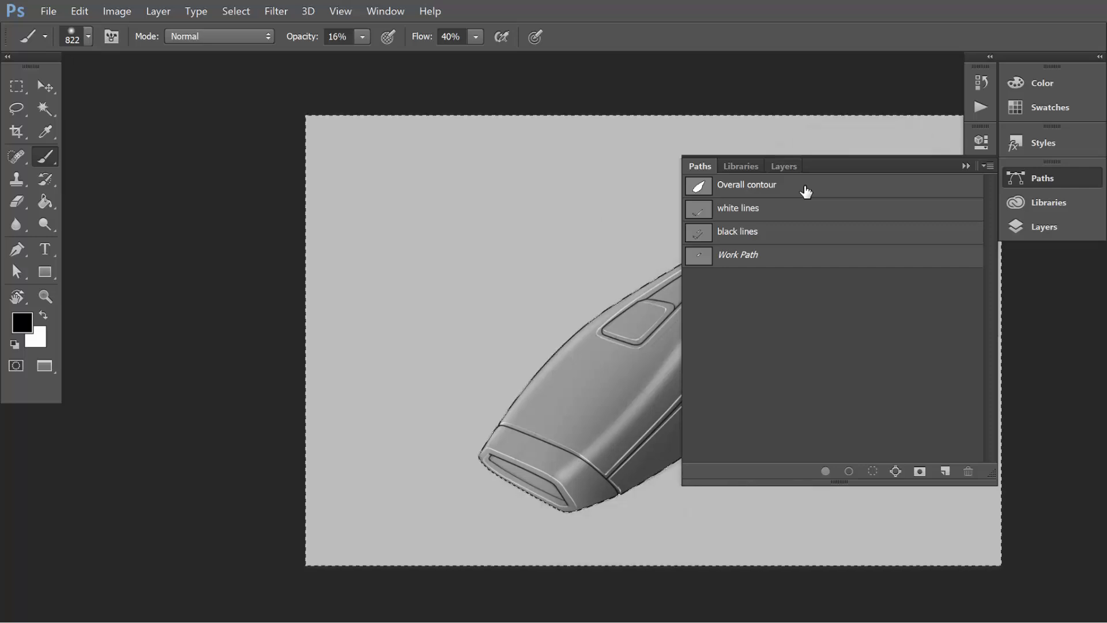
{"action": "left_click", "coordinate": [968, 165]}
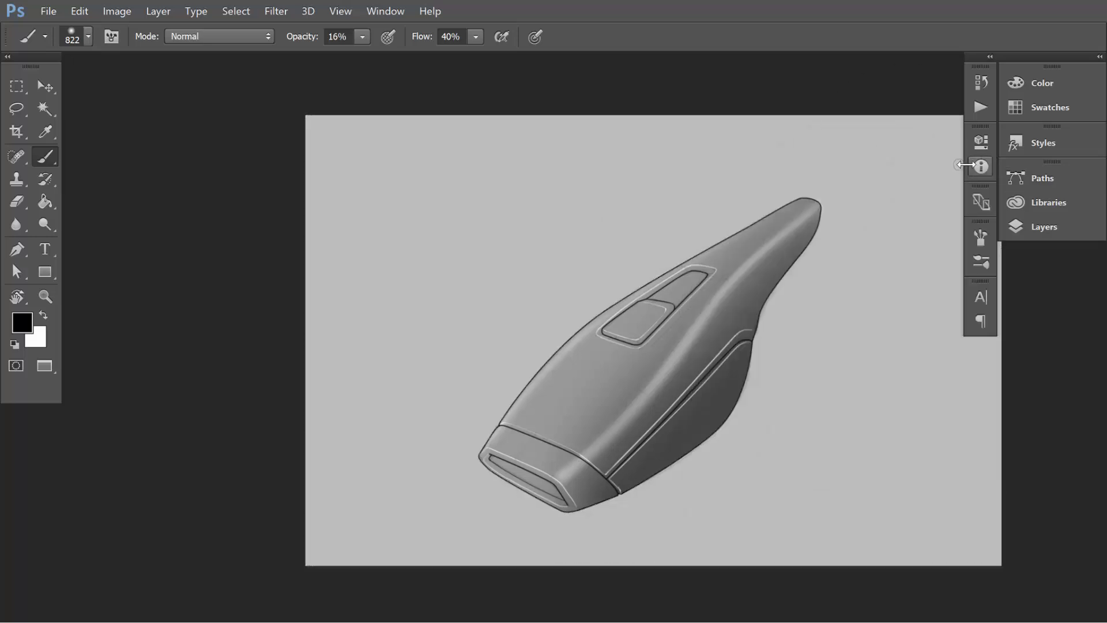
- Erase the dark shading from the body's upper surface and main highlight, from nozzle to handle, with a 147 px eraser at 100% opacity
{"action": "key", "text": "r"}
{"action": "mouse_move", "coordinate": [736, 477]}
{"action": "left_mouse_down"}
{"action": "mouse_move", "coordinate": [830, 362]}
{"action": "mouse_move", "coordinate": [530, 181]}
{"action": "mouse_move", "coordinate": [439, 242]}
{"action": "left_mouse_up"}
{"action": "key", "text": "e"}
{"action": "mouse_move", "coordinate": [438, 402]}
{"action": "left_mouse_down"}
{"action": "mouse_move", "coordinate": [498, 410]}
{"action": "mouse_move", "coordinate": [456, 403]}
{"action": "left_mouse_up"}
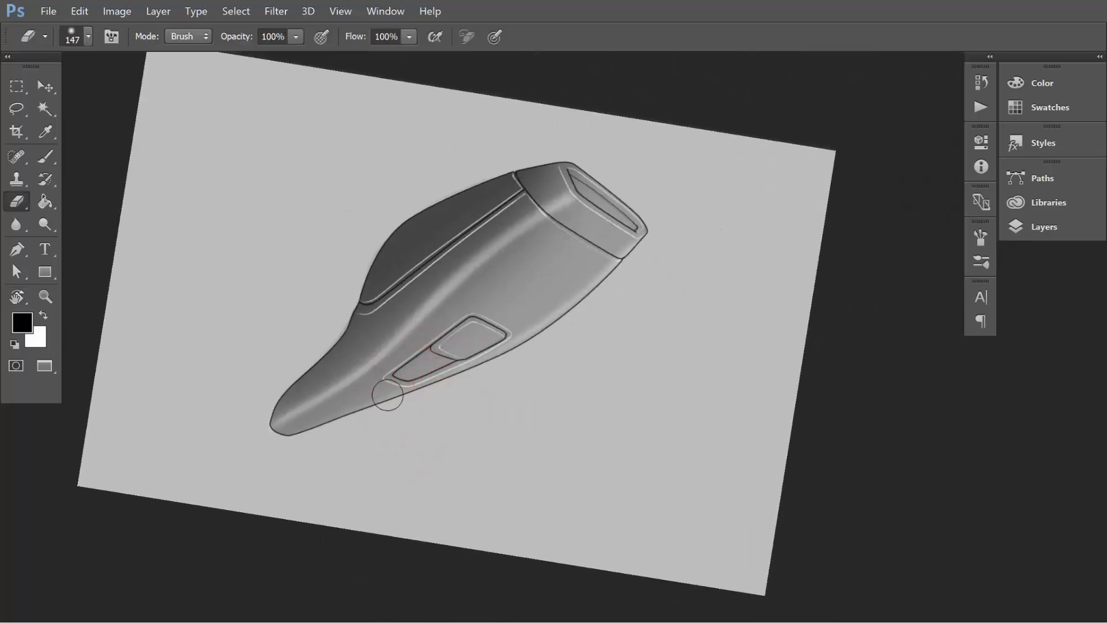
{"action": "left_click_drag", "start_coordinate": [387, 395], "coordinate": [301, 440]}
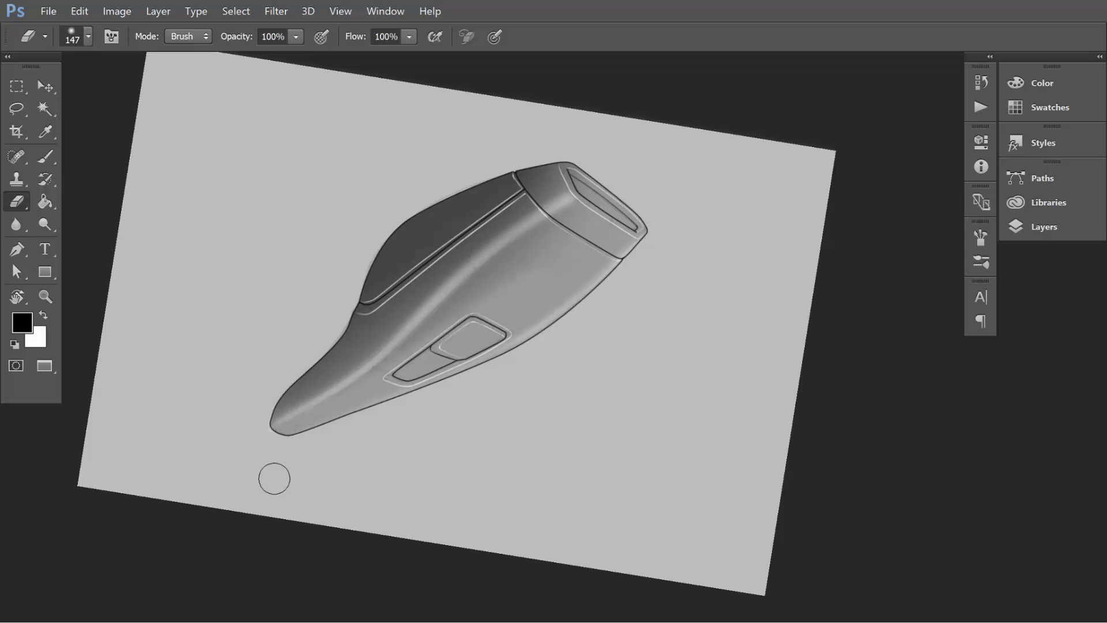
{"action": "left_click_drag", "start_coordinate": [477, 309], "coordinate": [552, 248]}
{"action": "mouse_move", "coordinate": [398, 348]}
{"action": "left_mouse_down"}
{"action": "mouse_move", "coordinate": [570, 219]}
{"action": "mouse_move", "coordinate": [466, 321]}
{"action": "left_mouse_up"}
{"action": "left_click_drag", "start_coordinate": [575, 224], "coordinate": [447, 289]}
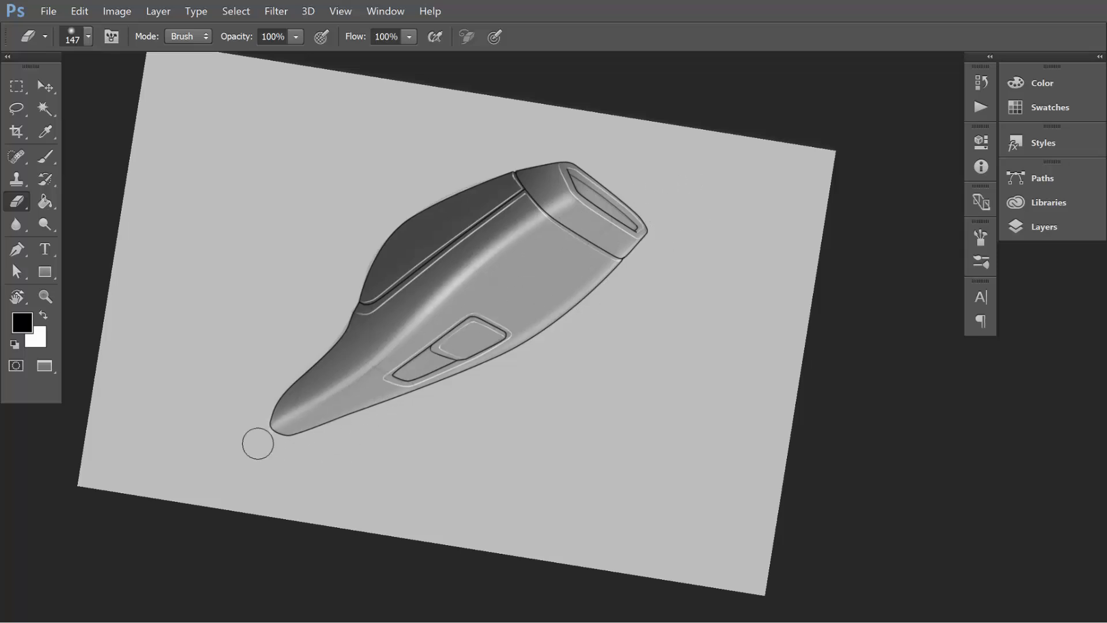
{"action": "left_click_drag", "start_coordinate": [258, 444], "coordinate": [504, 354]}
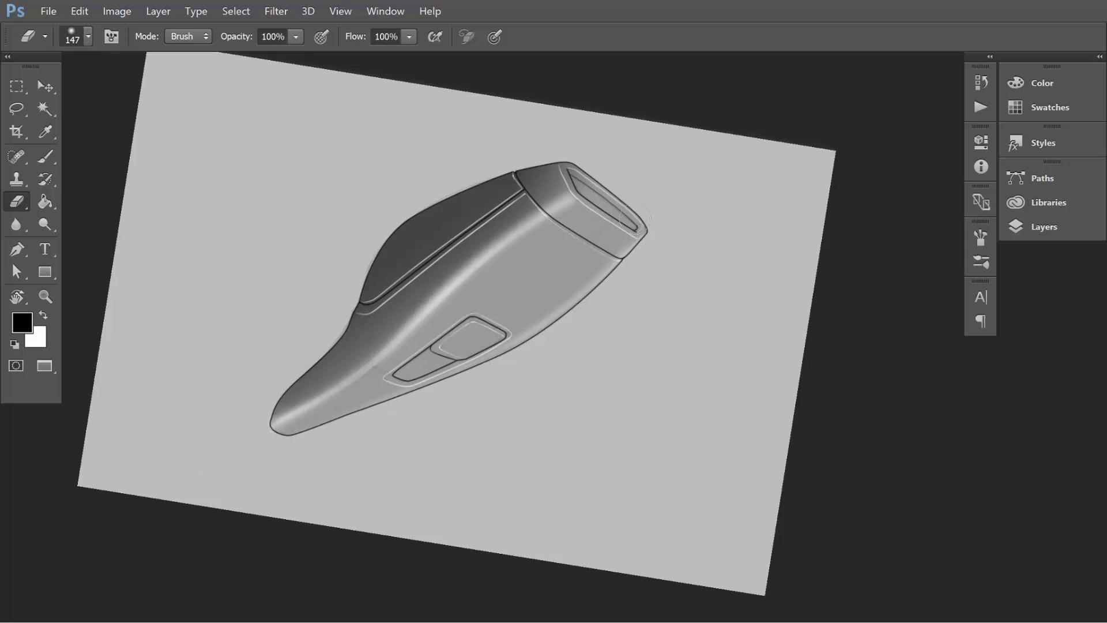
- Lighten the shading along the lower panel's outer edge with the 147 px eraser, and reduce the eraser to 50 px
{"action": "key", "text": "r"}
{"action": "mouse_move", "coordinate": [634, 219]}
{"action": "left_mouse_down"}
{"action": "mouse_move", "coordinate": [692, 338]}
{"action": "mouse_move", "coordinate": [769, 178]}
{"action": "mouse_move", "coordinate": [771, 472]}
{"action": "left_mouse_up"}
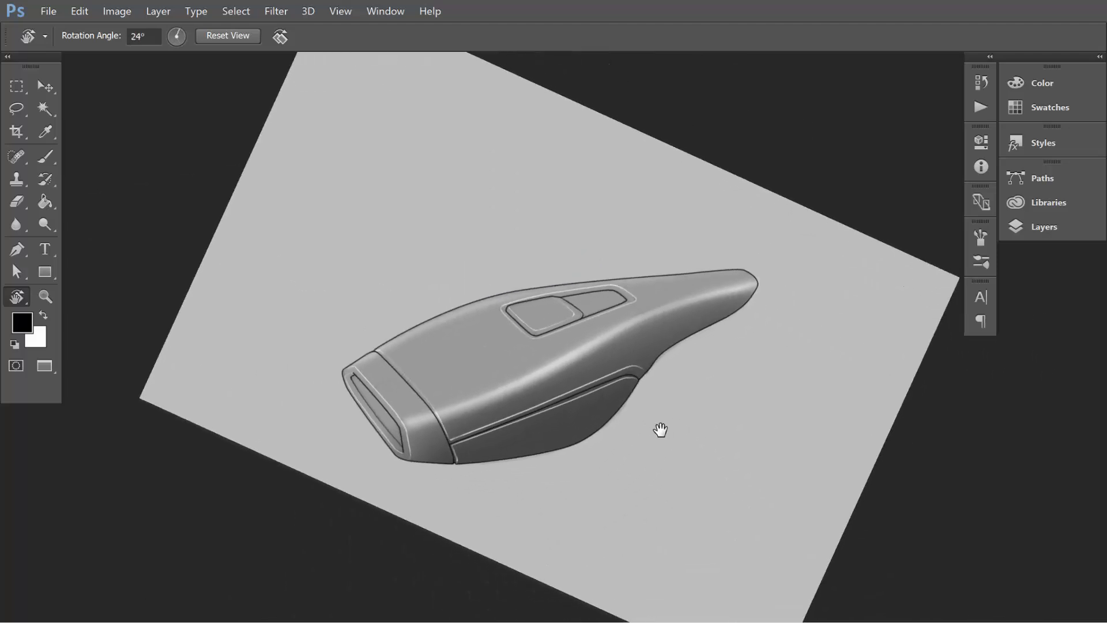
{"action": "mouse_move", "coordinate": [660, 430]}
{"action": "left_mouse_down"}
{"action": "mouse_move", "coordinate": [638, 514]}
{"action": "mouse_move", "coordinate": [580, 440]}
{"action": "left_mouse_up"}
{"action": "key", "text": "b"}
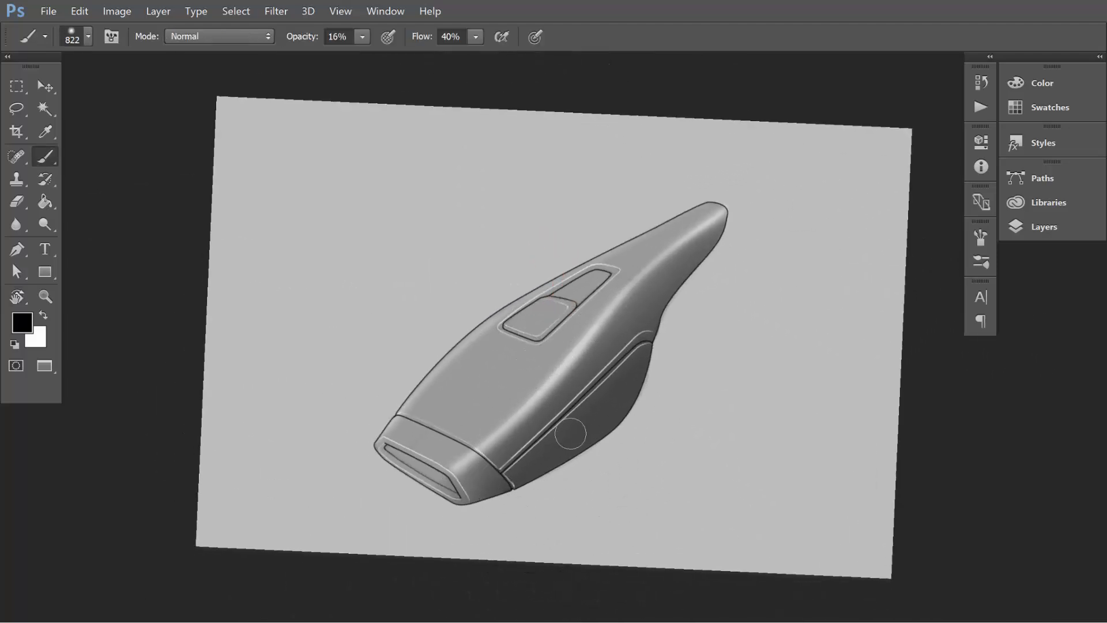
{"action": "key", "text": "e"}
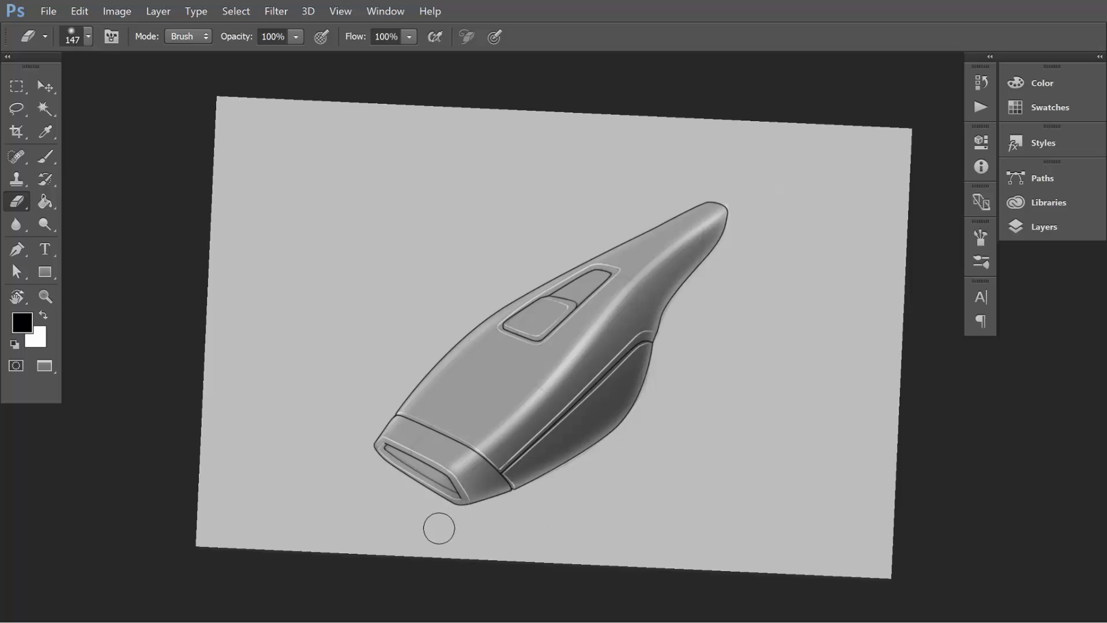
{"action": "left_click_drag", "start_coordinate": [483, 373], "coordinate": [509, 595]}
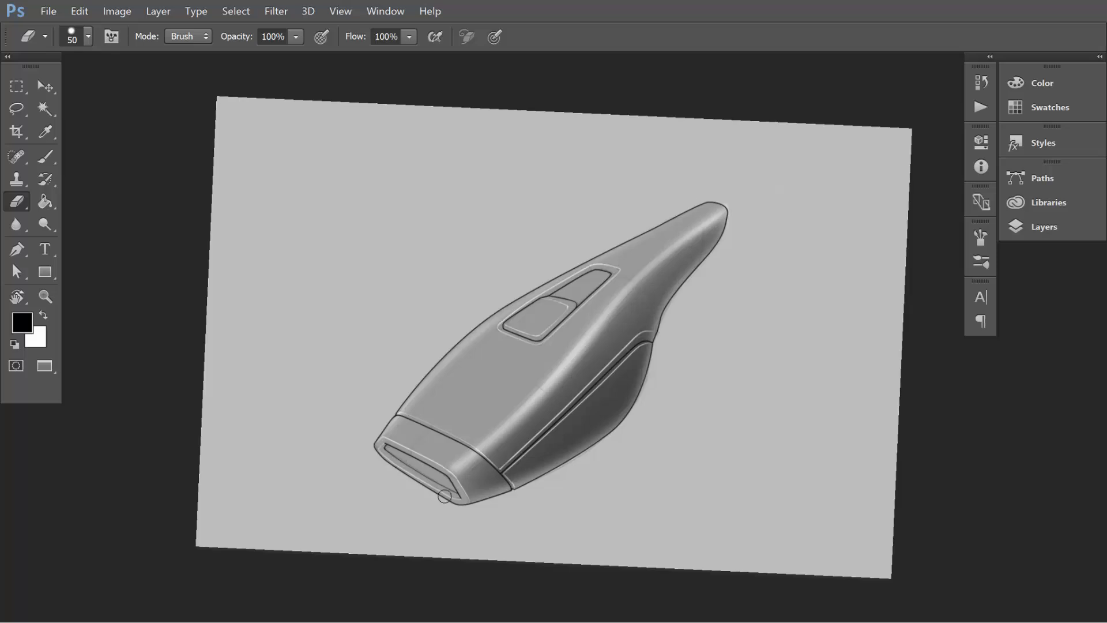
- Lower the opacity of the Shading layer and add a new layer above it
{"action": "left_click", "coordinate": [1043, 227]}
{"action": "left_click", "coordinate": [879, 210]}
{"action": "left_click_drag", "start_coordinate": [870, 230], "coordinate": [831, 230]}
{"action": "left_click", "coordinate": [1038, 228]}
{"action": "left_click", "coordinate": [1039, 227]}
{"action": "left_click", "coordinate": [1038, 228]}
- Paint a dark line of shading along the seam above the lower panel with a 100 px brush at 16% opacity
{"action": "key", "text": "b"}
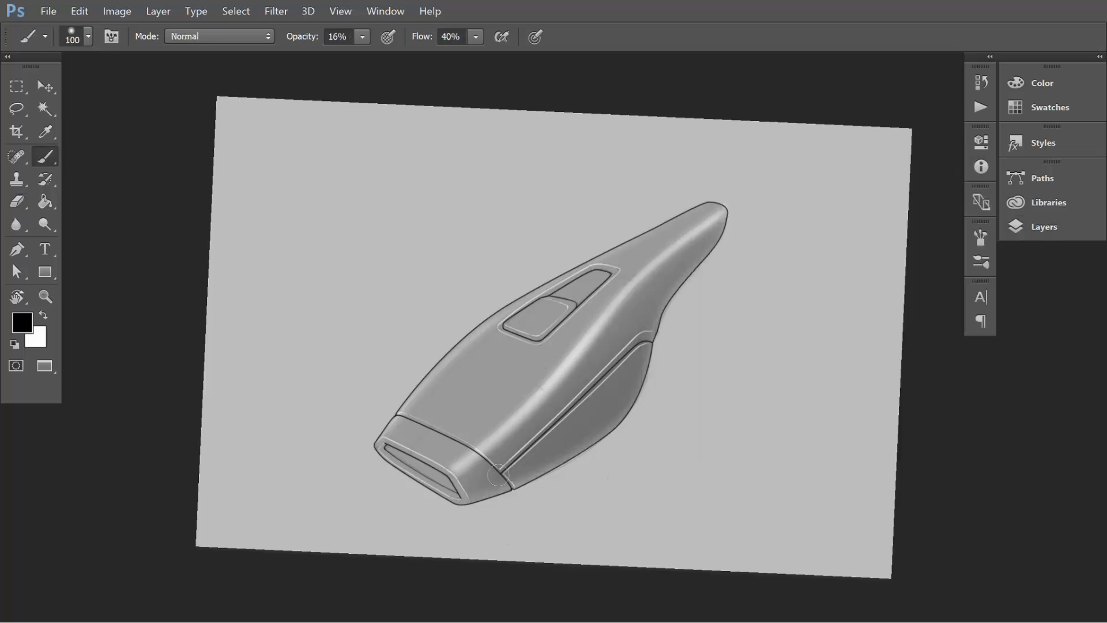
{"action": "left_click_drag", "start_coordinate": [498, 476], "coordinate": [658, 333]}
{"action": "left_click_drag", "start_coordinate": [532, 439], "coordinate": [663, 333]}
{"action": "key", "text": "e"}
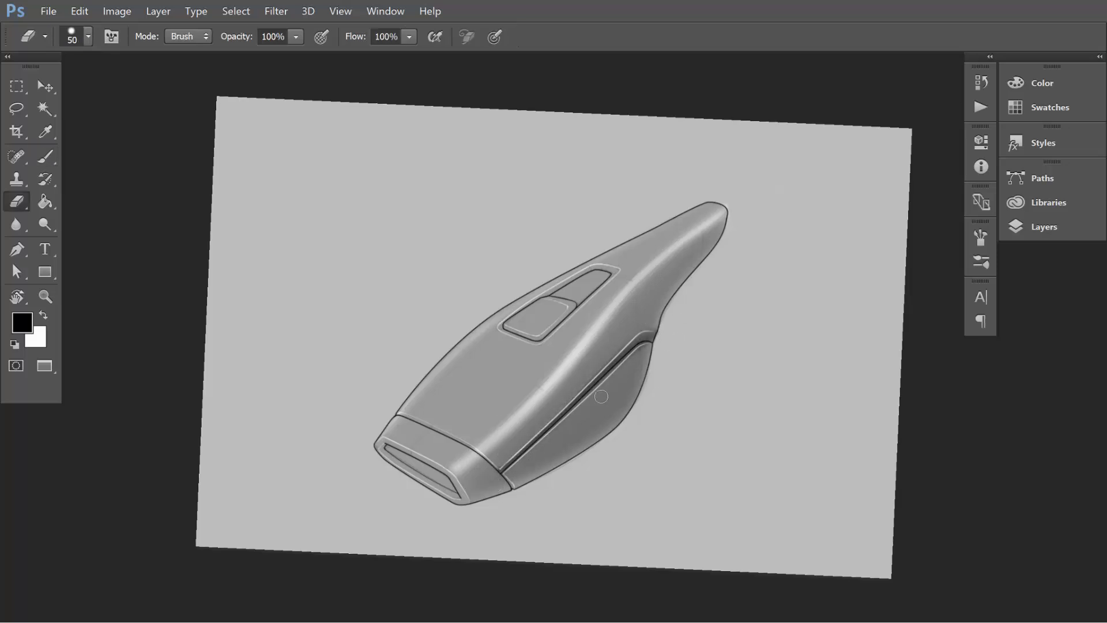
- Merge Layer 4 with the Shading layer and add a new empty layer above the merged one
{"action": "left_click", "coordinate": [1043, 227]}
{"action": "left_click", "coordinate": [788, 363], "text": "shift"}
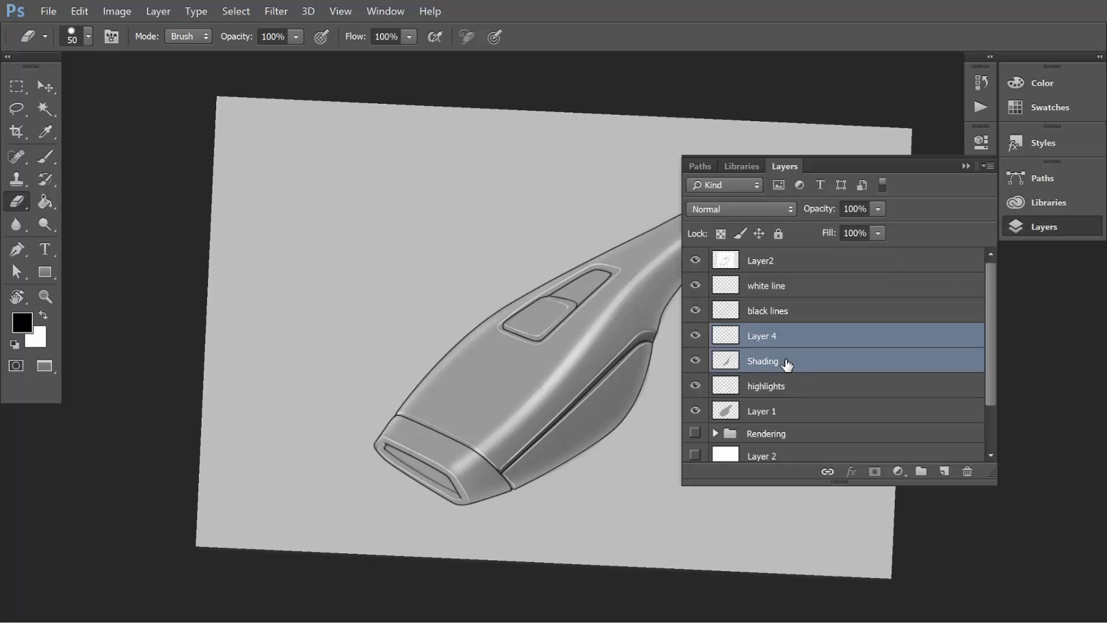
{"action": "key", "text": "ctrl+e"}
{"action": "left_click", "coordinate": [944, 472]}
{"action": "left_click", "coordinate": [967, 167]}
- Paint black shading over the nozzle opening, clear the spill outside the contour, and erase it from the nozzle's upper face at 50 px
{"action": "key", "text": "b"}
{"action": "mouse_move", "coordinate": [399, 445]}
{"action": "left_mouse_down"}
{"action": "mouse_move", "coordinate": [433, 482]}
{"action": "mouse_move", "coordinate": [501, 517]}
{"action": "left_mouse_up"}
{"action": "left_click", "coordinate": [1042, 178]}
{"action": "left_click", "coordinate": [818, 190], "text": "ctrl"}
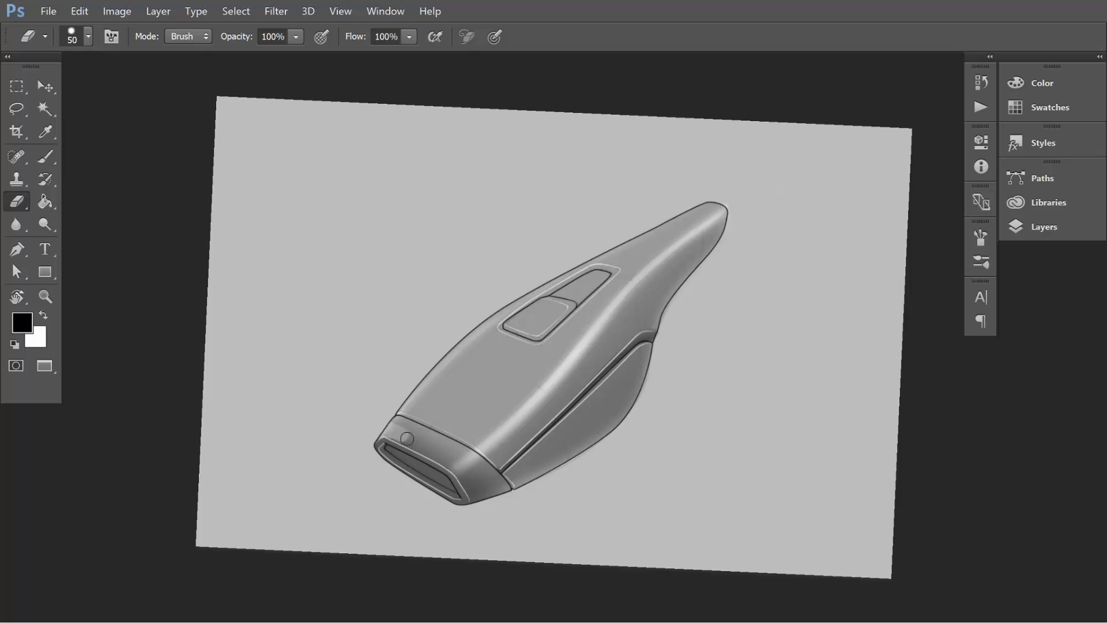
{"action": "left_click_drag", "start_coordinate": [408, 439], "coordinate": [423, 438]}
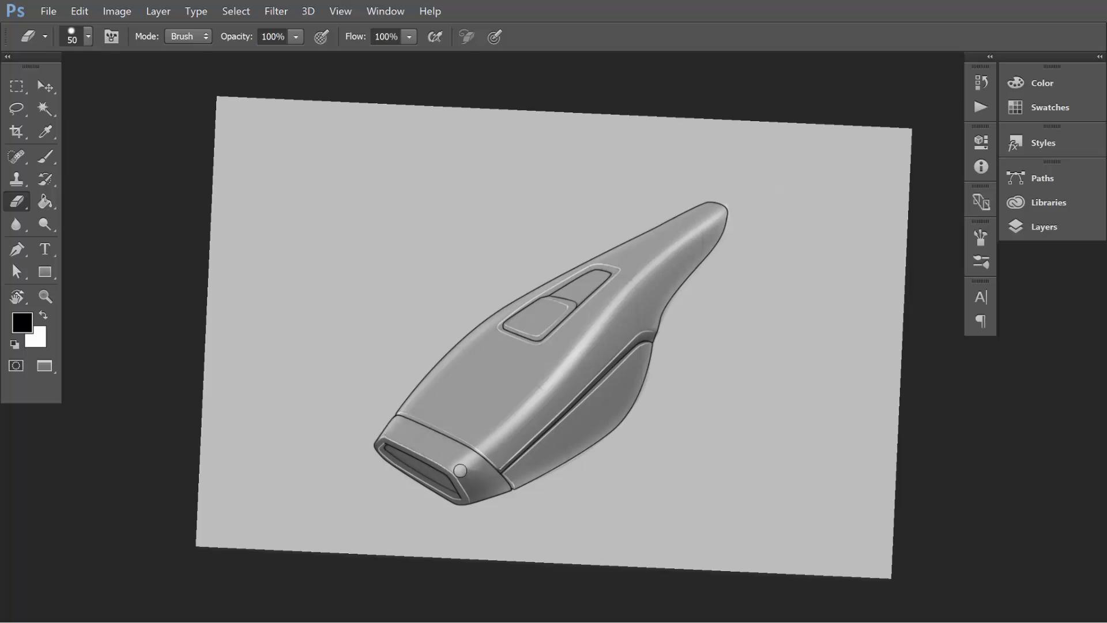
- Erase the dark shading from the lower inner rim of the nozzle opening with a 9 px eraser
{"action": "key", "text": "z"}
{"action": "mouse_move", "coordinate": [495, 554]}
{"action": "left_mouse_down"}
{"action": "mouse_move", "coordinate": [481, 494]}
{"action": "mouse_move", "coordinate": [670, 537]}
{"action": "mouse_move", "coordinate": [586, 497]}
{"action": "mouse_move", "coordinate": [640, 476]}
{"action": "mouse_move", "coordinate": [432, 481]}
{"action": "mouse_move", "coordinate": [489, 456]}
{"action": "mouse_move", "coordinate": [450, 455]}
{"action": "mouse_move", "coordinate": [535, 400]}
{"action": "mouse_move", "coordinate": [431, 476]}
{"action": "mouse_move", "coordinate": [683, 357]}
{"action": "left_mouse_up"}
{"action": "key", "text": "r"}
{"action": "key", "text": "x"}
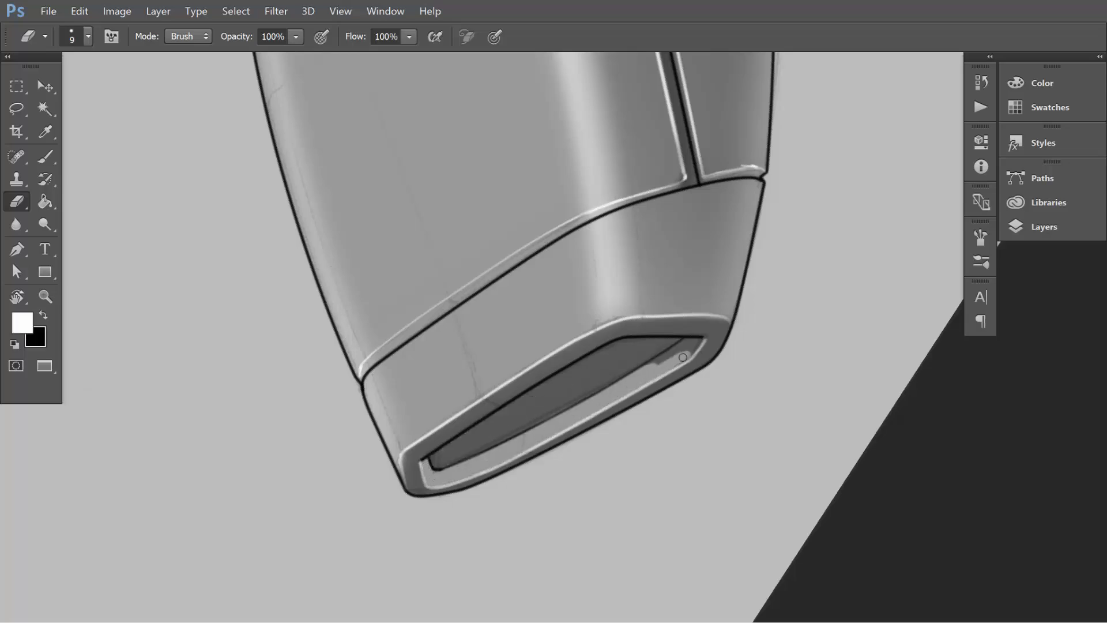
{"action": "key", "text": "z"}
{"action": "key", "text": "r"}
{"action": "key", "text": "Escape"}
{"action": "key", "text": "z"}
- Merge the nozzle shading into Layer 4, darken the nozzle rim on a new layer with a 90 px black brush, and erase the excess
{"action": "left_click", "coordinate": [1044, 226]}
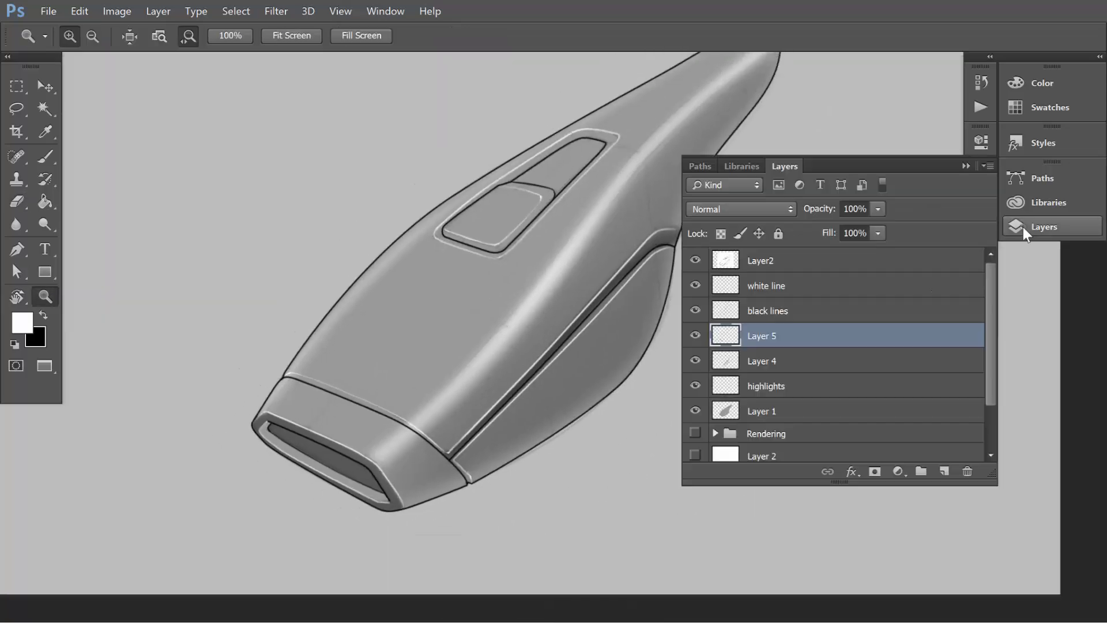
{"action": "left_click", "coordinate": [273, 422]}
{"action": "key", "text": "b"}
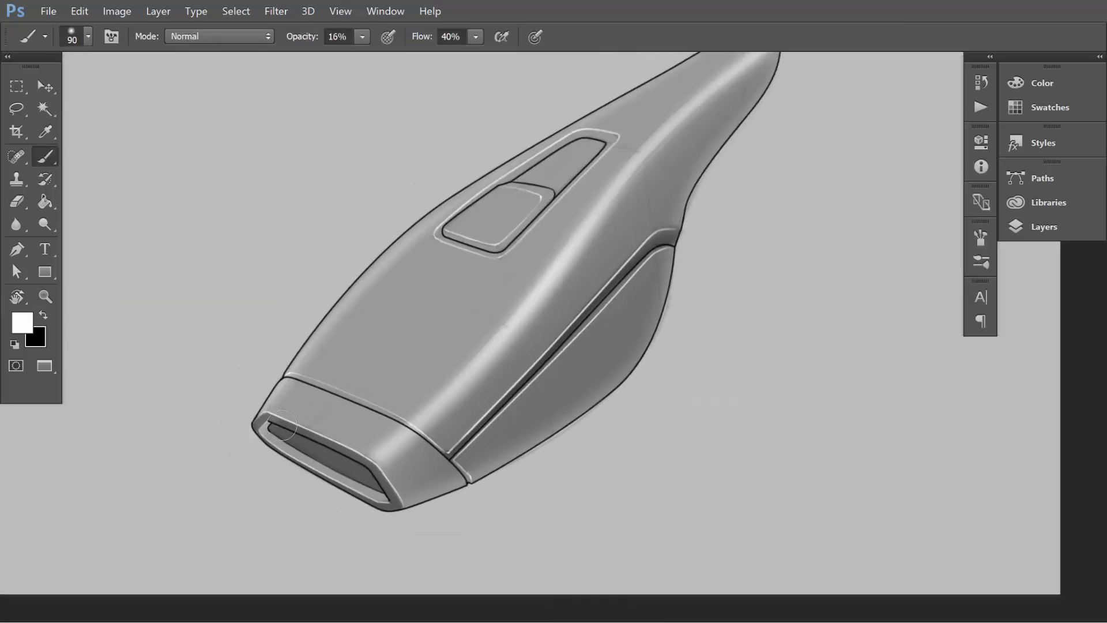
{"action": "key", "text": "x"}
{"action": "mouse_move", "coordinate": [271, 424]}
{"action": "left_mouse_down"}
{"action": "mouse_move", "coordinate": [245, 447]}
{"action": "mouse_move", "coordinate": [288, 360]}
{"action": "mouse_move", "coordinate": [268, 351]}
{"action": "left_mouse_up"}
{"action": "scroll", "coordinate": [251, 462], "scroll_direction": "up", "scroll_amount": 2}
{"action": "key", "text": "e"}
{"action": "mouse_move", "coordinate": [328, 379]}
{"action": "left_mouse_down"}
{"action": "mouse_move", "coordinate": [229, 421]}
{"action": "mouse_move", "coordinate": [280, 442]}
{"action": "mouse_move", "coordinate": [254, 382]}
{"action": "left_mouse_up"}
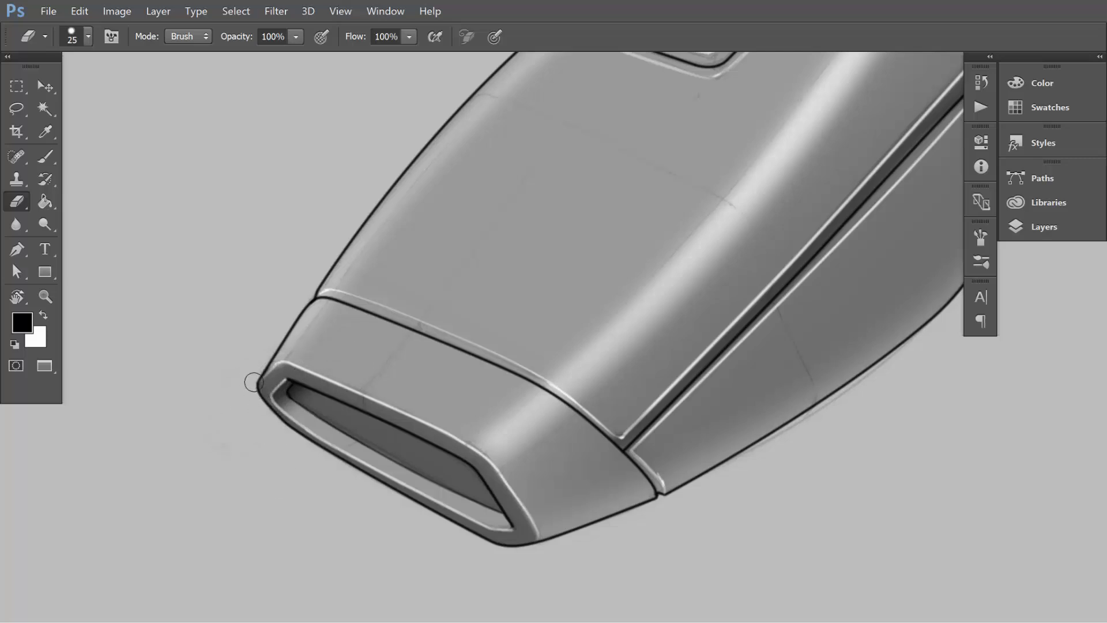
{"action": "mouse_move", "coordinate": [323, 443]}
{"action": "left_mouse_down"}
{"action": "mouse_move", "coordinate": [307, 470]}
{"action": "mouse_move", "coordinate": [265, 423]}
{"action": "left_mouse_up"}
{"action": "scroll", "coordinate": [285, 404], "scroll_direction": "down", "scroll_amount": 5}
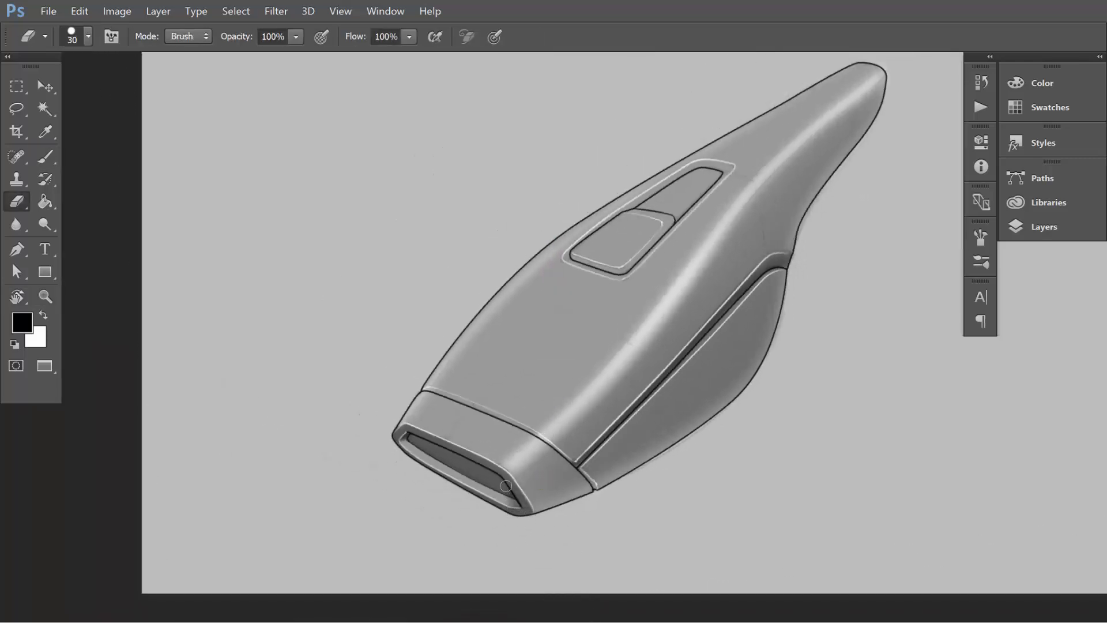
{"action": "left_click_drag", "start_coordinate": [570, 471], "coordinate": [588, 472]}
- Merge Layer 6 into Layer 4 and make white the foreground colour
{"action": "key", "text": "z"}
{"action": "left_click", "coordinate": [667, 450], "text": "alt"}
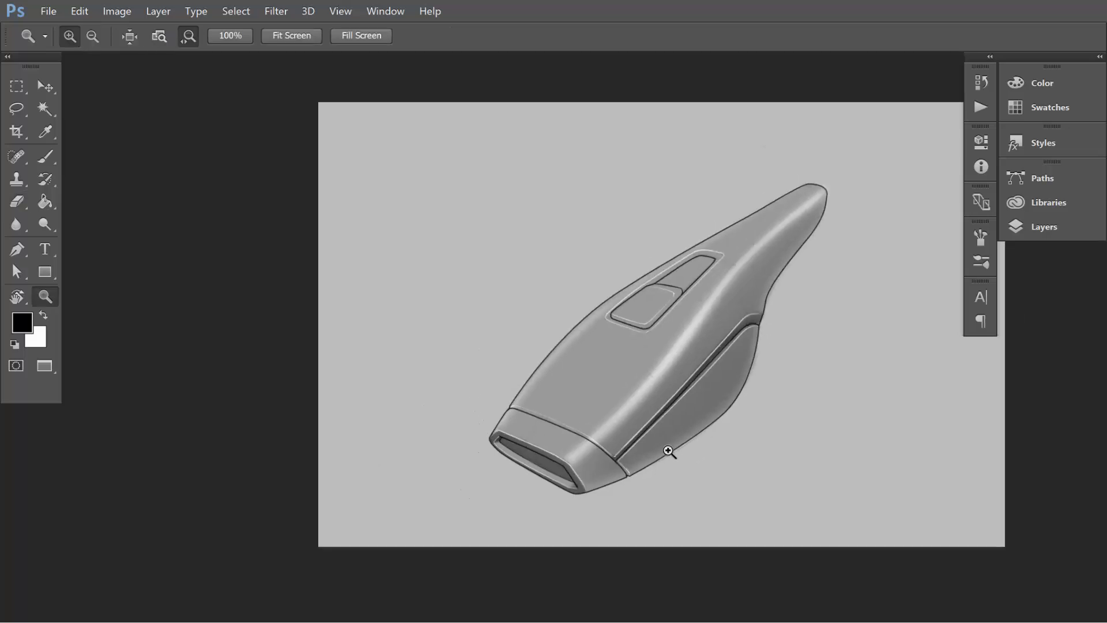
{"action": "left_click", "coordinate": [462, 403]}
{"action": "key", "text": "x"}
{"action": "key", "text": "F7"}
{"action": "key", "text": "ctrl+e"}
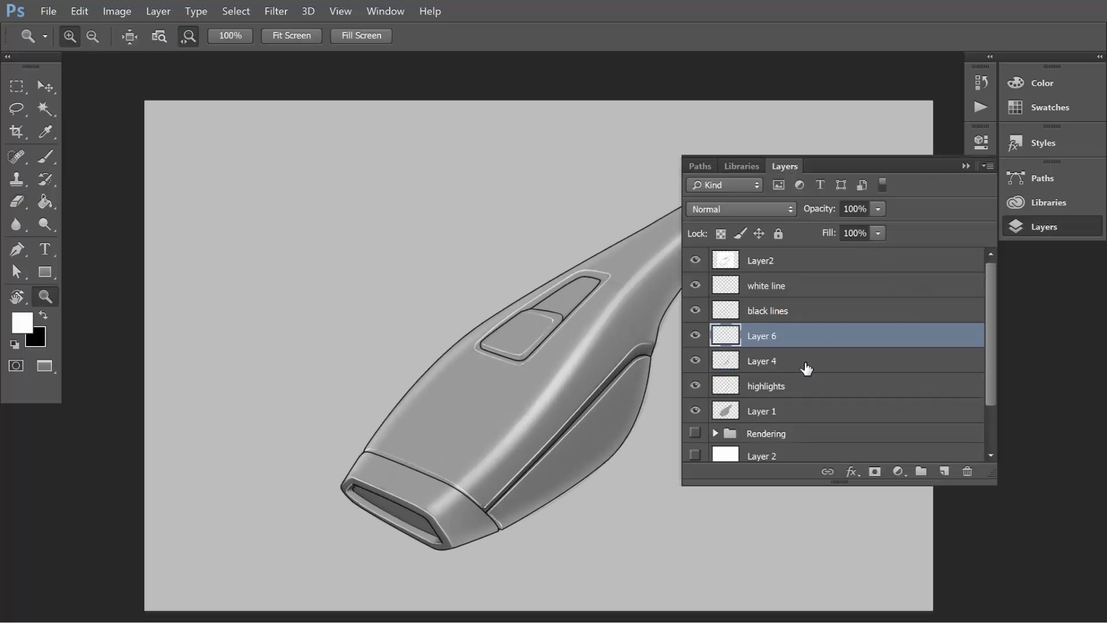
- On a new layer, brush soft white over the upper body at 581 px and 16% opacity, and delete the spill outside the Overall contour path
{"action": "left_click_drag", "start_coordinate": [592, 457], "coordinate": [471, 497]}
{"action": "key", "text": "b"}
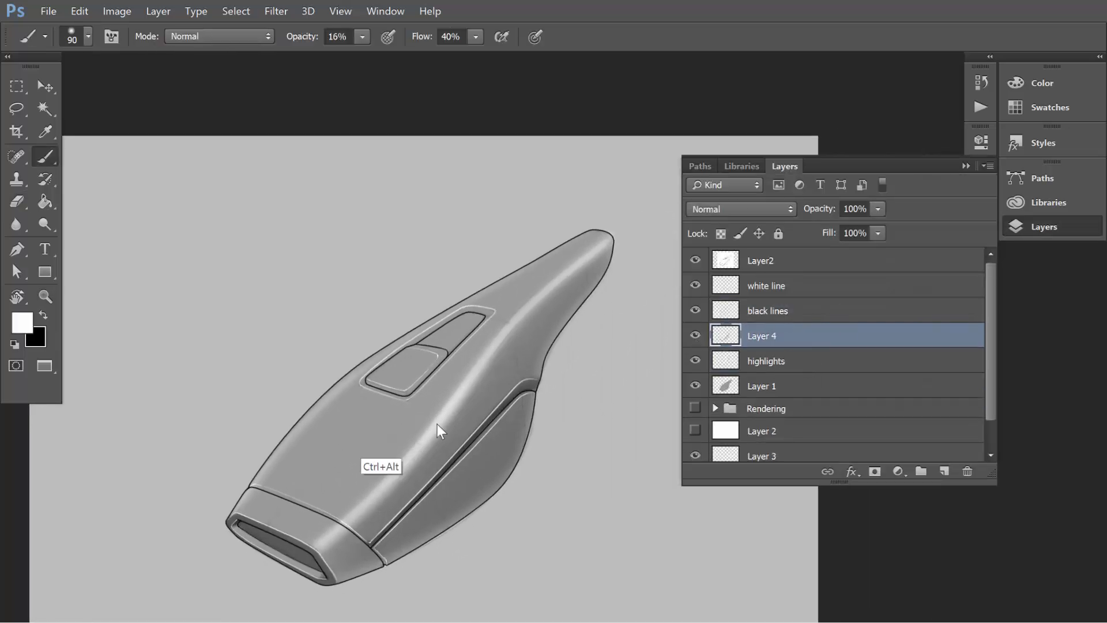
{"action": "left_click_drag", "start_coordinate": [612, 242], "coordinate": [279, 482]}
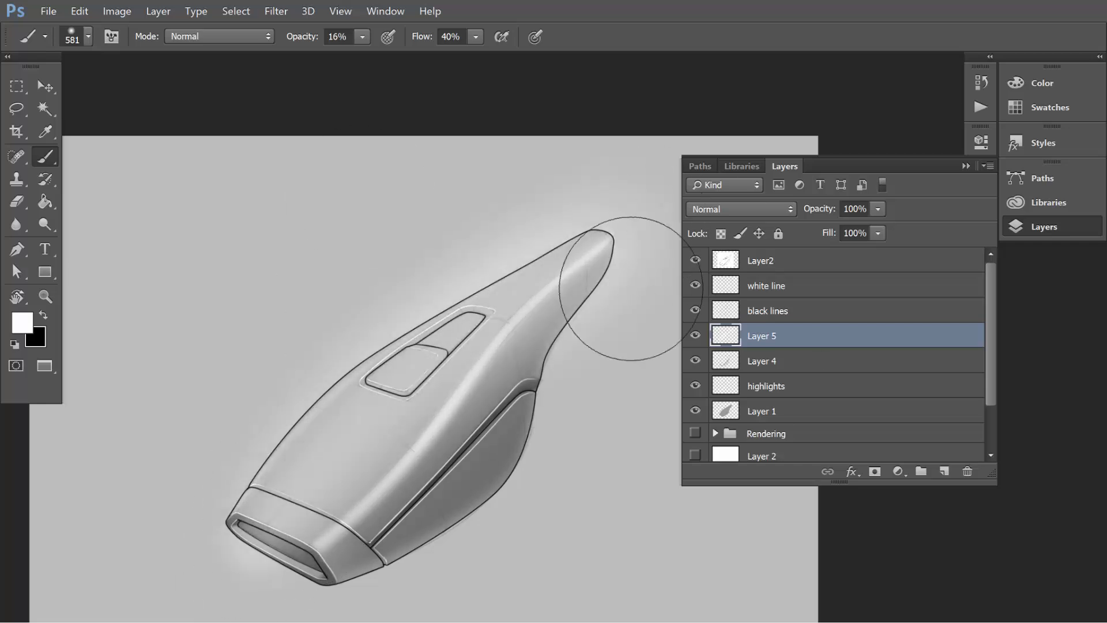
{"action": "left_click", "coordinate": [1040, 183]}
{"action": "left_click", "coordinate": [767, 190]}
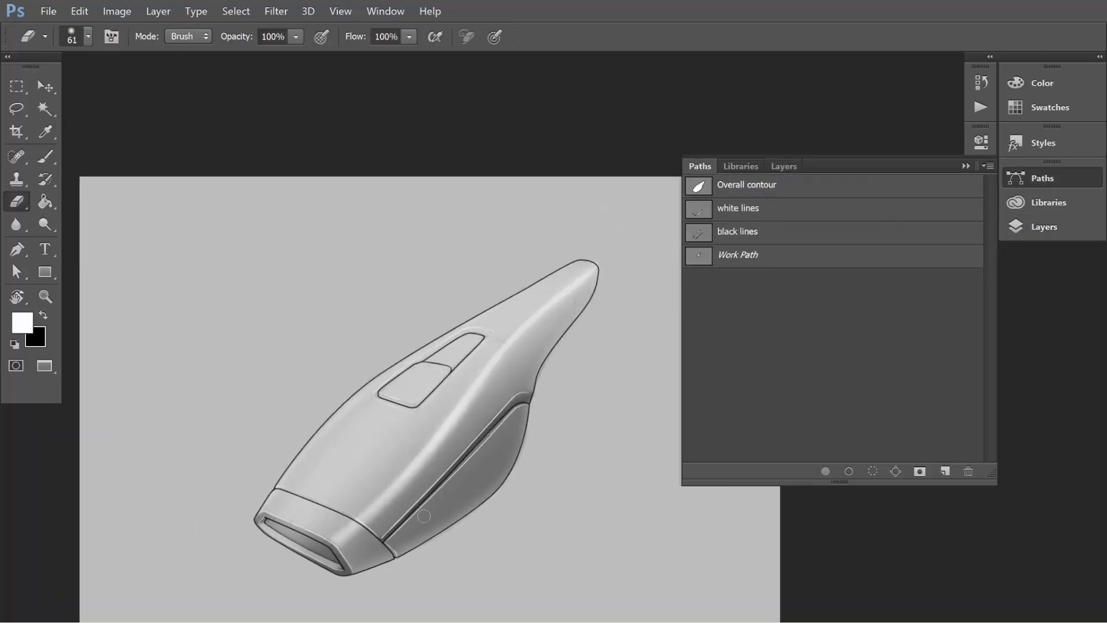
- Erase the white glow from the lower panel, the body's side and the nozzle opening with a soft eraser of 61 to 110 px
{"action": "mouse_move", "coordinate": [423, 516]}
{"action": "left_mouse_down"}
{"action": "mouse_move", "coordinate": [448, 534]}
{"action": "mouse_move", "coordinate": [475, 359]}
{"action": "left_mouse_up"}
{"action": "left_click_drag", "start_coordinate": [463, 440], "coordinate": [566, 243]}
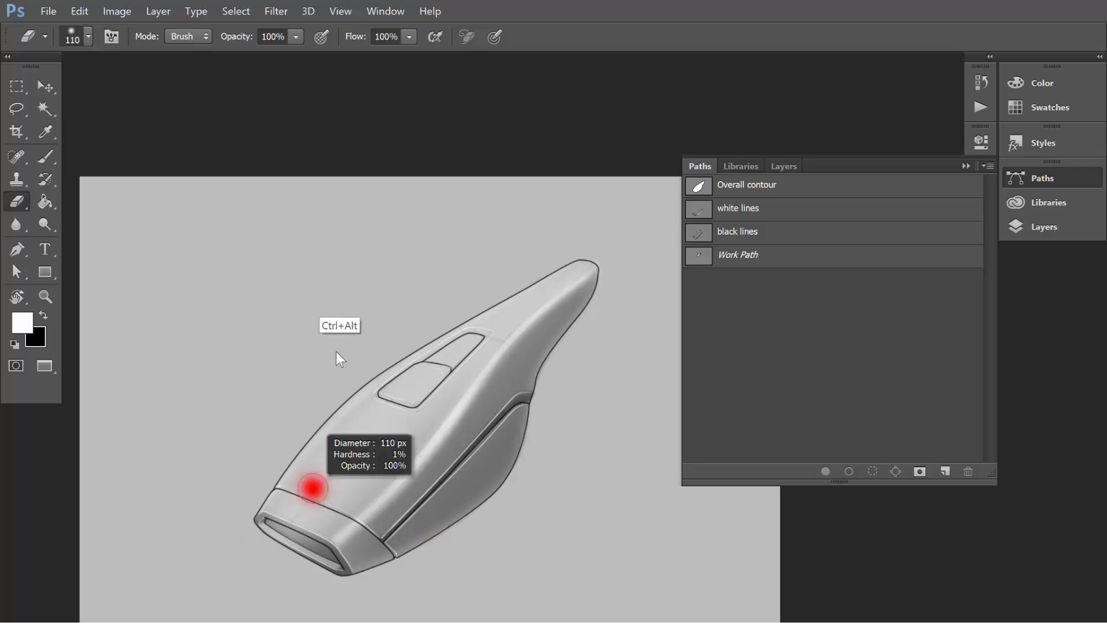
{"action": "left_click_drag", "start_coordinate": [313, 487], "coordinate": [264, 529]}
- Soften the white glow on the body with a large eraser up to 491 px at 20% opacity, and view the rendering full screen
{"action": "mouse_move", "coordinate": [314, 348]}
{"action": "left_mouse_down"}
{"action": "mouse_move", "coordinate": [323, 347]}
{"action": "mouse_move", "coordinate": [291, 319]}
{"action": "left_mouse_up"}
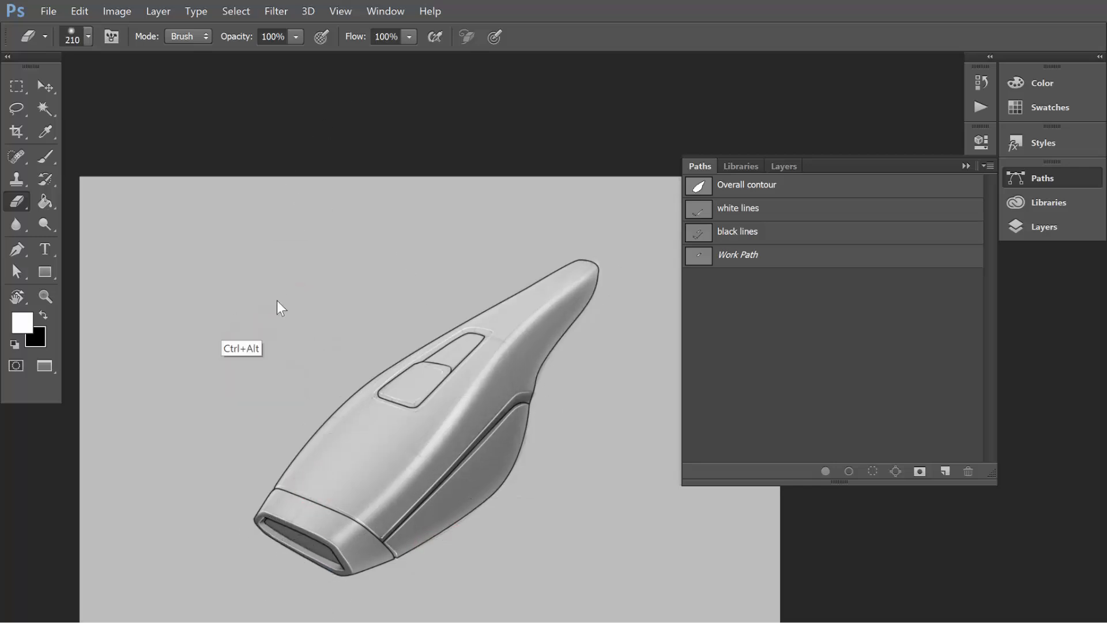
{"action": "key", "text": "2"}
{"action": "left_click_drag", "start_coordinate": [202, 485], "coordinate": [317, 347]}
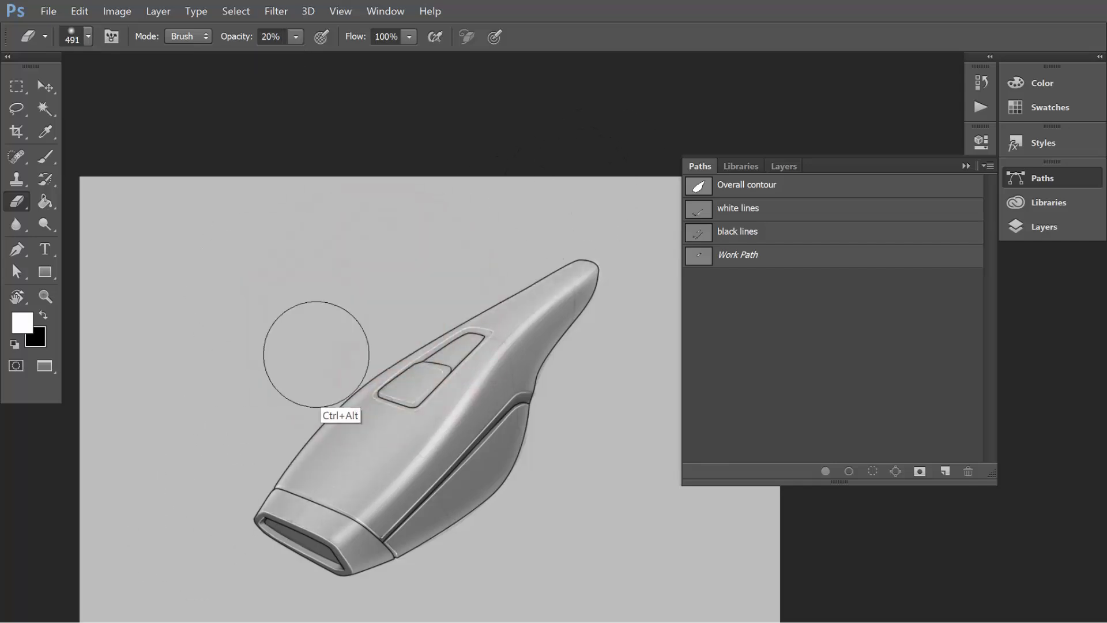
{"action": "left_click_drag", "start_coordinate": [500, 441], "coordinate": [438, 447]}
{"action": "key", "text": "f"}
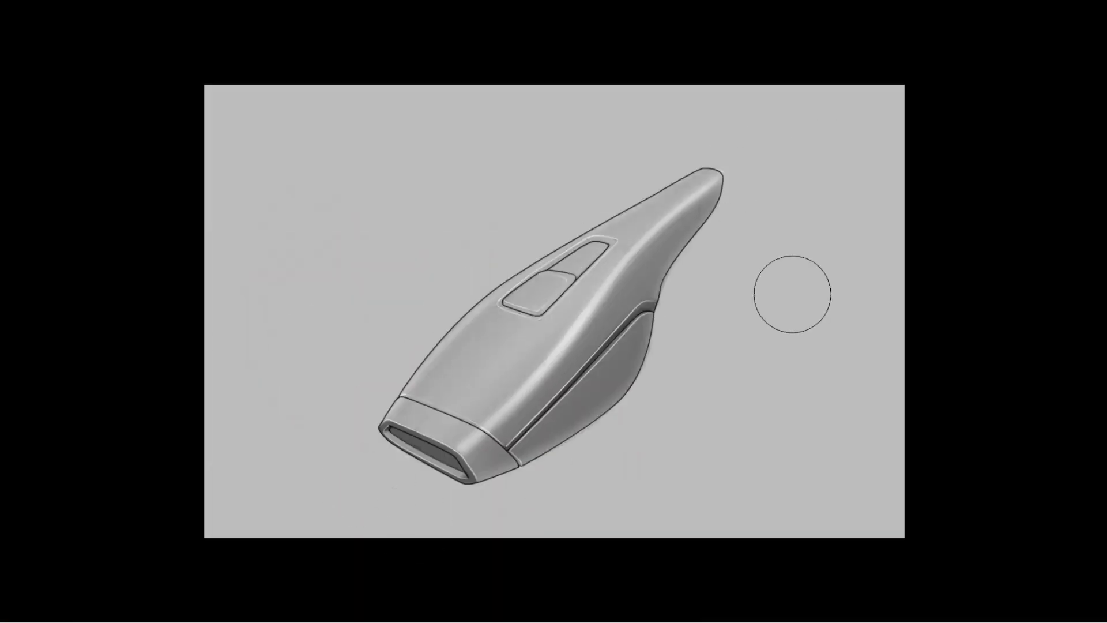
- On Layer 5, brush soft black shading around the raised button on the upper body with a 97 px brush
{"action": "key", "text": "f"}
{"action": "key", "text": "z"}
{"action": "left_click", "coordinate": [966, 168]}
{"action": "mouse_move", "coordinate": [484, 339]}
{"action": "left_mouse_down"}
{"action": "mouse_move", "coordinate": [517, 329]}
{"action": "mouse_move", "coordinate": [444, 336]}
{"action": "mouse_move", "coordinate": [515, 327]}
{"action": "mouse_move", "coordinate": [563, 279]}
{"action": "left_mouse_up"}
{"action": "key", "text": "b"}
{"action": "key", "text": "x"}
{"action": "left_click", "coordinate": [1045, 230]}
{"action": "left_click", "coordinate": [694, 340]}
{"action": "left_click", "coordinate": [695, 341]}
{"action": "key", "text": "0"}
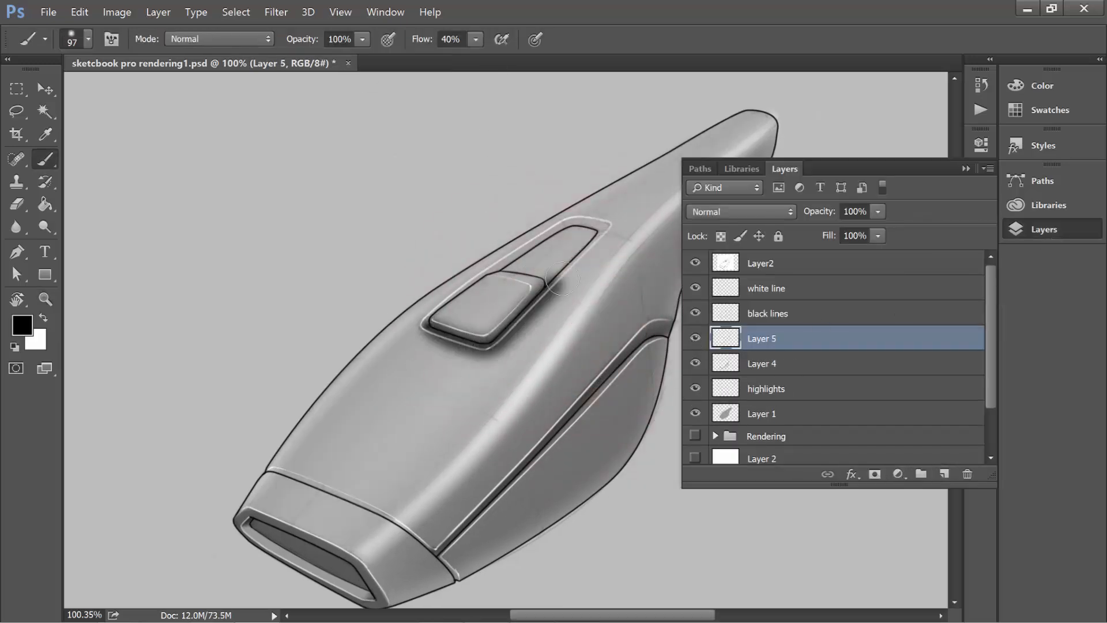
{"action": "mouse_move", "coordinate": [475, 353]}
{"action": "left_mouse_down"}
{"action": "mouse_move", "coordinate": [507, 269]}
{"action": "mouse_move", "coordinate": [524, 274]}
{"action": "left_mouse_up"}
- Erase the black shading from the button's top face with a 27 px eraser at 100% opacity
{"action": "key", "text": "z"}
{"action": "left_click_drag", "start_coordinate": [511, 327], "coordinate": [548, 314]}
{"action": "key", "text": "e"}
{"action": "left_click_drag", "start_coordinate": [523, 379], "coordinate": [496, 545]}
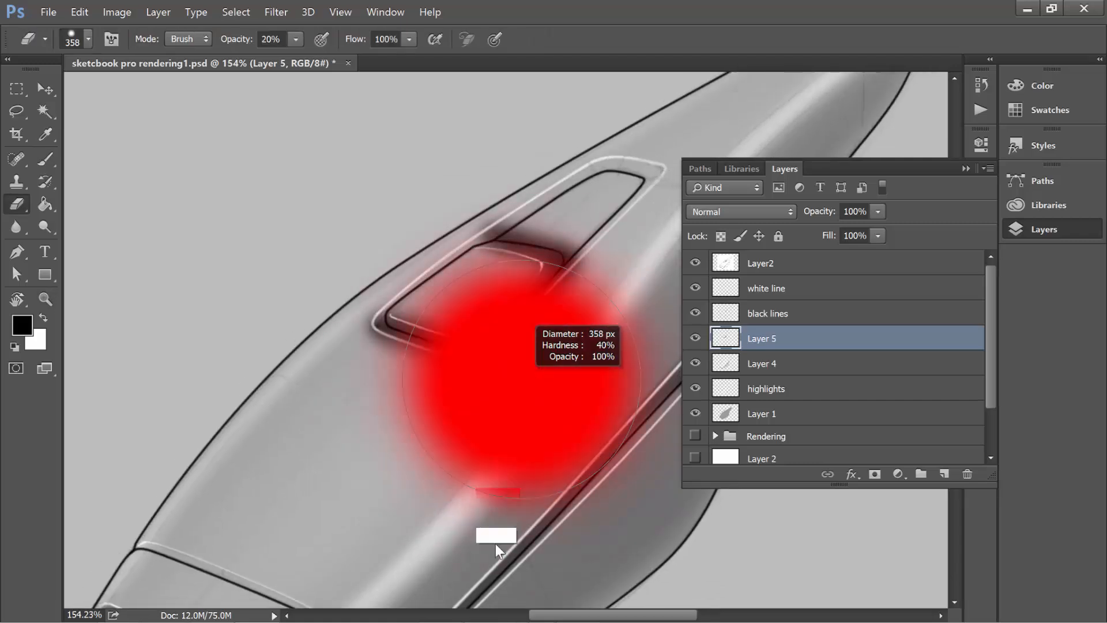
{"action": "left_click_drag", "start_coordinate": [565, 429], "coordinate": [312, 491]}
{"action": "left_click_drag", "start_coordinate": [363, 61], "coordinate": [372, 61]}
{"action": "mouse_move", "coordinate": [474, 377]}
{"action": "left_mouse_down"}
{"action": "mouse_move", "coordinate": [554, 309]}
{"action": "mouse_move", "coordinate": [583, 259]}
{"action": "left_mouse_up"}
{"action": "key", "text": "r"}
{"action": "left_click_drag", "start_coordinate": [367, 492], "coordinate": [523, 542]}
{"action": "key", "text": "e"}
{"action": "mouse_move", "coordinate": [500, 393]}
{"action": "left_mouse_down"}
{"action": "mouse_move", "coordinate": [399, 422]}
{"action": "mouse_move", "coordinate": [500, 386]}
{"action": "mouse_move", "coordinate": [509, 356]}
{"action": "mouse_move", "coordinate": [426, 384]}
{"action": "mouse_move", "coordinate": [464, 369]}
{"action": "left_mouse_up"}
{"action": "key", "text": "r"}
{"action": "left_click_drag", "start_coordinate": [469, 491], "coordinate": [574, 492]}
{"action": "key", "text": "e"}
{"action": "left_click_drag", "start_coordinate": [459, 394], "coordinate": [489, 378]}
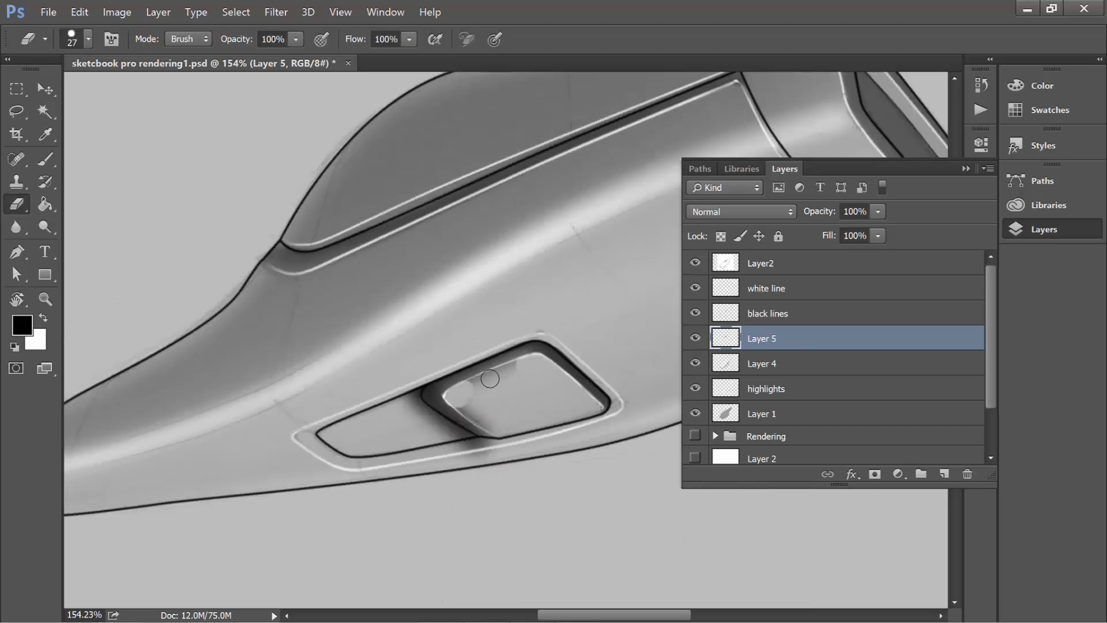
- Erase the black spill outside the button's outline so the shading stays on its side faces
{"action": "key", "text": "r"}
{"action": "left_click_drag", "start_coordinate": [577, 369], "coordinate": [502, 456]}
{"action": "key", "text": "e"}
{"action": "left_click_drag", "start_coordinate": [397, 299], "coordinate": [412, 288]}
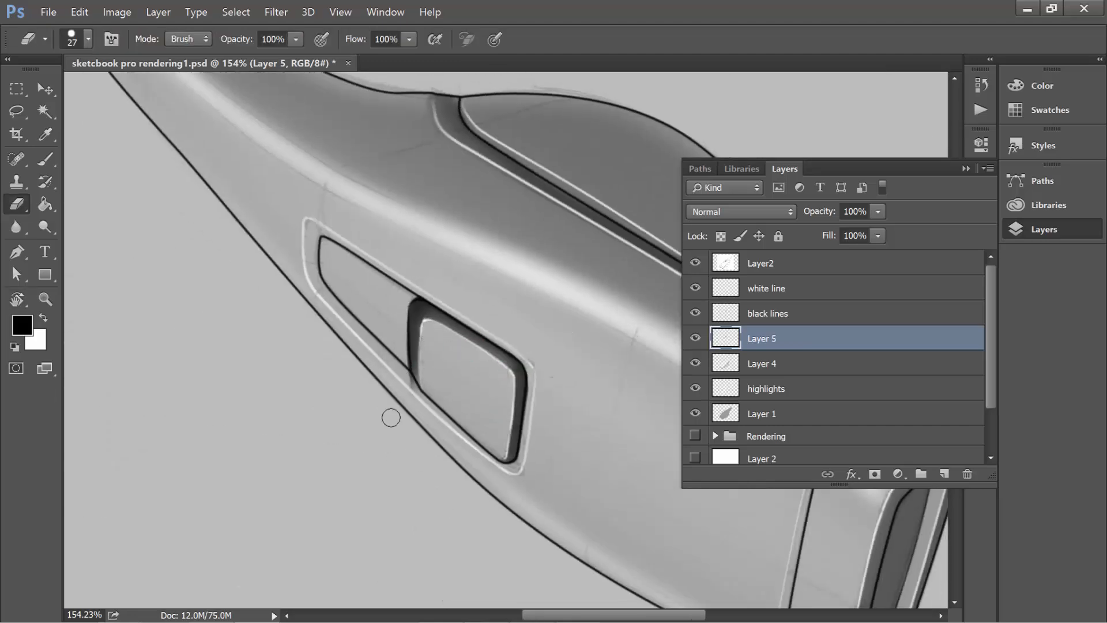
{"action": "key", "text": "r"}
{"action": "left_click_drag", "start_coordinate": [391, 417], "coordinate": [369, 349]}
{"action": "key", "text": "e"}
- Set the button shading layer's opacity to 59% and soften the shading with a 112 px eraser at 36% opacity
{"action": "key", "text": "r"}
{"action": "key", "text": "z"}
{"action": "left_click_drag", "start_coordinate": [364, 398], "coordinate": [268, 465]}
{"action": "left_click", "coordinate": [877, 212]}
{"action": "left_click_drag", "start_coordinate": [857, 231], "coordinate": [843, 231]}
{"action": "key", "text": "e"}
{"action": "left_click_drag", "start_coordinate": [395, 465], "coordinate": [447, 478]}
{"action": "left_click", "coordinate": [296, 39]}
{"action": "left_click_drag", "start_coordinate": [253, 60], "coordinate": [240, 60]}
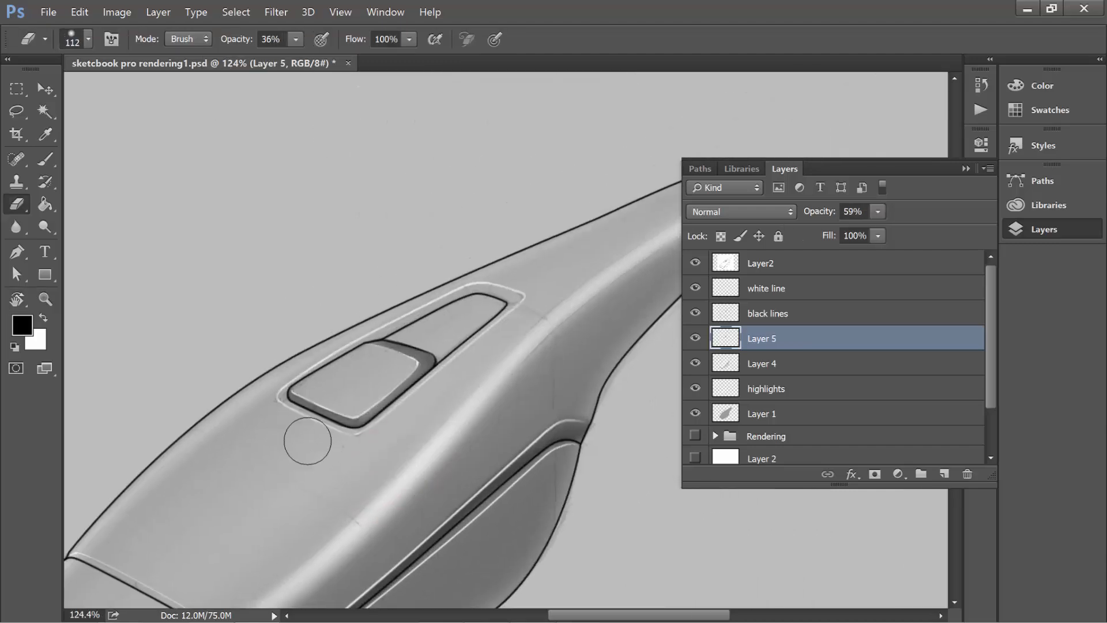
{"action": "left_click_drag", "start_coordinate": [369, 326], "coordinate": [468, 304]}
- Merge the button shading on Layer 5 down into Layer 4
{"action": "key", "text": "z"}
{"action": "left_click_drag", "start_coordinate": [462, 436], "coordinate": [375, 484]}
{"action": "key", "text": "ctrl+e"}
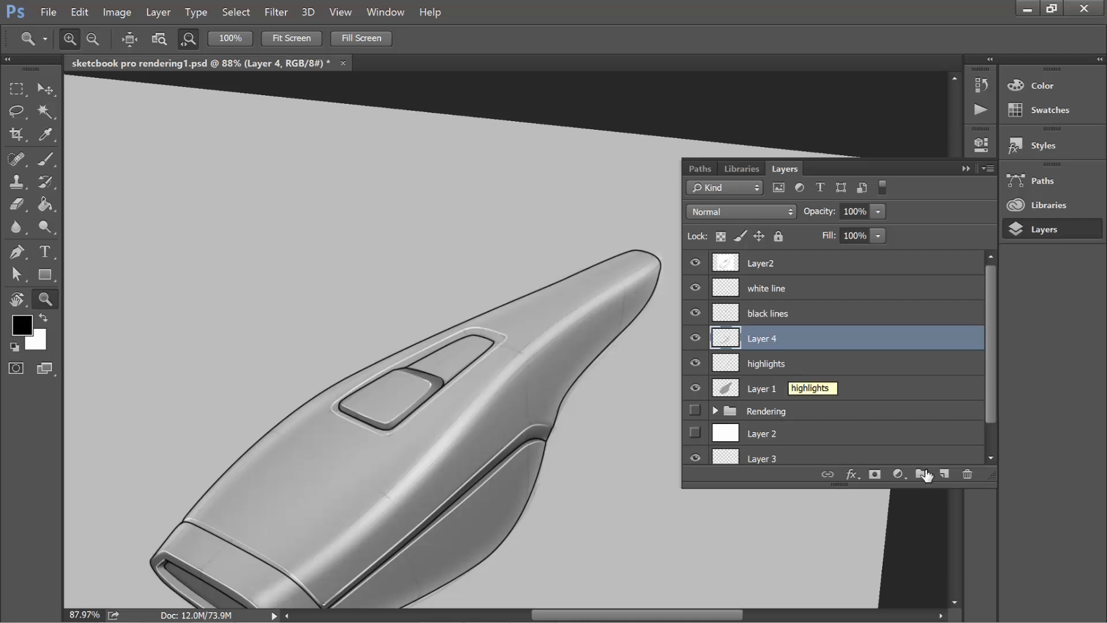
- On a new layer, brush soft white highlights onto the corners of the raised button
{"action": "left_click", "coordinate": [944, 474]}
{"action": "key", "text": "b"}
{"action": "key", "text": "x"}
{"action": "key", "text": "z"}
{"action": "key", "text": "b"}
{"action": "mouse_move", "coordinate": [381, 422]}
{"action": "left_mouse_down"}
{"action": "mouse_move", "coordinate": [456, 401]}
{"action": "mouse_move", "coordinate": [350, 394]}
{"action": "mouse_move", "coordinate": [399, 460]}
{"action": "left_mouse_up"}
{"action": "left_click_drag", "start_coordinate": [470, 351], "coordinate": [511, 334]}
{"action": "left_click_drag", "start_coordinate": [404, 327], "coordinate": [444, 304]}
{"action": "left_click_drag", "start_coordinate": [289, 401], "coordinate": [326, 373]}
- Erase the white spill from the button's top face and surroundings with a 9 to 29 px eraser at 100% opacity
{"action": "key", "text": "e"}
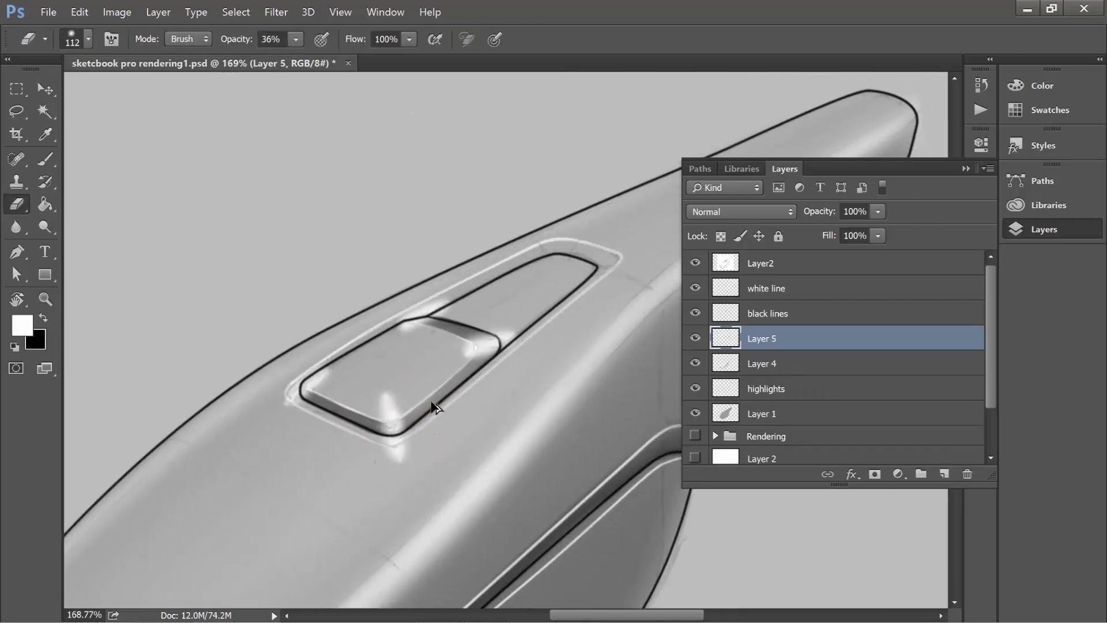
{"action": "left_click_drag", "start_coordinate": [432, 401], "coordinate": [433, 425]}
{"action": "left_click_drag", "start_coordinate": [296, 39], "coordinate": [472, 86]}
{"action": "left_click_drag", "start_coordinate": [510, 379], "coordinate": [522, 476]}
{"action": "left_click_drag", "start_coordinate": [541, 415], "coordinate": [468, 398]}
{"action": "left_click_drag", "start_coordinate": [385, 393], "coordinate": [394, 405]}
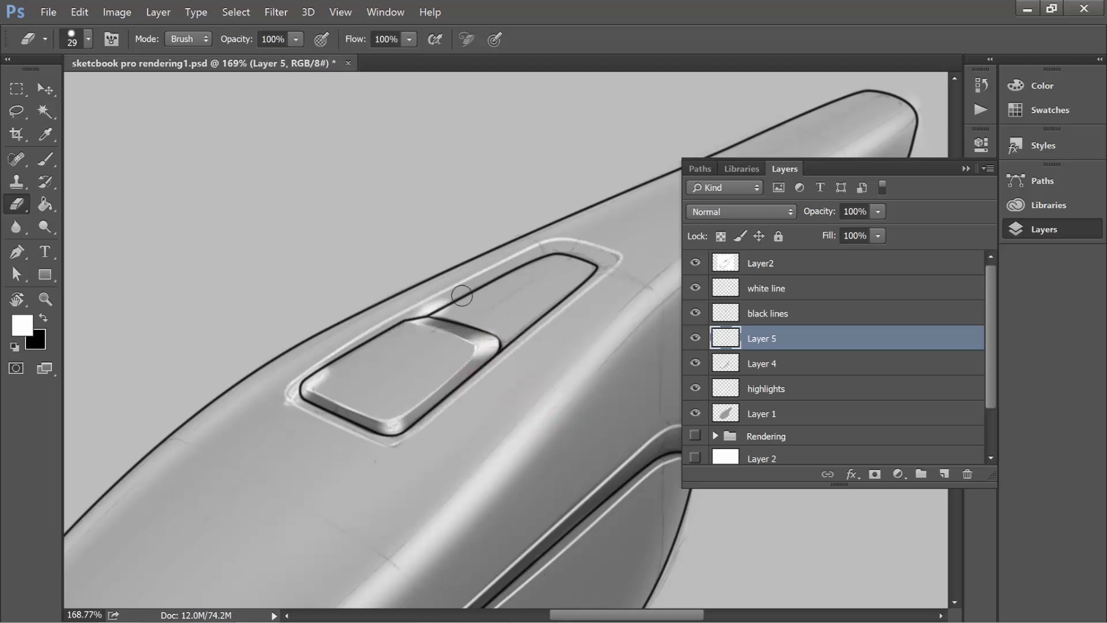
{"action": "left_click_drag", "start_coordinate": [462, 295], "coordinate": [419, 310]}
{"action": "left_click_drag", "start_coordinate": [329, 377], "coordinate": [326, 381]}
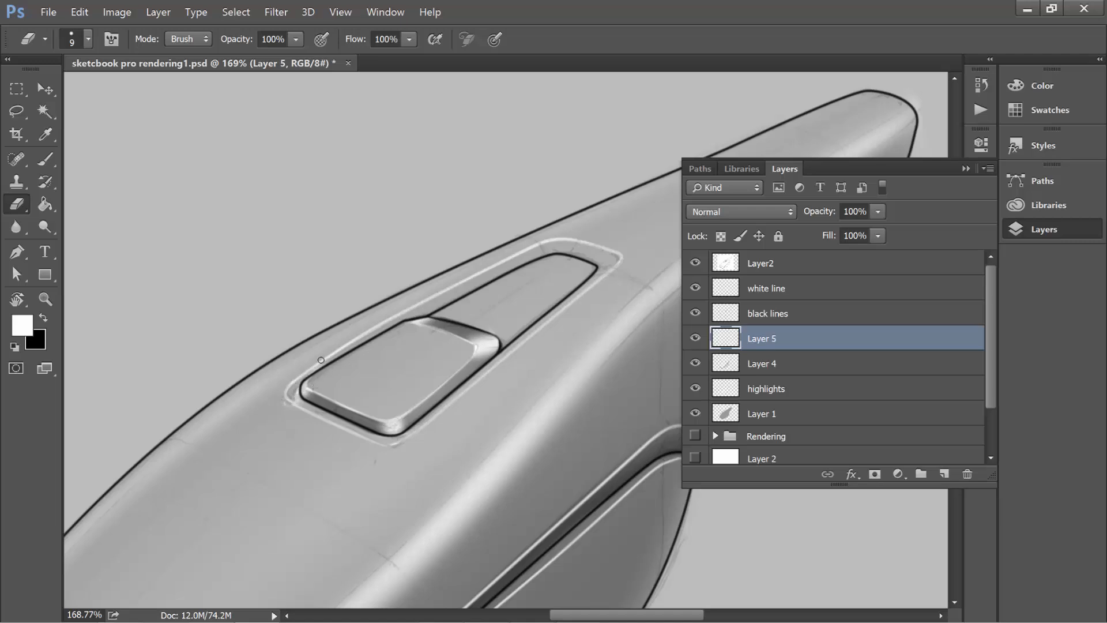
{"action": "mouse_move", "coordinate": [437, 424]}
{"action": "left_mouse_down"}
{"action": "mouse_move", "coordinate": [497, 427]}
{"action": "mouse_move", "coordinate": [407, 406]}
{"action": "left_mouse_up"}
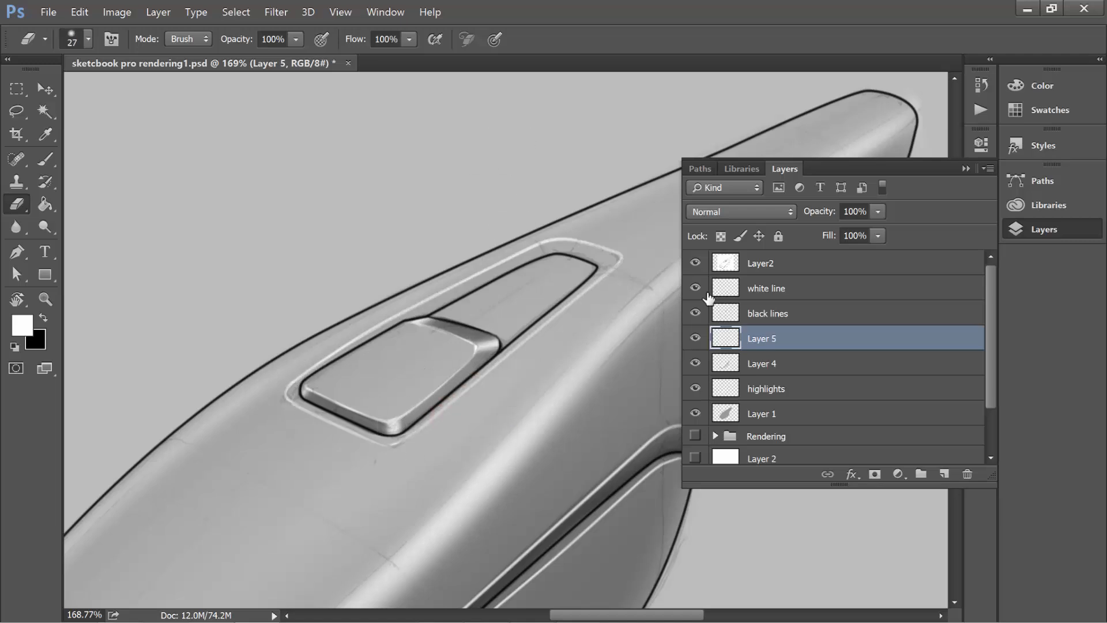
- Set the corner highlight layer's opacity to 84%, merge it into Layer 4, and compare the shading by toggling that layer's visibility
{"action": "key", "text": "z"}
{"action": "left_click_drag", "start_coordinate": [502, 463], "coordinate": [443, 502]}
{"action": "left_click", "coordinate": [878, 211]}
{"action": "left_click_drag", "start_coordinate": [880, 230], "coordinate": [836, 231]}
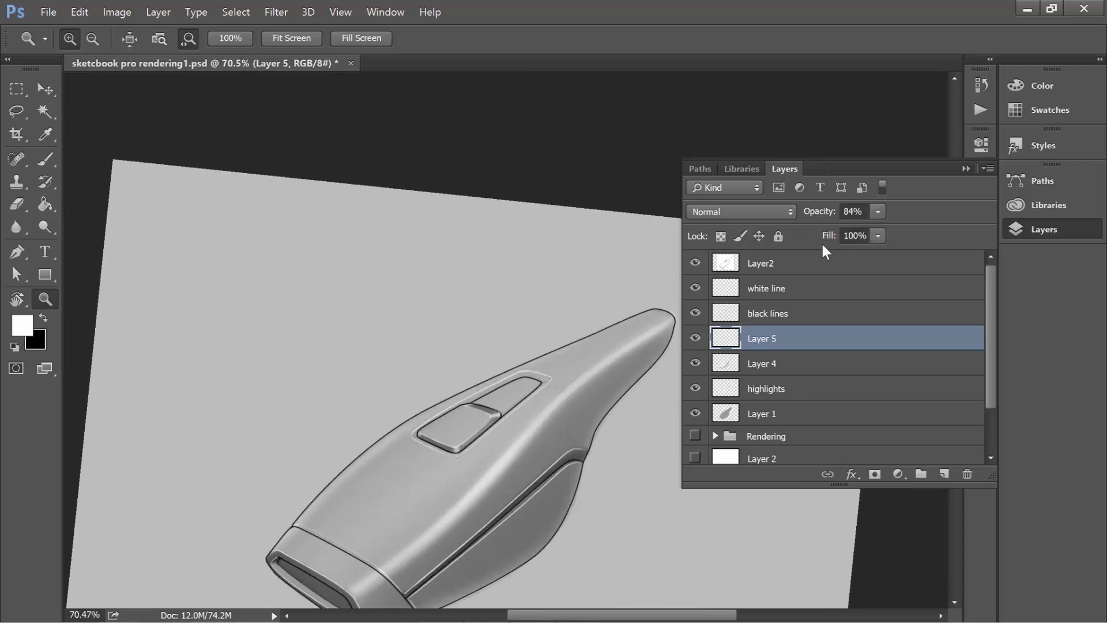
{"action": "key", "text": "r"}
{"action": "key", "text": "Escape"}
{"action": "key", "text": "ctrl+e"}
{"action": "left_click", "coordinate": [695, 339]}
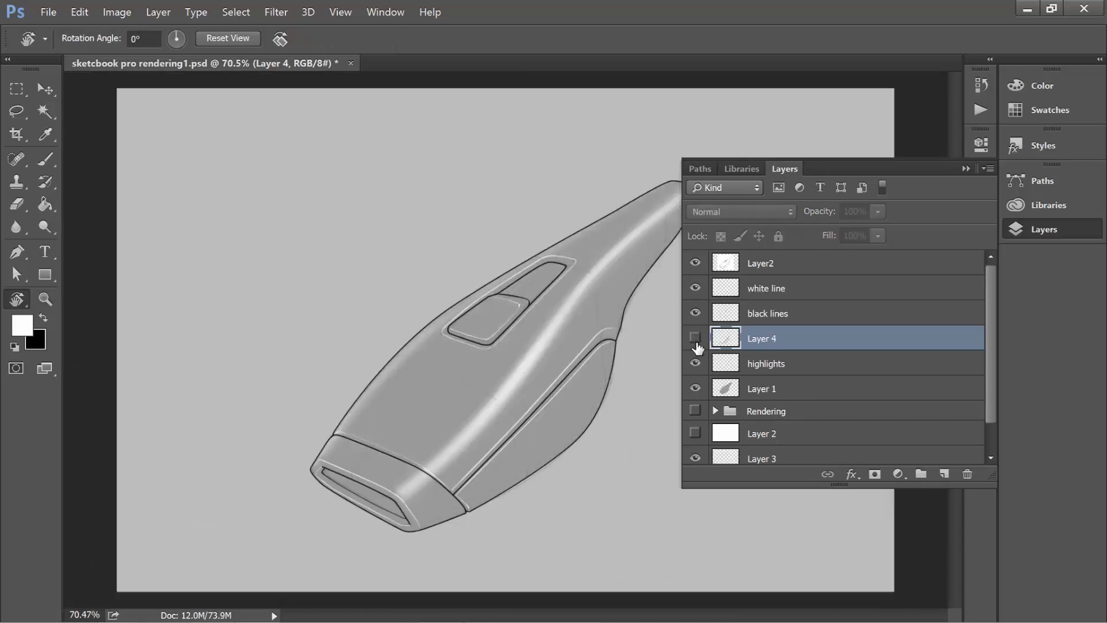
{"action": "left_click", "coordinate": [696, 338]}
- On a new layer, brush a soft white highlight along the upper edge of the button recess
{"action": "left_click", "coordinate": [945, 474]}
{"action": "key", "text": "z"}
{"action": "left_click_drag", "start_coordinate": [487, 329], "coordinate": [521, 330]}
{"action": "left_click_drag", "start_coordinate": [490, 323], "coordinate": [323, 416]}
{"action": "key", "text": "b"}
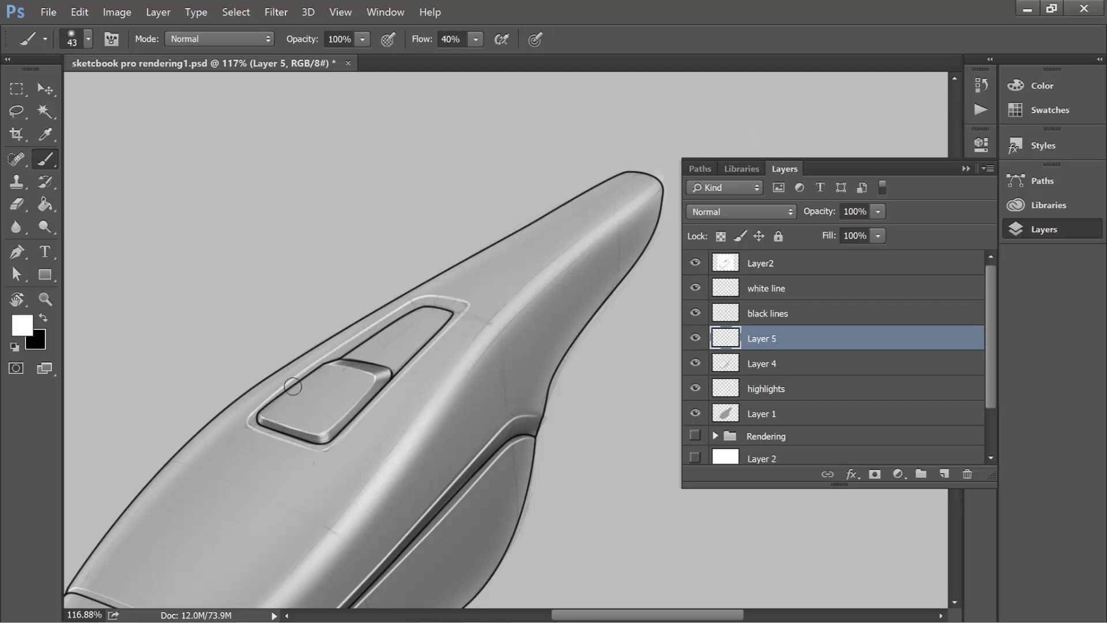
{"action": "key", "text": "e"}
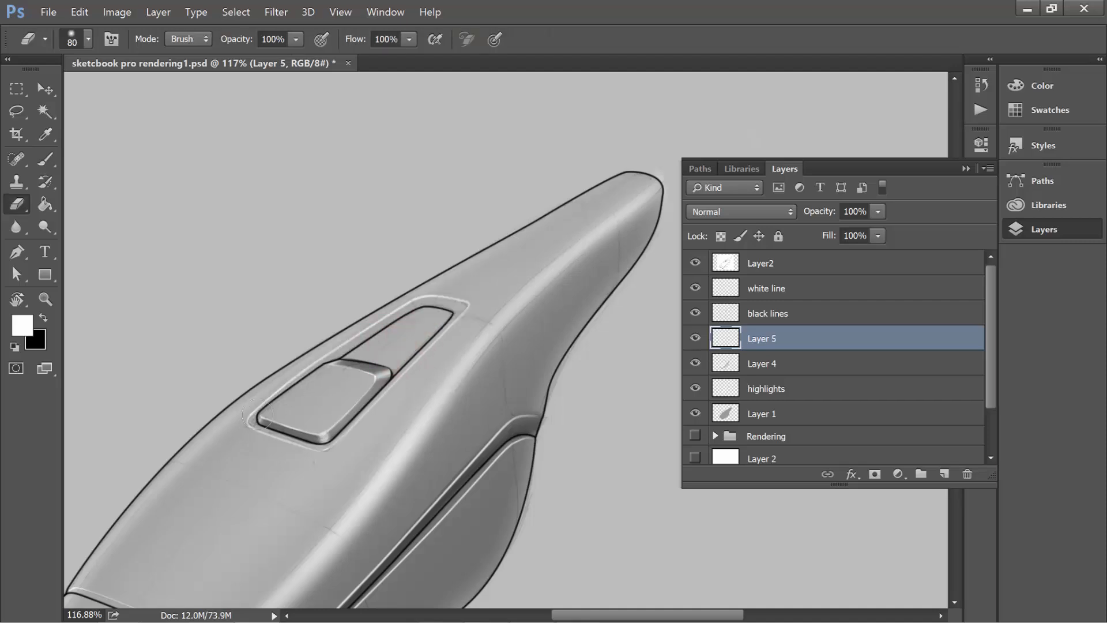
{"action": "key", "text": "b"}
{"action": "left_click", "coordinate": [242, 421], "text": "shift"}
{"action": "key", "text": "e"}
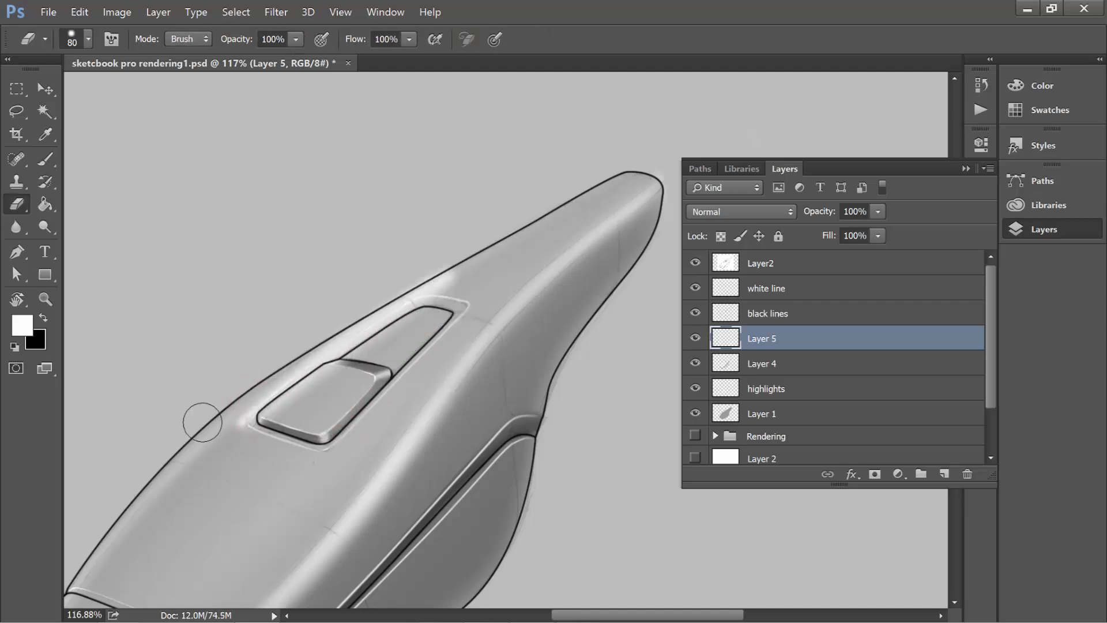
- Trim the white highlight to the recess rim with a 16 px eraser at 100% opacity
{"action": "key", "text": "super"}
{"action": "key", "text": "super"}
{"action": "left_click_drag", "start_coordinate": [376, 437], "coordinate": [338, 453]}
{"action": "left_click_drag", "start_coordinate": [241, 430], "coordinate": [487, 258]}
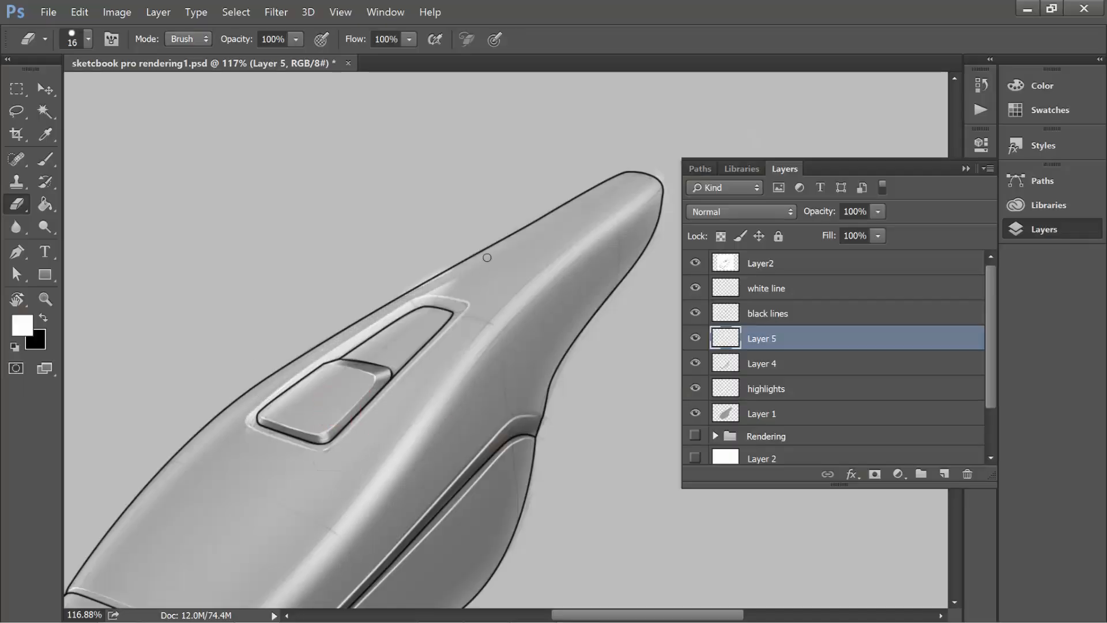
{"action": "left_click_drag", "start_coordinate": [274, 419], "coordinate": [341, 366]}
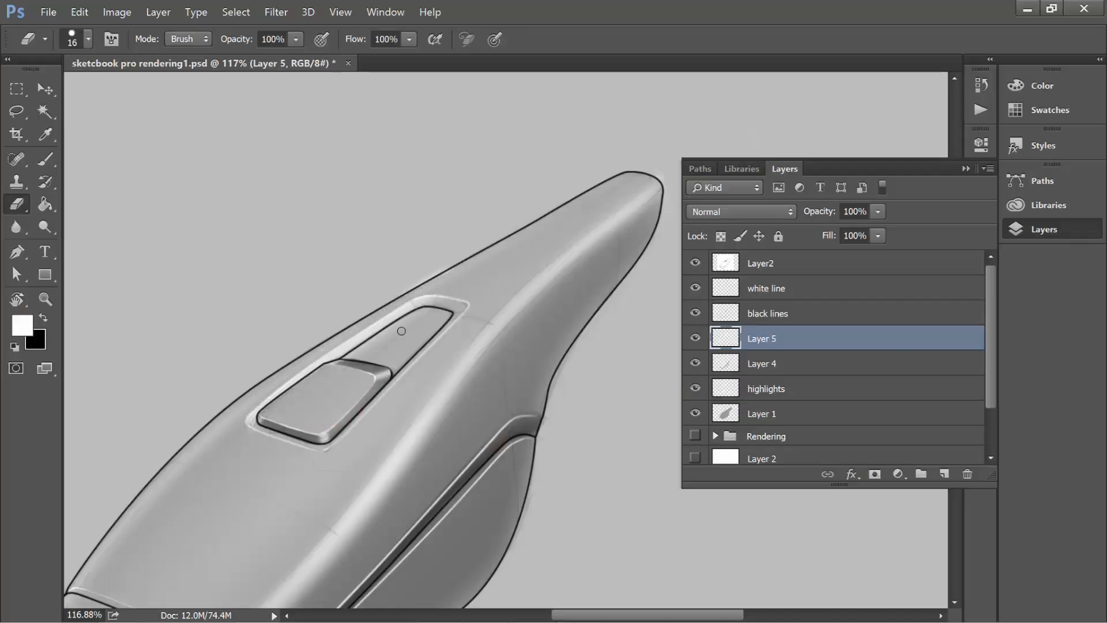
{"action": "mouse_move", "coordinate": [521, 317]}
{"action": "left_mouse_down"}
{"action": "mouse_move", "coordinate": [529, 415]}
{"action": "mouse_move", "coordinate": [553, 165]}
{"action": "left_mouse_up"}
{"action": "left_click_drag", "start_coordinate": [495, 361], "coordinate": [522, 167]}
- On a new layer, brush black shading around the button recess and erase the spill beyond its rim with a 27 px eraser
{"action": "key", "text": "b"}
{"action": "key", "text": "x"}
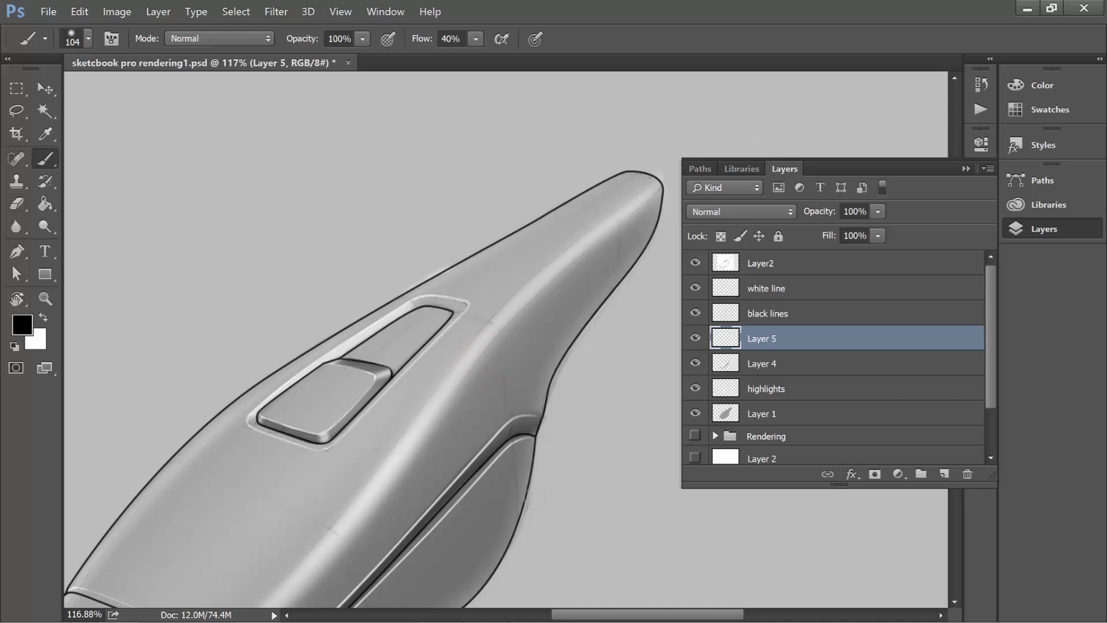
{"action": "left_click", "coordinate": [944, 474]}
{"action": "left_click_drag", "start_coordinate": [267, 448], "coordinate": [445, 310]}
{"action": "key", "text": "e"}
{"action": "mouse_move", "coordinate": [378, 448]}
{"action": "left_mouse_down"}
{"action": "mouse_move", "coordinate": [421, 219]}
{"action": "mouse_move", "coordinate": [405, 496]}
{"action": "mouse_move", "coordinate": [382, 473]}
{"action": "mouse_move", "coordinate": [315, 461]}
{"action": "mouse_move", "coordinate": [366, 452]}
{"action": "mouse_move", "coordinate": [403, 390]}
{"action": "mouse_move", "coordinate": [339, 457]}
{"action": "mouse_move", "coordinate": [527, 264]}
{"action": "mouse_move", "coordinate": [478, 311]}
{"action": "left_mouse_up"}
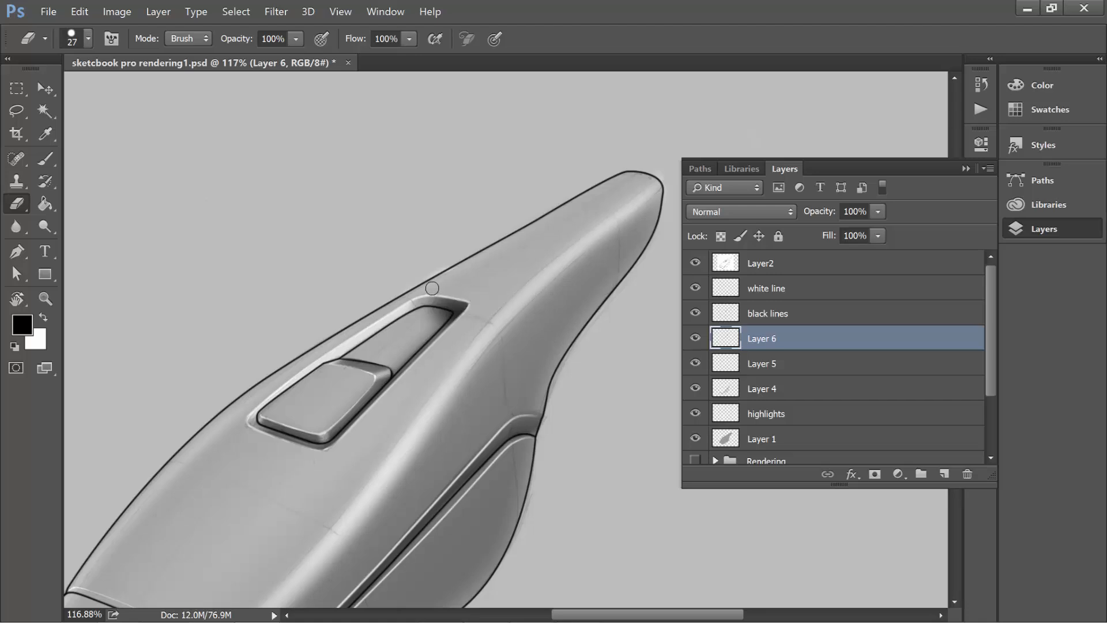
{"action": "left_click_drag", "start_coordinate": [320, 435], "coordinate": [428, 312]}
- Set Layer 6's opacity to 51% and soften the recess shading with the eraser
{"action": "key", "text": "z"}
{"action": "mouse_move", "coordinate": [437, 429]}
{"action": "left_mouse_down"}
{"action": "mouse_move", "coordinate": [388, 459]}
{"action": "mouse_move", "coordinate": [405, 457]}
{"action": "left_mouse_up"}
{"action": "left_click_drag", "start_coordinate": [878, 212], "coordinate": [831, 235]}
{"action": "key", "text": "e"}
{"action": "mouse_move", "coordinate": [504, 325]}
{"action": "left_mouse_down"}
{"action": "mouse_move", "coordinate": [548, 414]}
{"action": "mouse_move", "coordinate": [512, 85]}
{"action": "left_mouse_up"}
{"action": "left_click_drag", "start_coordinate": [236, 38], "coordinate": [233, 51]}
{"action": "key", "text": "z"}
{"action": "left_click_drag", "start_coordinate": [538, 467], "coordinate": [510, 484]}
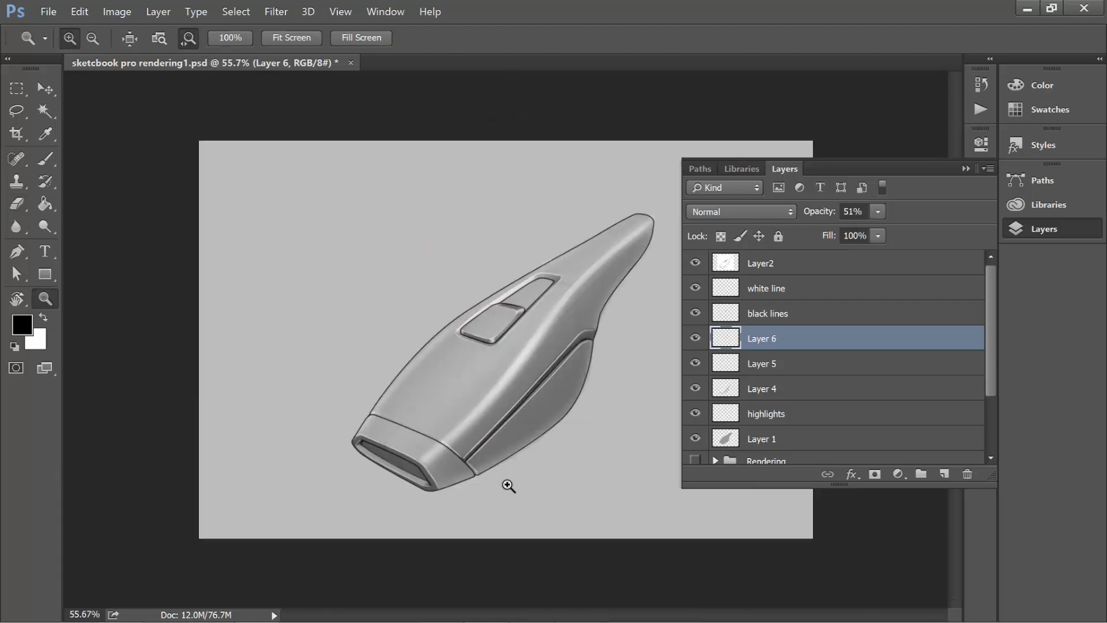
- Merge Layers 6 and 5 into Layer 4 and rename the merged layer as 123 shading
{"action": "key", "text": "ctrl+e"}
{"action": "key", "text": "ctrl+e"}
{"action": "left_click", "coordinate": [696, 338]}
{"action": "left_click", "coordinate": [695, 338]}
{"action": "double_click", "coordinate": [760, 337]}
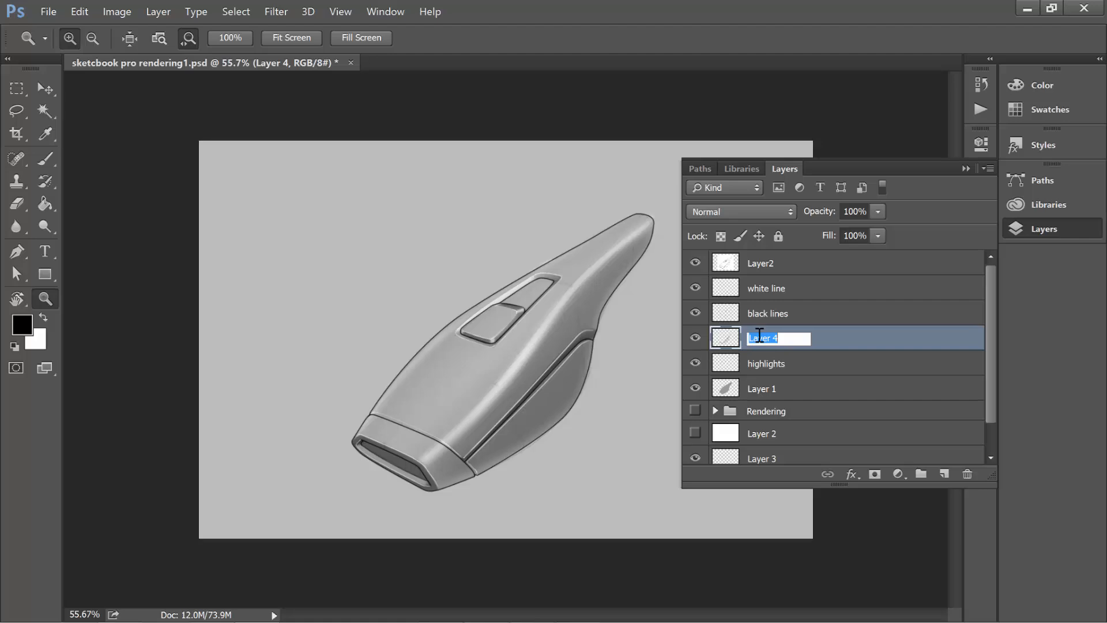
{"action": "type", "text": "123 shading"}
{"action": "key", "text": "Return"}
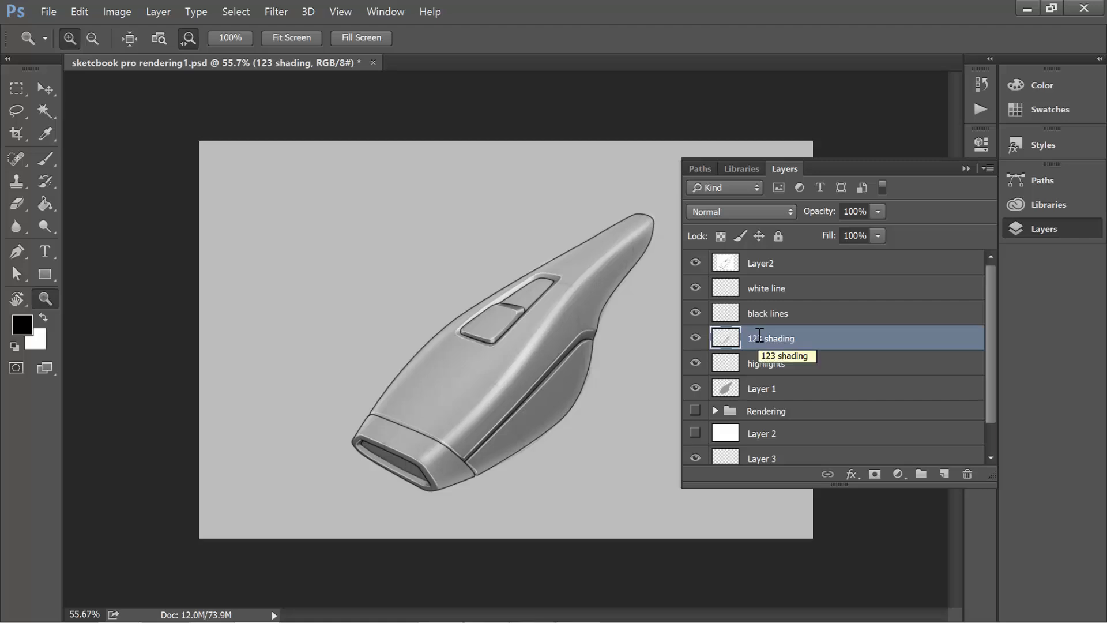
- On a new layer, brush black into the nozzle opening at 54 px and set the layer's opacity to 66%
{"action": "left_click", "coordinate": [425, 449]}
{"action": "left_click", "coordinate": [945, 473]}
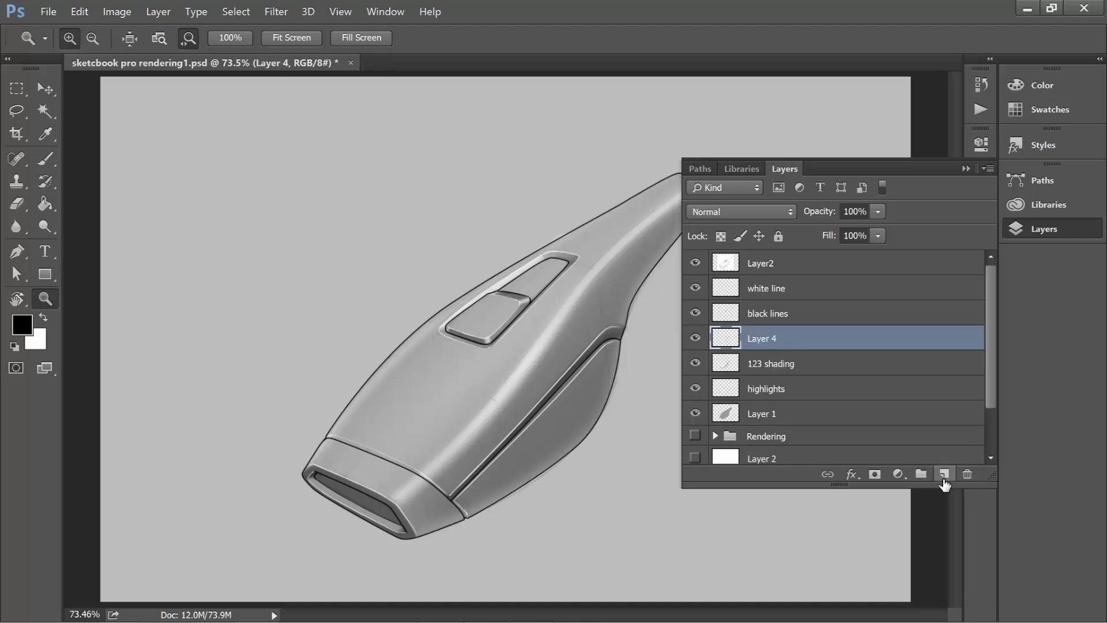
{"action": "key", "text": "b"}
{"action": "key", "text": "r"}
{"action": "mouse_move", "coordinate": [392, 507]}
{"action": "left_mouse_down"}
{"action": "mouse_move", "coordinate": [519, 571]}
{"action": "mouse_move", "coordinate": [596, 523]}
{"action": "mouse_move", "coordinate": [507, 462]}
{"action": "mouse_move", "coordinate": [473, 473]}
{"action": "left_mouse_up"}
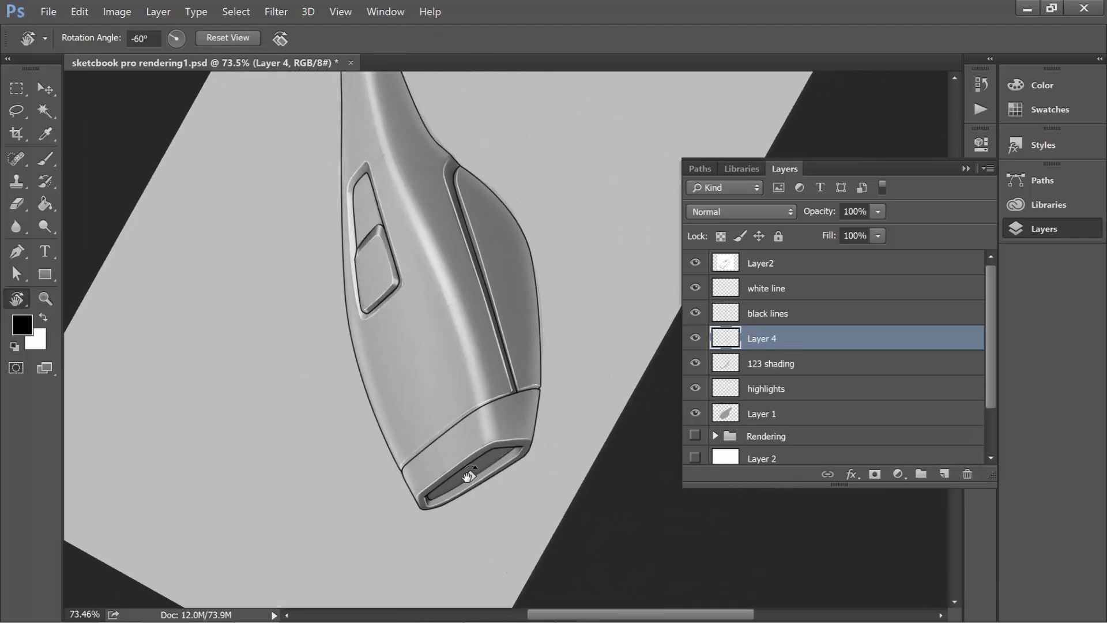
{"action": "key", "text": "b"}
{"action": "key", "text": "z"}
{"action": "mouse_move", "coordinate": [465, 478]}
{"action": "left_mouse_down"}
{"action": "mouse_move", "coordinate": [492, 466]}
{"action": "mouse_move", "coordinate": [446, 483]}
{"action": "mouse_move", "coordinate": [453, 318]}
{"action": "mouse_move", "coordinate": [472, 535]}
{"action": "mouse_move", "coordinate": [461, 521]}
{"action": "mouse_move", "coordinate": [486, 469]}
{"action": "mouse_move", "coordinate": [439, 499]}
{"action": "mouse_move", "coordinate": [435, 490]}
{"action": "mouse_move", "coordinate": [478, 473]}
{"action": "left_mouse_up"}
{"action": "key", "text": "b"}
{"action": "mouse_move", "coordinate": [395, 513]}
{"action": "left_mouse_down"}
{"action": "mouse_move", "coordinate": [508, 434]}
{"action": "mouse_move", "coordinate": [426, 494]}
{"action": "mouse_move", "coordinate": [494, 452]}
{"action": "left_mouse_up"}
{"action": "left_click", "coordinate": [877, 212]}
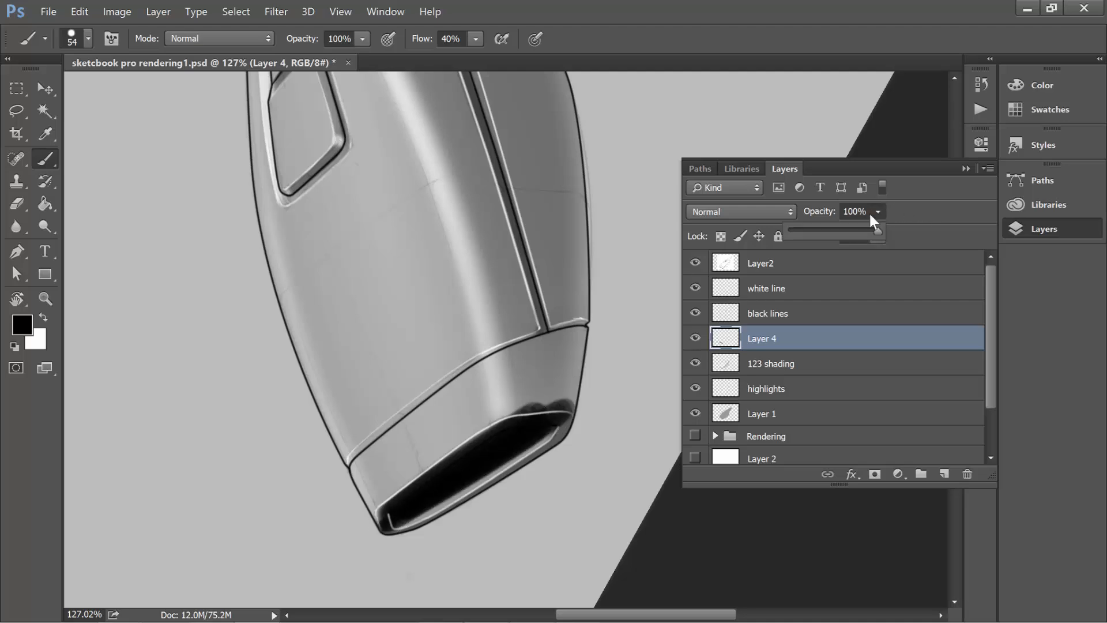
{"action": "left_click", "coordinate": [846, 230]}
- Erase the black spill around the nozzle opening with a 44 px eraser at 100% opacity, and set the layer's opacity to 100%
{"action": "key", "text": "e"}
{"action": "mouse_move", "coordinate": [494, 519]}
{"action": "left_mouse_down"}
{"action": "mouse_move", "coordinate": [507, 521]}
{"action": "mouse_move", "coordinate": [513, 233]}
{"action": "mouse_move", "coordinate": [510, 548]}
{"action": "mouse_move", "coordinate": [541, 509]}
{"action": "mouse_move", "coordinate": [525, 519]}
{"action": "left_mouse_up"}
{"action": "left_click", "coordinate": [296, 39]}
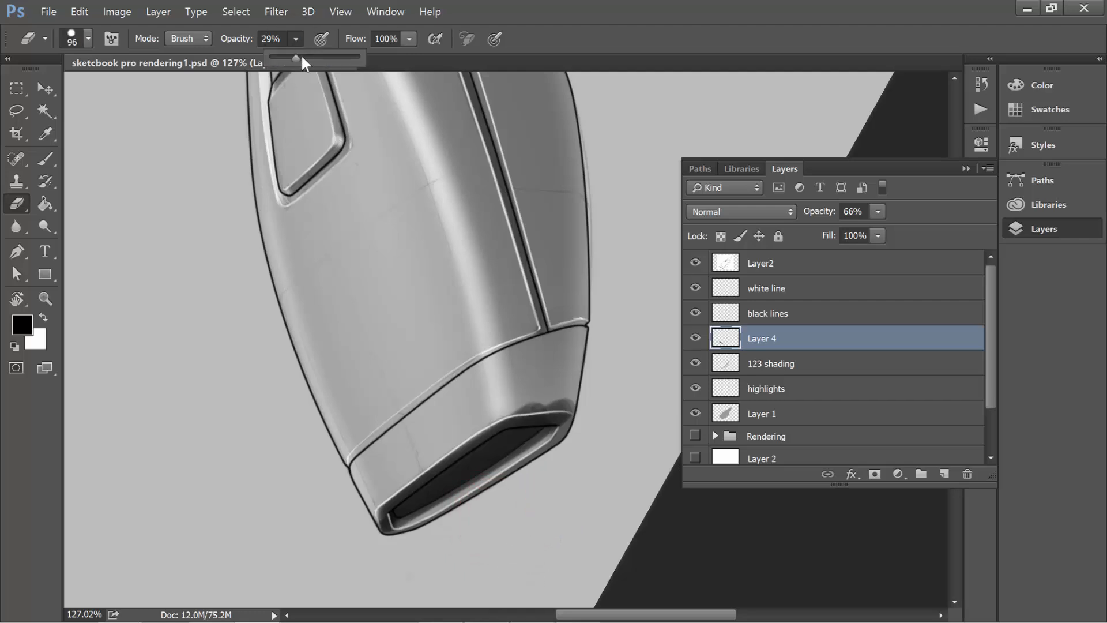
{"action": "left_click", "coordinate": [395, 560]}
{"action": "mouse_move", "coordinate": [413, 550]}
{"action": "left_mouse_down"}
{"action": "mouse_move", "coordinate": [596, 432]}
{"action": "mouse_move", "coordinate": [450, 542]}
{"action": "mouse_move", "coordinate": [586, 436]}
{"action": "mouse_move", "coordinate": [447, 533]}
{"action": "mouse_move", "coordinate": [573, 503]}
{"action": "mouse_move", "coordinate": [572, 538]}
{"action": "mouse_move", "coordinate": [590, 461]}
{"action": "mouse_move", "coordinate": [530, 473]}
{"action": "mouse_move", "coordinate": [569, 478]}
{"action": "left_mouse_up"}
{"action": "key", "text": "ctrl"}
{"action": "left_click_drag", "start_coordinate": [581, 398], "coordinate": [496, 413]}
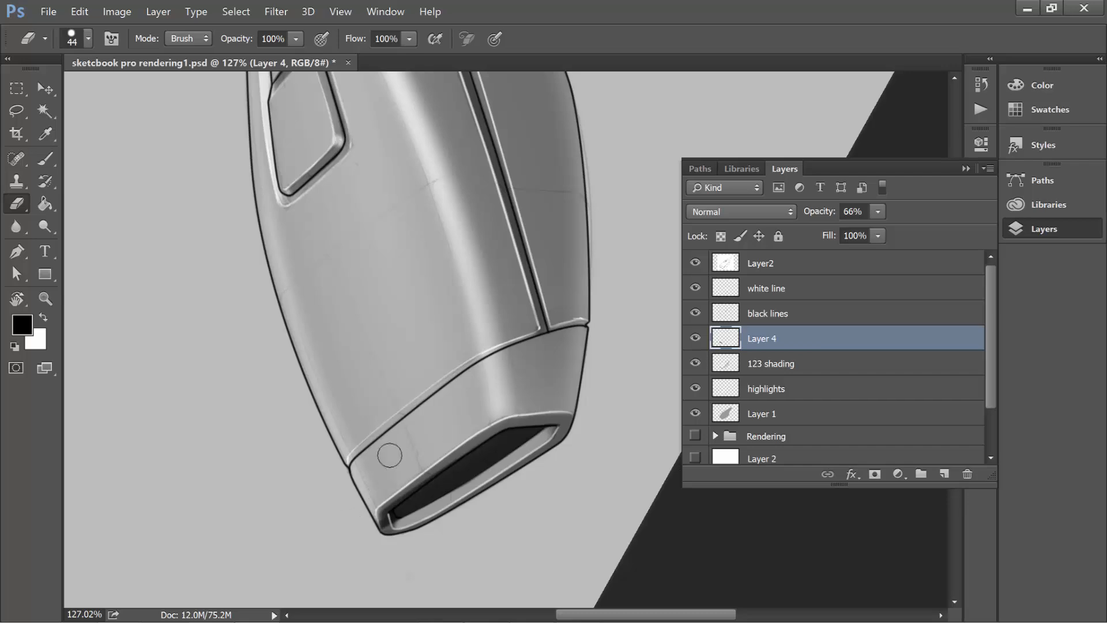
{"action": "left_click", "coordinate": [878, 211]}
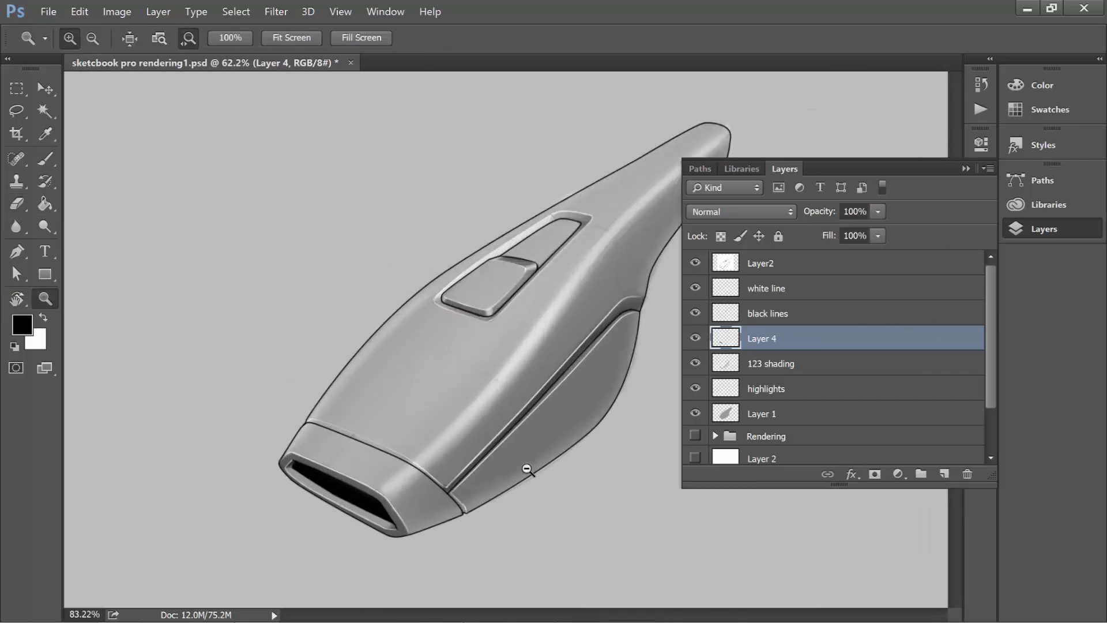
{"action": "left_click_drag", "start_coordinate": [527, 465], "coordinate": [470, 507]}
- Add a new layer for colour and set the foreground colour to a fully saturated cyan blue at hue 193°
{"action": "left_click", "coordinate": [945, 474]}
{"action": "left_click", "coordinate": [45, 158]}
{"action": "left_click", "coordinate": [22, 324]}
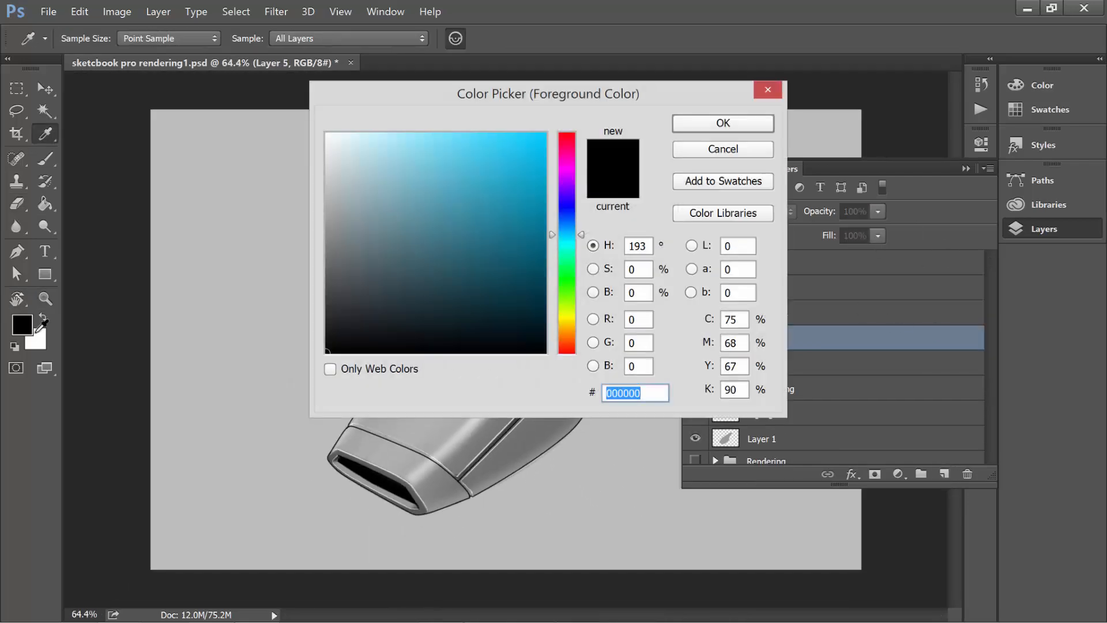
{"action": "left_click", "coordinate": [546, 133]}
{"action": "left_click", "coordinate": [723, 122]}
- Place Layer 5 beneath Layer 4 and rename Layer 4 as intake
{"action": "left_click_drag", "start_coordinate": [787, 347], "coordinate": [785, 374]}
{"action": "double_click", "coordinate": [766, 330]}
{"action": "type", "text": "intake"}
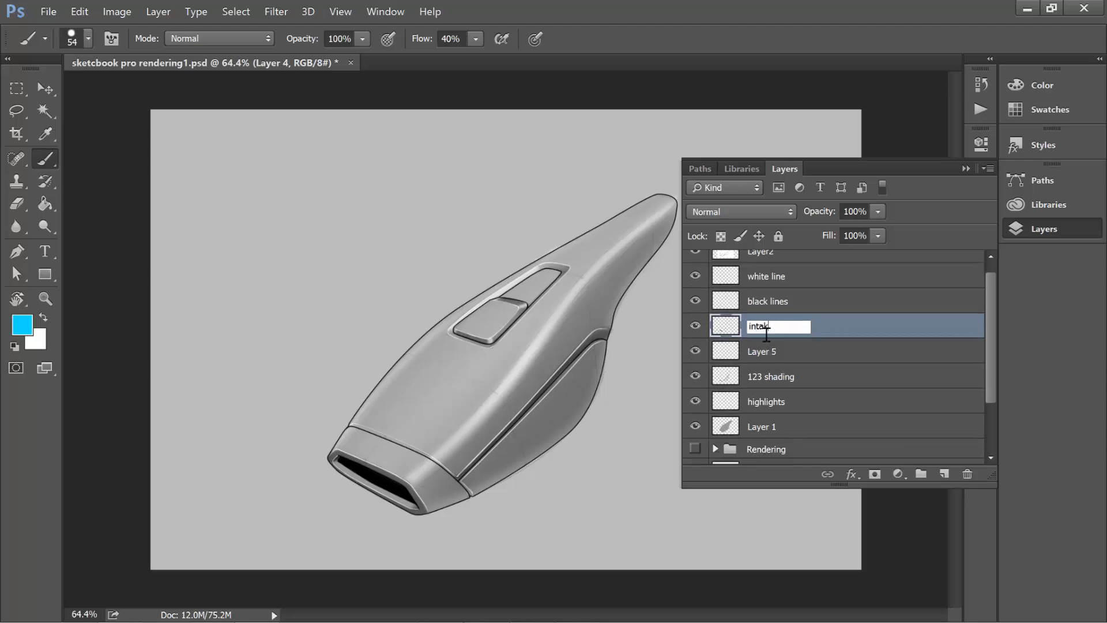
{"action": "key", "text": "Return"}
- Brush cyan over the whole nozzle on Layer 5, and move Layer 5 and intake directly above Layer 1
{"action": "left_click", "coordinate": [786, 350]}
{"action": "mouse_move", "coordinate": [363, 485]}
{"action": "left_mouse_down"}
{"action": "mouse_move", "coordinate": [348, 427]}
{"action": "mouse_move", "coordinate": [439, 489]}
{"action": "left_mouse_up"}
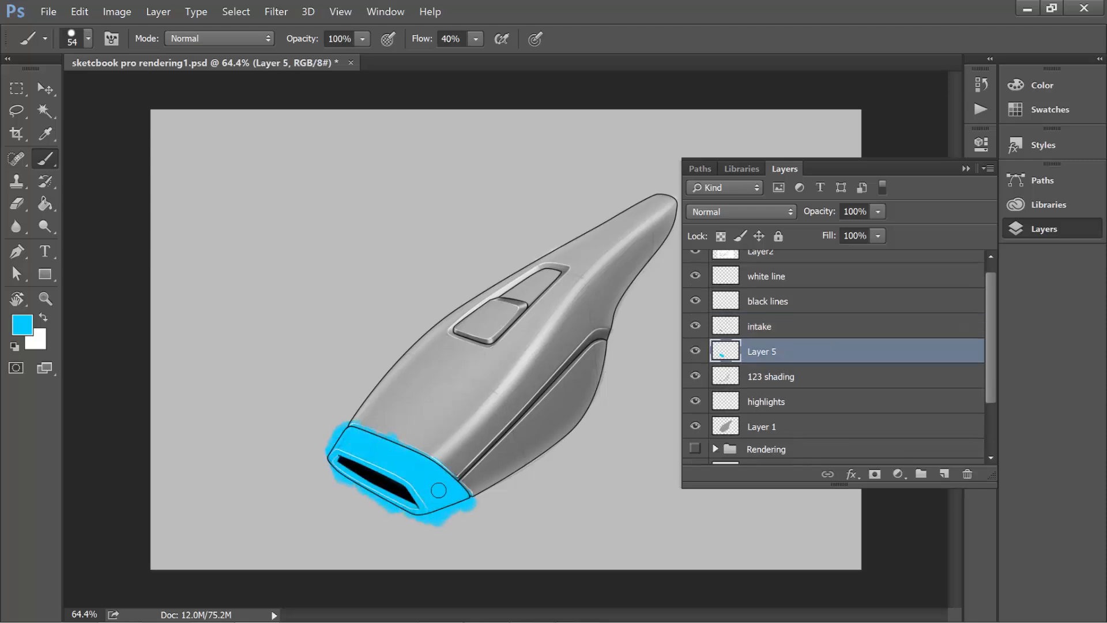
{"action": "left_click", "coordinate": [796, 333], "text": "ctrl"}
{"action": "left_click_drag", "start_coordinate": [823, 351], "coordinate": [823, 412]}
{"action": "left_click", "coordinate": [484, 503]}
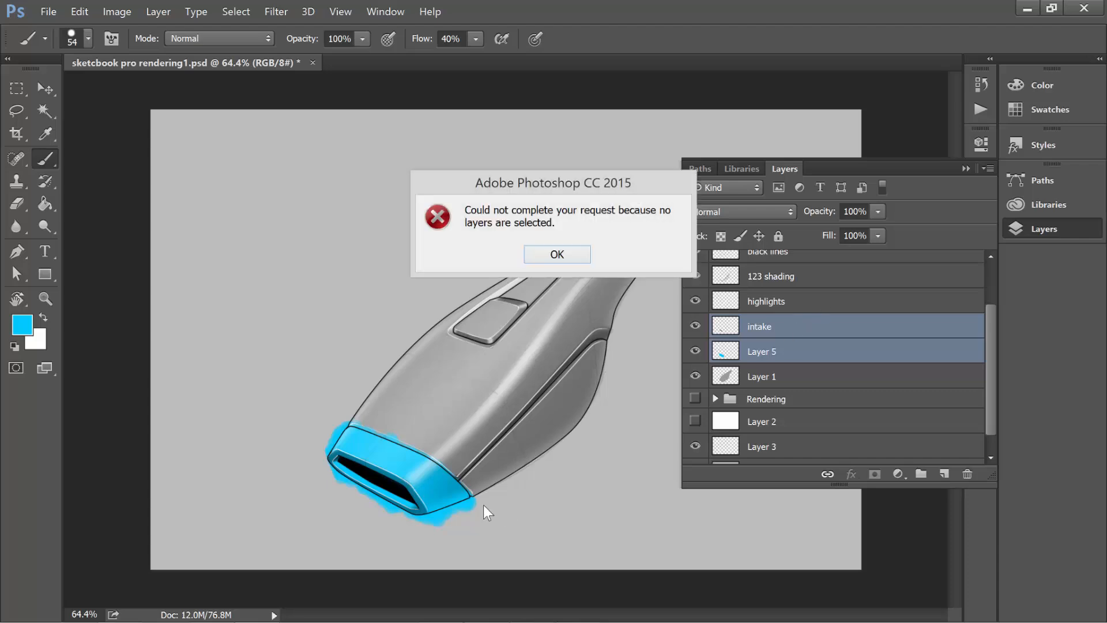
{"action": "key", "text": "Return"}
- On Layer 5, erase the cyan spill outside the body using an inverted selection from the Overall contour path
{"action": "key", "text": "e"}
{"action": "left_click", "coordinate": [761, 351]}
{"action": "left_click", "coordinate": [700, 169]}
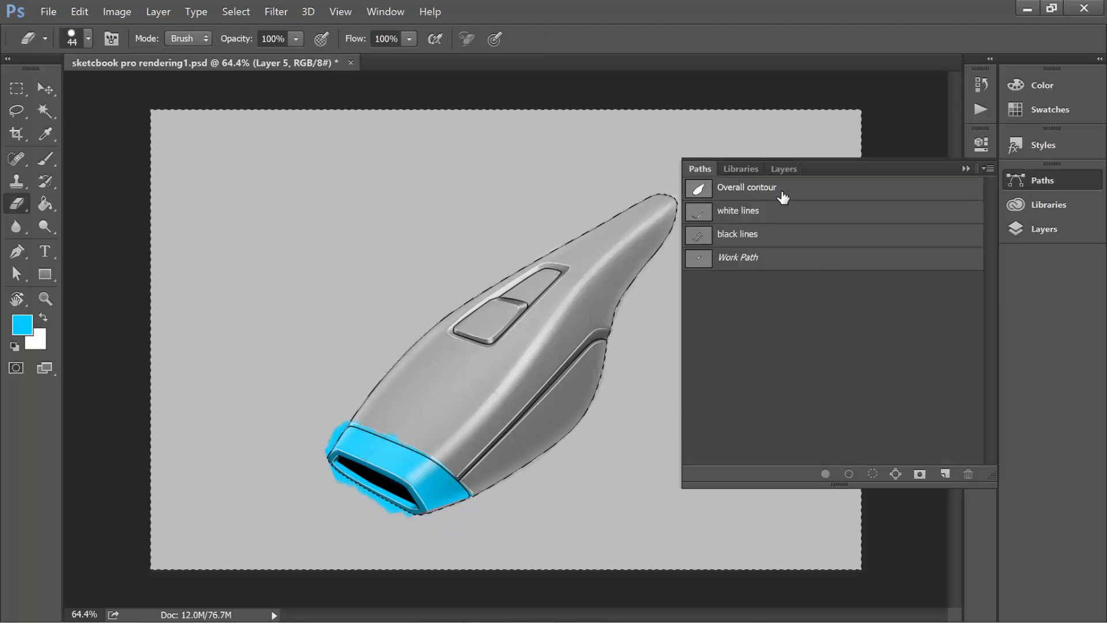
{"action": "left_click_drag", "start_coordinate": [403, 515], "coordinate": [355, 420]}
{"action": "scroll", "coordinate": [440, 534], "scroll_direction": "up", "scroll_amount": 5}
- Fill the nozzle's lower corner with cyan and erase the paint that spills past its bottom edge
{"action": "key", "text": "b"}
{"action": "left_click_drag", "start_coordinate": [416, 490], "coordinate": [483, 463]}
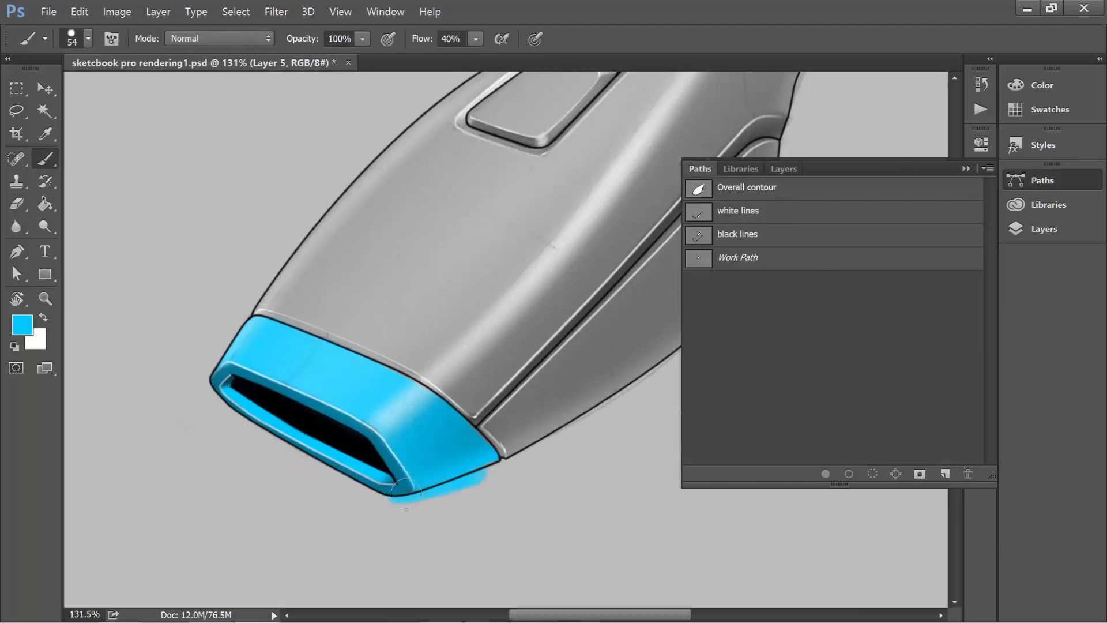
{"action": "key", "text": "e"}
{"action": "mouse_move", "coordinate": [401, 508]}
{"action": "left_mouse_down"}
{"action": "mouse_move", "coordinate": [475, 444]}
{"action": "mouse_move", "coordinate": [440, 500]}
{"action": "mouse_move", "coordinate": [513, 472]}
{"action": "left_mouse_up"}
{"action": "key", "text": "b"}
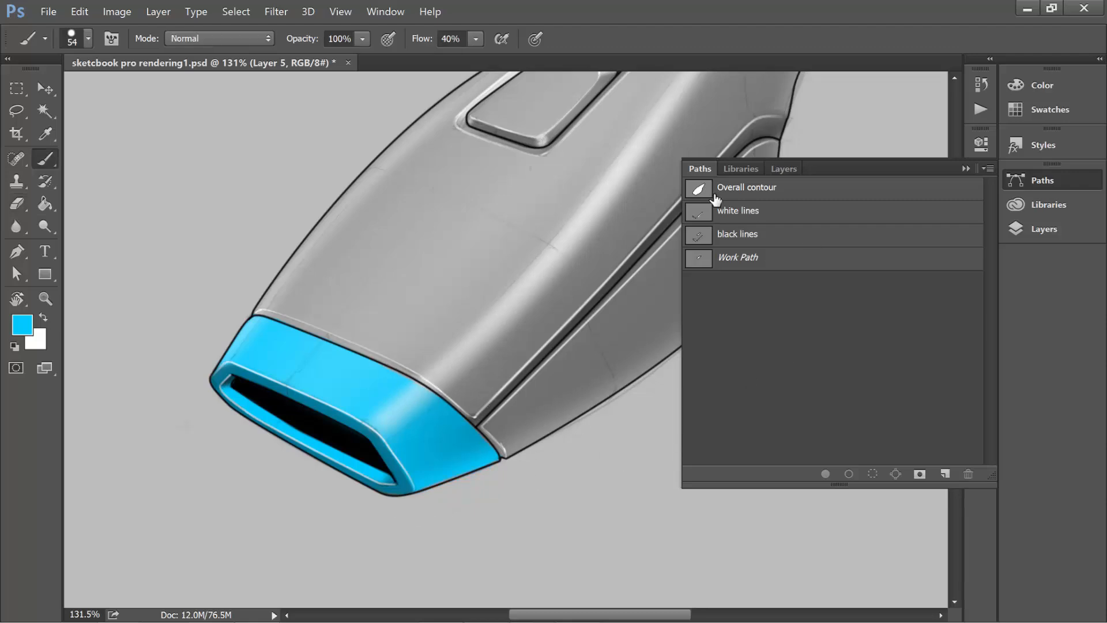
- Brush cyan over the top button and the lower side panel on Layer 5, including the panel's corner beside the nozzle
{"action": "left_click_drag", "start_coordinate": [582, 460], "coordinate": [525, 460]}
{"action": "left_click_drag", "start_coordinate": [577, 219], "coordinate": [453, 311]}
{"action": "left_click_drag", "start_coordinate": [452, 288], "coordinate": [394, 326]}
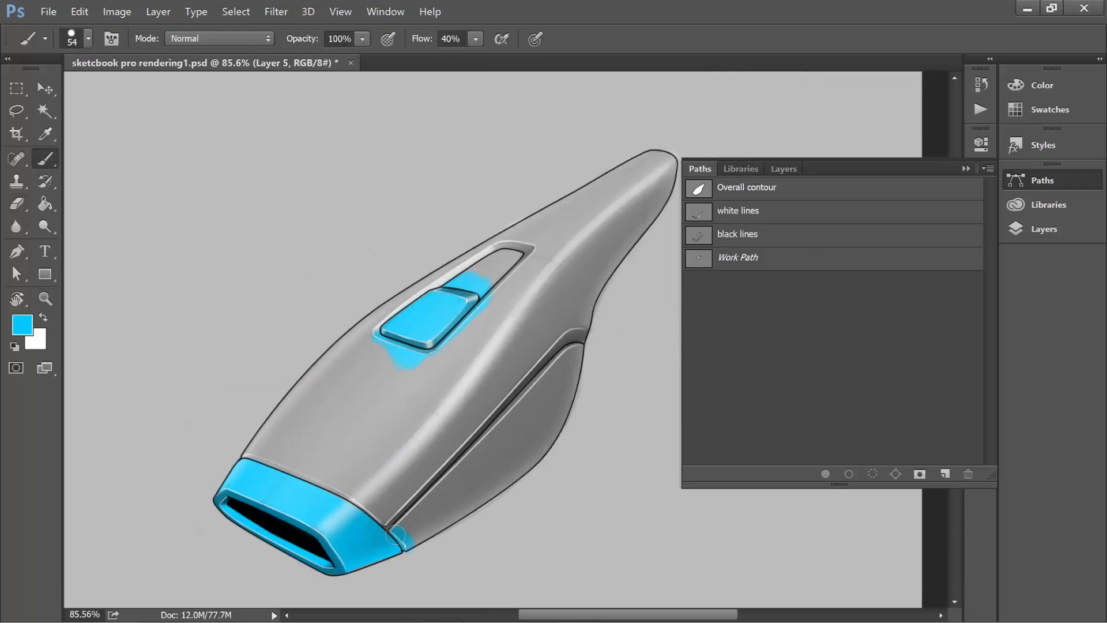
{"action": "left_click_drag", "start_coordinate": [597, 334], "coordinate": [438, 535]}
- Erase the cyan spill around the lower side panel on Layer 5, using an inverted selection of the panel from the black lines layer
{"action": "left_click", "coordinate": [724, 168]}
{"action": "left_click", "coordinate": [785, 169]}
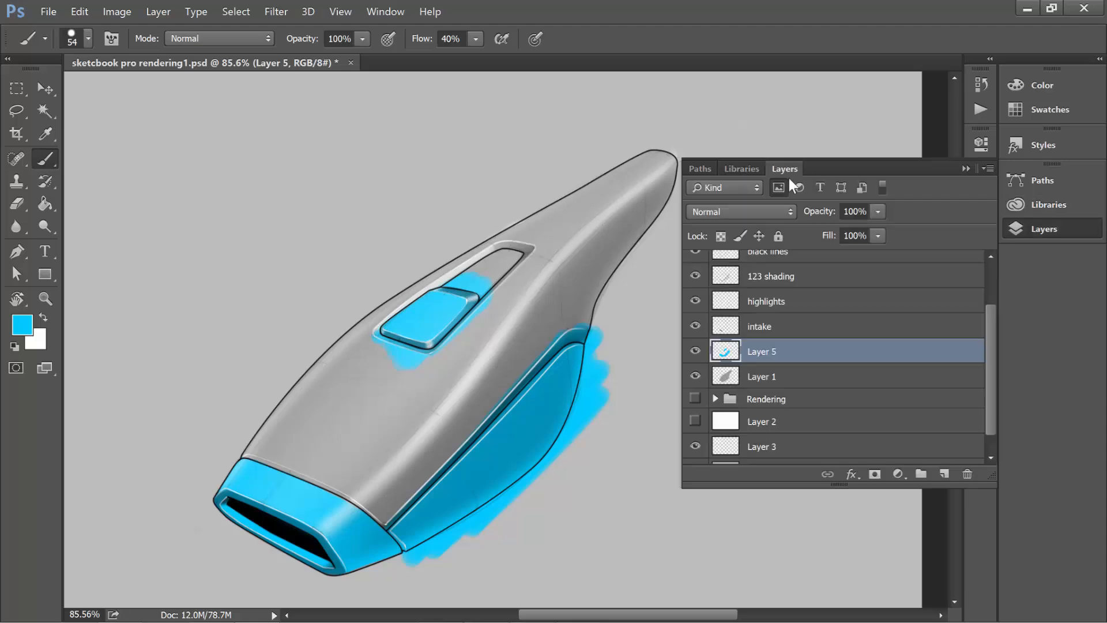
{"action": "scroll", "coordinate": [791, 300], "scroll_direction": "up", "scroll_amount": 2}
{"action": "left_click", "coordinate": [790, 307]}
{"action": "key", "text": "w"}
{"action": "left_click", "coordinate": [487, 479]}
{"action": "key", "text": "ctrl+shift+i"}
{"action": "key", "text": "e"}
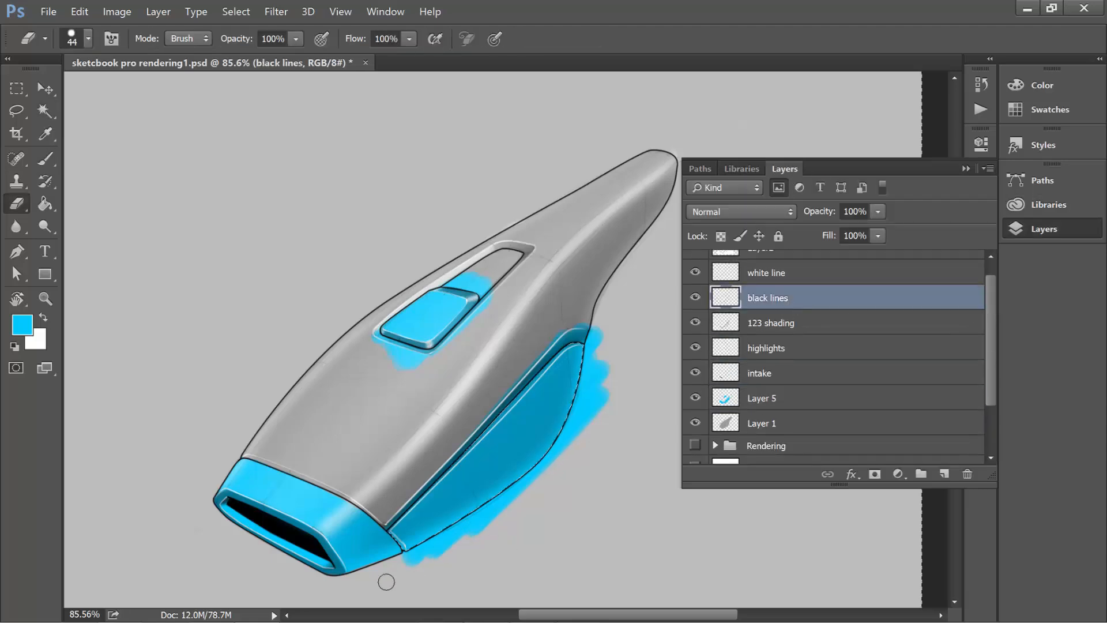
{"action": "left_click", "coordinate": [411, 558], "text": "ctrl"}
{"action": "mouse_move", "coordinate": [453, 538]}
{"action": "left_mouse_down"}
{"action": "mouse_move", "coordinate": [410, 561]}
{"action": "mouse_move", "coordinate": [500, 517]}
{"action": "mouse_move", "coordinate": [588, 355]}
{"action": "mouse_move", "coordinate": [531, 381]}
{"action": "left_mouse_up"}
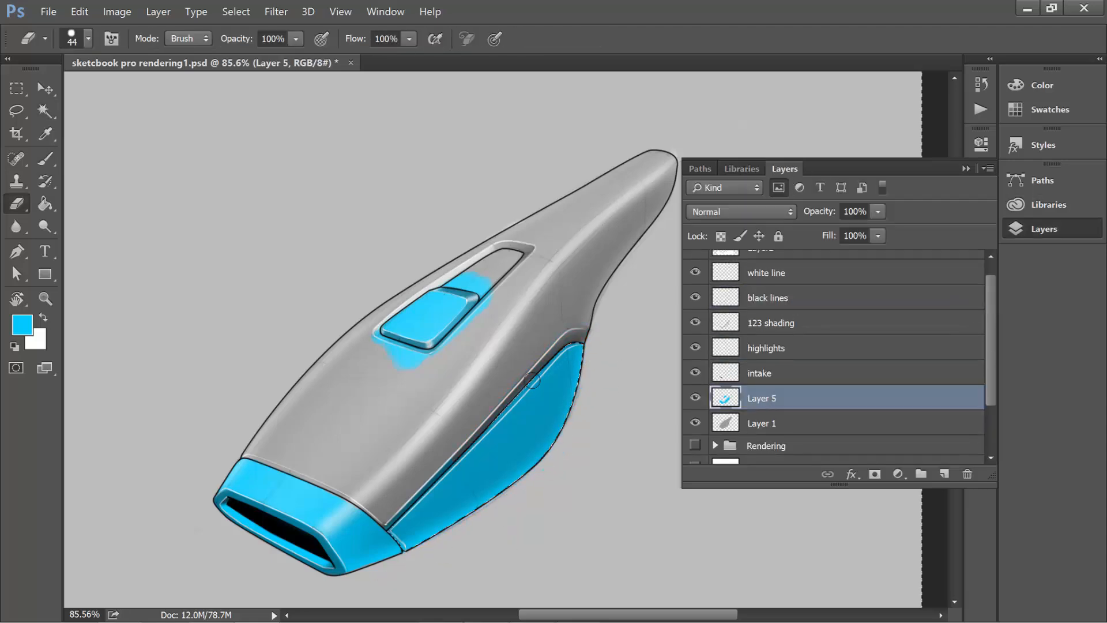
- Erase the cyan spill around the top button on Layer 5, using a selection taken from the black lines layer
{"action": "left_click", "coordinate": [780, 296]}
{"action": "key", "text": "w"}
{"action": "left_click", "coordinate": [427, 320]}
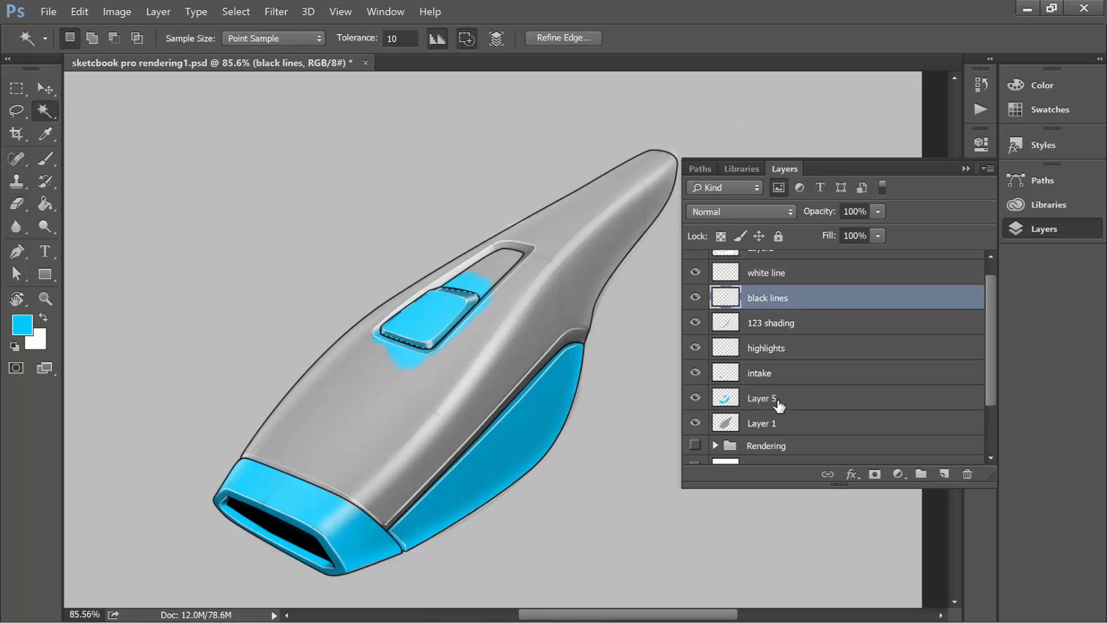
{"action": "left_click", "coordinate": [779, 404]}
{"action": "key", "text": "e"}
{"action": "left_click_drag", "start_coordinate": [424, 360], "coordinate": [438, 397]}
- Switch the background to white by showing Layer 2 and hiding Layer7
{"action": "key", "text": "z"}
{"action": "scroll", "coordinate": [544, 452], "scroll_direction": "down", "scroll_amount": 3, "text": "alt"}
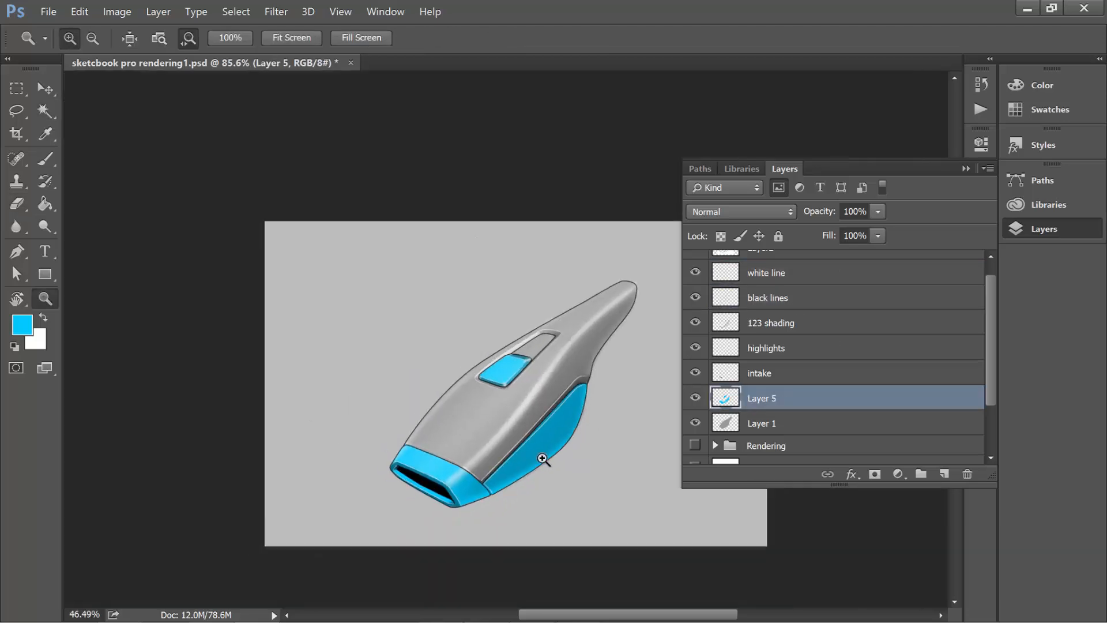
{"action": "scroll", "coordinate": [837, 375], "scroll_direction": "down", "scroll_amount": 1}
{"action": "left_click", "coordinate": [695, 452]}
{"action": "left_click", "coordinate": [695, 451]}
{"action": "left_click", "coordinate": [695, 451]}
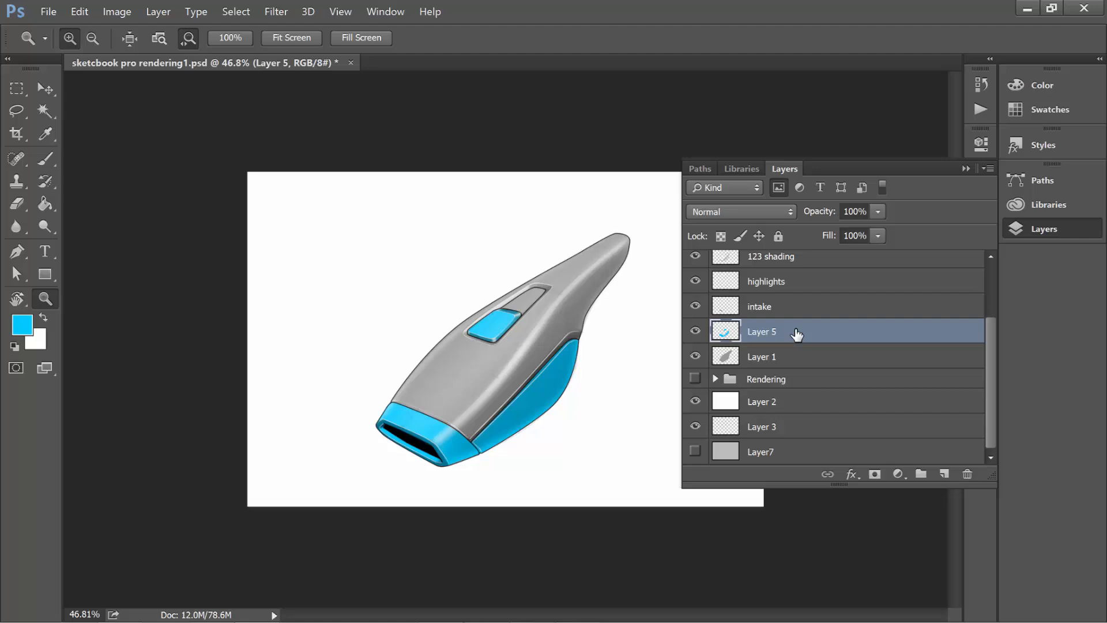
- Apply Levels to the 123 shading layer with a black input of 72 and a lowered white input
{"action": "scroll", "coordinate": [791, 314], "scroll_direction": "up", "scroll_amount": 2}
{"action": "left_click", "coordinate": [790, 303]}
{"action": "left_click", "coordinate": [117, 11]}
{"action": "left_click", "coordinate": [461, 74]}
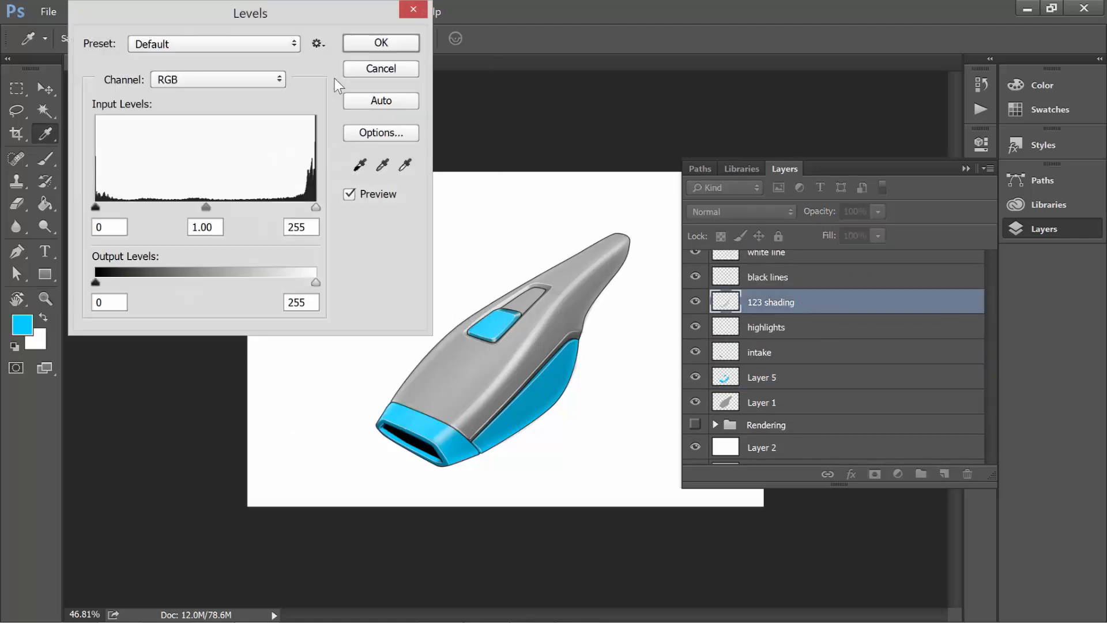
{"action": "left_click_drag", "start_coordinate": [101, 210], "coordinate": [158, 209]}
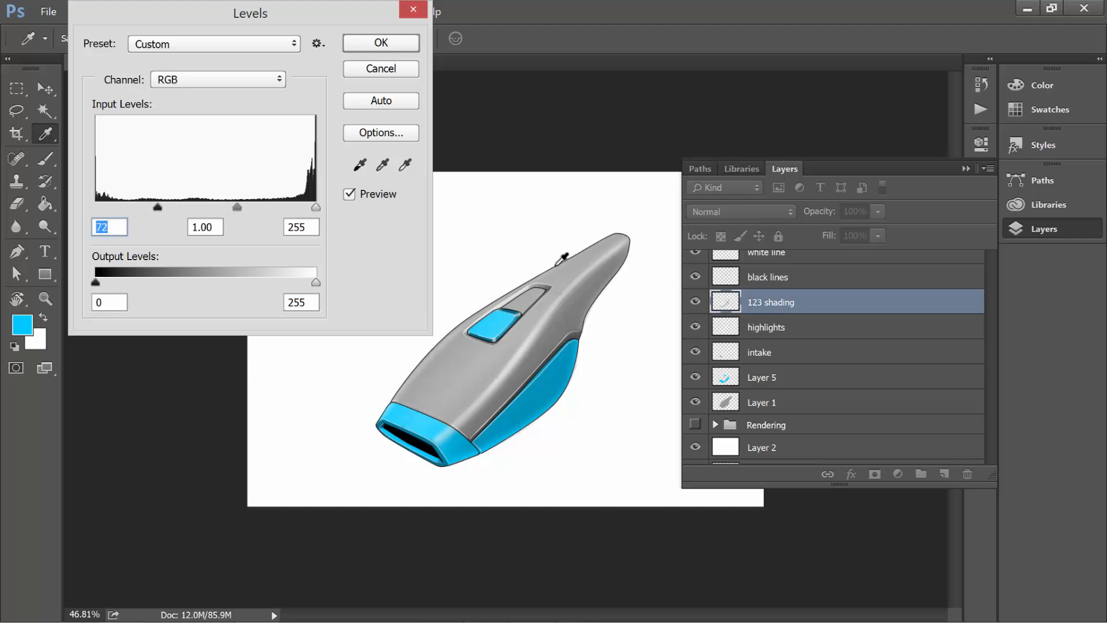
{"action": "left_click_drag", "start_coordinate": [308, 205], "coordinate": [284, 206]}
{"action": "key", "text": "Return"}
{"action": "left_click", "coordinate": [700, 302]}
{"action": "left_click", "coordinate": [697, 303]}
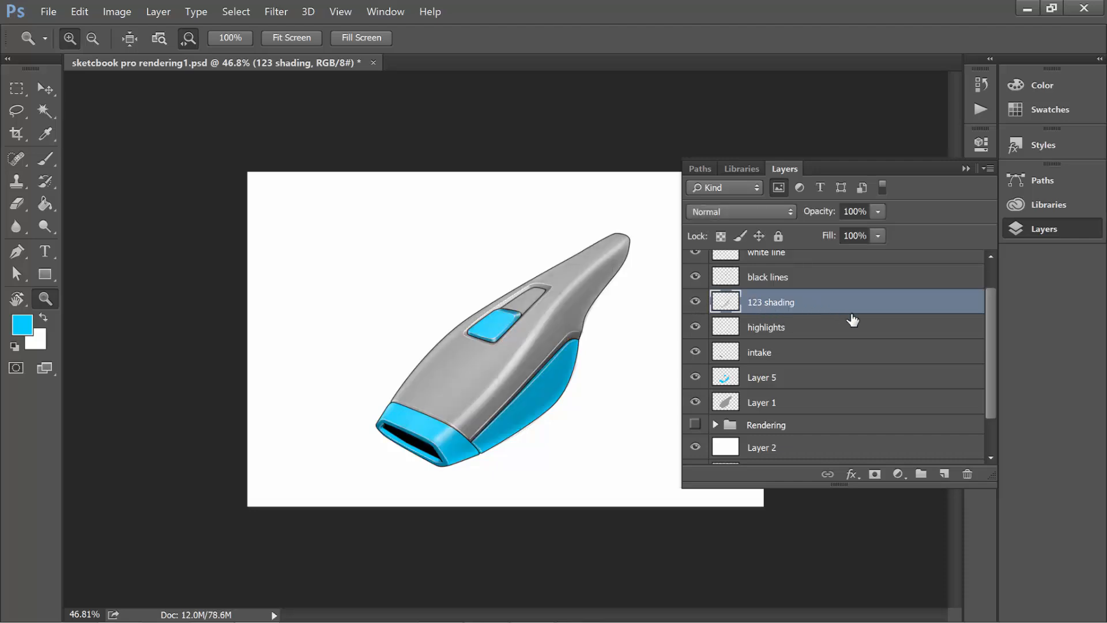
- Duplicate the 123 shading layer and compare the shading with the copy hidden and shown
{"action": "right_click", "coordinate": [807, 298]}
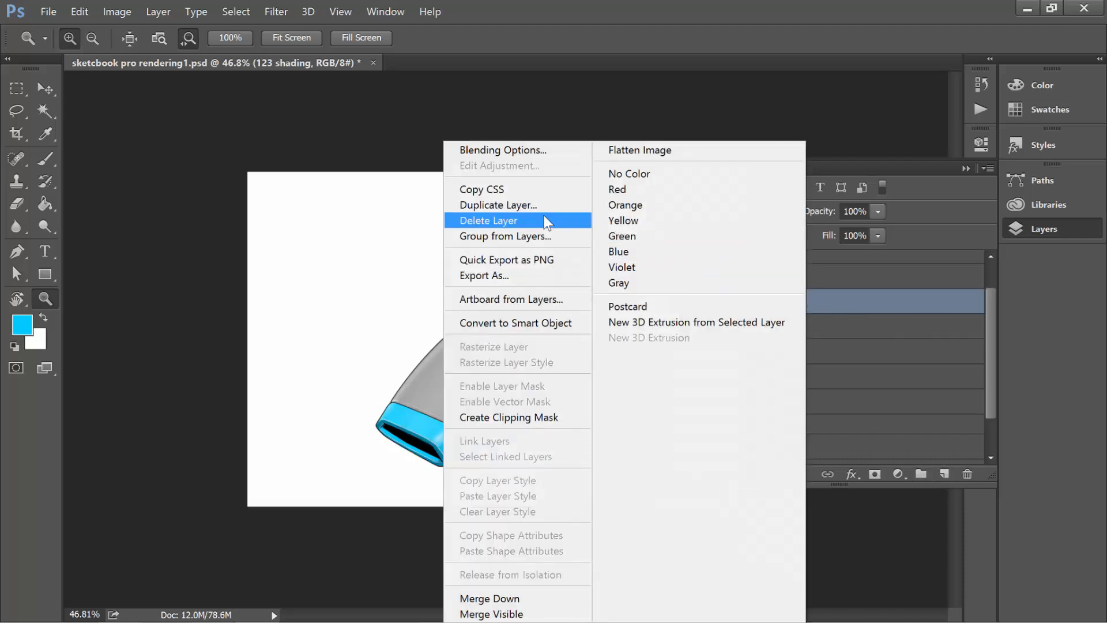
{"action": "left_click", "coordinate": [479, 203]}
{"action": "left_click", "coordinate": [470, 181]}
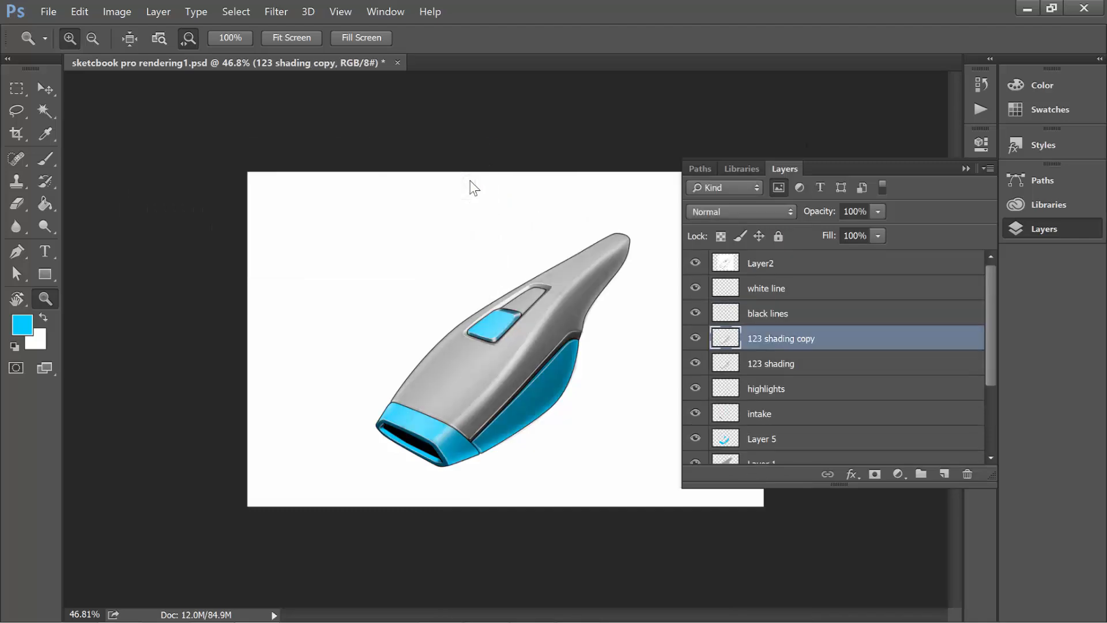
{"action": "left_click", "coordinate": [697, 338]}
{"action": "left_click", "coordinate": [697, 339]}
- Set 123 shading copy to 55% opacity and merge it with 123 shading
{"action": "left_click_drag", "start_coordinate": [878, 211], "coordinate": [838, 229]}
{"action": "left_click", "coordinate": [780, 367], "text": "shift"}
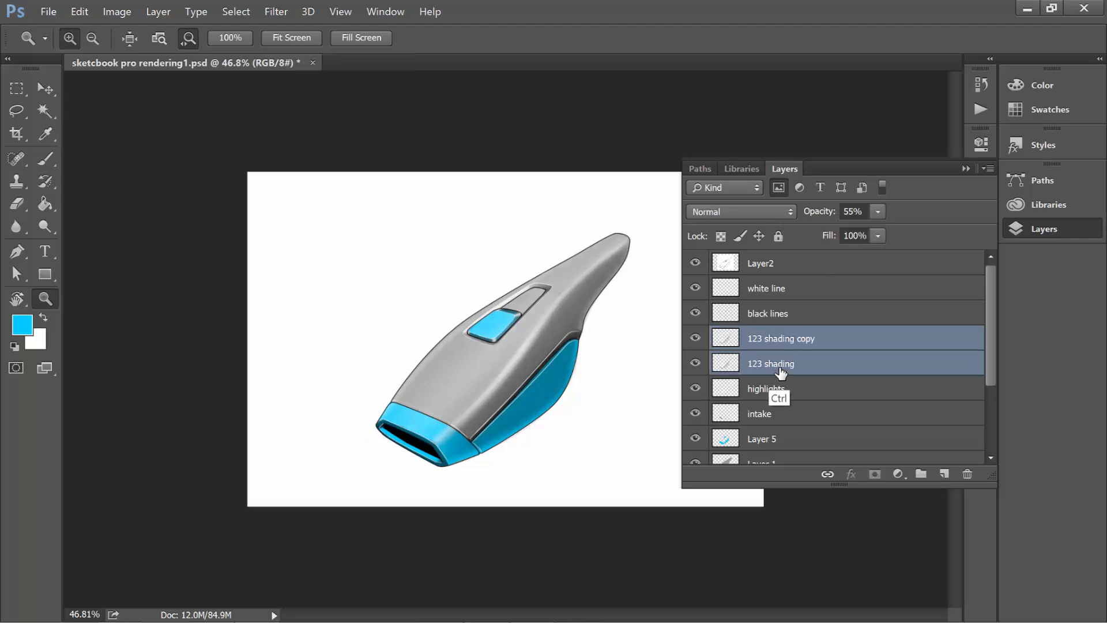
{"action": "key", "text": "ctrl+e"}
- Recolour Layer 5 to a muted yellow with Hue/Saturation, shifting the hue and lowering the saturation to -46
{"action": "left_click", "coordinate": [780, 421]}
{"action": "left_click", "coordinate": [118, 12]}
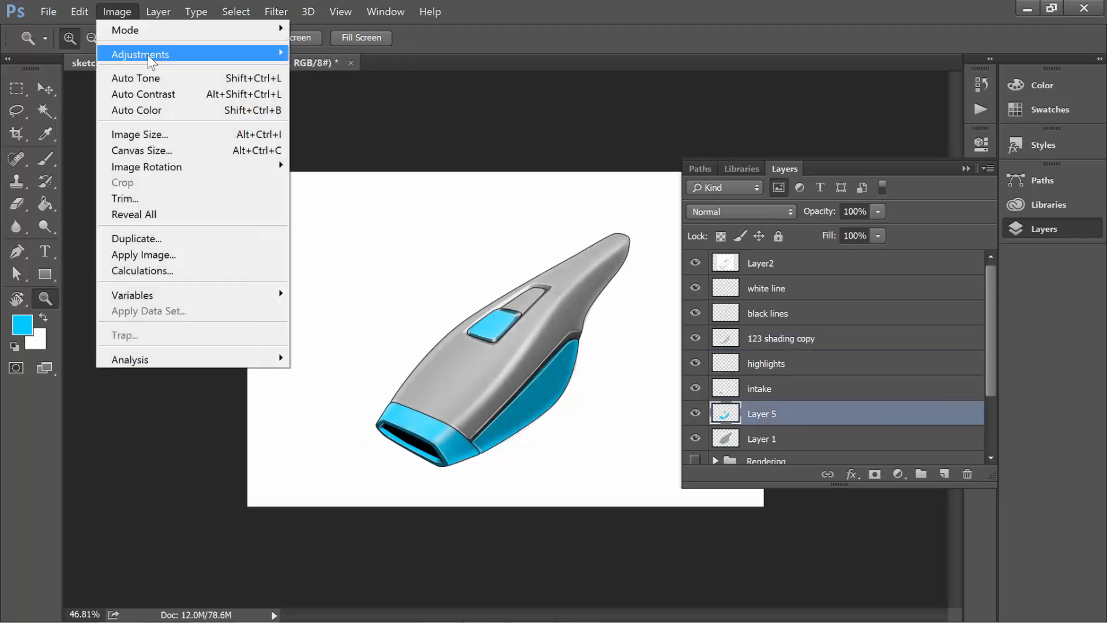
{"action": "mouse_move", "coordinate": [162, 54]}
{"action": "left_click", "coordinate": [340, 142]}
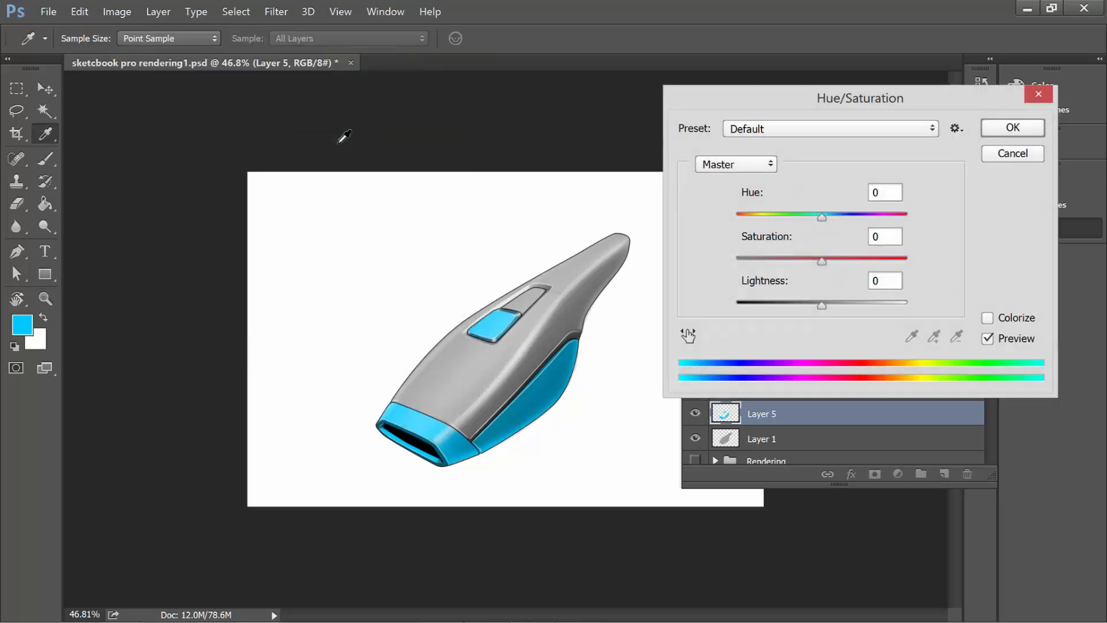
{"action": "left_click_drag", "start_coordinate": [821, 259], "coordinate": [783, 269]}
{"action": "left_click_drag", "start_coordinate": [835, 220], "coordinate": [751, 235]}
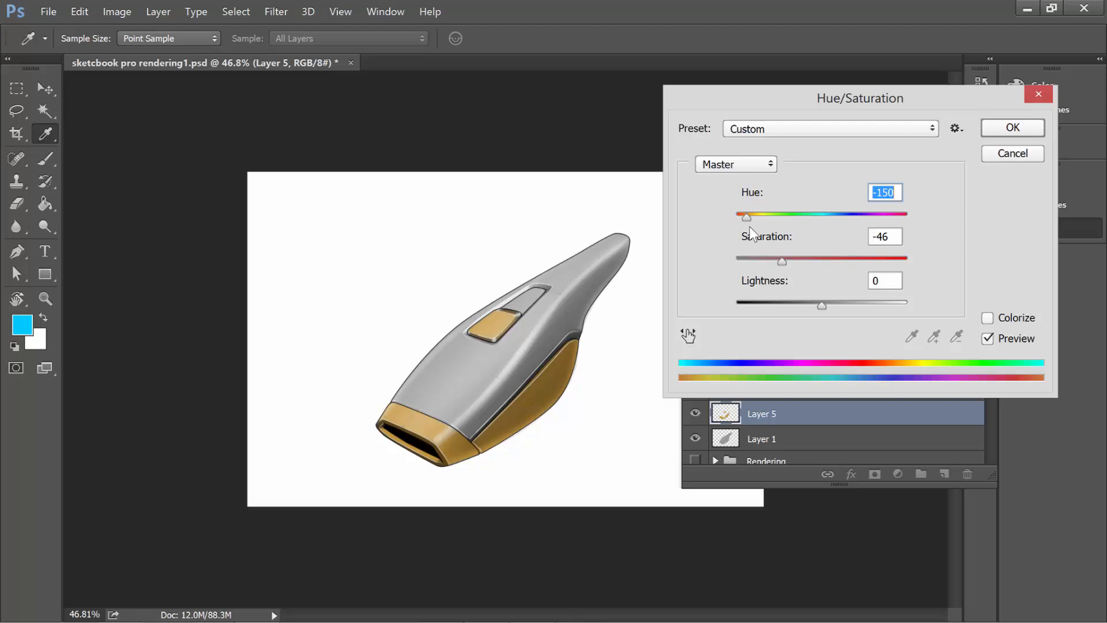
{"action": "left_click", "coordinate": [1000, 127]}
- Set the foreground colour to 000000 and brush black over the recess behind the button on the intake layer
{"action": "key", "text": "z"}
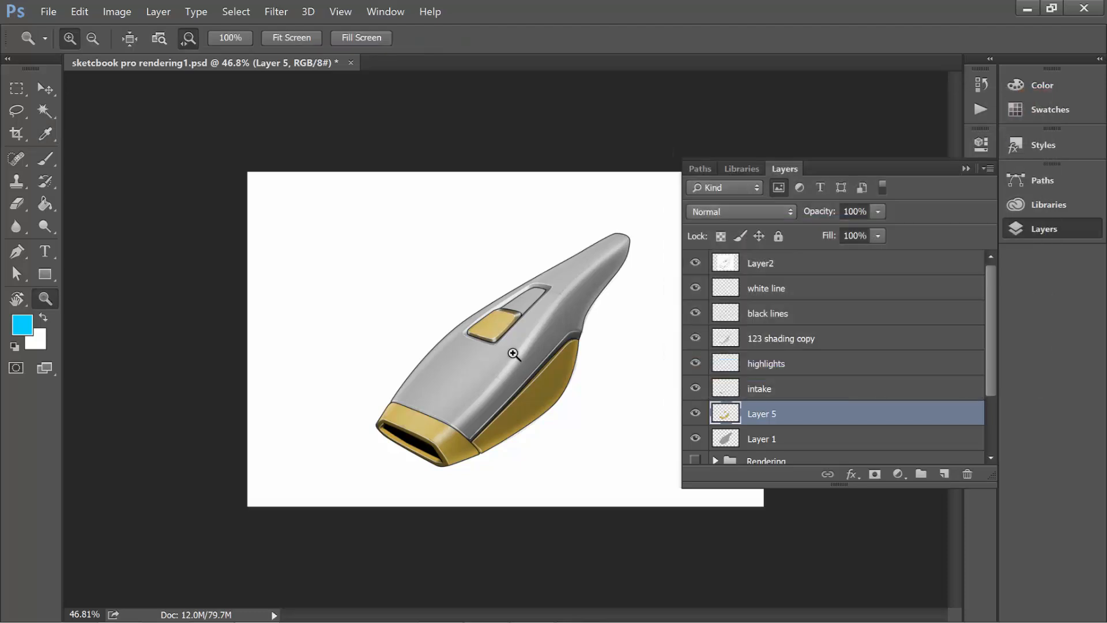
{"action": "left_click_drag", "start_coordinate": [507, 353], "coordinate": [557, 329]}
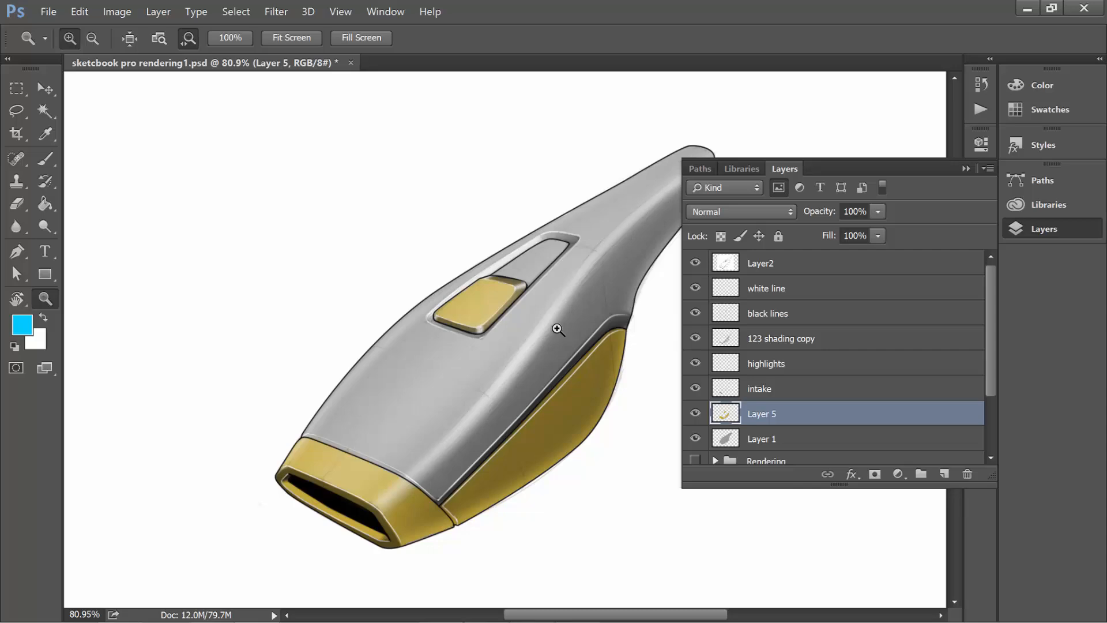
{"action": "key", "text": "x"}
{"action": "left_click", "coordinate": [27, 327]}
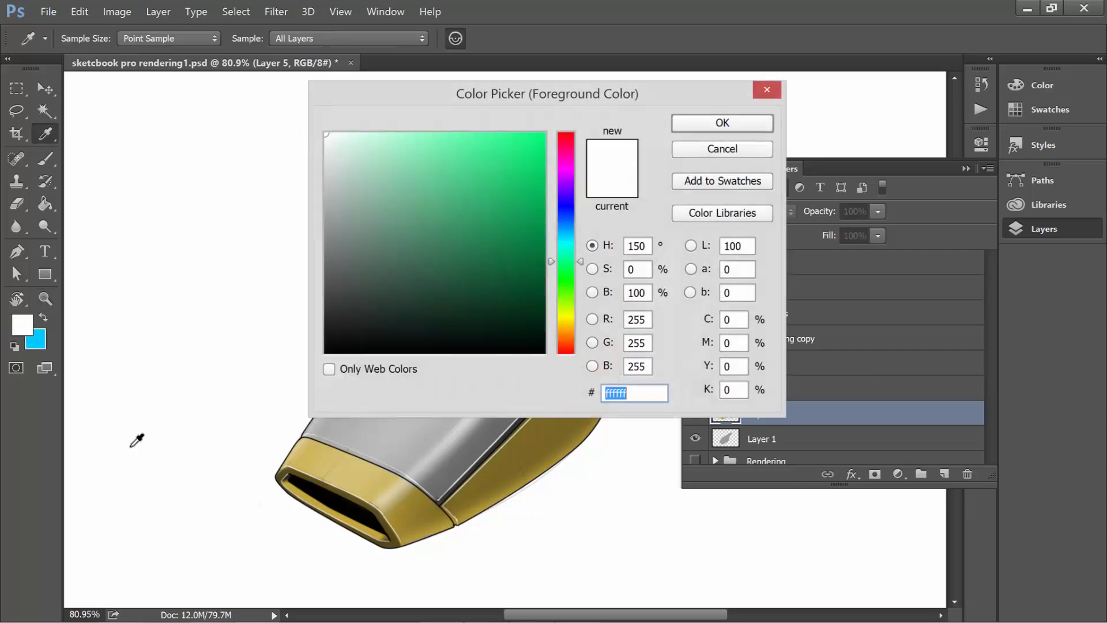
{"action": "type", "text": "000000"}
{"action": "left_click", "coordinate": [723, 124]}
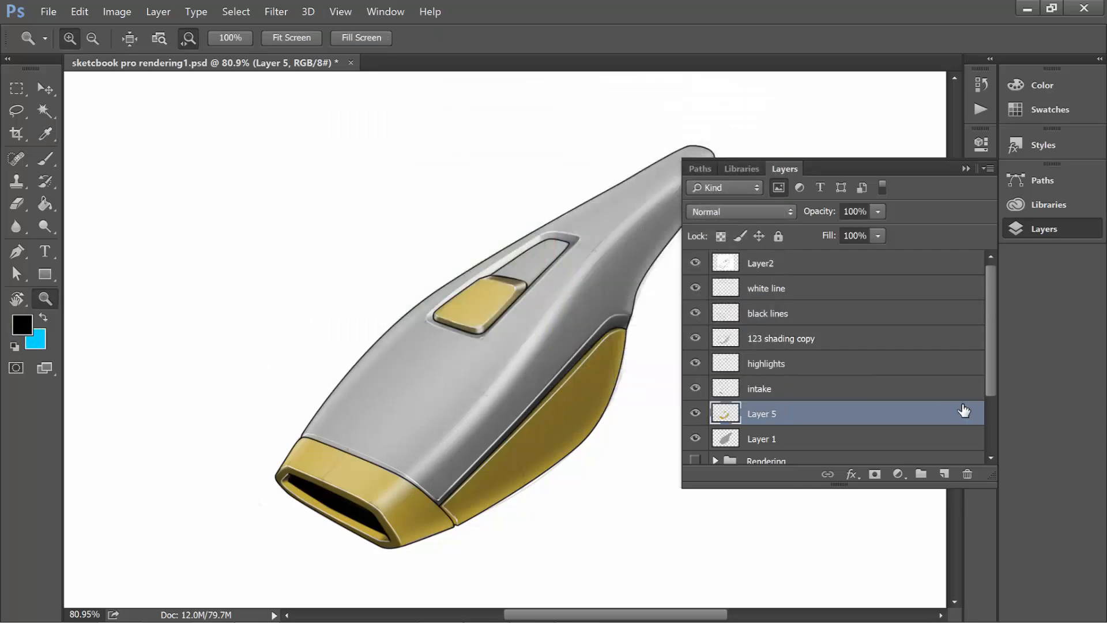
{"action": "left_click", "coordinate": [760, 389]}
{"action": "key", "text": "b"}
{"action": "mouse_move", "coordinate": [500, 278]}
{"action": "left_mouse_down"}
{"action": "mouse_move", "coordinate": [551, 246]}
{"action": "mouse_move", "coordinate": [514, 271]}
{"action": "mouse_move", "coordinate": [535, 272]}
{"action": "mouse_move", "coordinate": [496, 276]}
{"action": "mouse_move", "coordinate": [455, 334]}
{"action": "left_mouse_up"}
- Erase the black spill around the button recess on the intake layer and return the canvas rotation to 0°
{"action": "key", "text": "r"}
{"action": "key", "text": "e"}
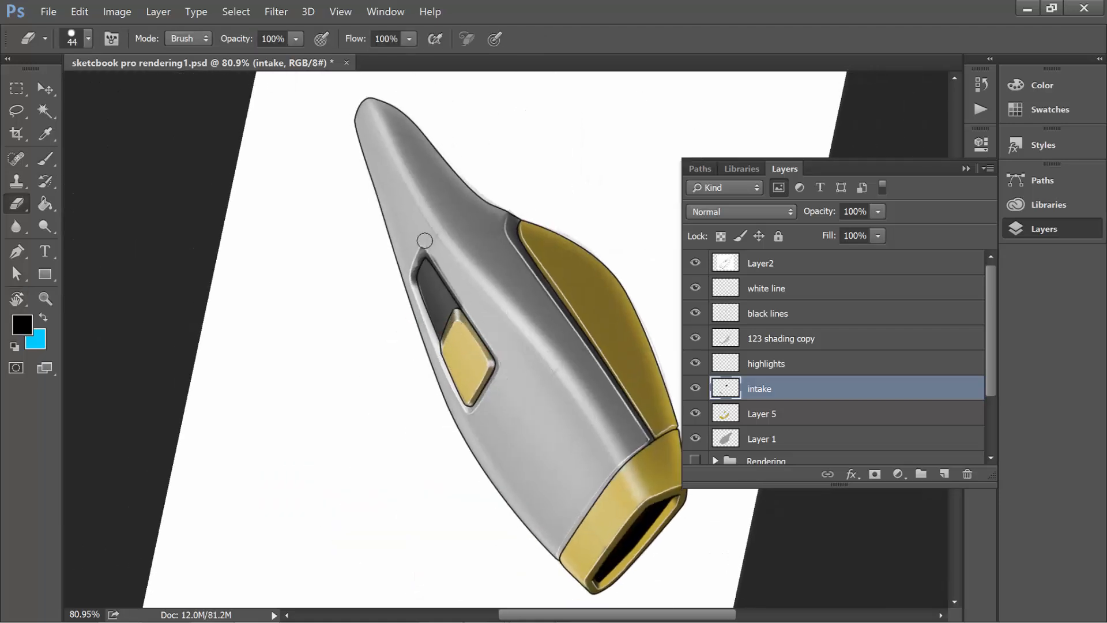
{"action": "mouse_move", "coordinate": [424, 240]}
{"action": "left_mouse_down"}
{"action": "mouse_move", "coordinate": [413, 262]}
{"action": "mouse_move", "coordinate": [428, 241]}
{"action": "mouse_move", "coordinate": [456, 283]}
{"action": "left_mouse_up"}
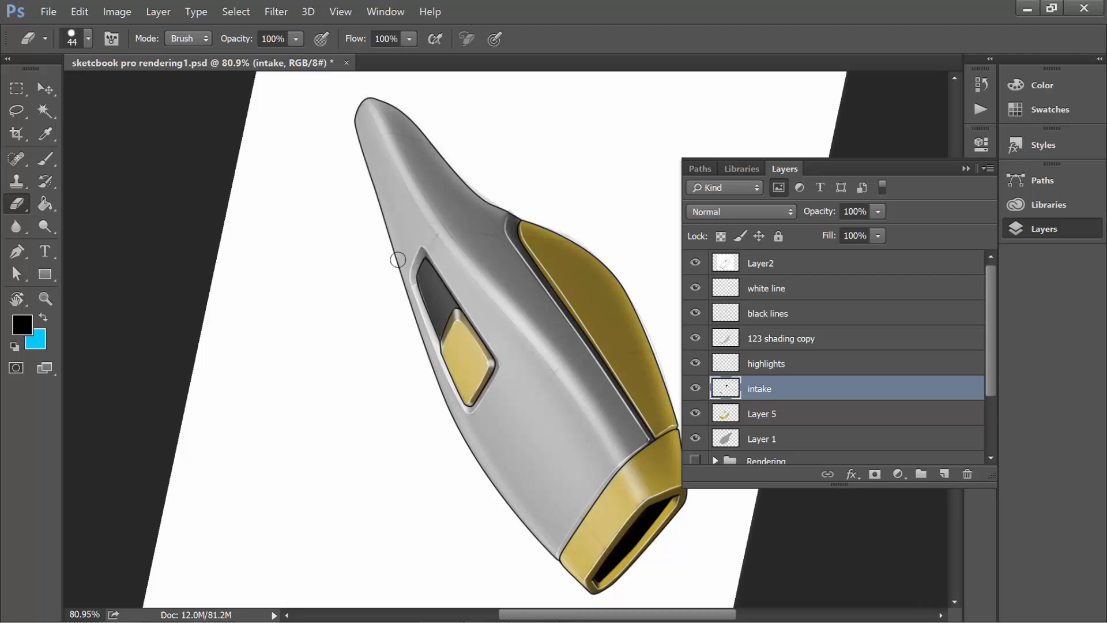
{"action": "key", "text": "r"}
{"action": "left_click_drag", "start_coordinate": [558, 501], "coordinate": [262, 409]}
{"action": "key", "text": "z"}
{"action": "left_click_drag", "start_coordinate": [455, 448], "coordinate": [414, 467]}
{"action": "key", "text": "r"}
{"action": "left_click_drag", "start_coordinate": [533, 476], "coordinate": [576, 465]}
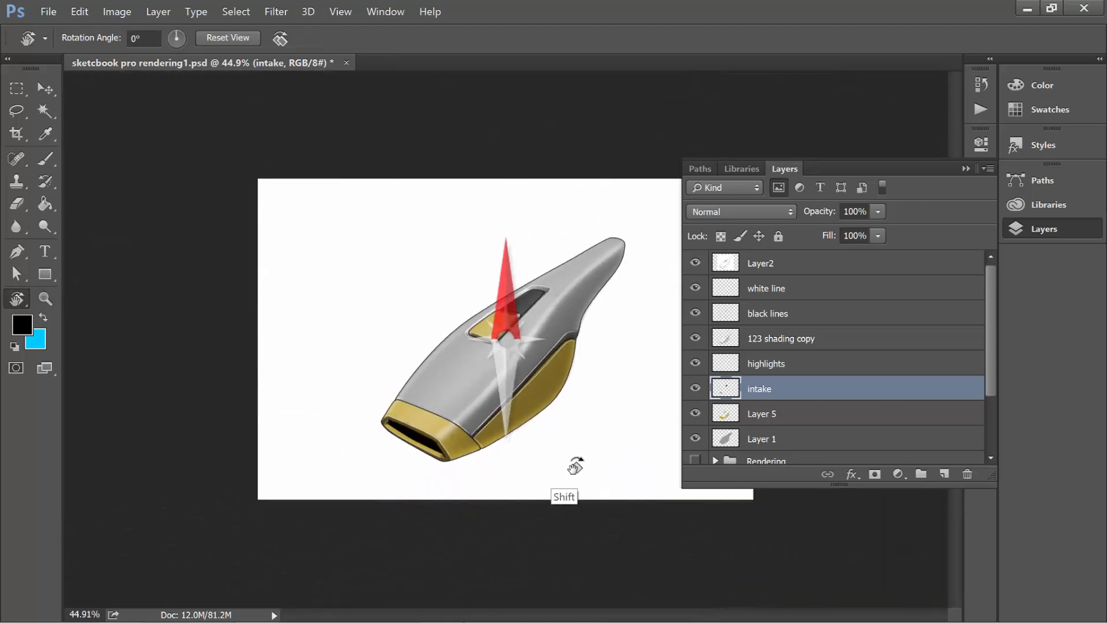
- Add a new layer directly above the Rendering group
{"action": "left_click_drag", "start_coordinate": [987, 387], "coordinate": [982, 410]}
{"action": "left_click", "coordinate": [848, 423]}
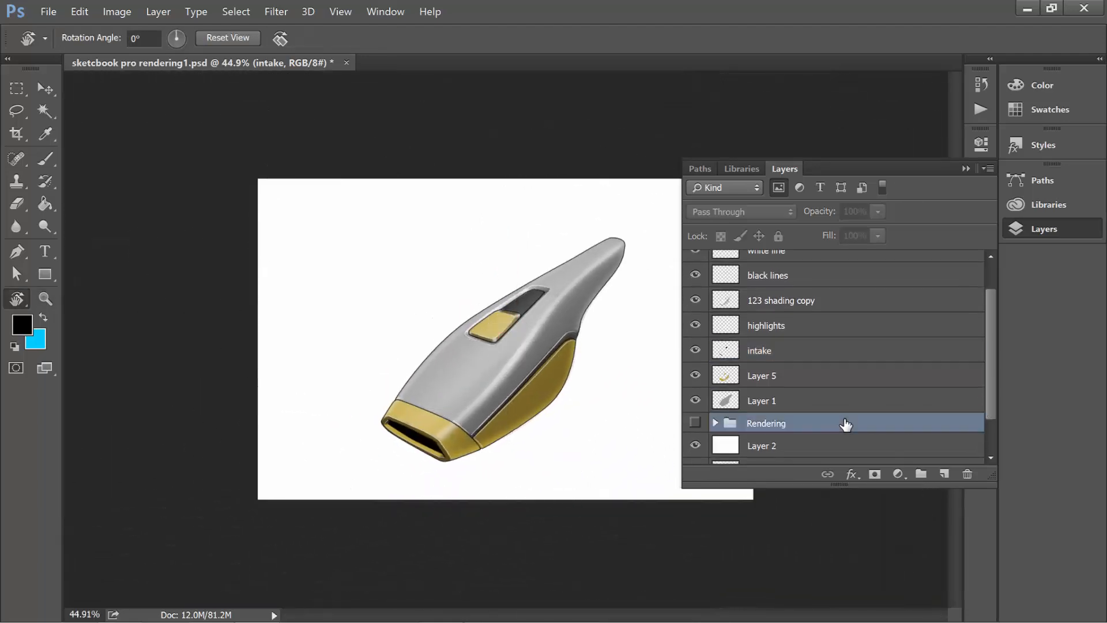
{"action": "left_click", "coordinate": [943, 474]}
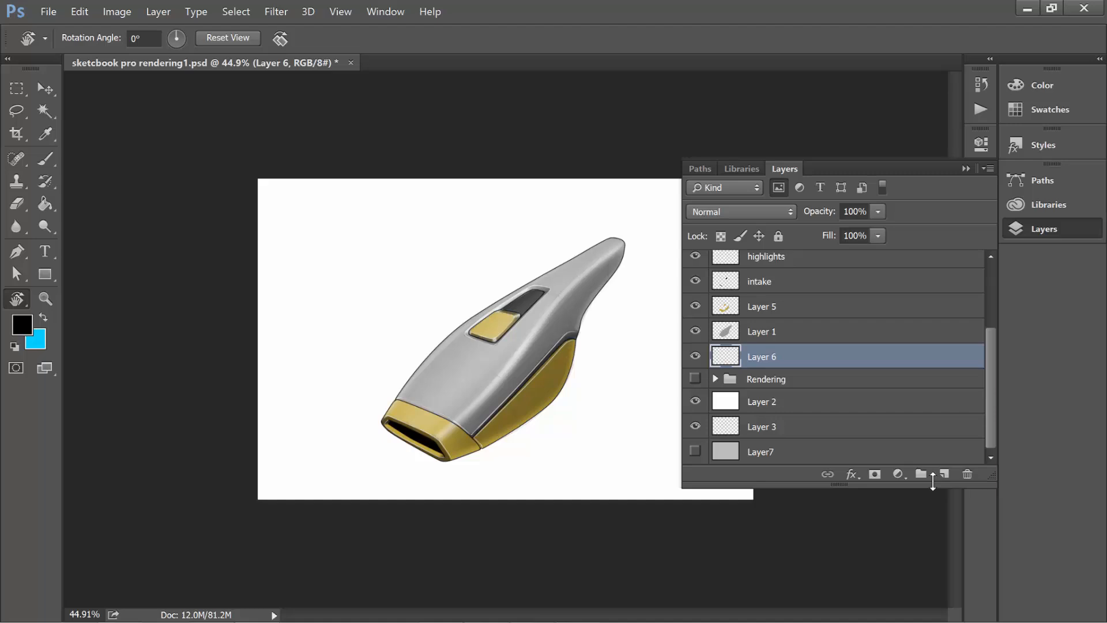
- Select a rectangle behind the vacuum's body and brush black horizontal streaks across it on Layer 6 at 20% opacity
{"action": "key", "text": "m"}
{"action": "mouse_move", "coordinate": [402, 255]}
{"action": "left_mouse_down"}
{"action": "mouse_move", "coordinate": [630, 398]}
{"action": "mouse_move", "coordinate": [644, 395]}
{"action": "left_mouse_up"}
{"action": "key", "text": "b"}
{"action": "left_click_drag", "start_coordinate": [468, 289], "coordinate": [481, 289]}
{"action": "left_click", "coordinate": [362, 39]}
{"action": "left_click", "coordinate": [292, 58]}
{"action": "mouse_move", "coordinate": [380, 266]}
{"action": "left_mouse_down"}
{"action": "mouse_move", "coordinate": [752, 250]}
{"action": "mouse_move", "coordinate": [687, 254]}
{"action": "left_mouse_up"}
{"action": "left_click", "coordinate": [1044, 229]}
{"action": "left_click_drag", "start_coordinate": [357, 288], "coordinate": [687, 276]}
{"action": "left_click_drag", "start_coordinate": [346, 314], "coordinate": [687, 300]}
{"action": "left_click_drag", "start_coordinate": [364, 359], "coordinate": [686, 335]}
{"action": "left_click_drag", "start_coordinate": [343, 389], "coordinate": [687, 366]}
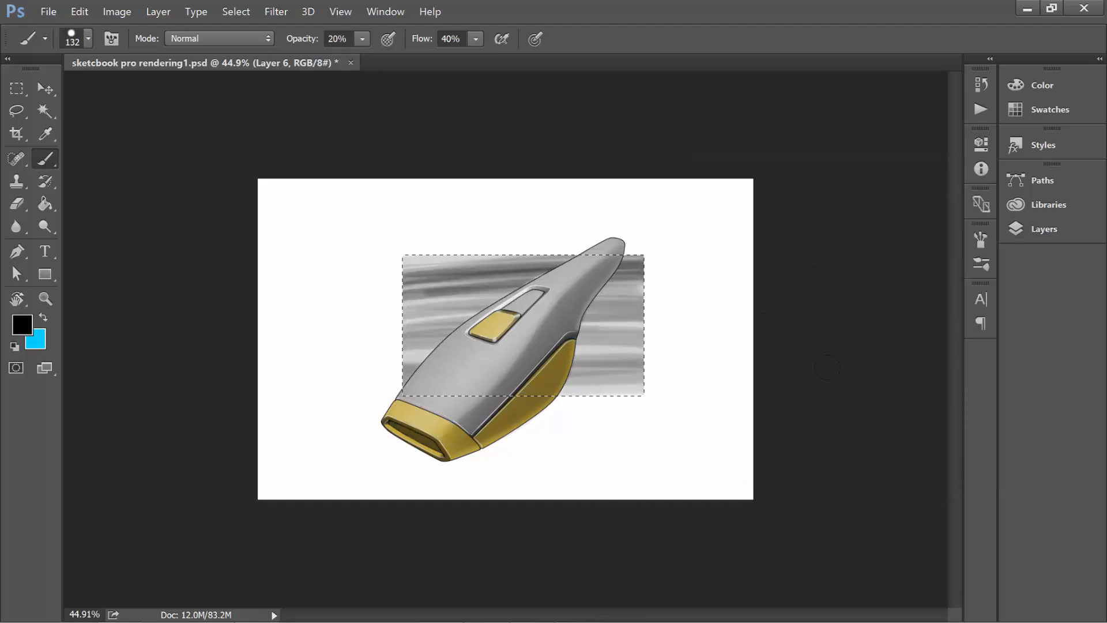
- Darken the rectangular backdrop on Layer 6 with a larger black brush and remove the selection
{"action": "key", "text": "]"}
{"action": "key", "text": "]"}
{"action": "key", "text": "]"}
{"action": "key", "text": "]"}
{"action": "key", "text": "]"}
{"action": "mouse_move", "coordinate": [370, 349]}
{"action": "left_mouse_down"}
{"action": "mouse_move", "coordinate": [715, 341]}
{"action": "mouse_move", "coordinate": [508, 323]}
{"action": "mouse_move", "coordinate": [725, 297]}
{"action": "mouse_move", "coordinate": [356, 313]}
{"action": "mouse_move", "coordinate": [349, 365]}
{"action": "left_mouse_up"}
{"action": "key", "text": "ctrl+d"}
{"action": "key", "text": "e"}
- Inspect the rendering up close and compare it with the Layer 6 backdrop hidden and shown
{"action": "left_click", "coordinate": [1032, 233]}
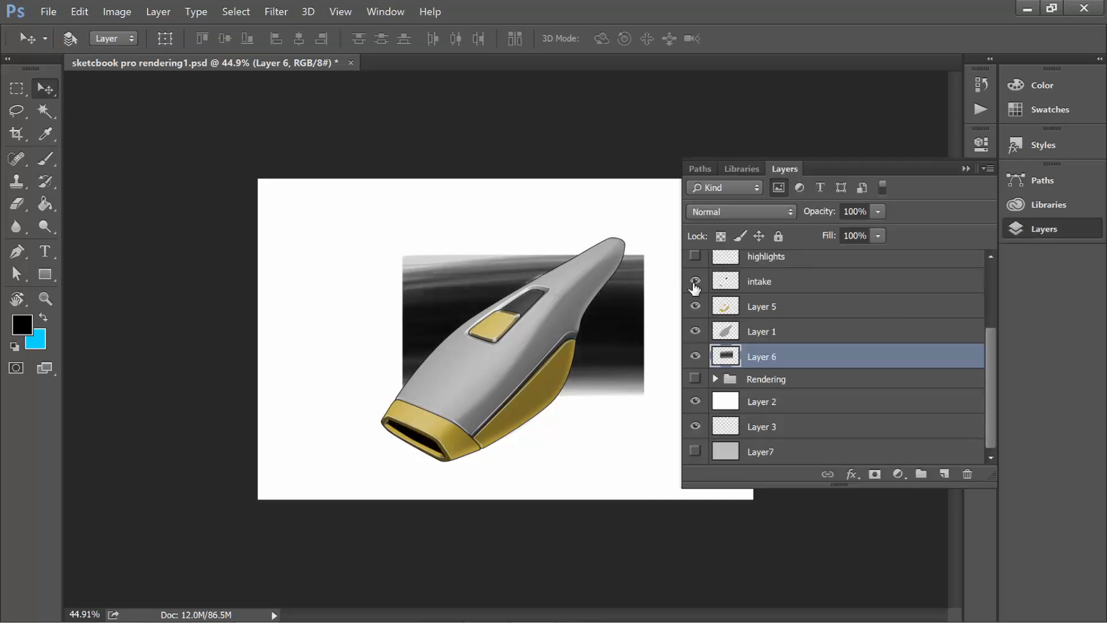
{"action": "scroll", "coordinate": [513, 317], "scroll_direction": "up", "scroll_amount": 4}
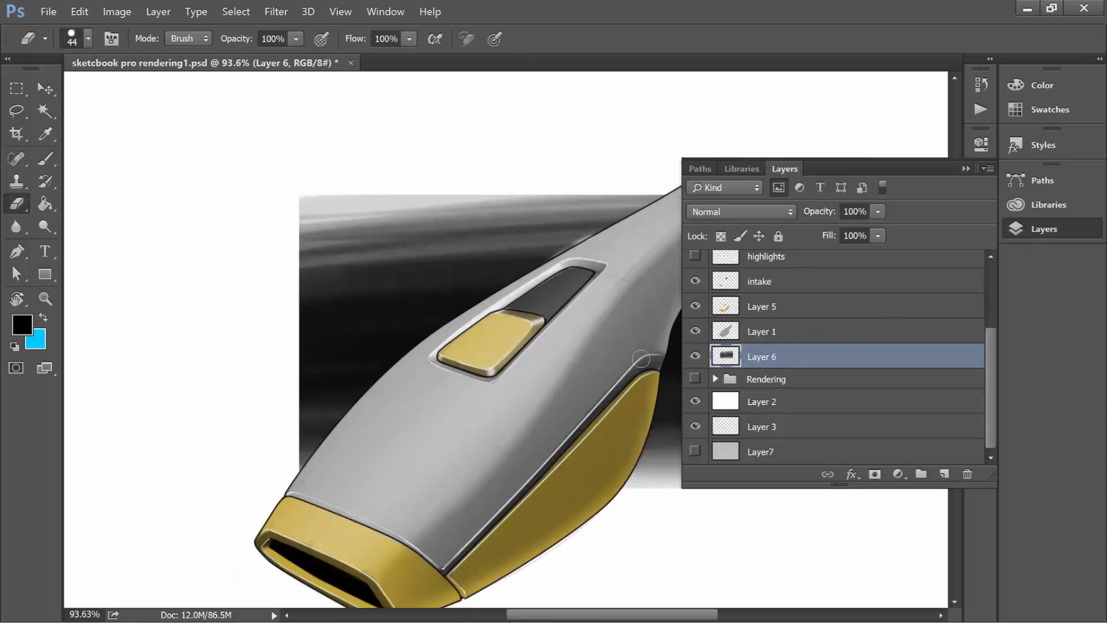
{"action": "key", "text": "z"}
{"action": "scroll", "coordinate": [548, 427], "scroll_direction": "down", "scroll_amount": 4}
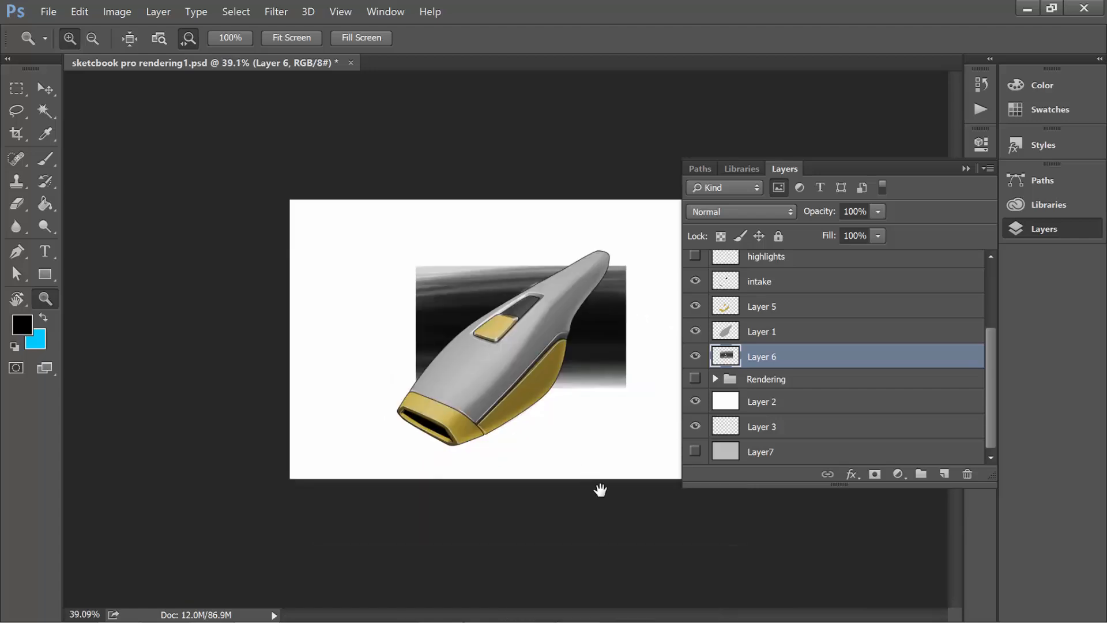
{"action": "left_click", "coordinate": [696, 356]}
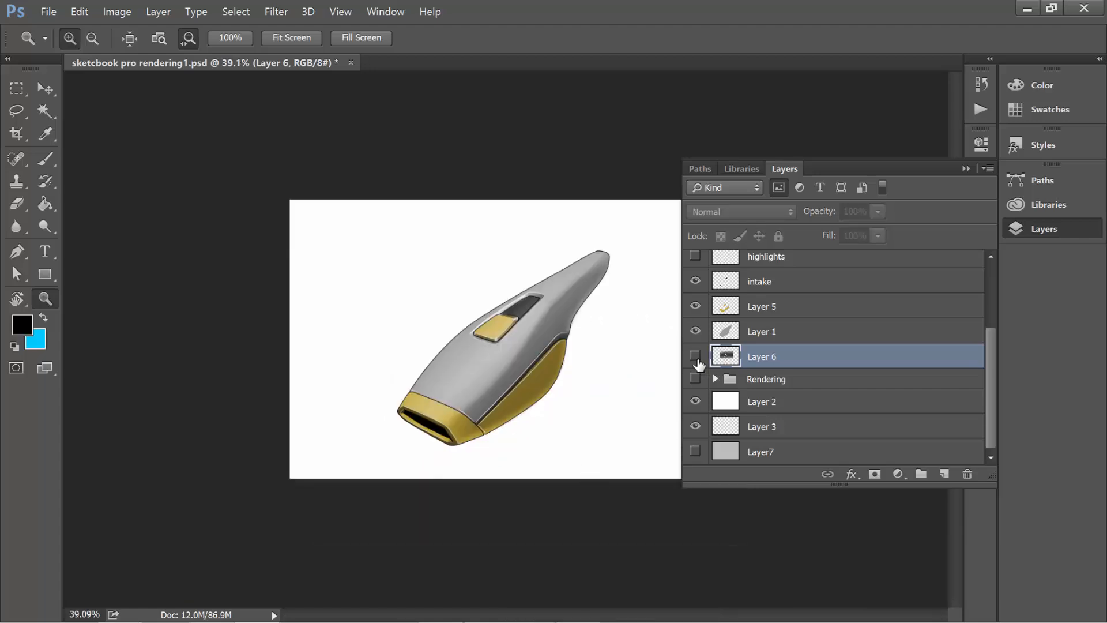
{"action": "left_click", "coordinate": [695, 356]}
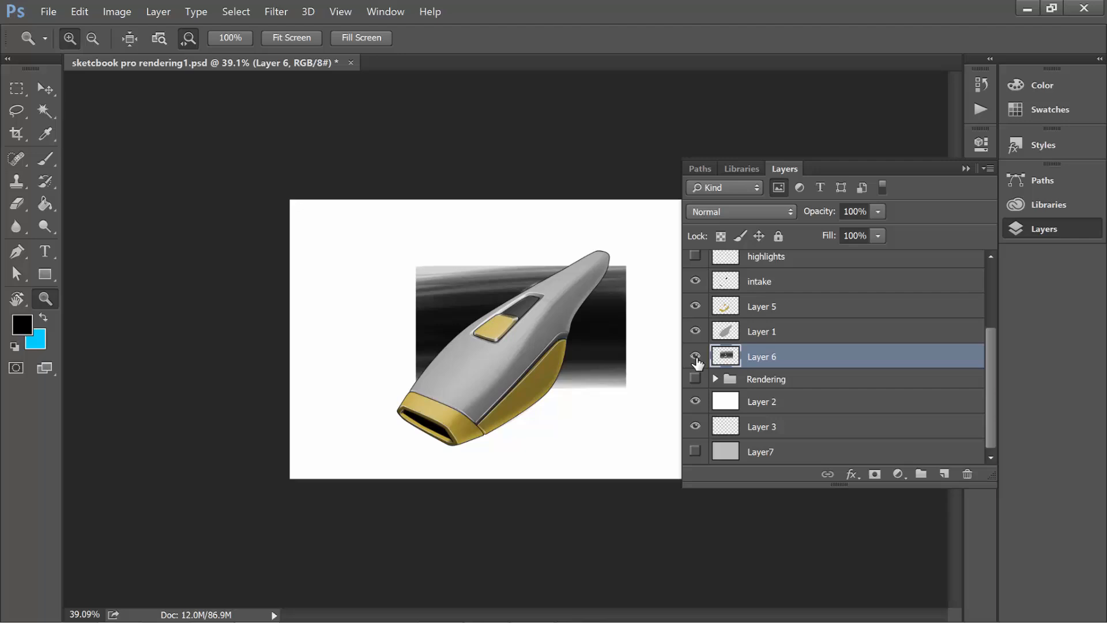
- Turn the highlights layer back on and hide the 123 shading copy layer
{"action": "left_click", "coordinate": [694, 256]}
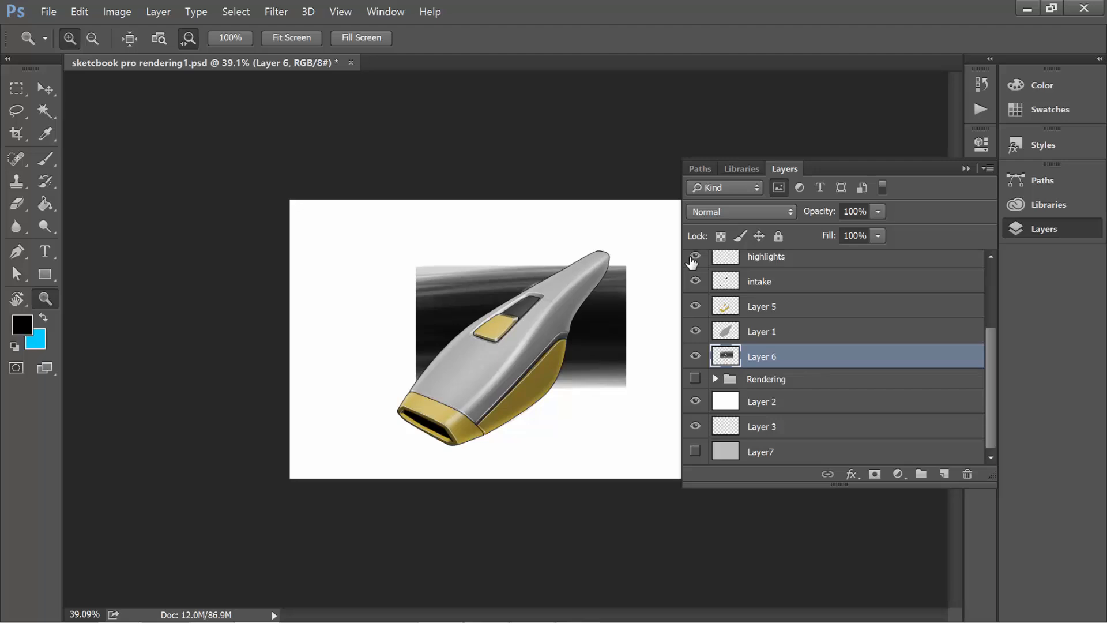
{"action": "scroll", "coordinate": [942, 327], "scroll_direction": "up", "scroll_amount": 1}
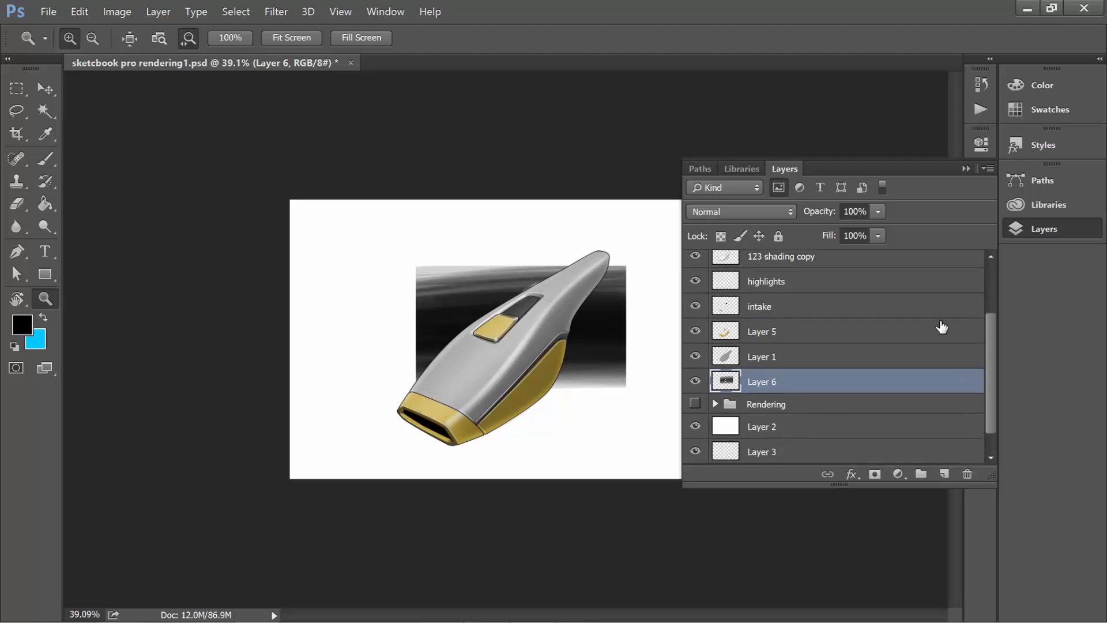
{"action": "left_click", "coordinate": [695, 281]}
{"action": "left_click", "coordinate": [696, 281]}
{"action": "left_click", "coordinate": [696, 258]}
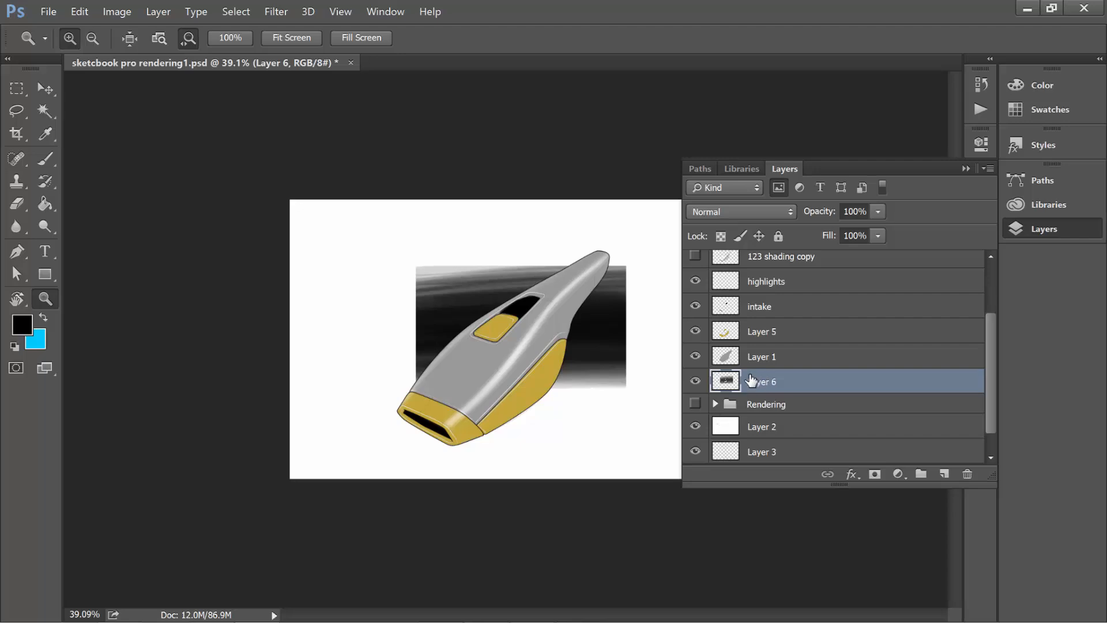
- Delete the Layer 6 backdrop and add a new empty layer between Layer 1 and the Rendering group
{"action": "key", "text": "Delete"}
{"action": "left_click", "coordinate": [943, 473]}
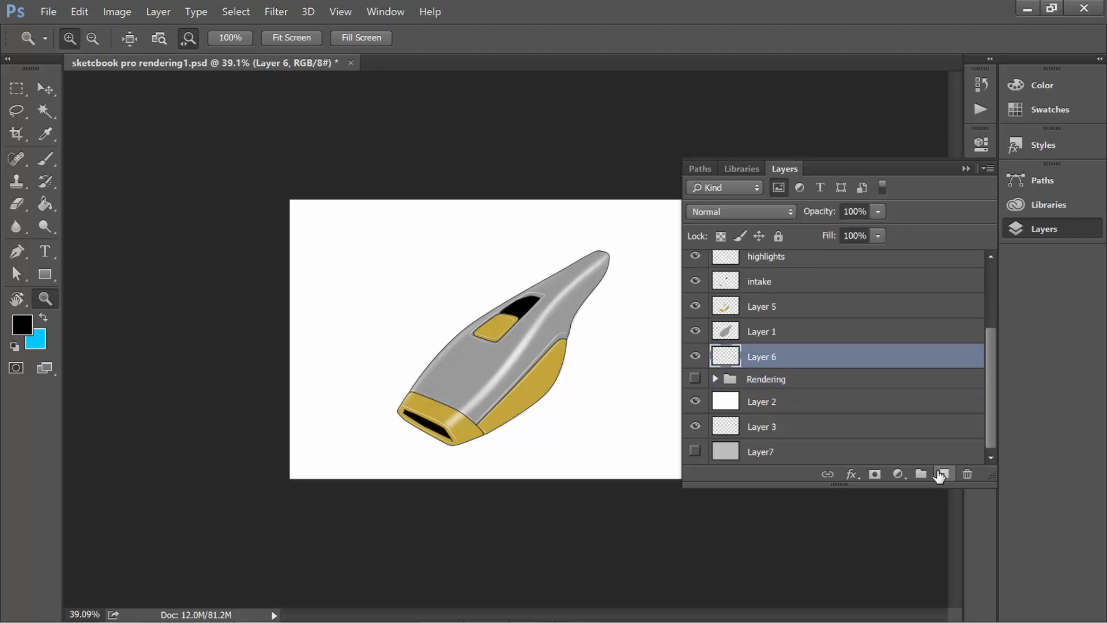
- Fill a rectangle behind the vacuum with black on Layer 6, deselect it, and set the layer's opacity to 73%
{"action": "left_click", "coordinate": [21, 92]}
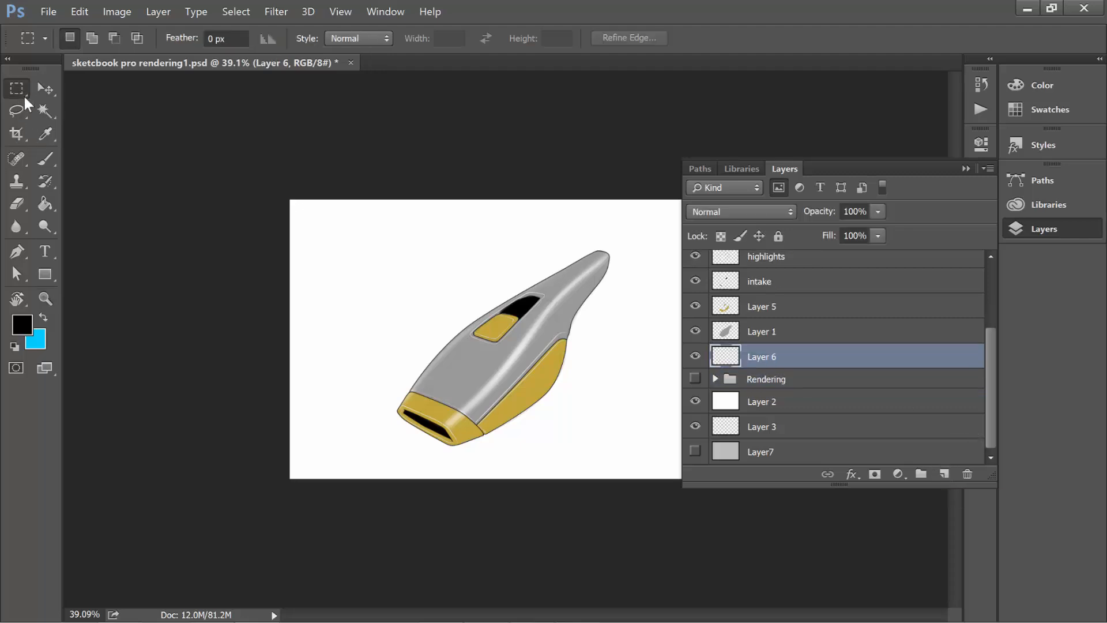
{"action": "left_click_drag", "start_coordinate": [406, 273], "coordinate": [633, 401]}
{"action": "left_click", "coordinate": [633, 401]}
{"action": "key", "text": "g"}
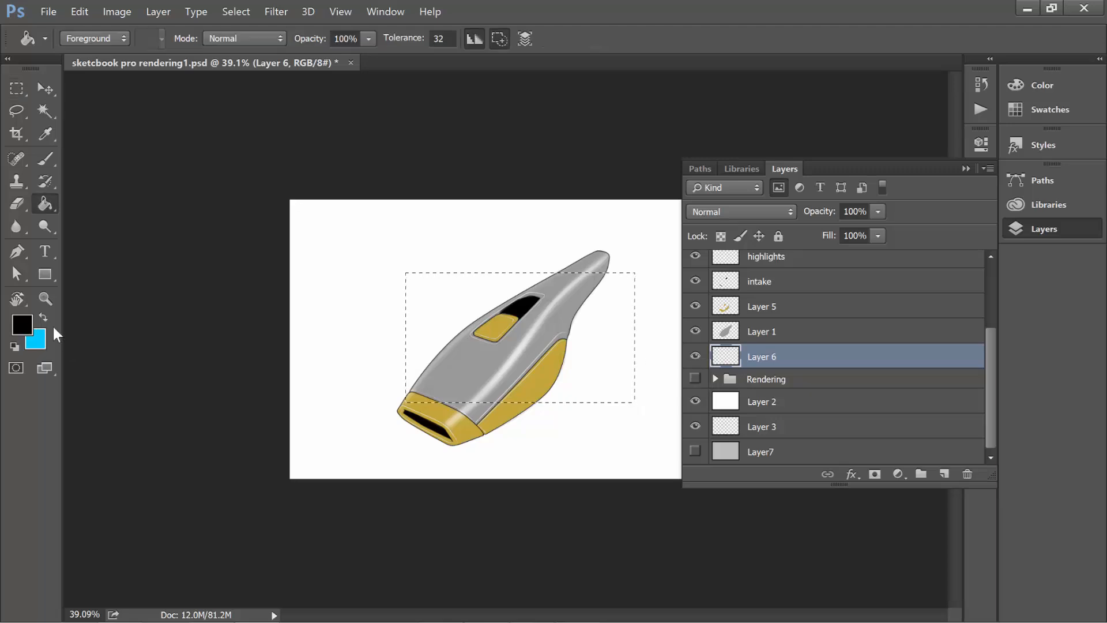
{"action": "left_click", "coordinate": [444, 314]}
{"action": "key", "text": "ctrl+d"}
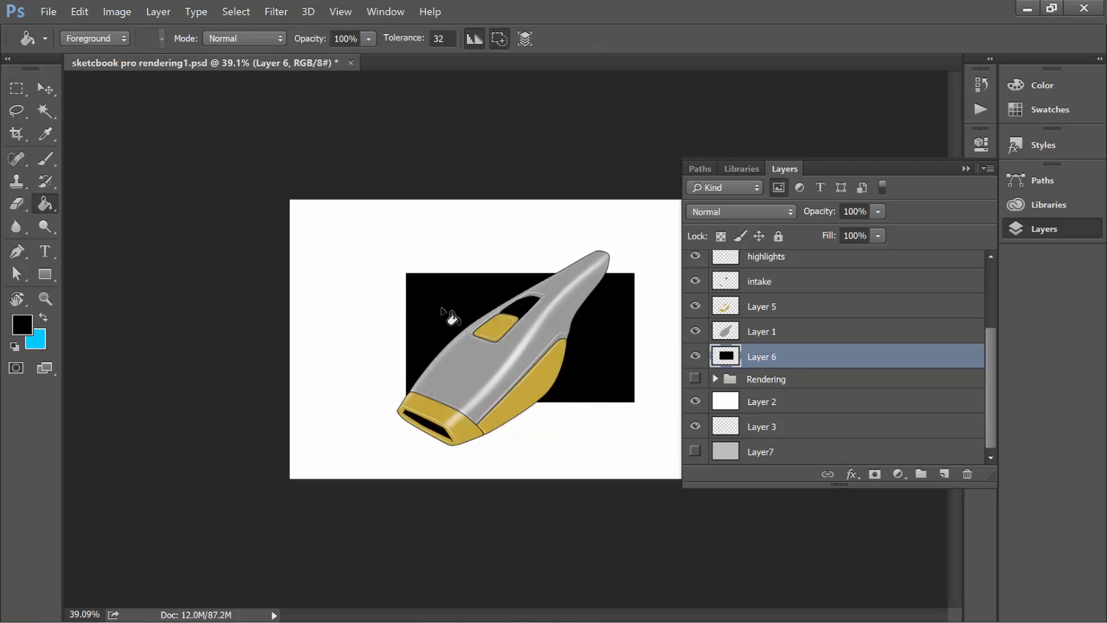
{"action": "left_click", "coordinate": [877, 211]}
{"action": "left_click_drag", "start_coordinate": [880, 230], "coordinate": [855, 228]}
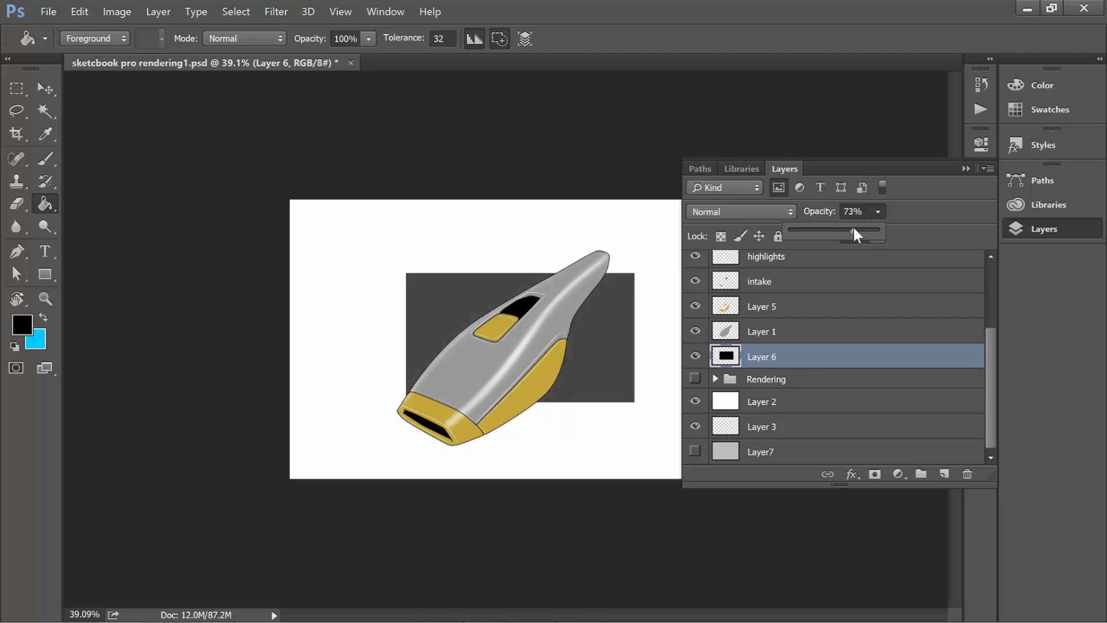
- Lower the opacity of the Multiply sketch layer, Layer2, to 32%
{"action": "left_click_drag", "start_coordinate": [981, 353], "coordinate": [994, 277]}
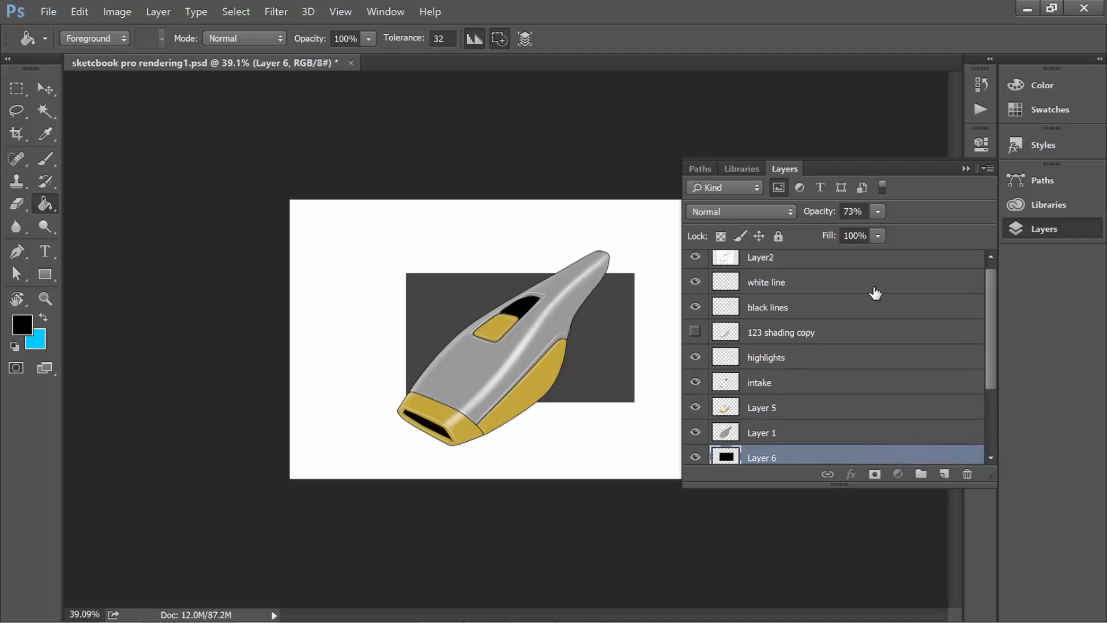
{"action": "left_click", "coordinate": [914, 264]}
{"action": "left_click", "coordinate": [878, 236]}
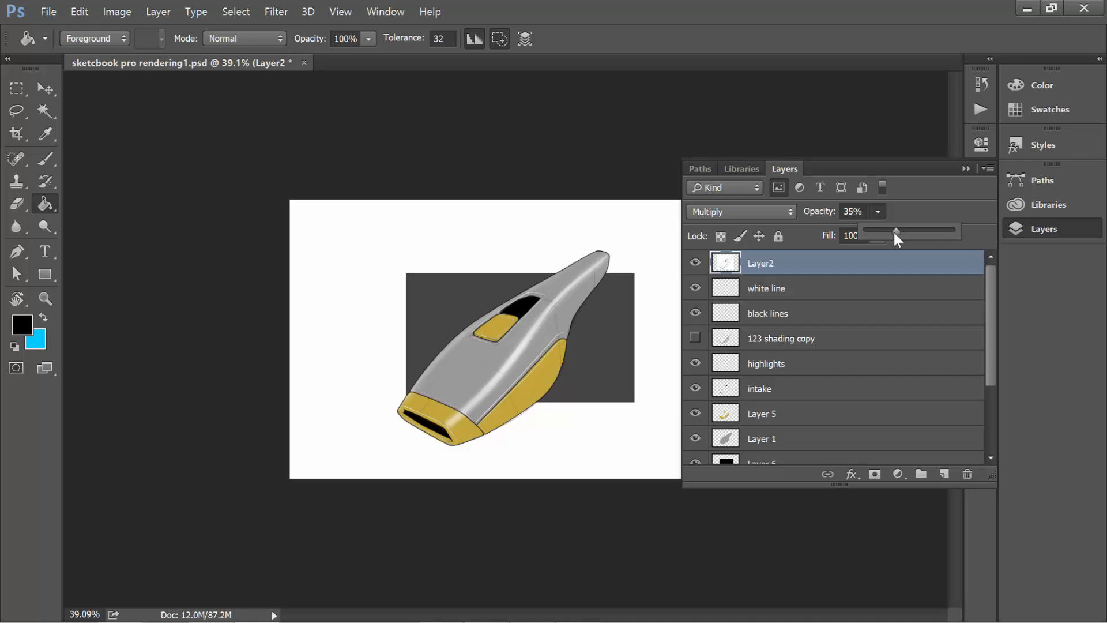
- Add a layer above Layer 1, paint soft black shading along the vacuum's lower side, and move the layer above Layer 5
{"action": "scroll", "coordinate": [988, 364], "scroll_direction": "down", "scroll_amount": 2}
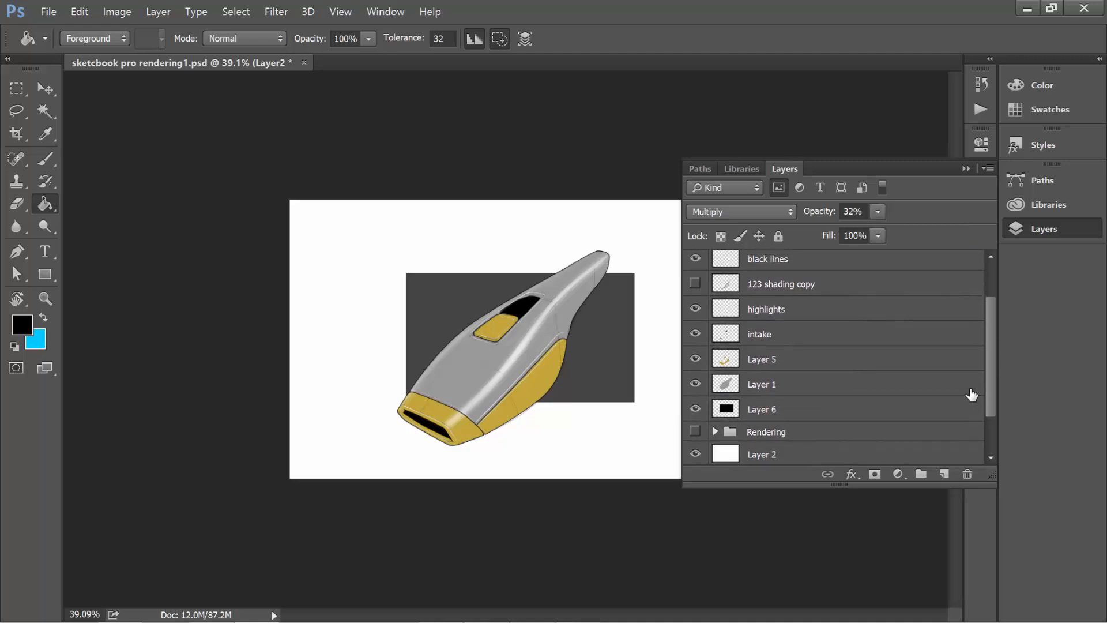
{"action": "left_click", "coordinate": [833, 385]}
{"action": "left_click", "coordinate": [943, 474]}
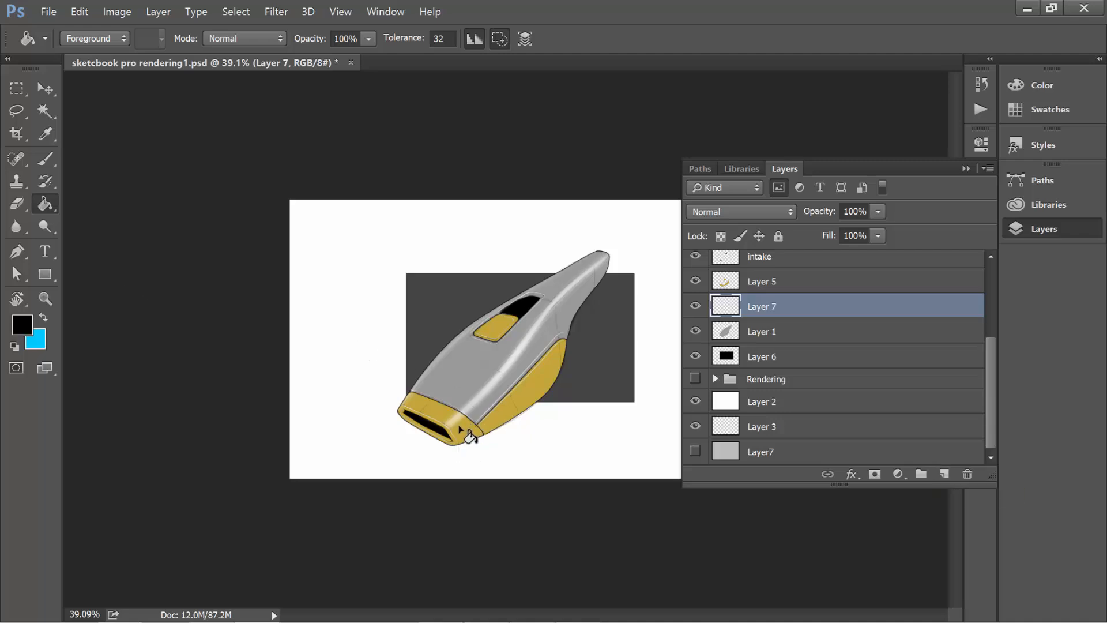
{"action": "key", "text": "b"}
{"action": "left_click_drag", "start_coordinate": [482, 427], "coordinate": [522, 427]}
{"action": "left_click_drag", "start_coordinate": [500, 122], "coordinate": [493, 422]}
{"action": "mouse_move", "coordinate": [401, 470]}
{"action": "left_mouse_down"}
{"action": "mouse_move", "coordinate": [435, 485]}
{"action": "mouse_move", "coordinate": [678, 268]}
{"action": "mouse_move", "coordinate": [447, 475]}
{"action": "mouse_move", "coordinate": [591, 354]}
{"action": "mouse_move", "coordinate": [648, 265]}
{"action": "left_mouse_up"}
{"action": "left_click_drag", "start_coordinate": [825, 306], "coordinate": [823, 278]}
{"action": "mouse_move", "coordinate": [445, 471]}
{"action": "left_mouse_down"}
{"action": "mouse_move", "coordinate": [589, 366]}
{"action": "mouse_move", "coordinate": [446, 483]}
{"action": "mouse_move", "coordinate": [653, 257]}
{"action": "mouse_move", "coordinate": [580, 369]}
{"action": "mouse_move", "coordinate": [374, 499]}
{"action": "mouse_move", "coordinate": [530, 419]}
{"action": "mouse_move", "coordinate": [652, 273]}
{"action": "mouse_move", "coordinate": [432, 477]}
{"action": "mouse_move", "coordinate": [309, 538]}
{"action": "left_mouse_up"}
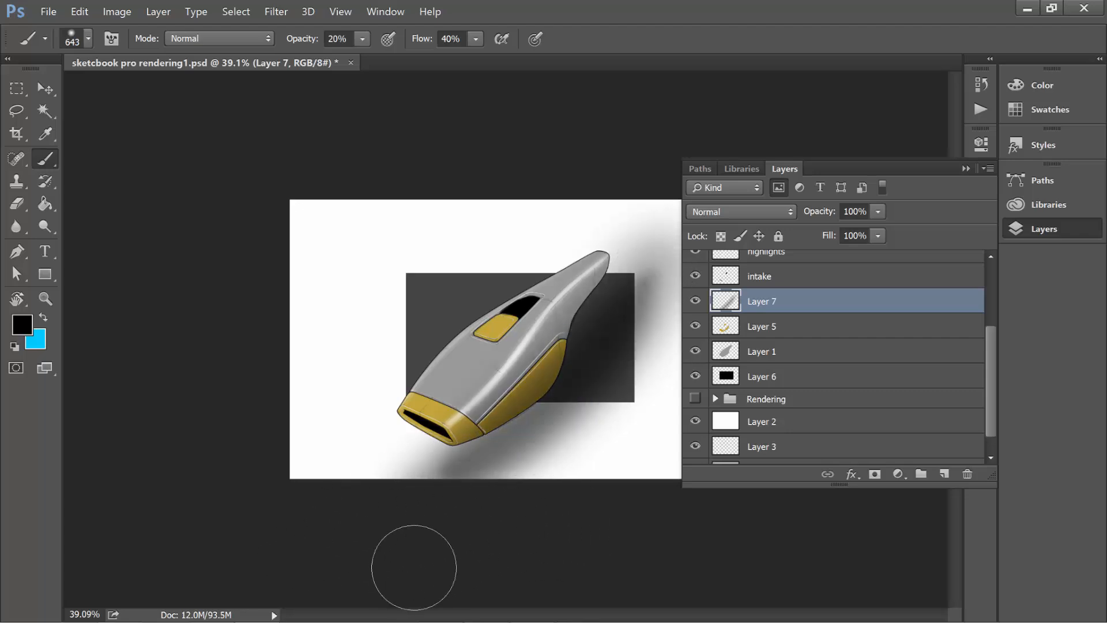
- Clear the Layer 7 shading outside the Overall contour path and erase shading from the upper body
{"action": "key", "text": "x"}
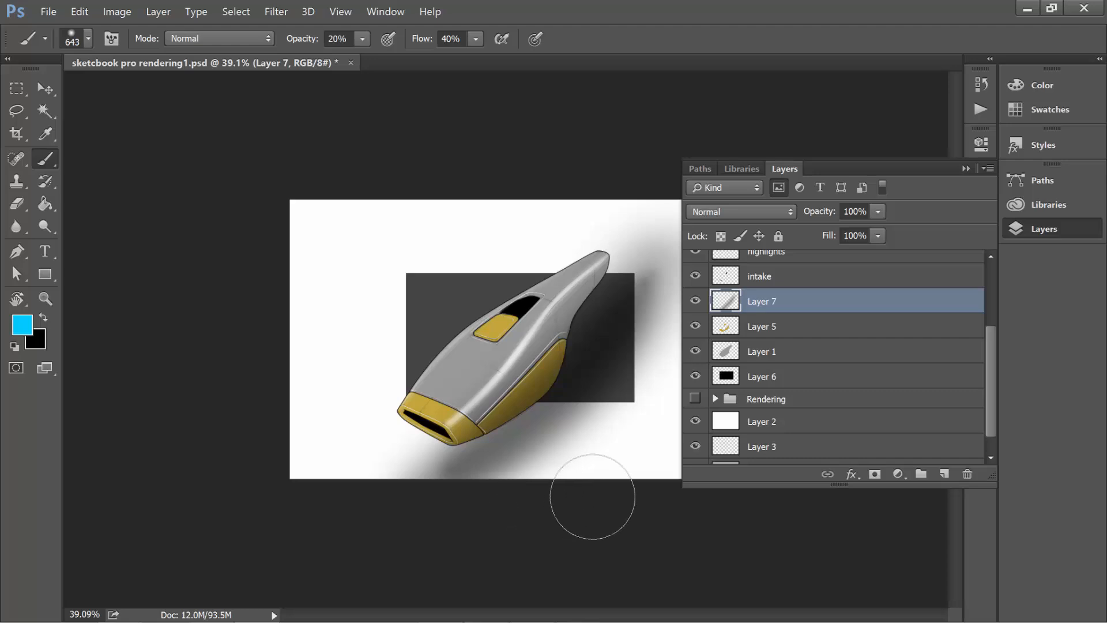
{"action": "left_click", "coordinate": [740, 169]}
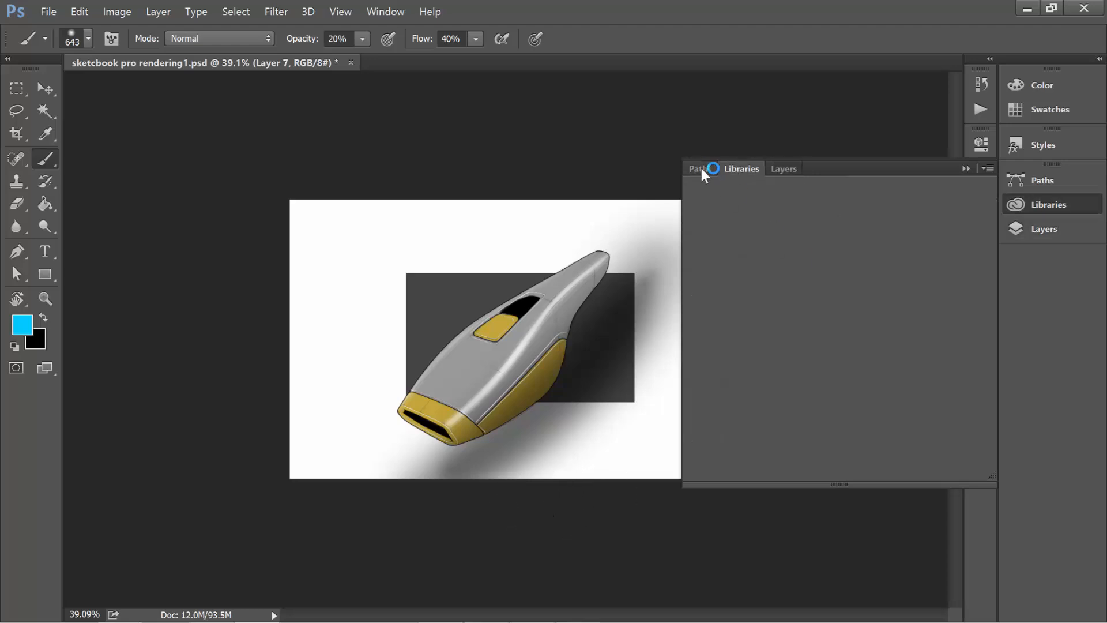
{"action": "left_click", "coordinate": [1044, 228]}
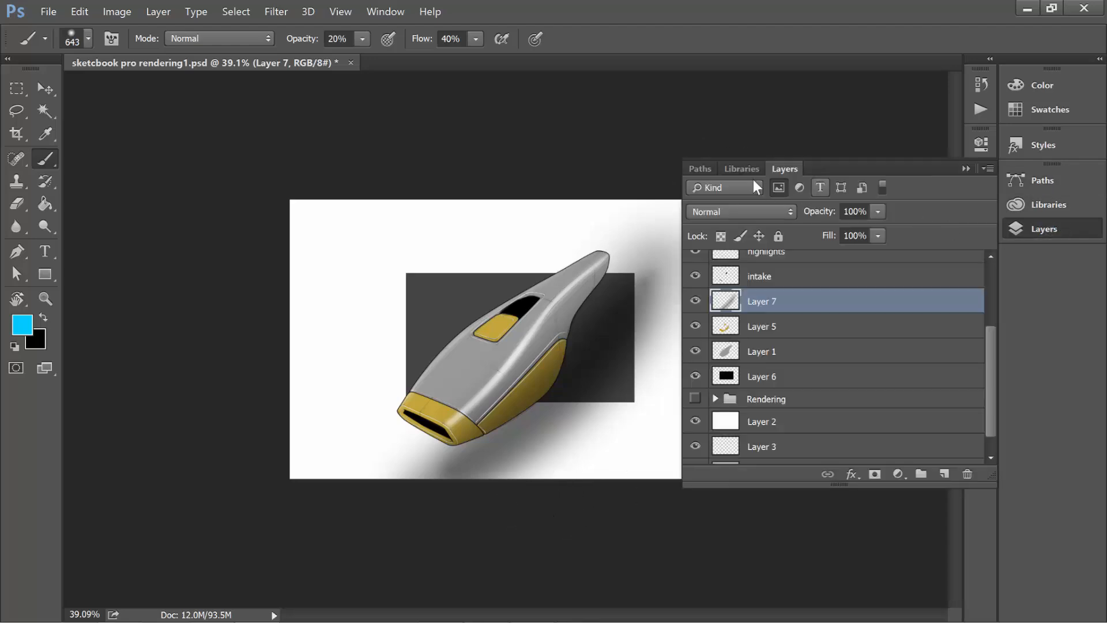
{"action": "left_click", "coordinate": [700, 169]}
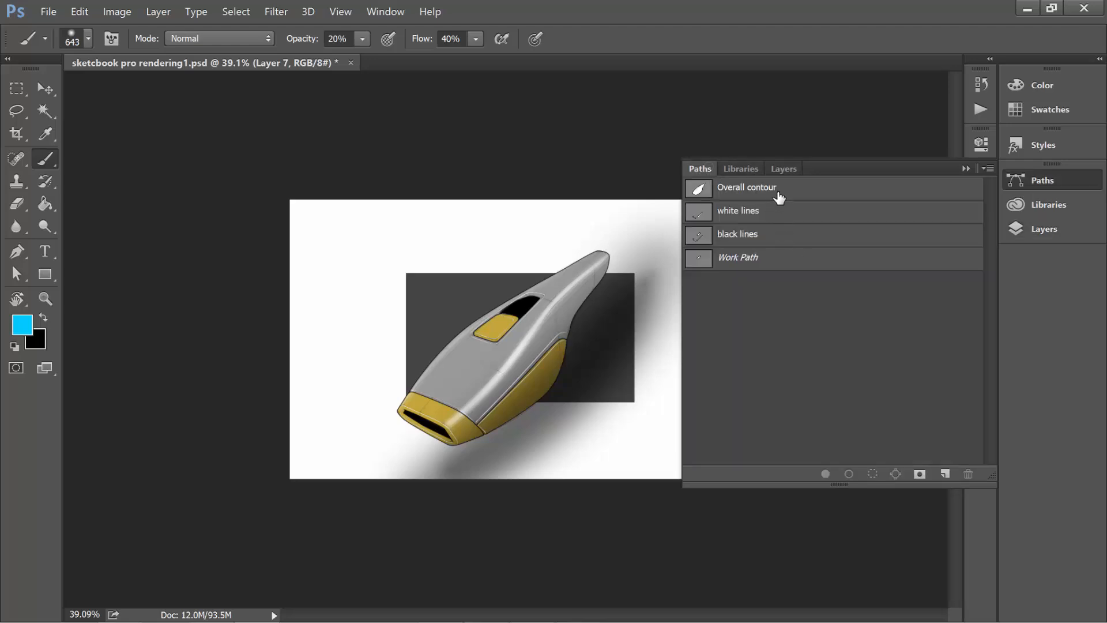
{"action": "left_click", "coordinate": [779, 195]}
{"action": "key", "text": "ctrl+Return"}
{"action": "key", "text": "ctrl+shift+i"}
{"action": "key", "text": "Delete"}
{"action": "key", "text": "e"}
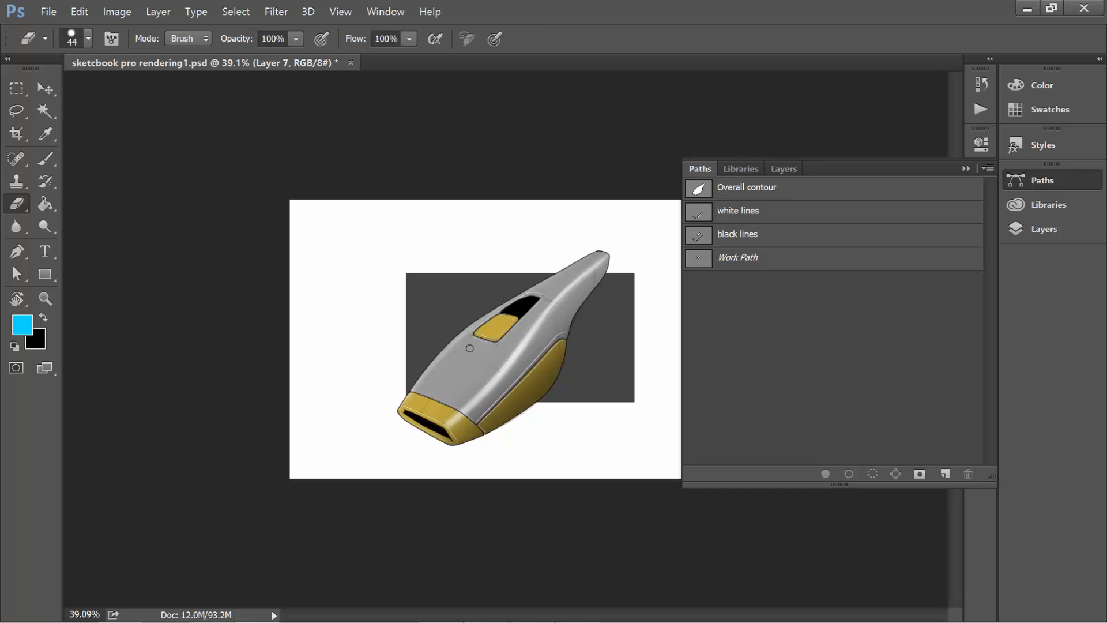
{"action": "left_click_drag", "start_coordinate": [458, 349], "coordinate": [438, 349]}
- Add a new layer above Layer 7 and brush soft white highlights along the vacuum's upper side
{"action": "key", "text": "b"}
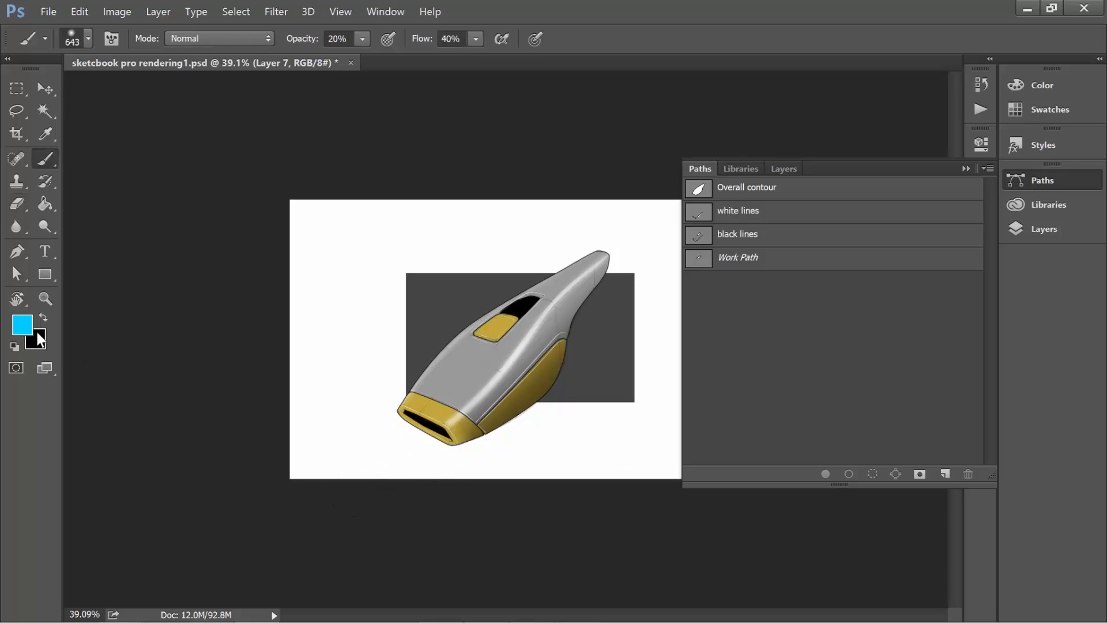
{"action": "left_click", "coordinate": [26, 327]}
{"action": "left_click_drag", "start_coordinate": [336, 143], "coordinate": [327, 86]}
{"action": "left_click", "coordinate": [714, 126]}
{"action": "left_click", "coordinate": [741, 169]}
{"action": "left_click", "coordinate": [784, 169]}
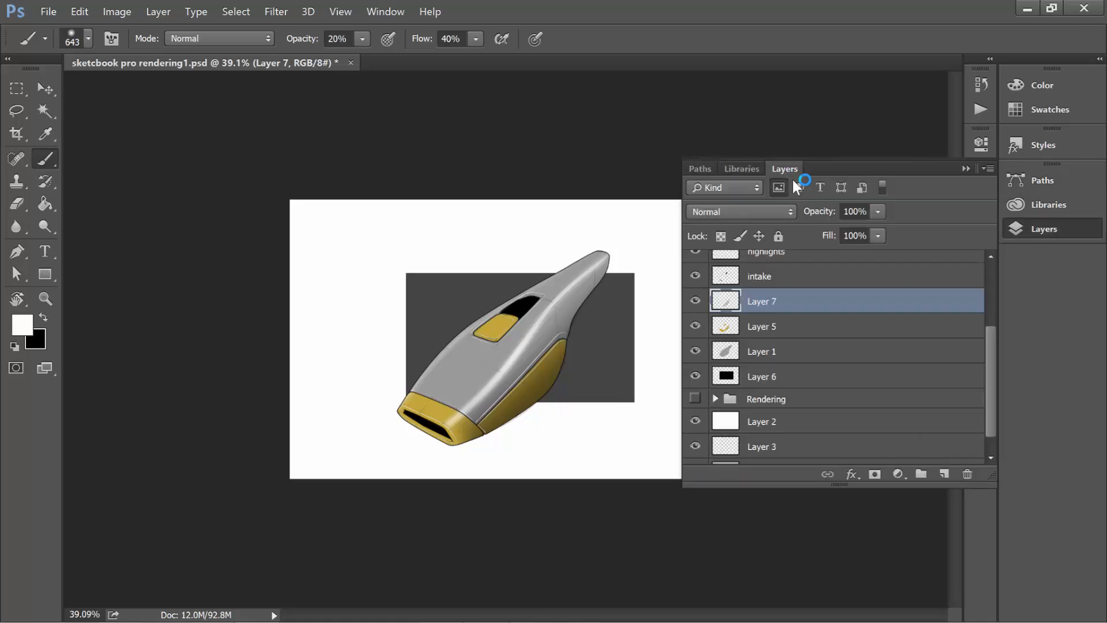
{"action": "left_click", "coordinate": [944, 474]}
{"action": "left_click_drag", "start_coordinate": [402, 432], "coordinate": [708, 217]}
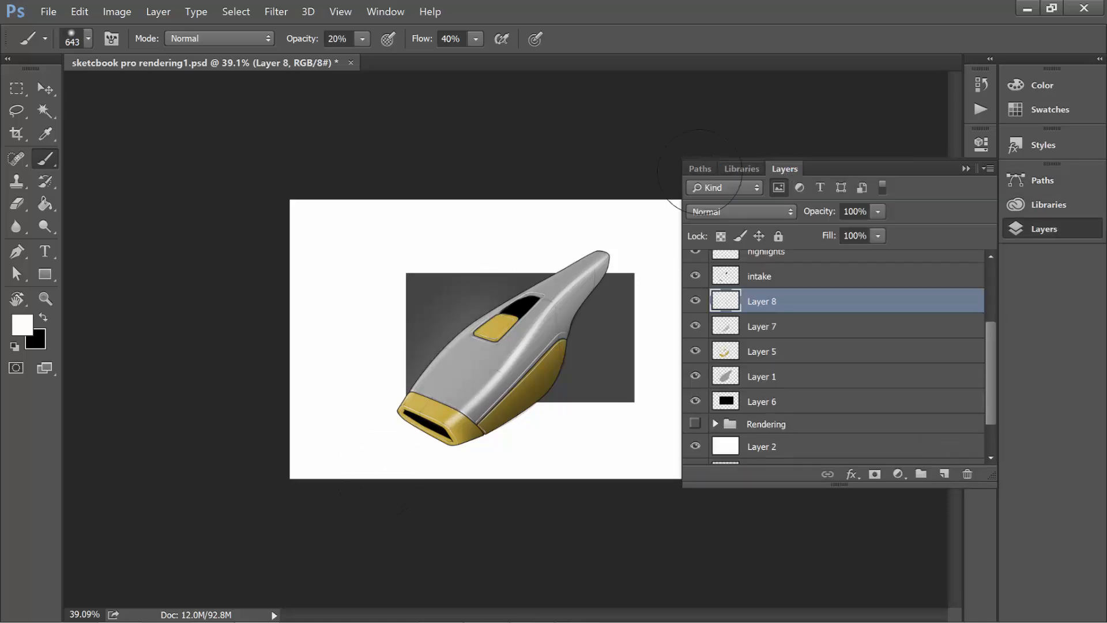
{"action": "left_click_drag", "start_coordinate": [458, 339], "coordinate": [680, 217]}
{"action": "left_click_drag", "start_coordinate": [355, 453], "coordinate": [638, 209]}
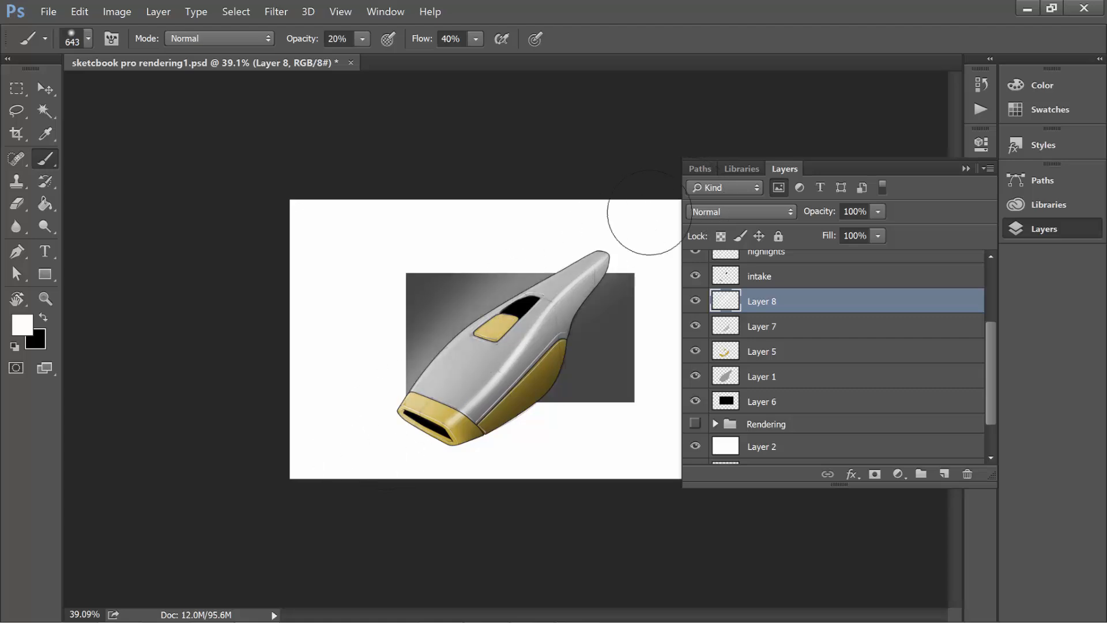
- Clear the white highlights on Layer 8 that fall outside the Overall contour path
{"action": "left_click", "coordinate": [700, 169]}
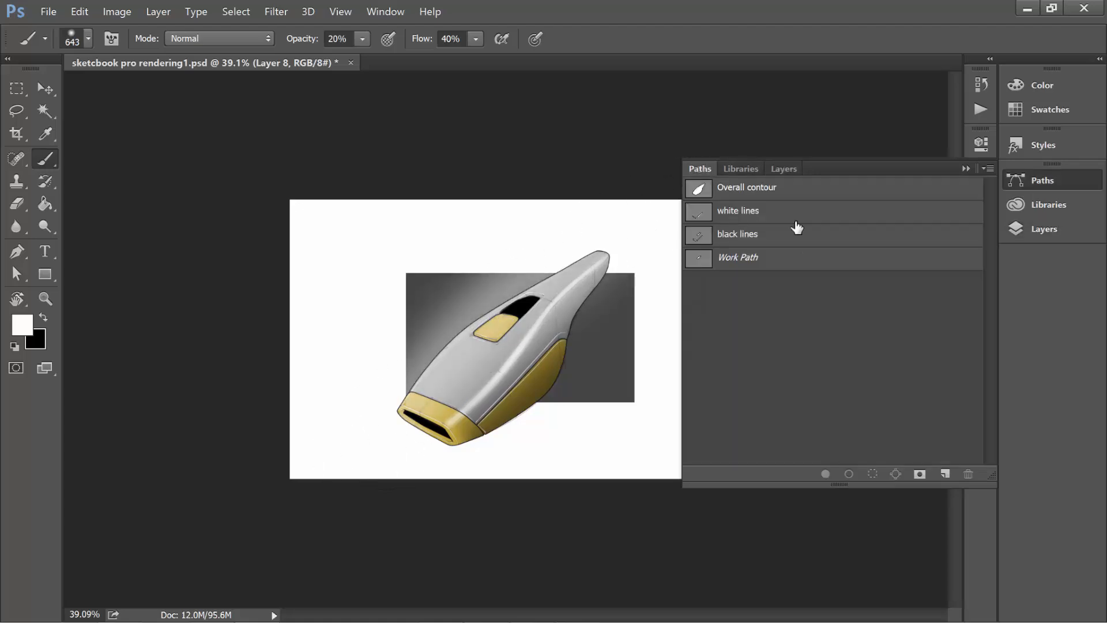
{"action": "left_click", "coordinate": [788, 194]}
{"action": "key", "text": "ctrl+Return"}
{"action": "key", "text": "ctrl+shift+i"}
{"action": "key", "text": "Delete"}
{"action": "key", "text": "e"}
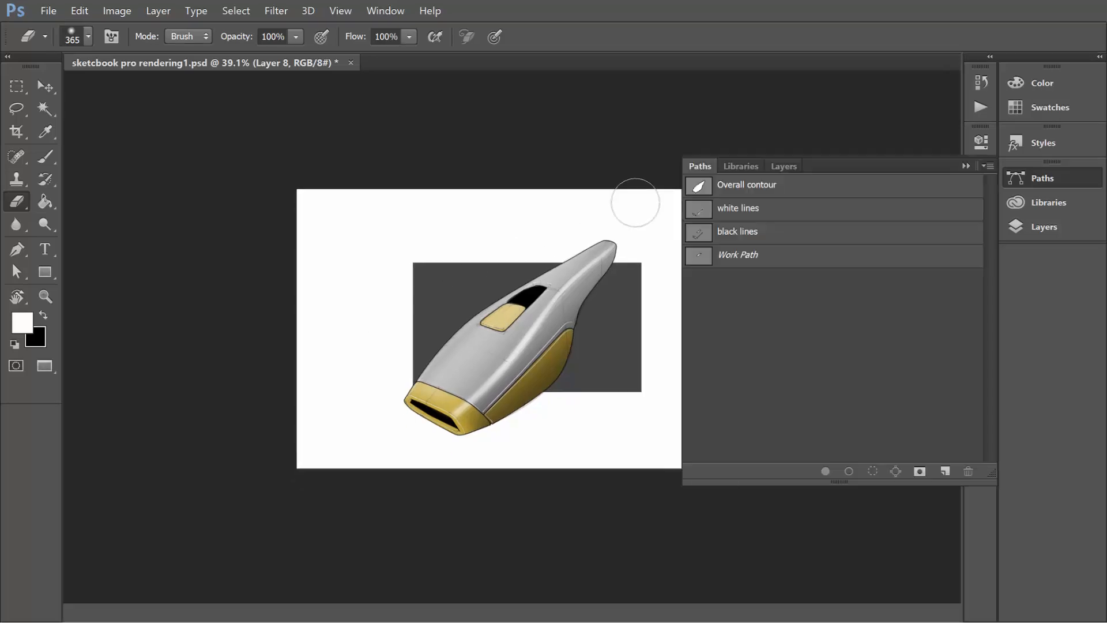
- Set the opacity of Layer 8 to 69% and that of Layer 7 to 79%
{"action": "key", "text": "f"}
{"action": "left_click_drag", "start_coordinate": [366, 482], "coordinate": [331, 488]}
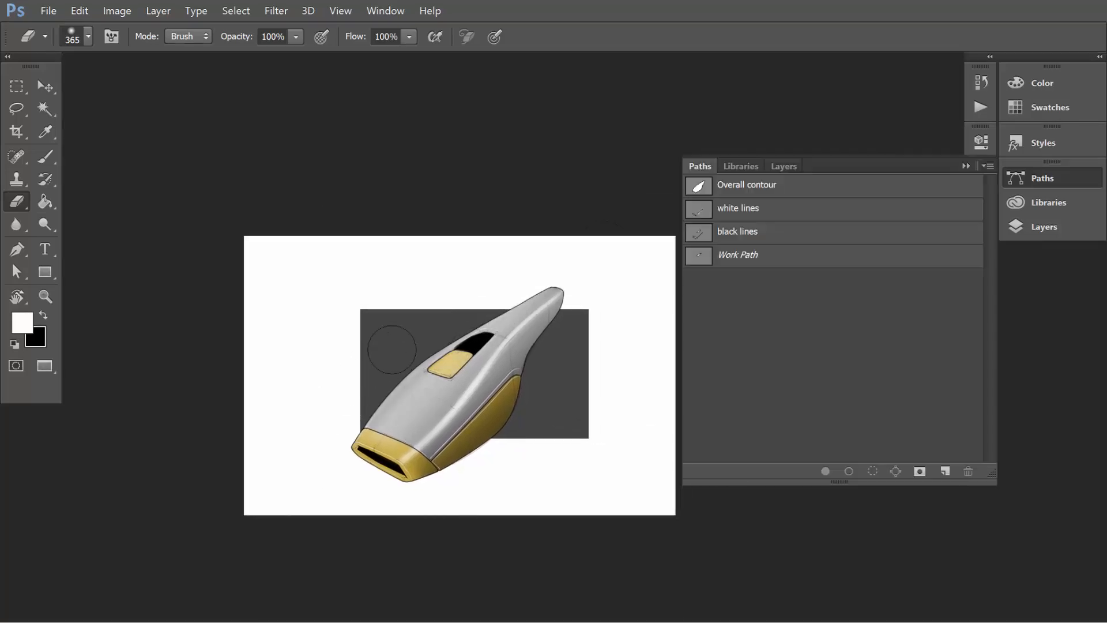
{"action": "left_click", "coordinate": [1046, 227]}
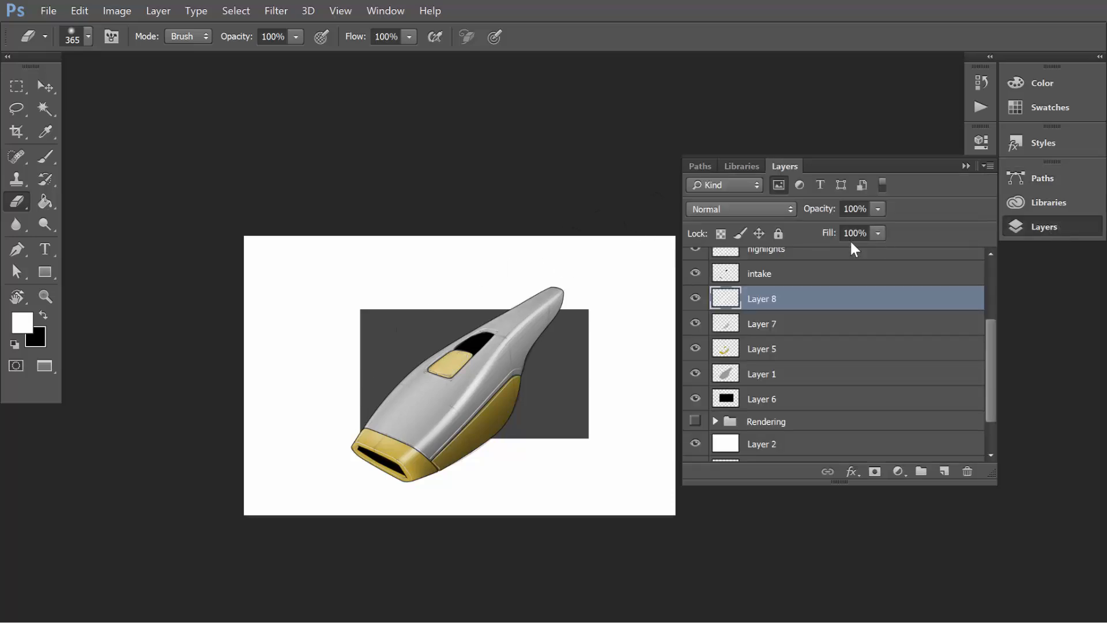
{"action": "left_click_drag", "start_coordinate": [875, 212], "coordinate": [849, 227]}
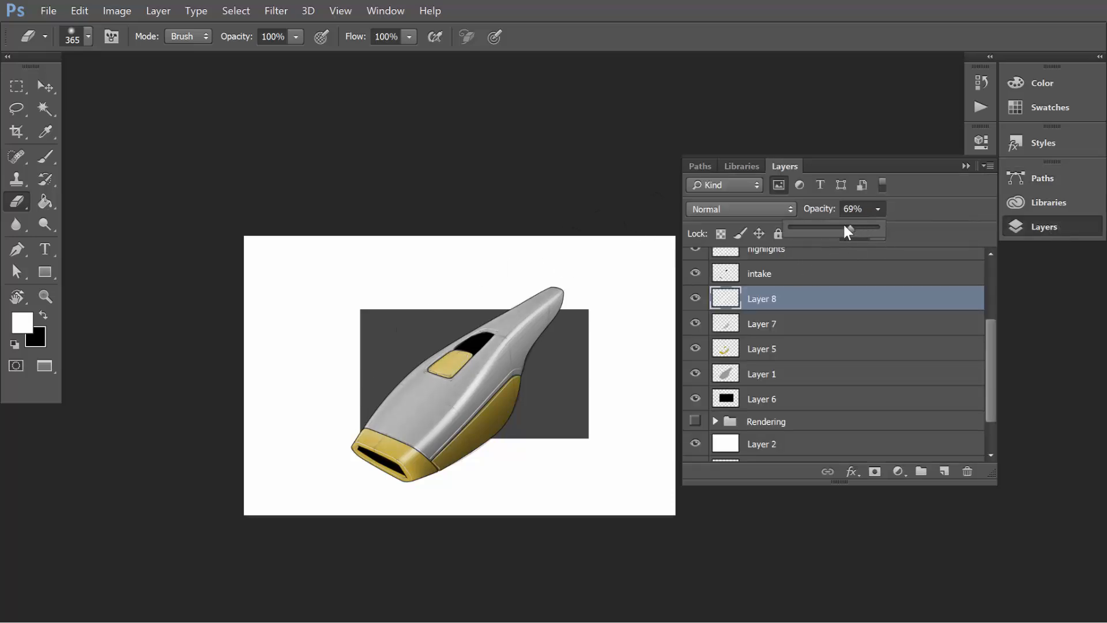
{"action": "left_click", "coordinate": [831, 321]}
{"action": "left_click", "coordinate": [876, 210]}
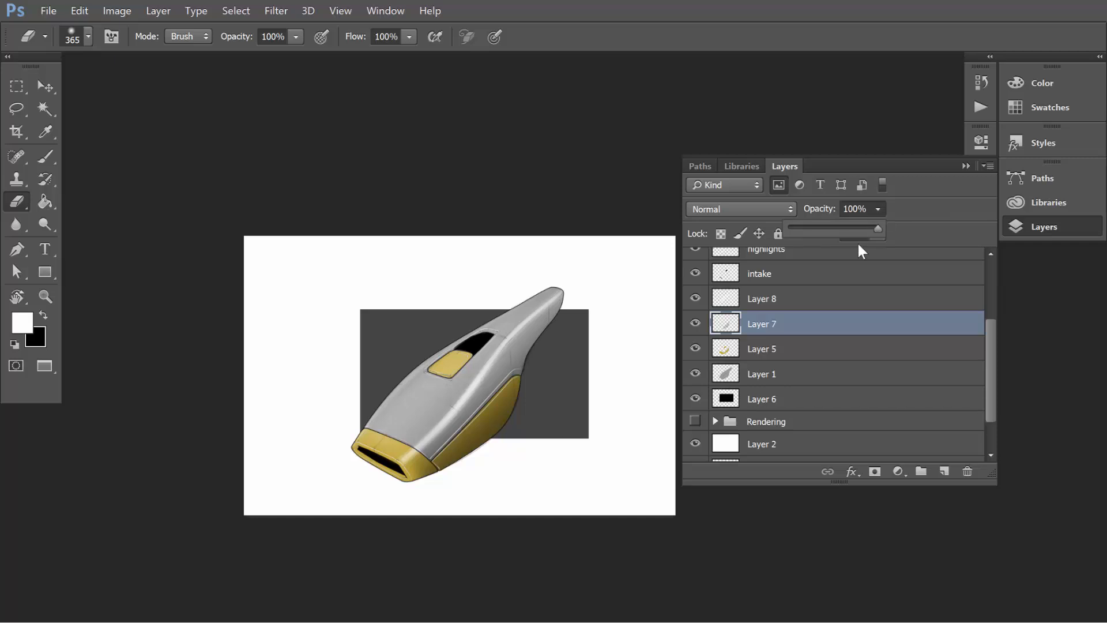
{"action": "left_click", "coordinate": [857, 230]}
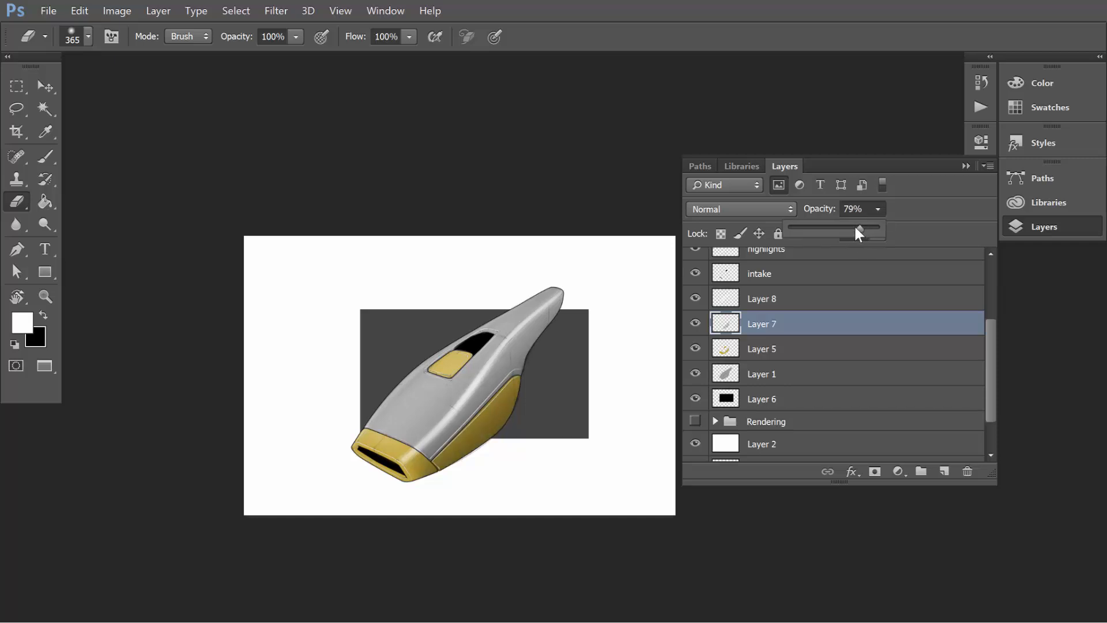
- Hide Layer 8 and Layer 7, and toggle the 123 shading copy layer to compare the shading, leaving it shown
{"action": "key", "text": "z"}
{"action": "left_click", "coordinate": [460, 425]}
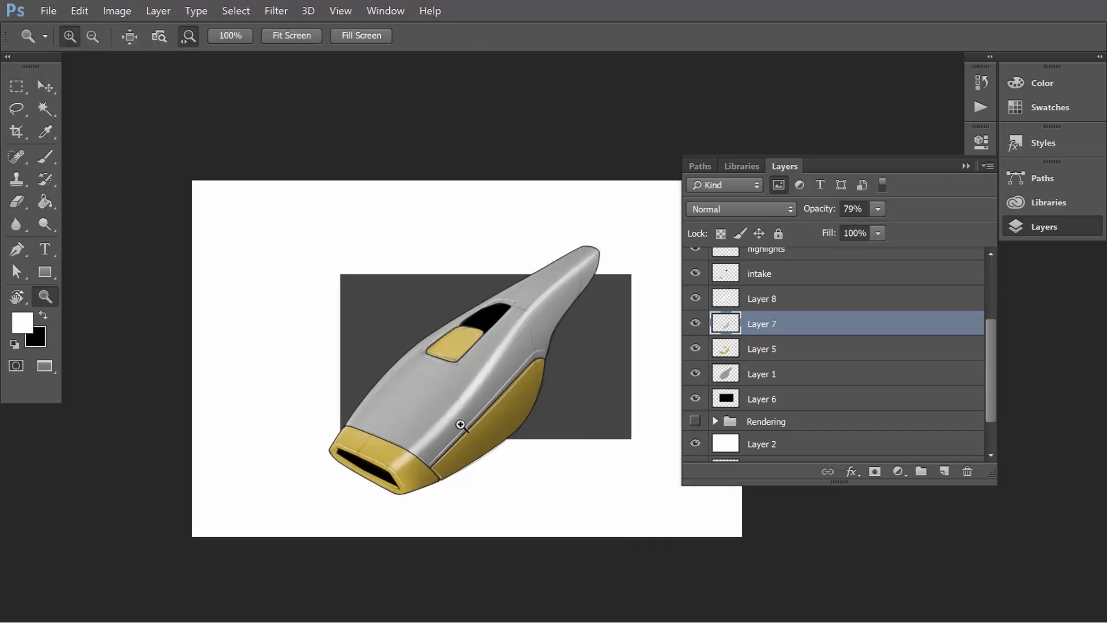
{"action": "left_click_drag", "start_coordinate": [992, 346], "coordinate": [995, 320]}
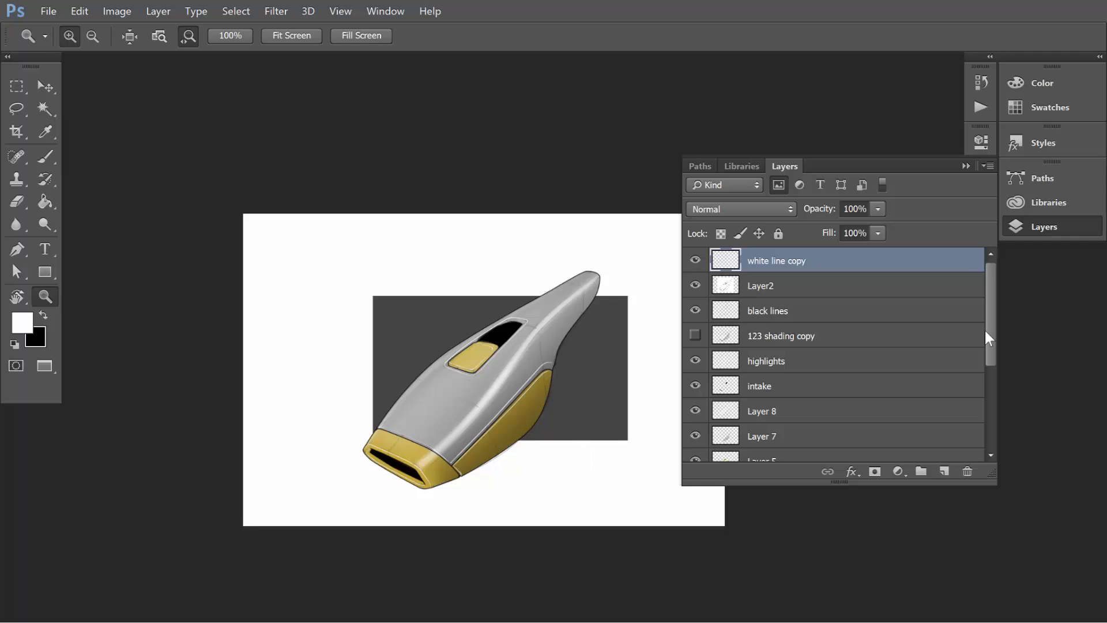
{"action": "left_click_drag", "start_coordinate": [987, 333], "coordinate": [982, 351]}
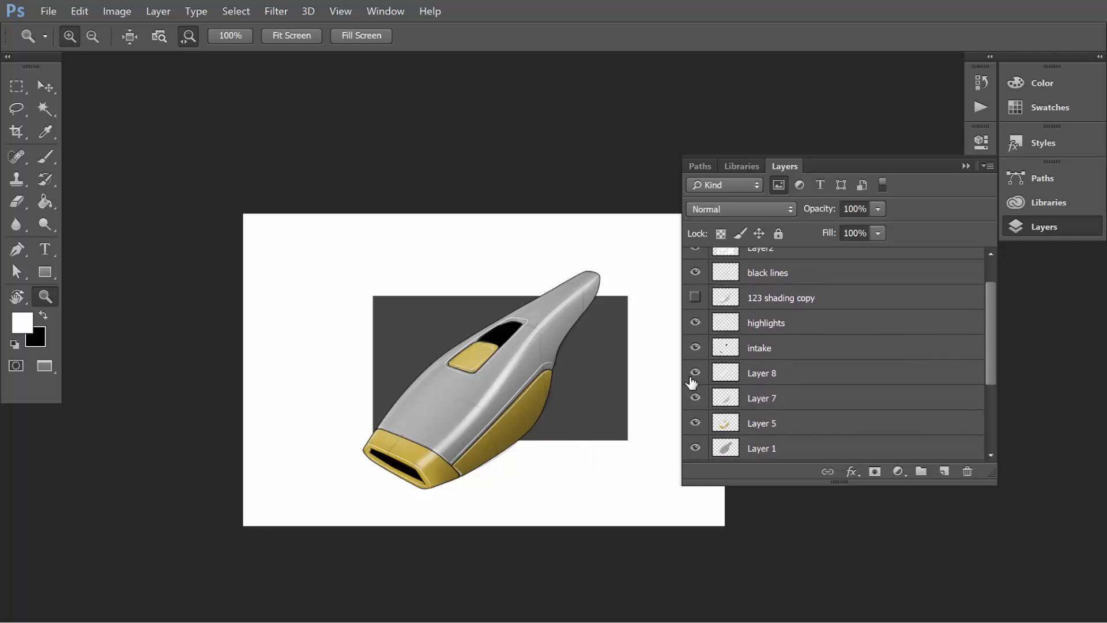
{"action": "left_click_drag", "start_coordinate": [694, 374], "coordinate": [695, 398]}
{"action": "left_click", "coordinate": [695, 298]}
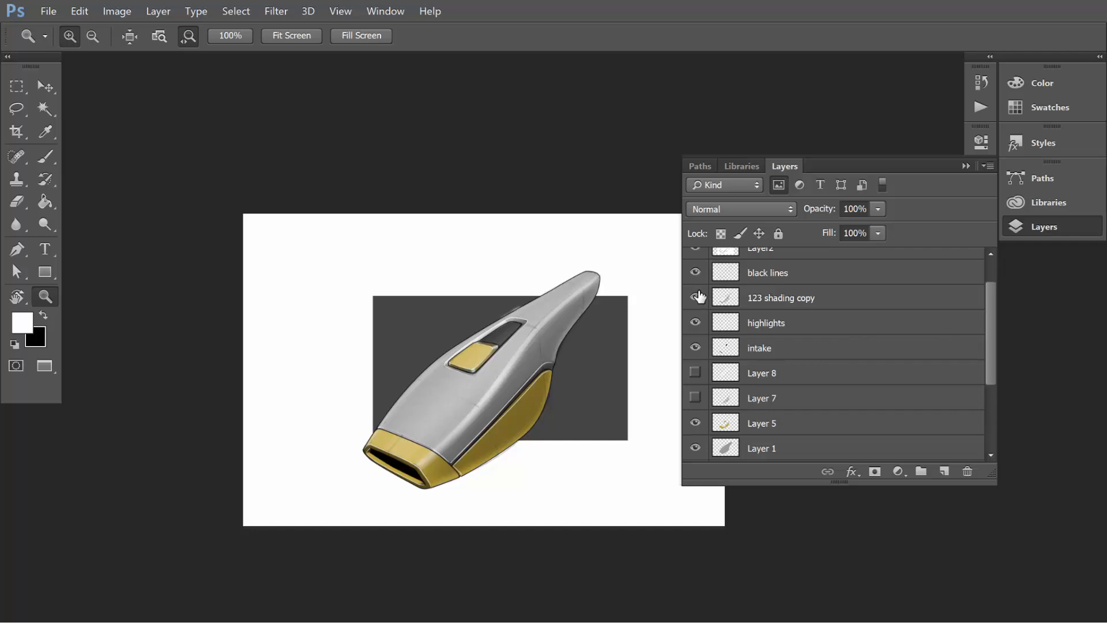
{"action": "left_click", "coordinate": [696, 297]}
{"action": "left_click", "coordinate": [696, 298]}
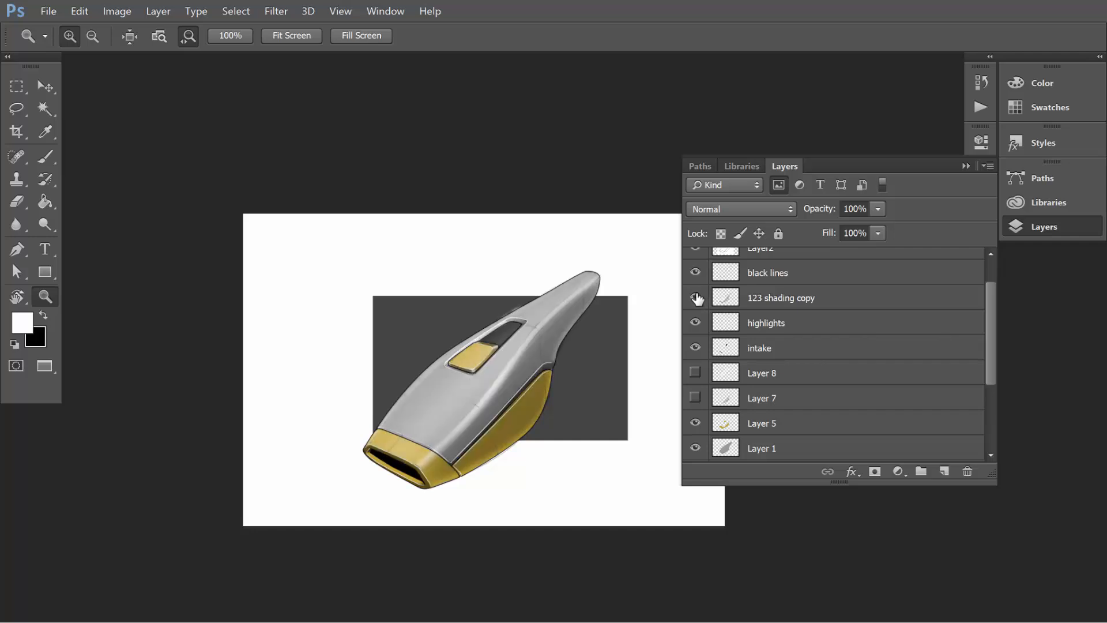